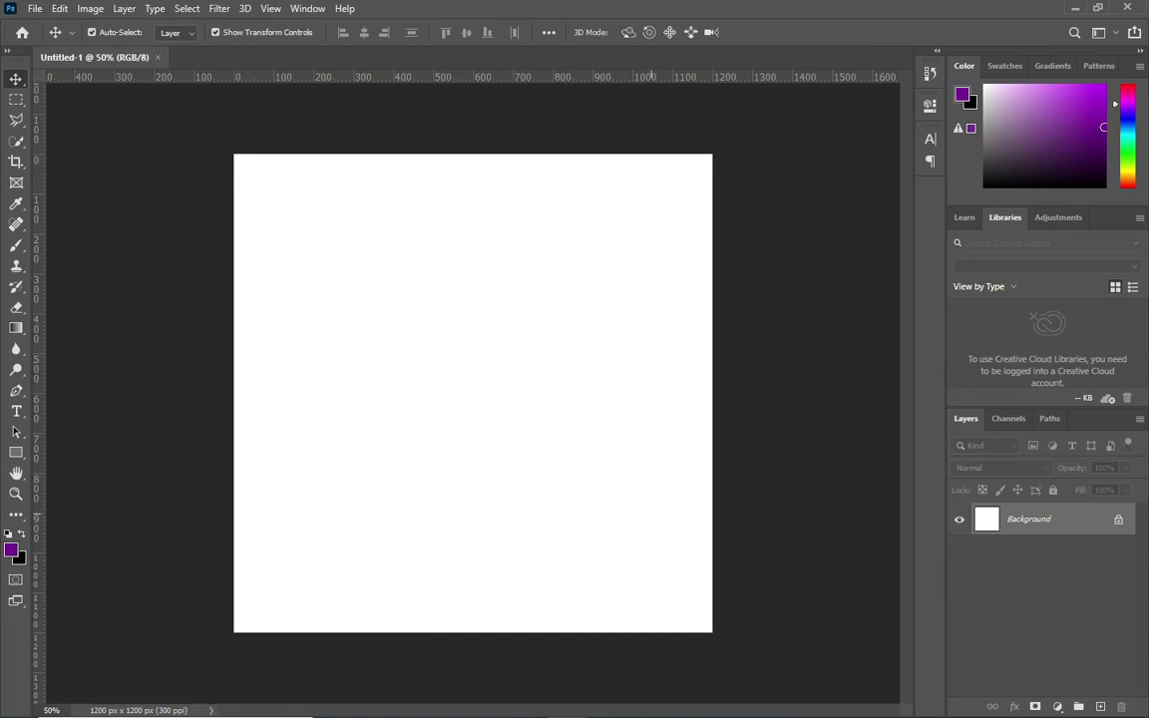
- Add a Solid Color fill layer in dark purple #37004b over the white canvas
left_click(1058, 709)
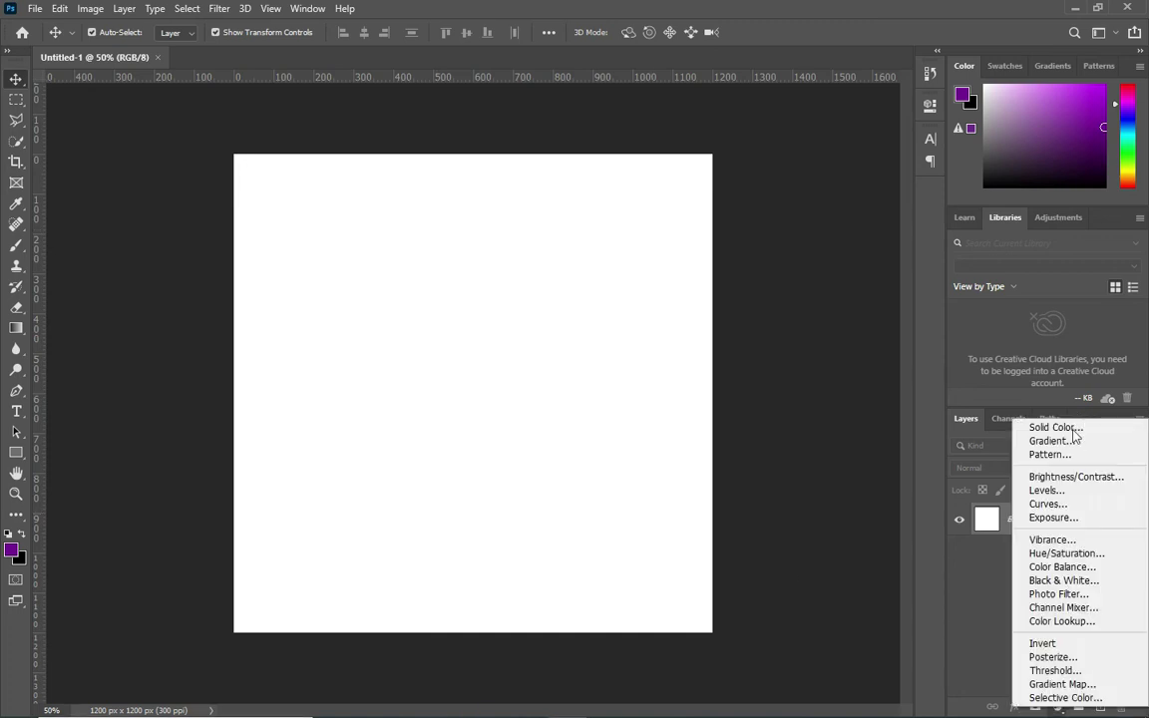
left_click(1074, 436)
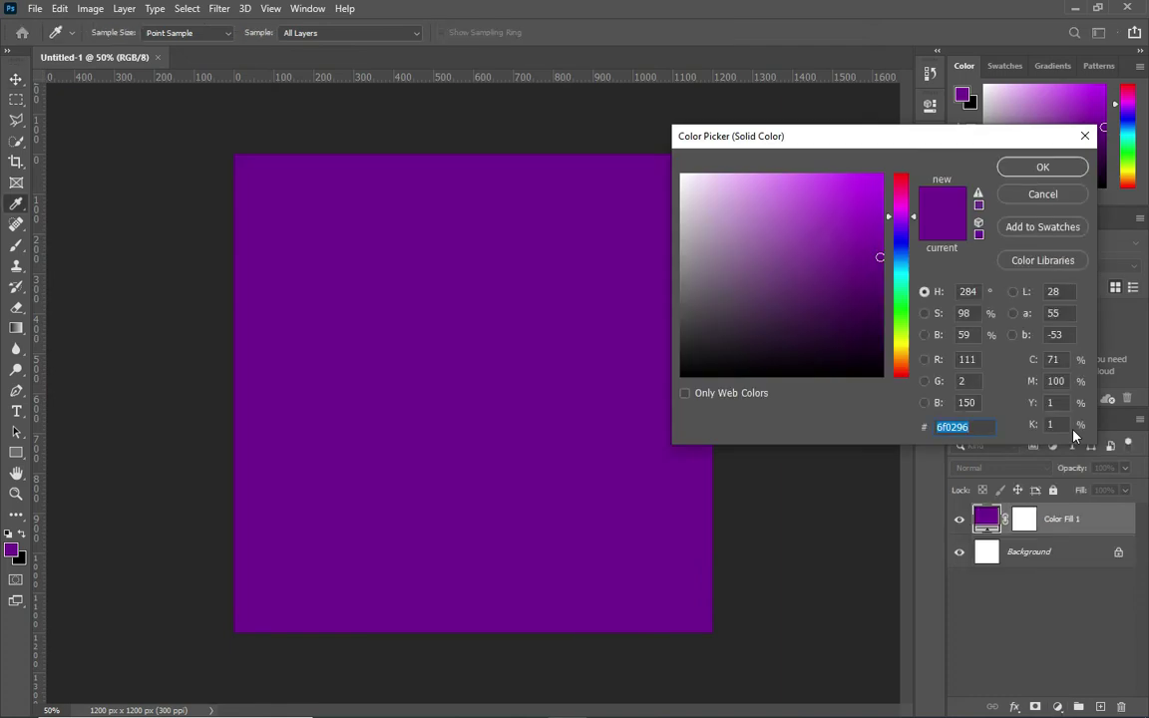
type("37")
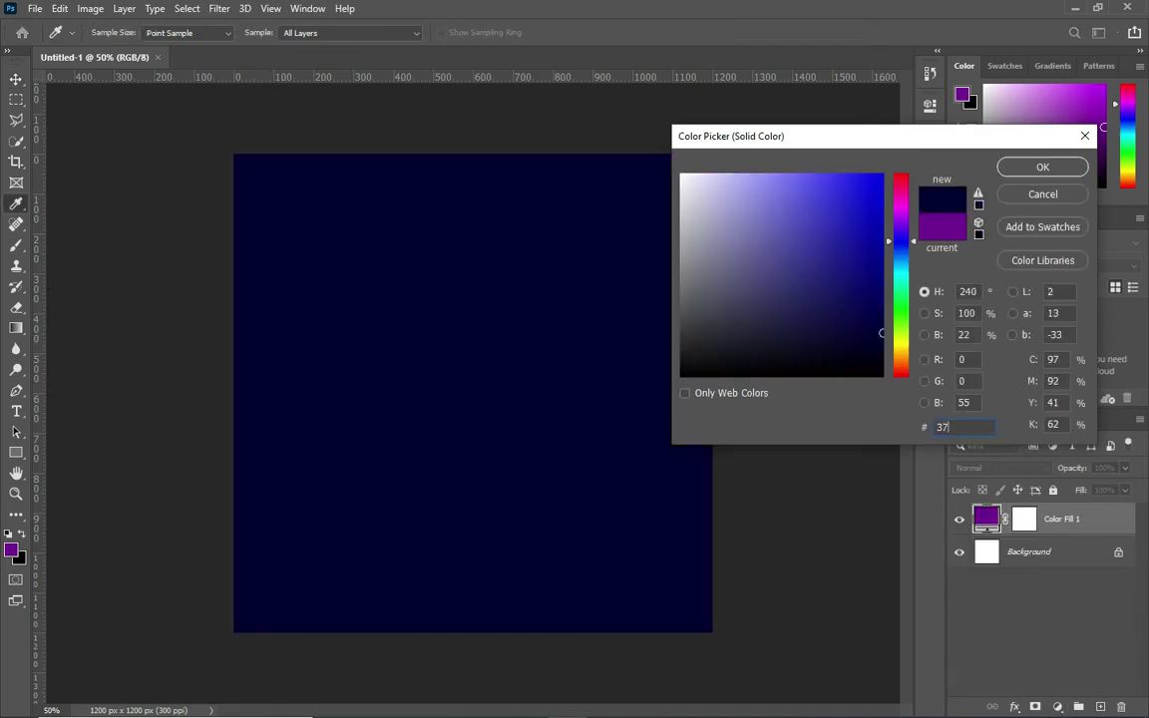
type("00")
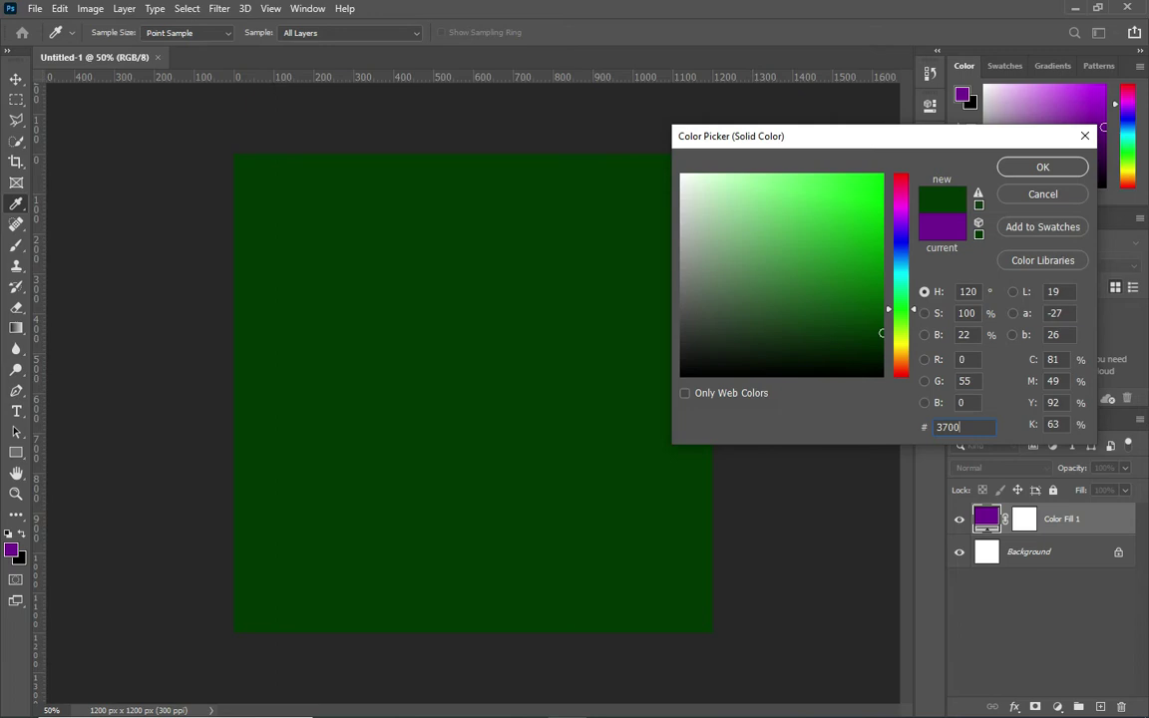
type("4b")
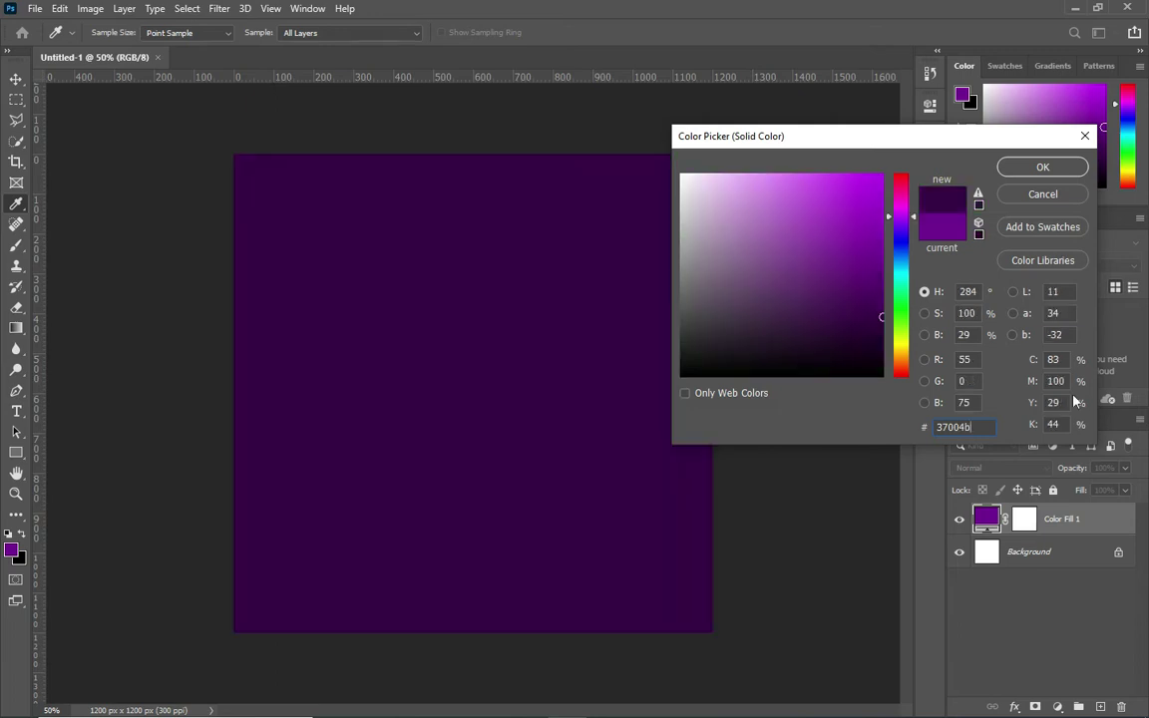
left_click(1037, 170)
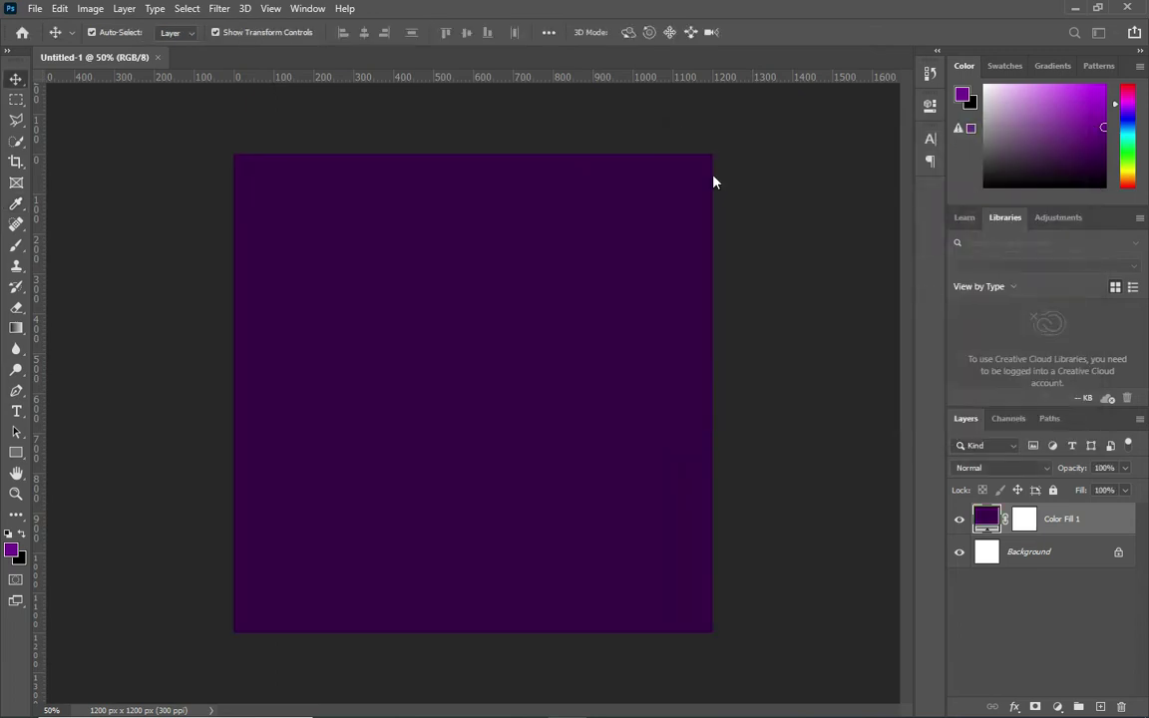
- Create a new empty layer and set up a soft 0%-hardness brush at 1000 px
left_click(1101, 707)
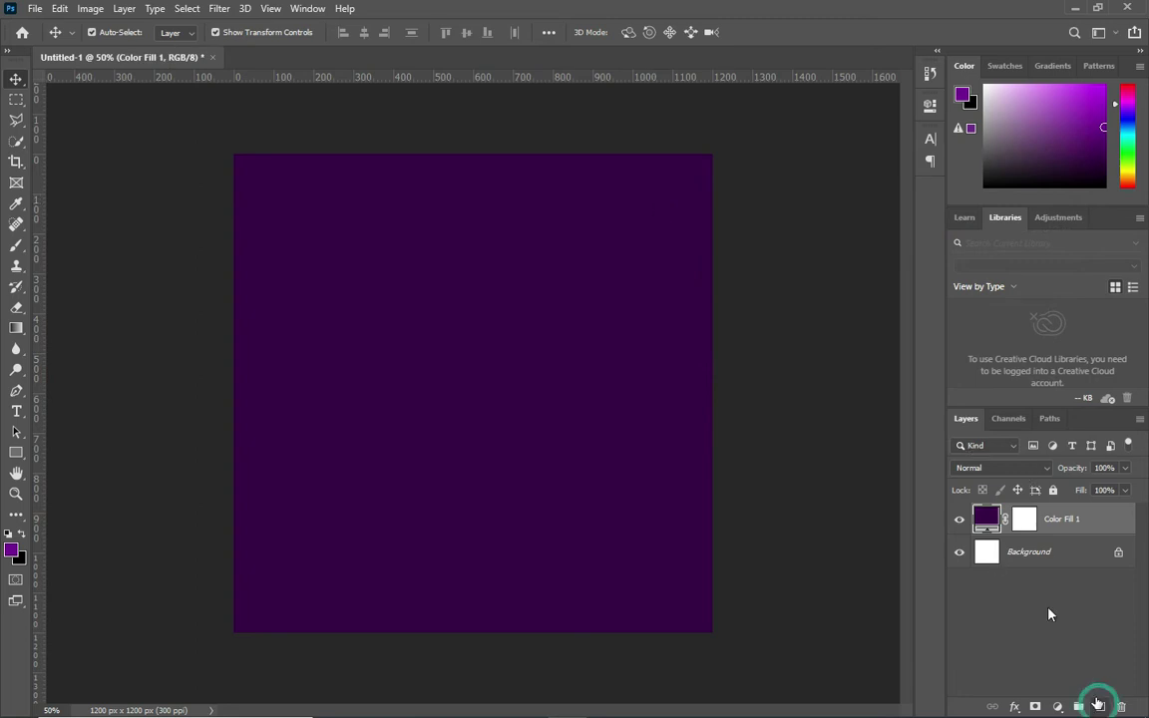
left_click(16, 244)
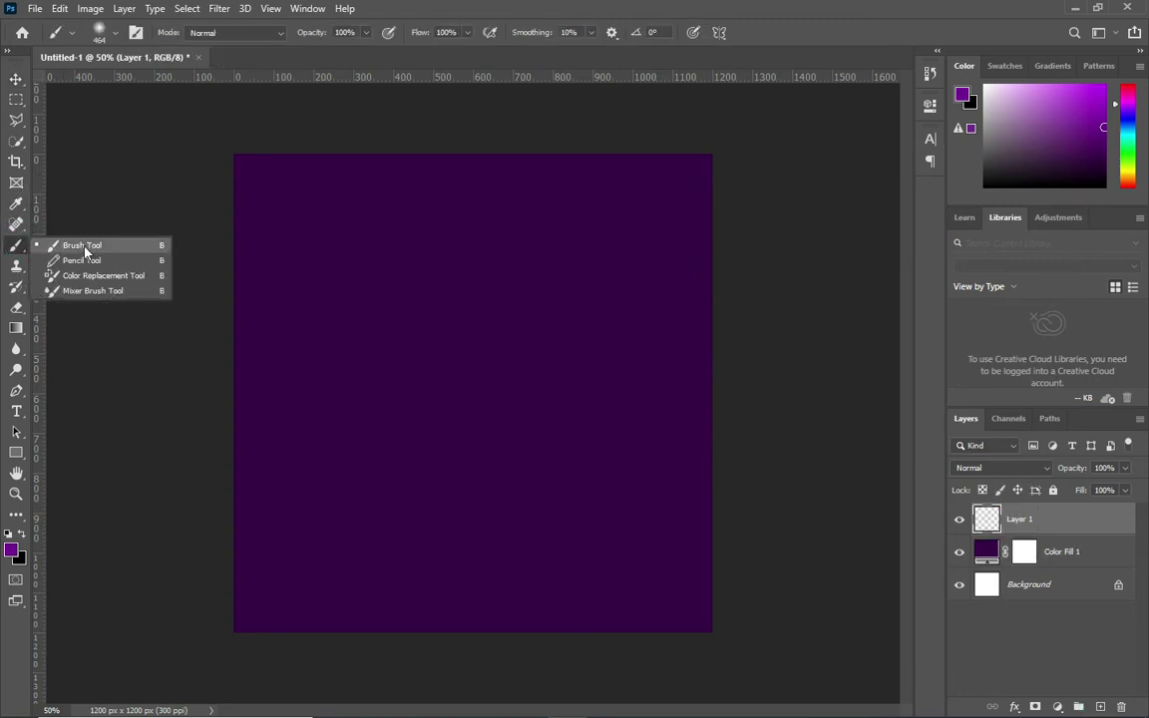
left_click(82, 245)
left_click(115, 36)
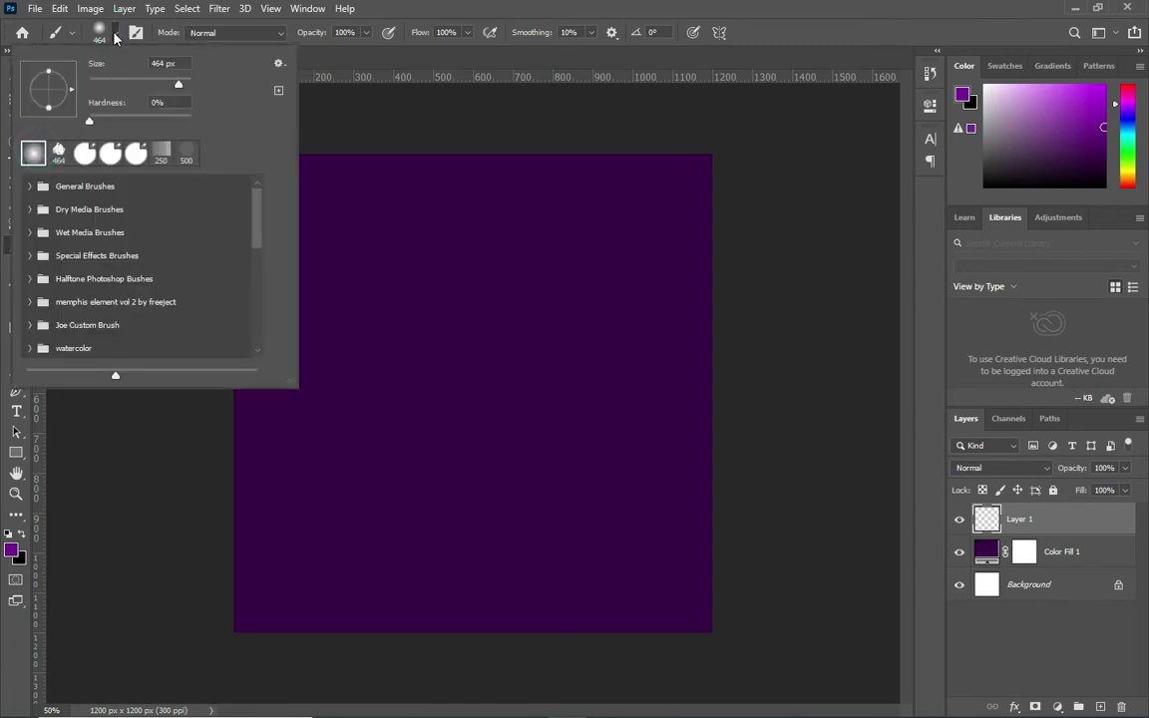
left_click(115, 36)
key("bracketright")
key("bracketright")
key("bracketright")
key("bracketright")
key("bracketright")
key("bracketright")
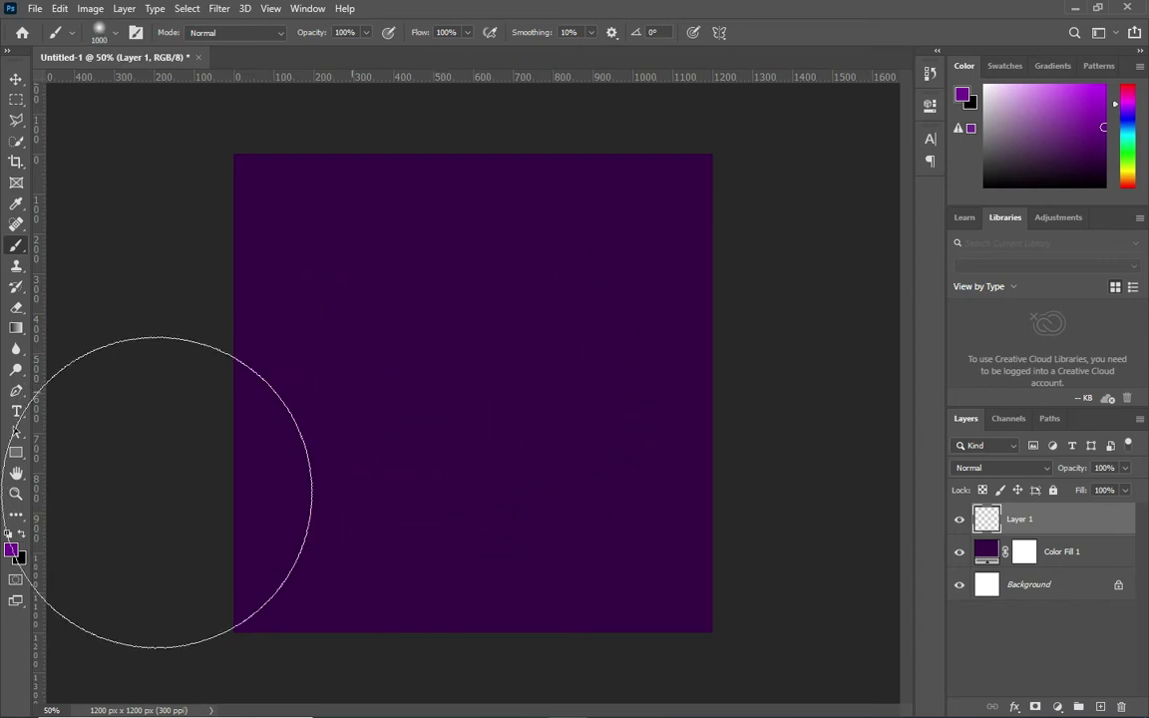
- Make the foreground white and paint one 1100 px soft glow at the canvas centre
left_click(15, 554)
left_click_drag(726, 218, 648, 148)
left_click(1009, 168)
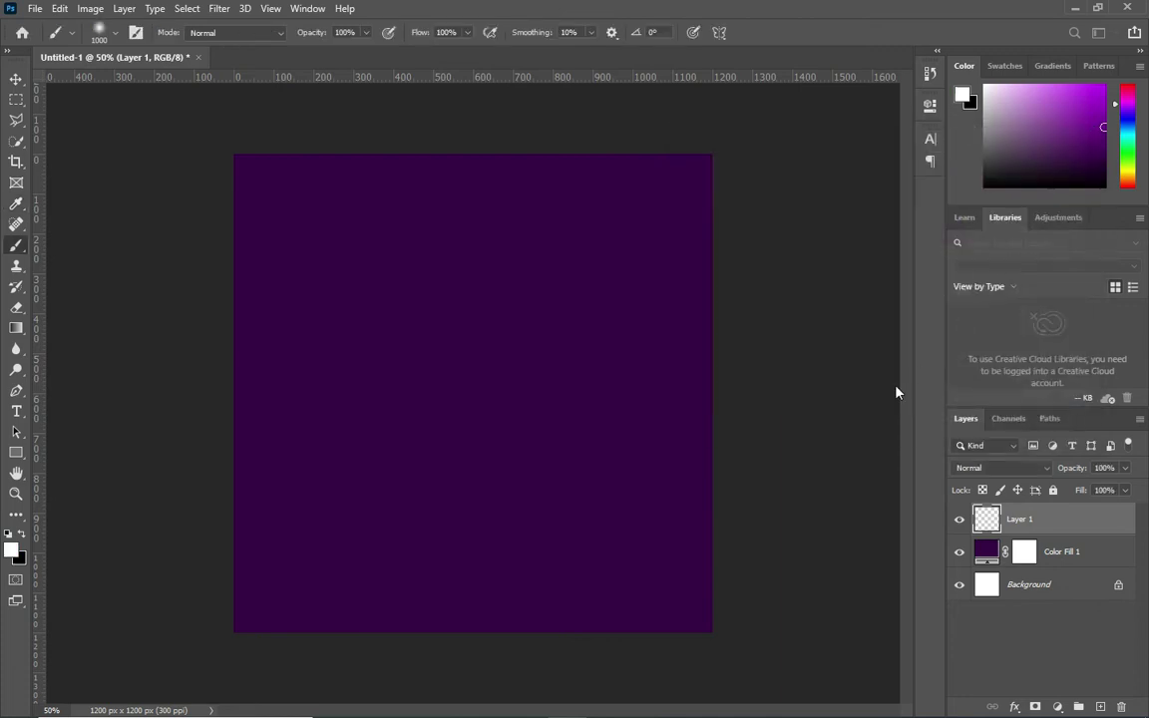
key("bracketright")
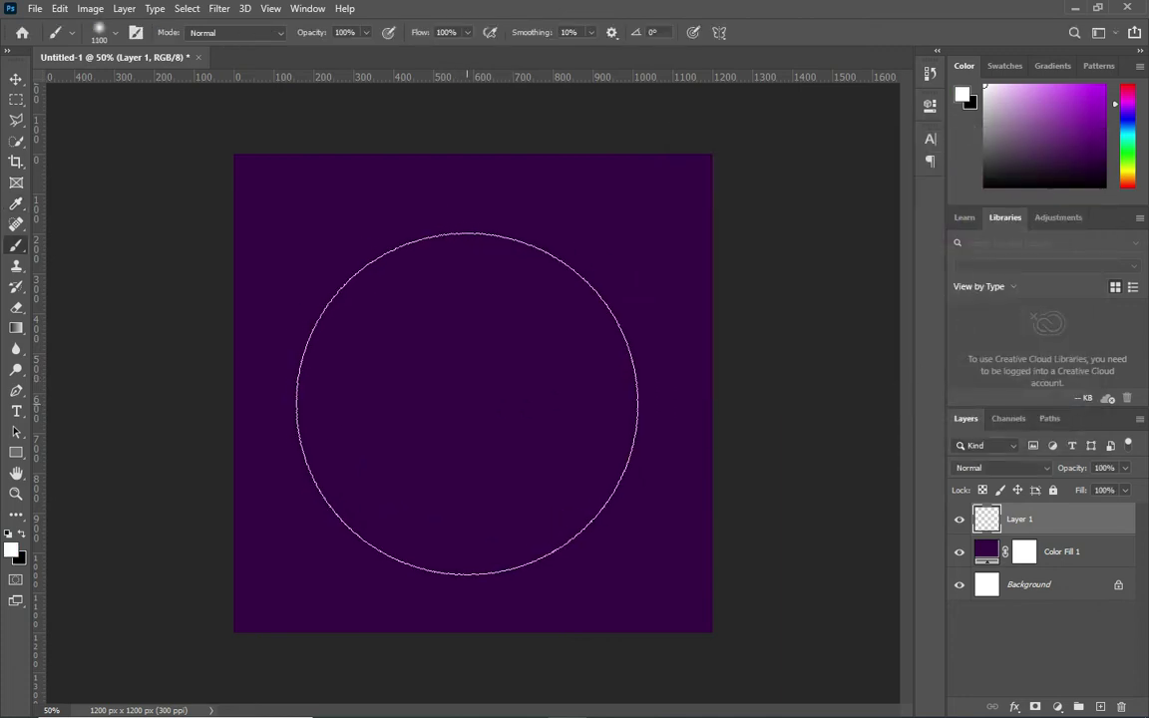
left_click(466, 389)
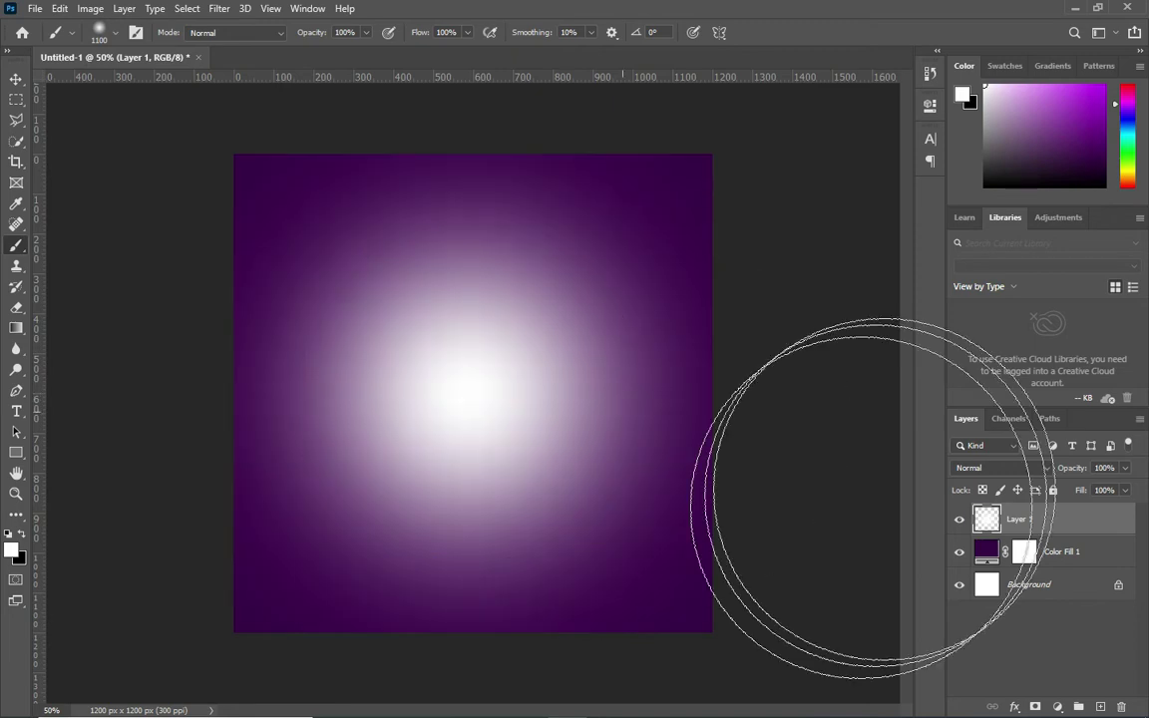
left_click(16, 78)
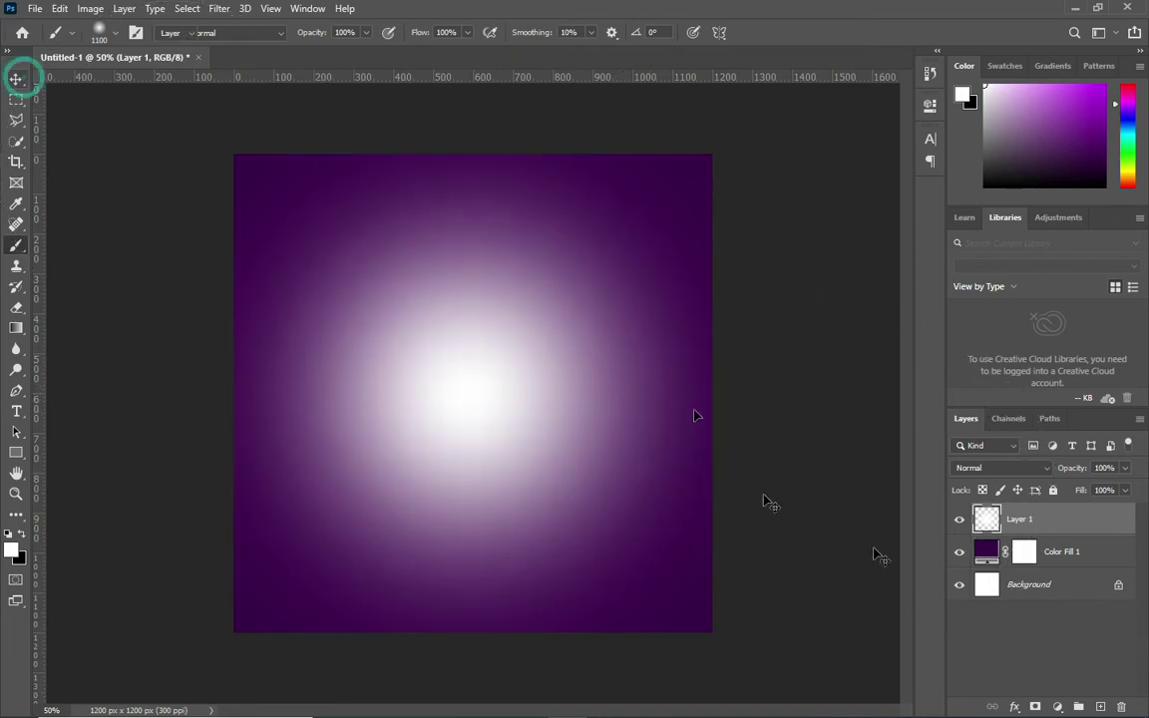
- Set the glow layer's (Layer 1) blend mode to Soft Light
left_click(996, 466)
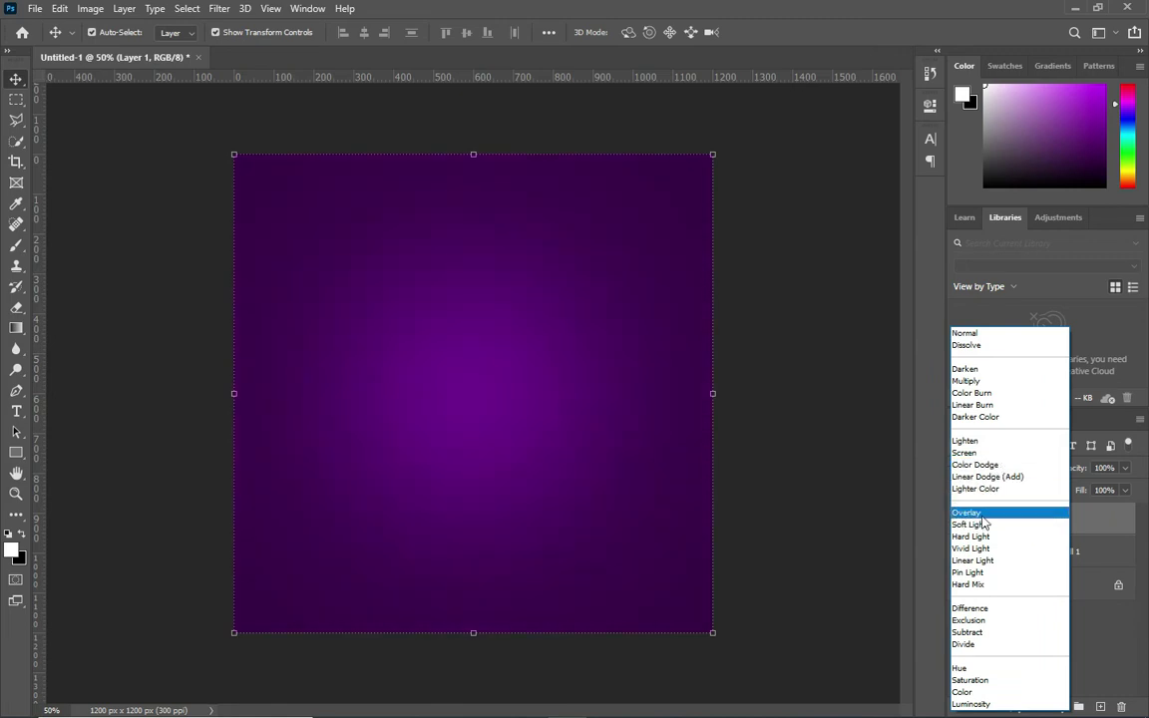
left_click(977, 524)
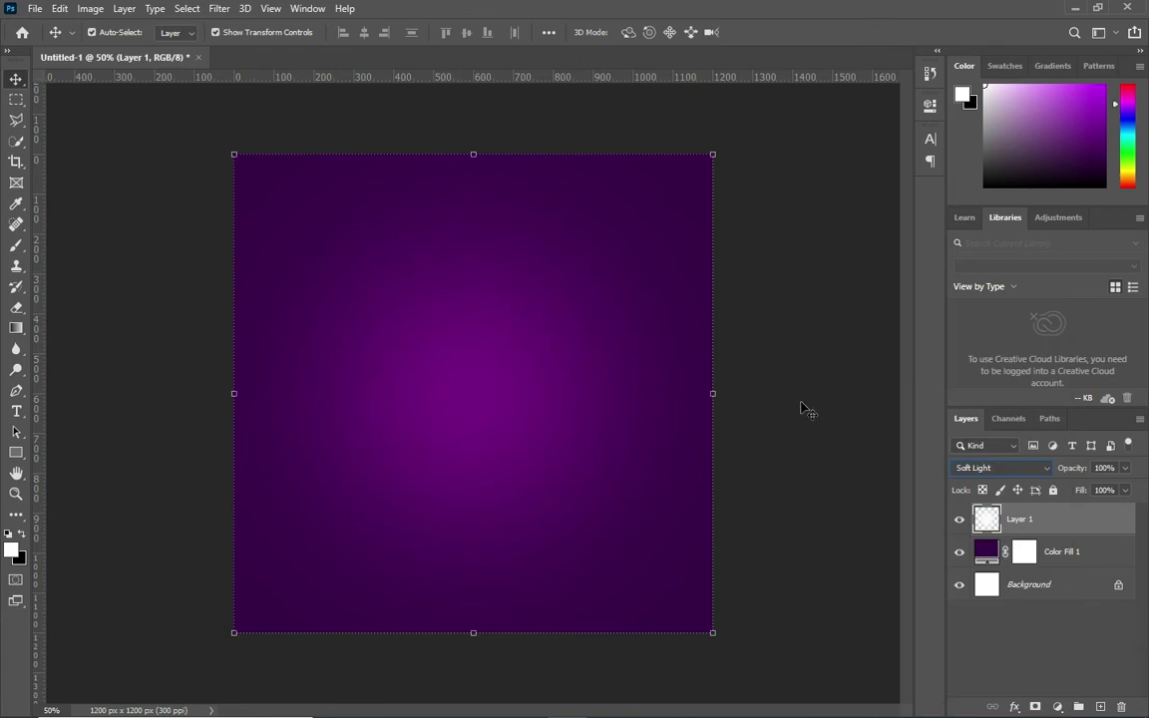
left_click(867, 514)
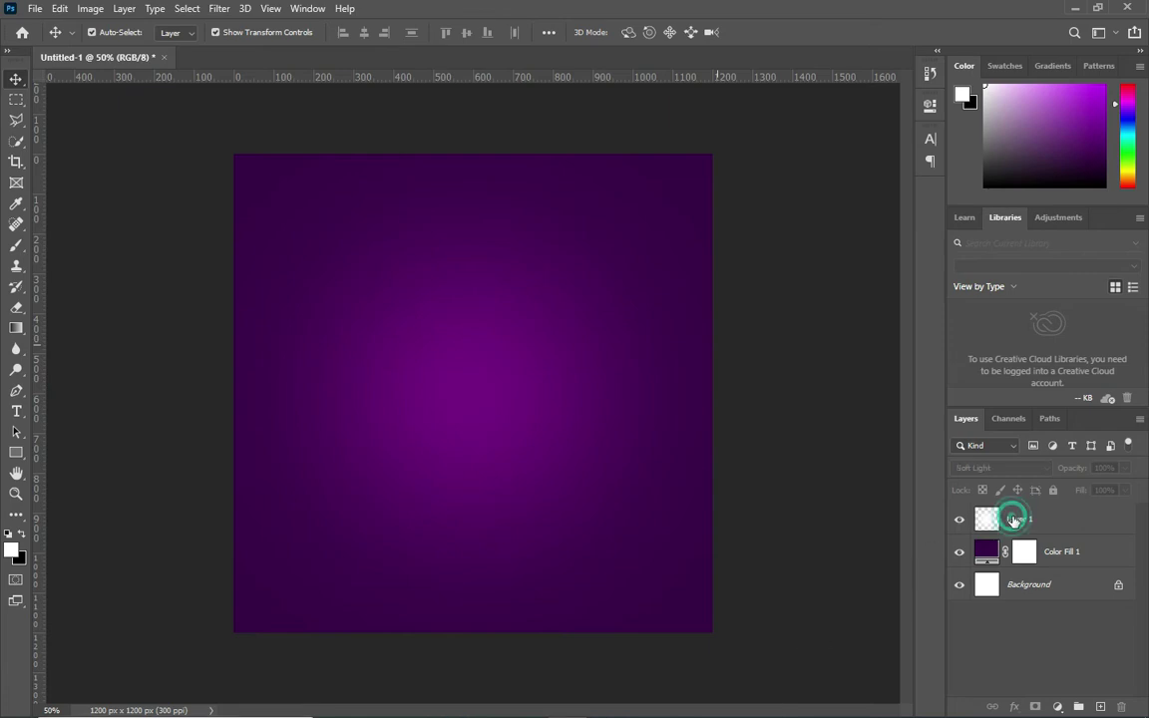
left_click(1009, 519)
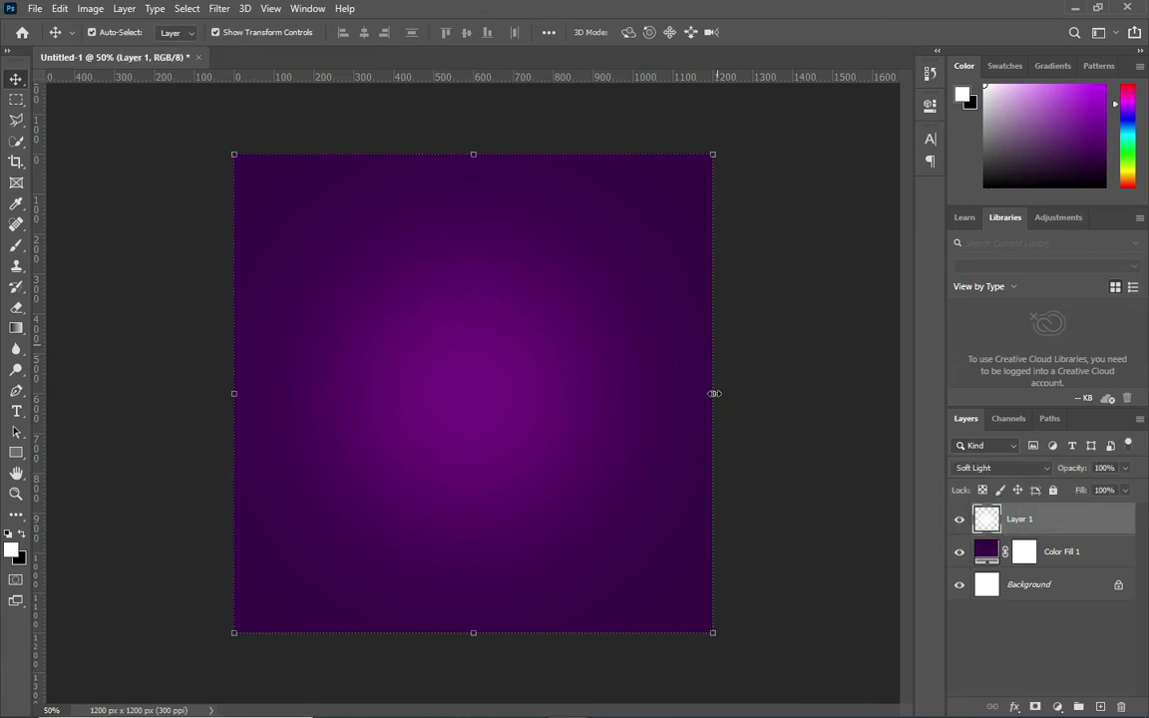
- Scale the glow layer up to about 128% past the canvas edges
left_click(709, 633)
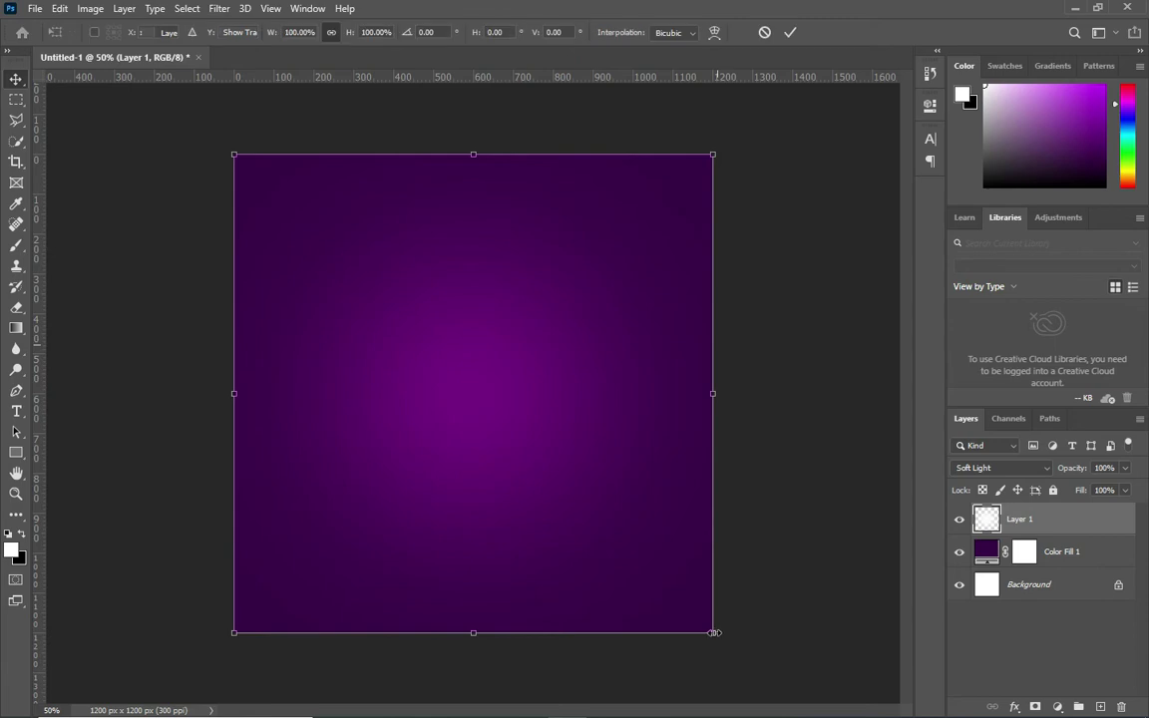
mouse_move(754, 682)
left_mouse_down()
mouse_move(787, 706)
mouse_move(775, 661)
left_mouse_up()
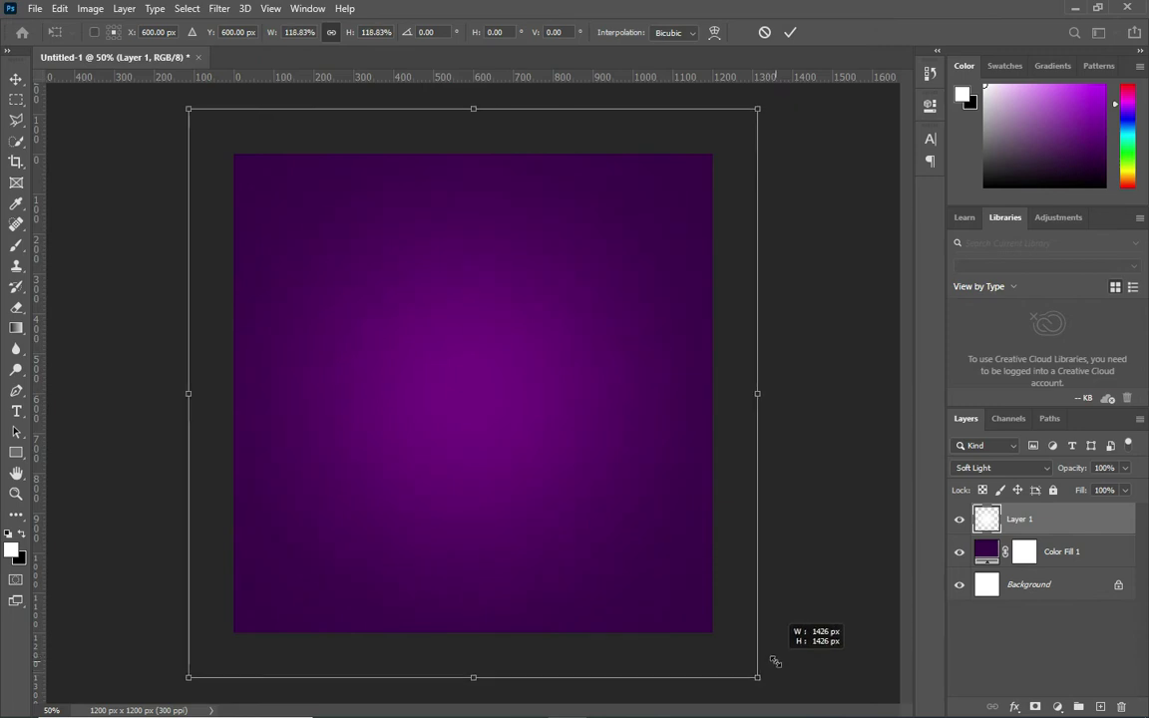
left_click_drag(775, 661, 772, 659)
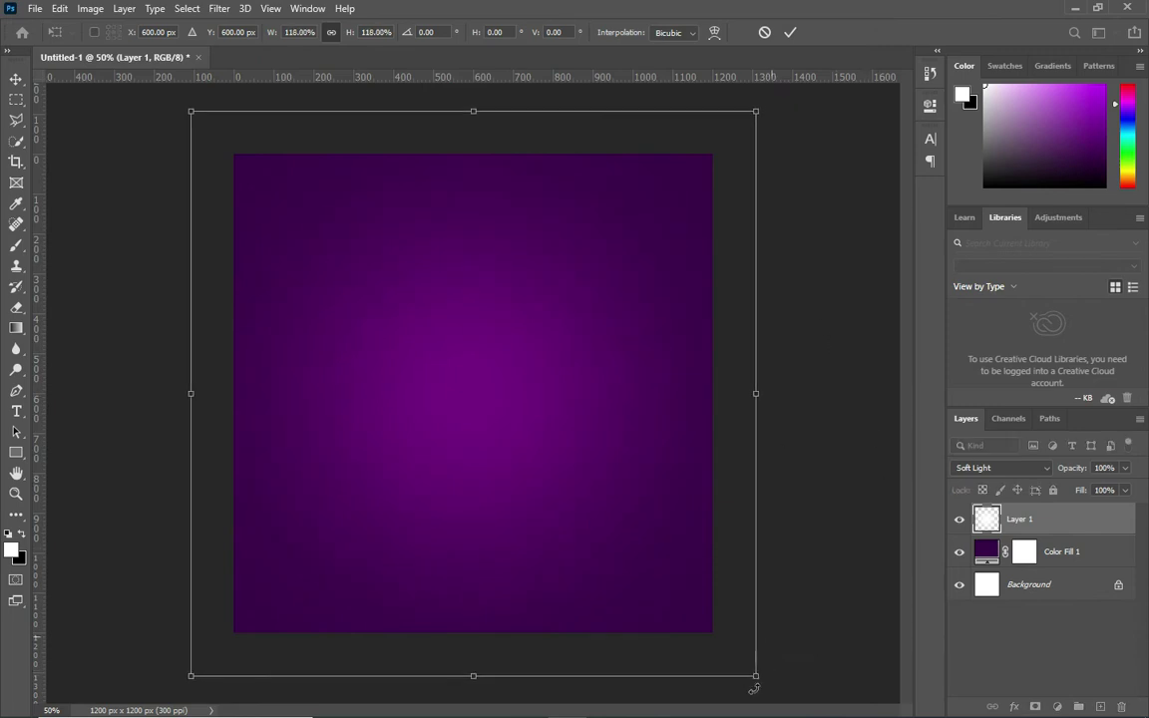
left_click_drag(755, 677, 780, 700)
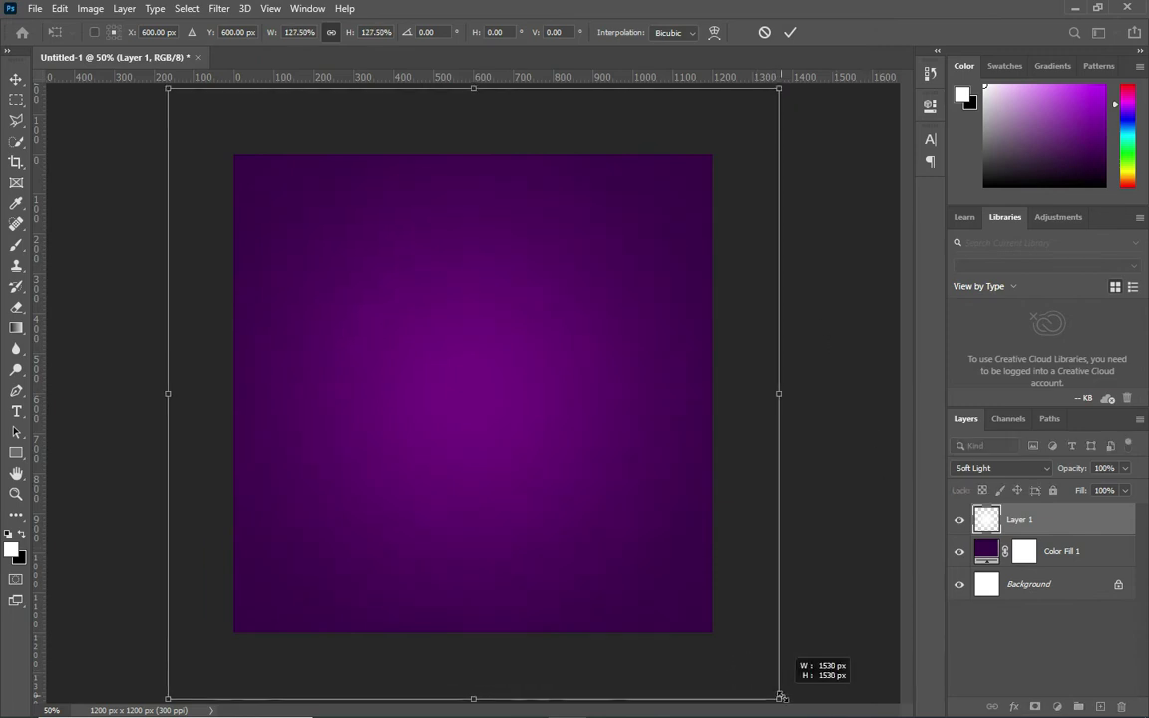
left_click(791, 33)
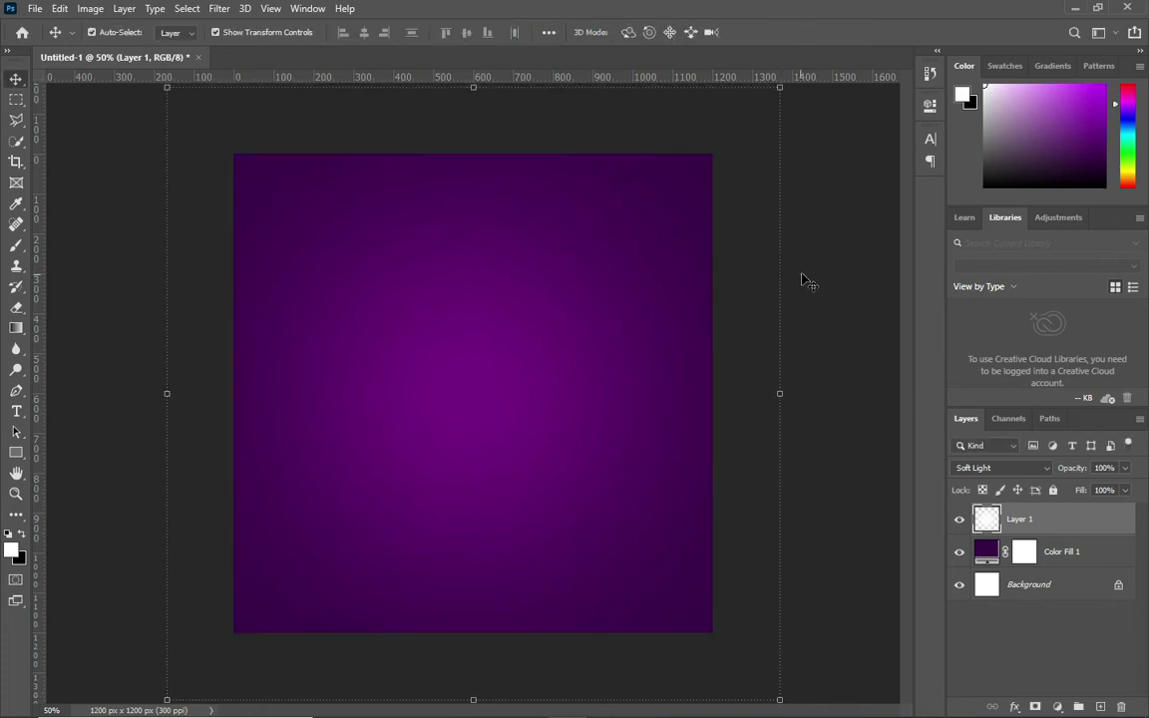
left_click(850, 274)
left_click(1017, 518)
left_click(436, 701)
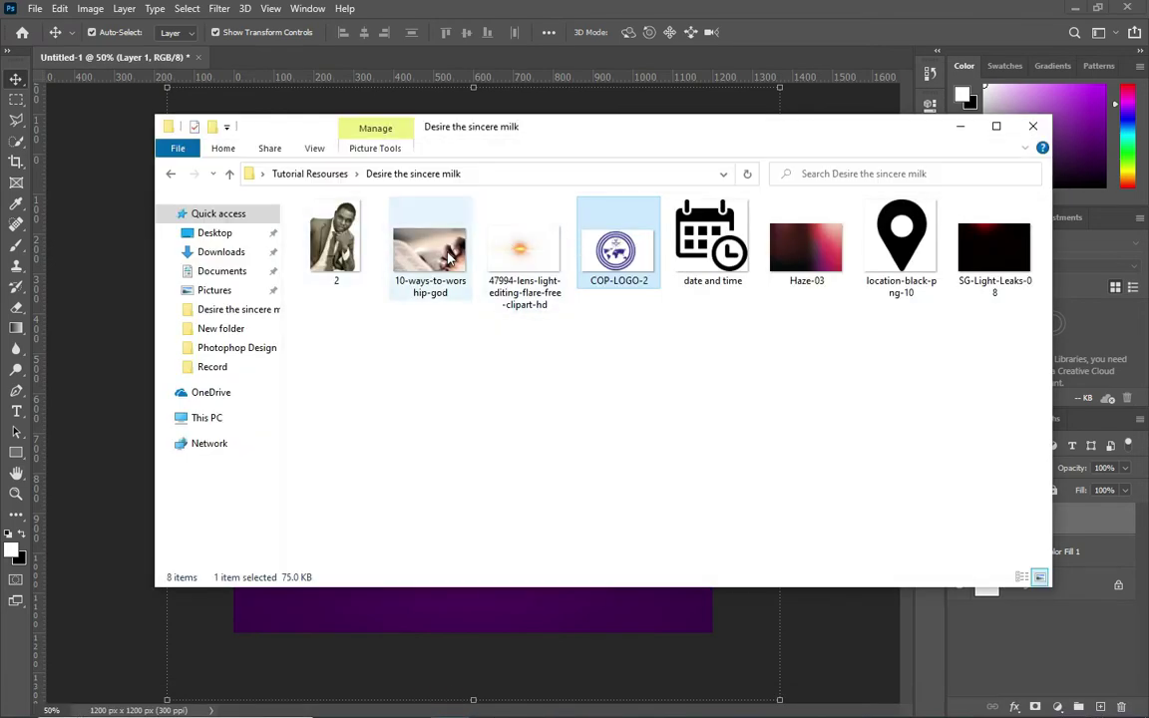
- Drag the 10-ways-to-worship-god photo in, then scale and raise it across the flyer's top
left_click(444, 257)
left_click_drag(442, 258, 349, 652)
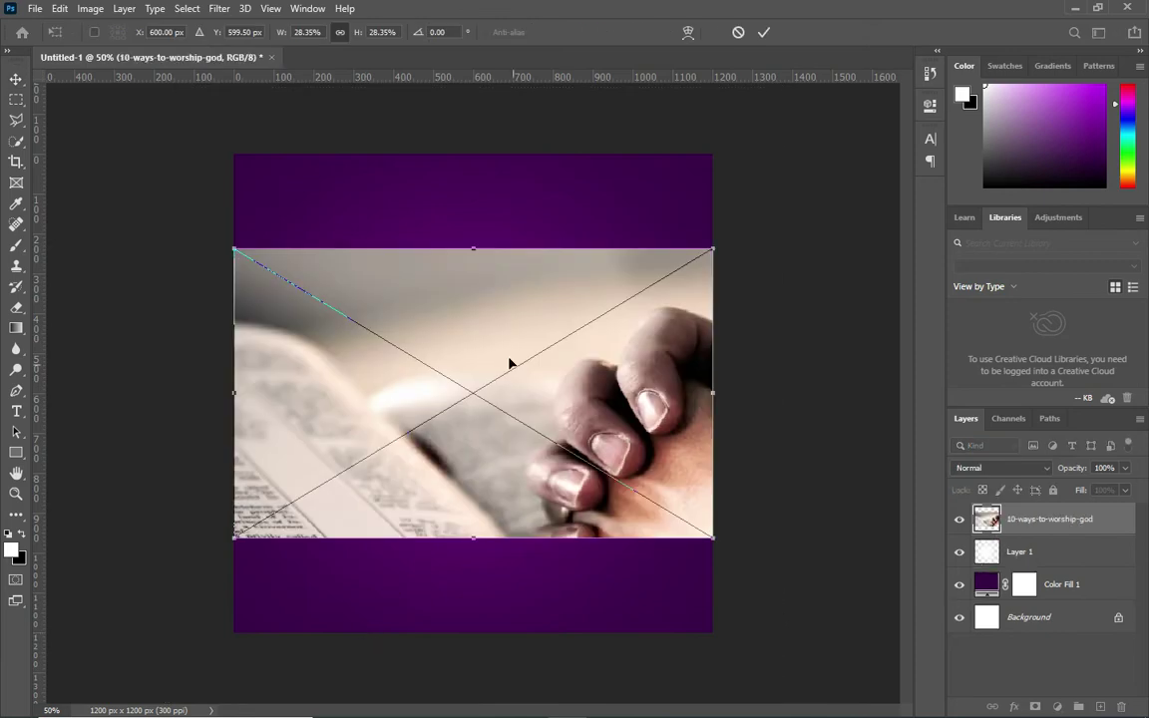
left_click_drag(473, 249, 473, 225)
mouse_move(474, 269)
left_mouse_down()
mouse_move(463, 175)
mouse_move(480, 215)
left_mouse_up()
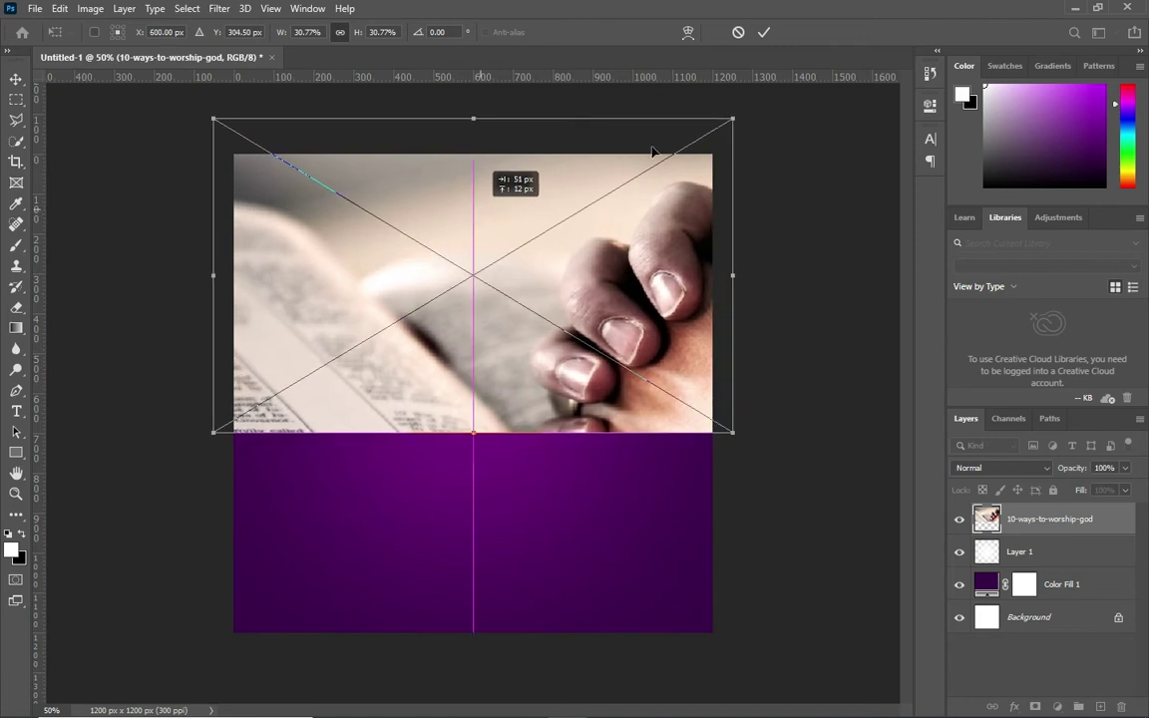
key("Return")
- Mask the photo layer and paint its bottom edge away with a 500 px soft black brush
left_click(1036, 708)
left_click(16, 244)
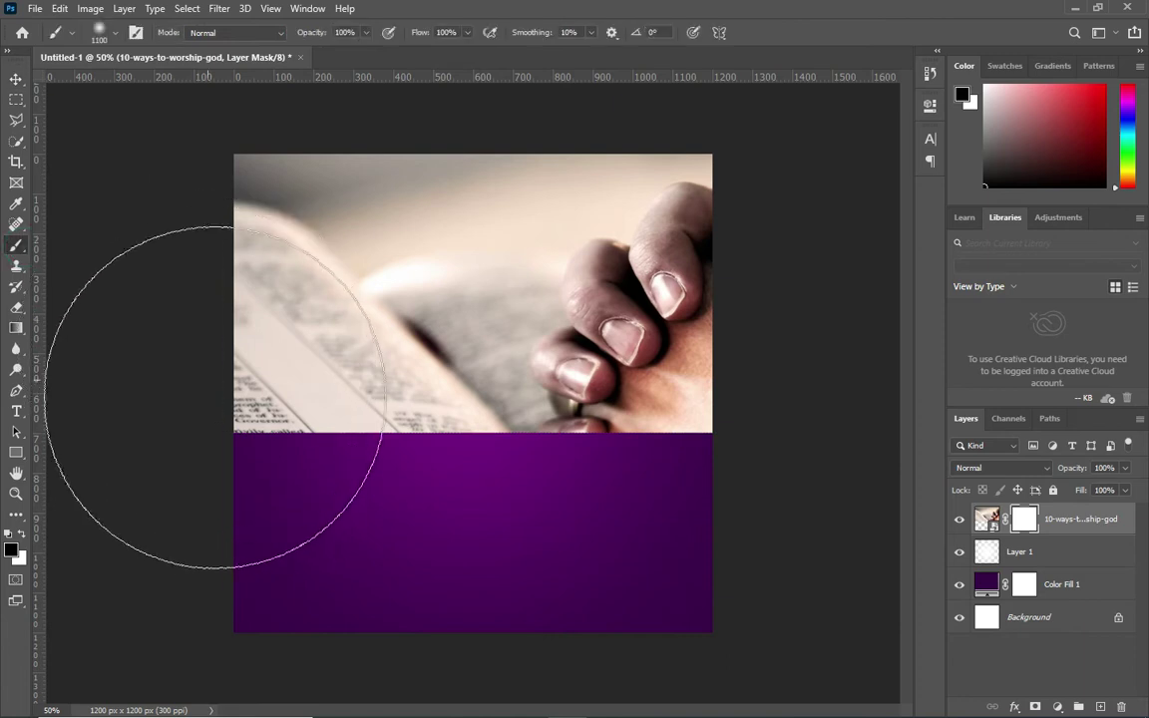
key("bracketleft")
key("bracketleft")
key("bracketleft")
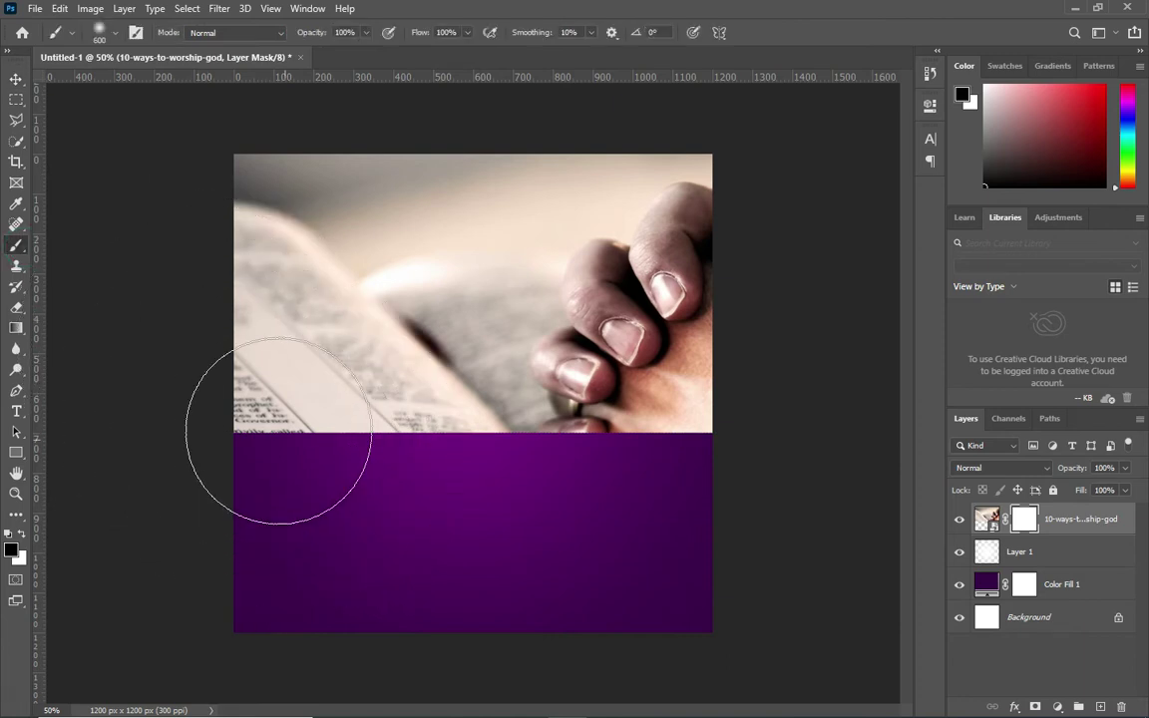
mouse_move(248, 446)
left_mouse_down()
mouse_move(732, 473)
mouse_move(195, 474)
left_mouse_up()
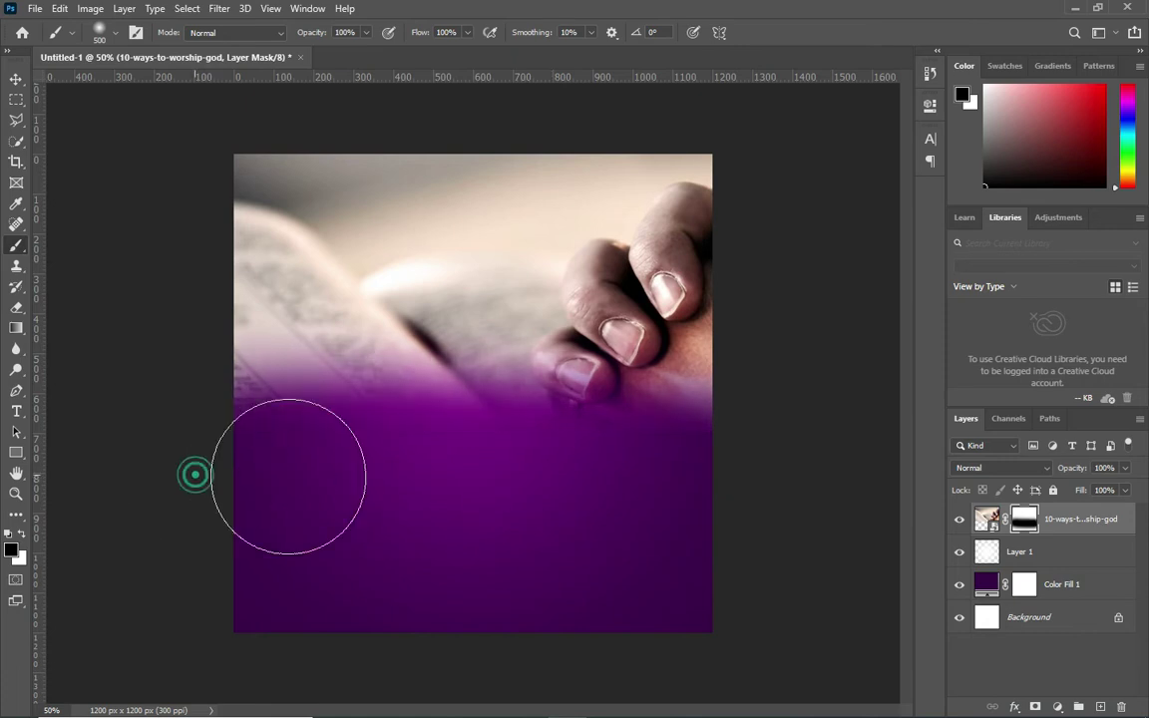
left_click(16, 79)
left_click(128, 279)
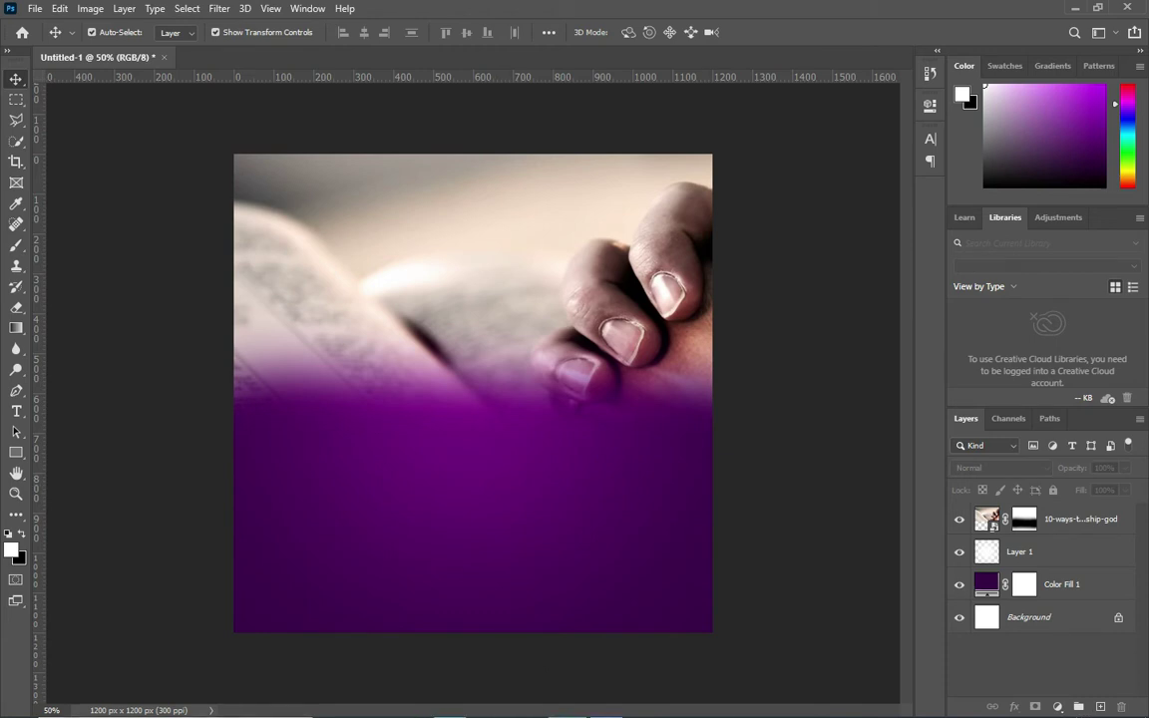
left_click(450, 702)
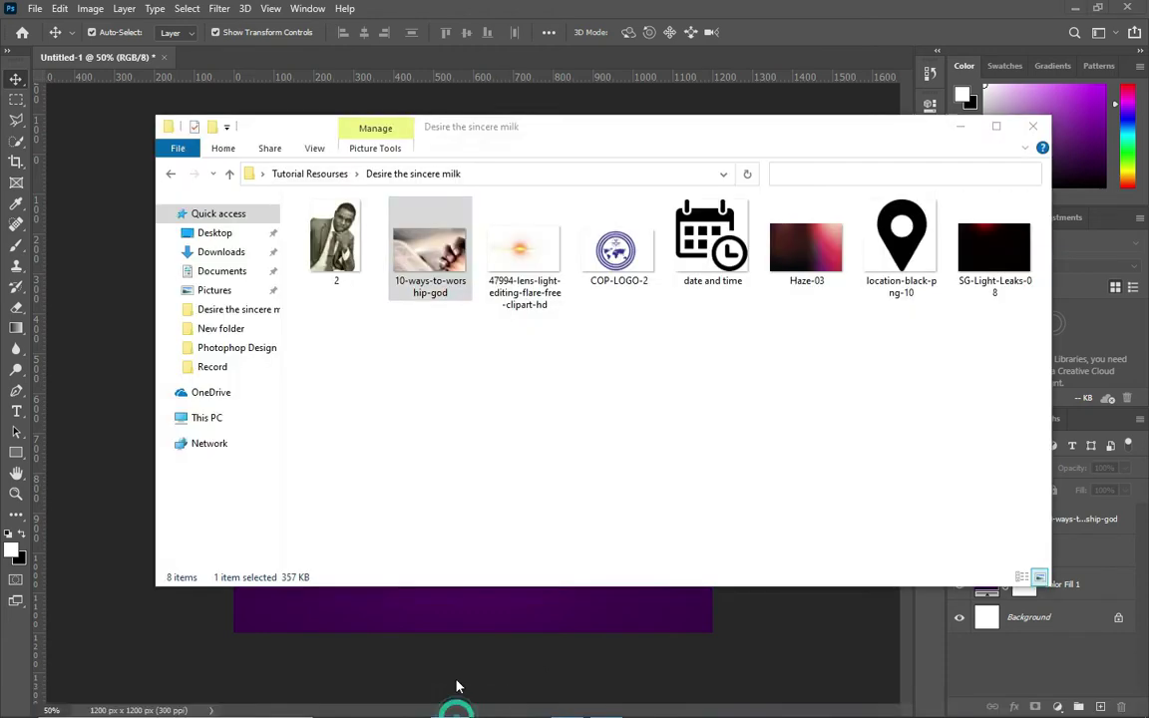
- Place the SG-Light-Leaks-08 image onto the canvas
left_click(982, 254)
left_click_drag(982, 254, 608, 626)
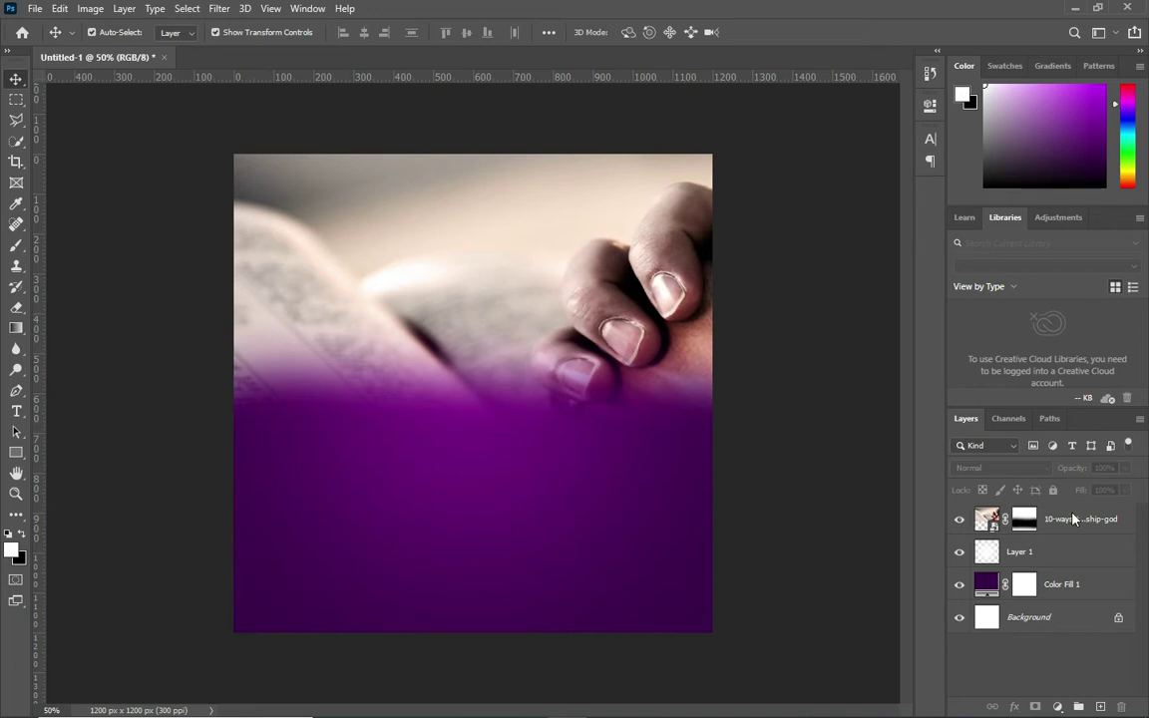
key("Return")
- Lower the 10-ways-to-worship-god photo layer's opacity to 84%
left_click(1063, 560)
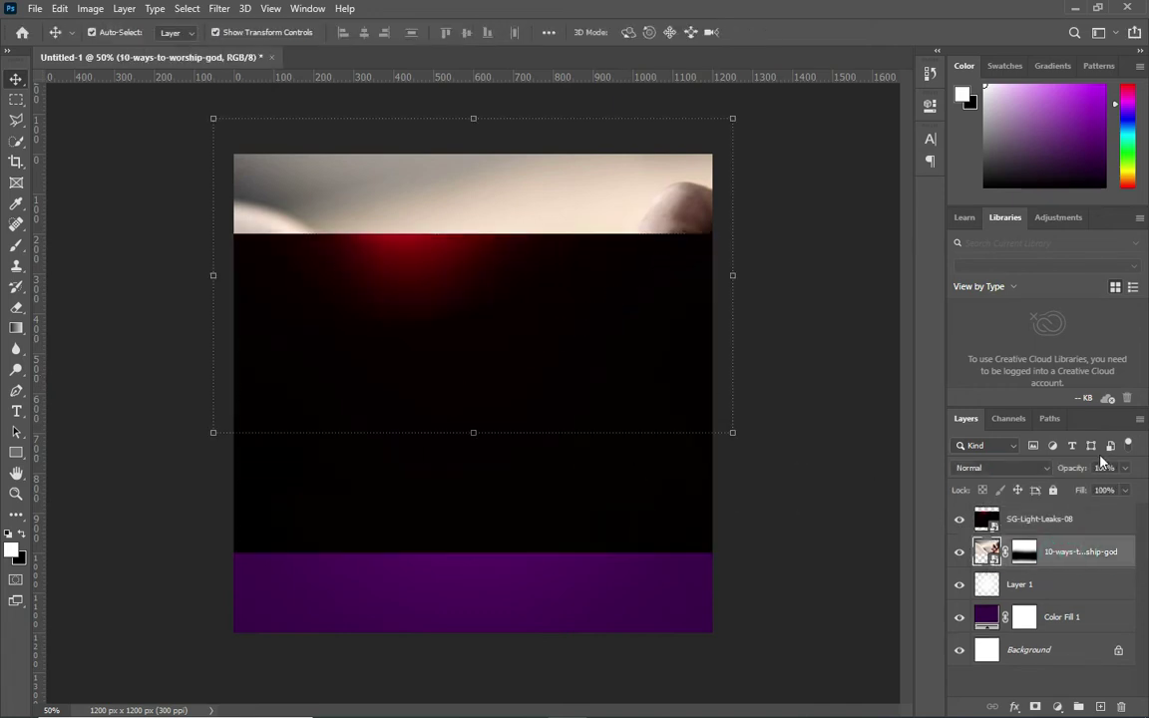
left_click(1091, 470)
type("84")
key("Return")
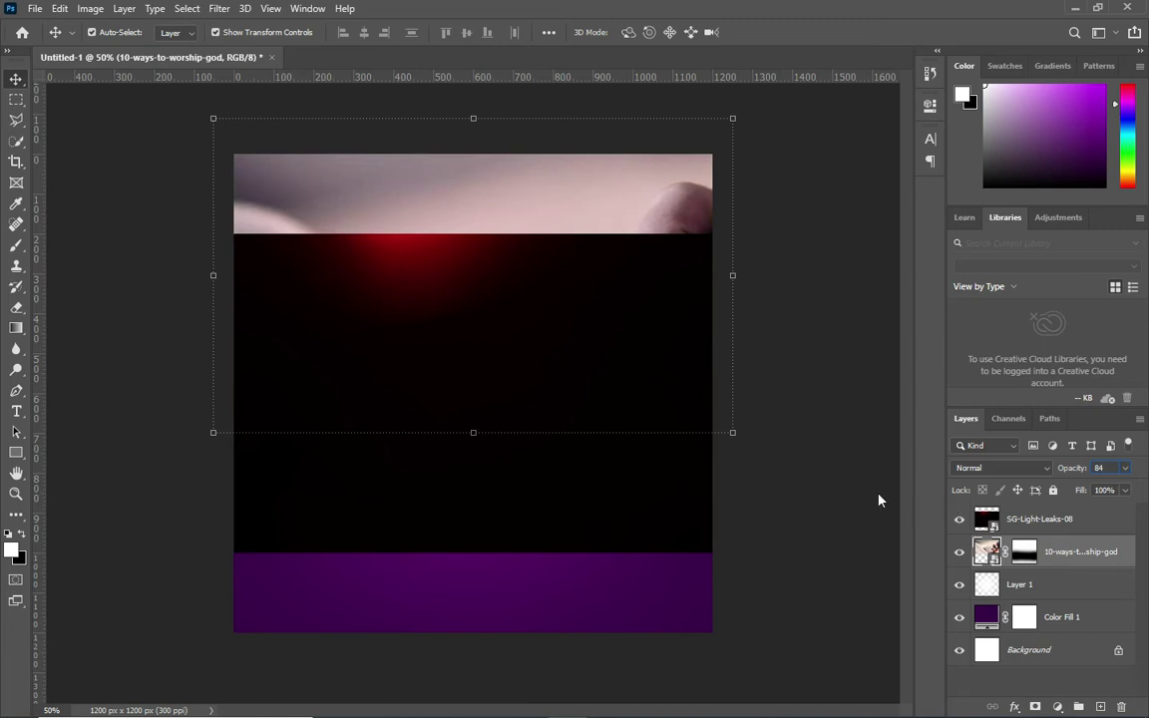
left_click(857, 459)
- Enlarge and reposition the light leak image to cover the whole canvas
left_click(1062, 530)
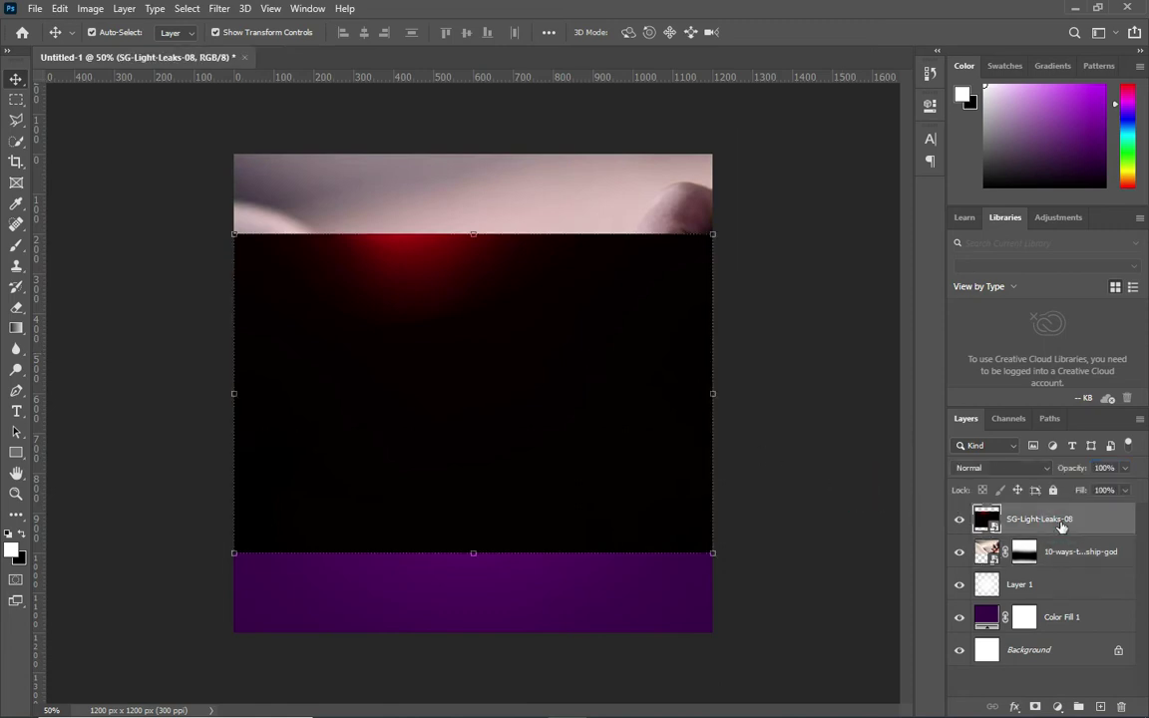
left_click_drag(551, 320, 510, 232)
left_click_drag(705, 462, 720, 468)
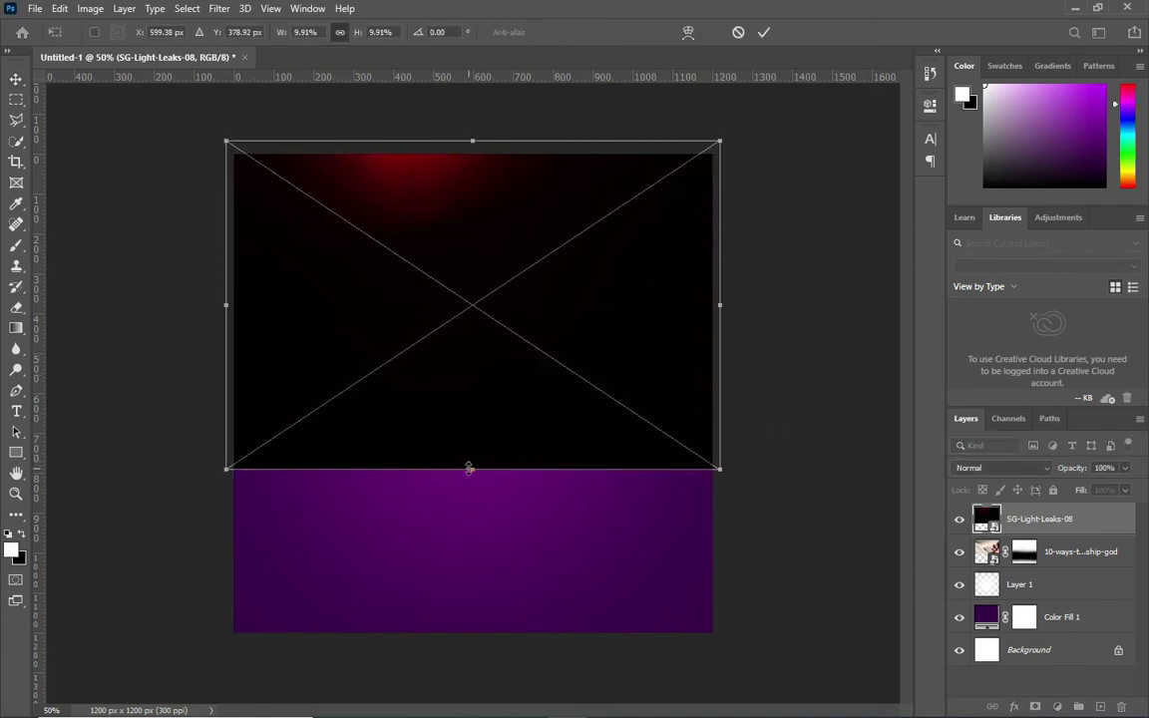
left_click_drag(469, 467, 471, 662)
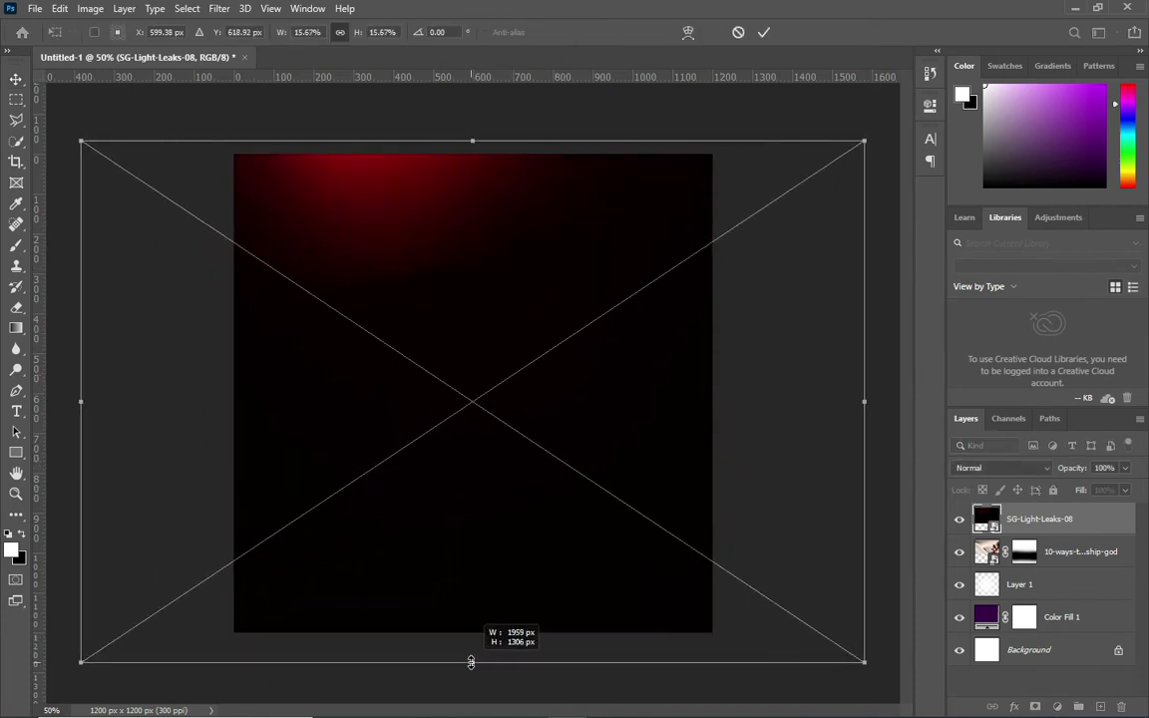
left_click_drag(554, 289, 559, 302)
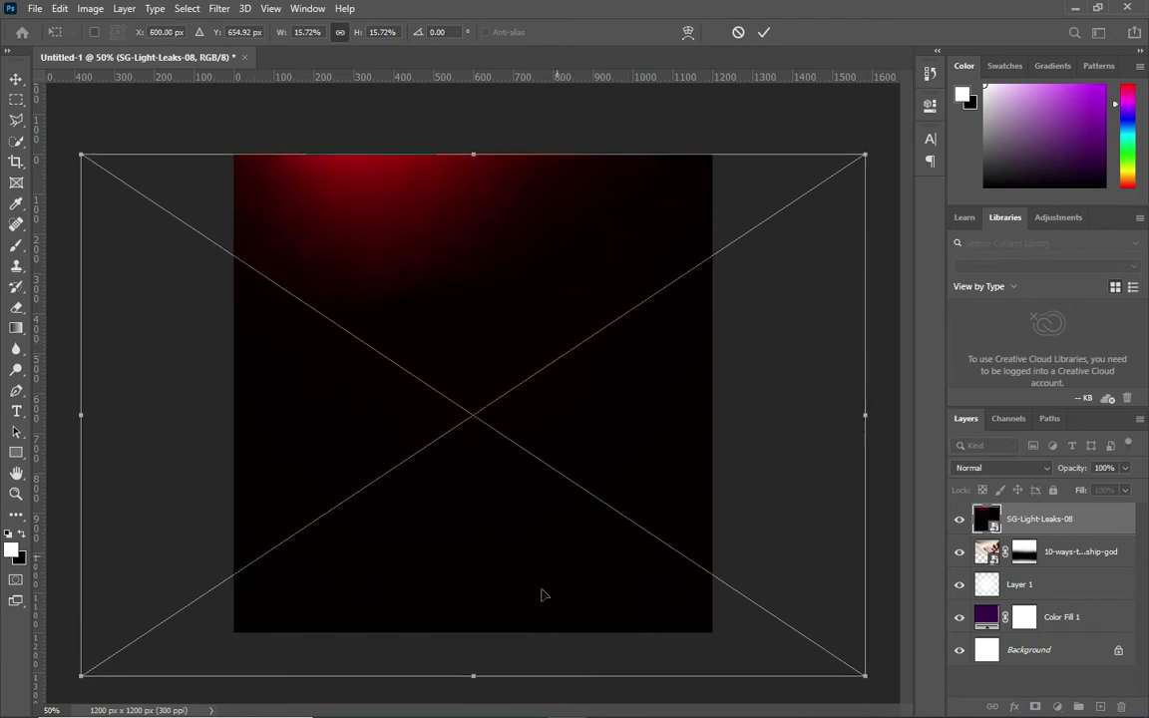
left_click(764, 33)
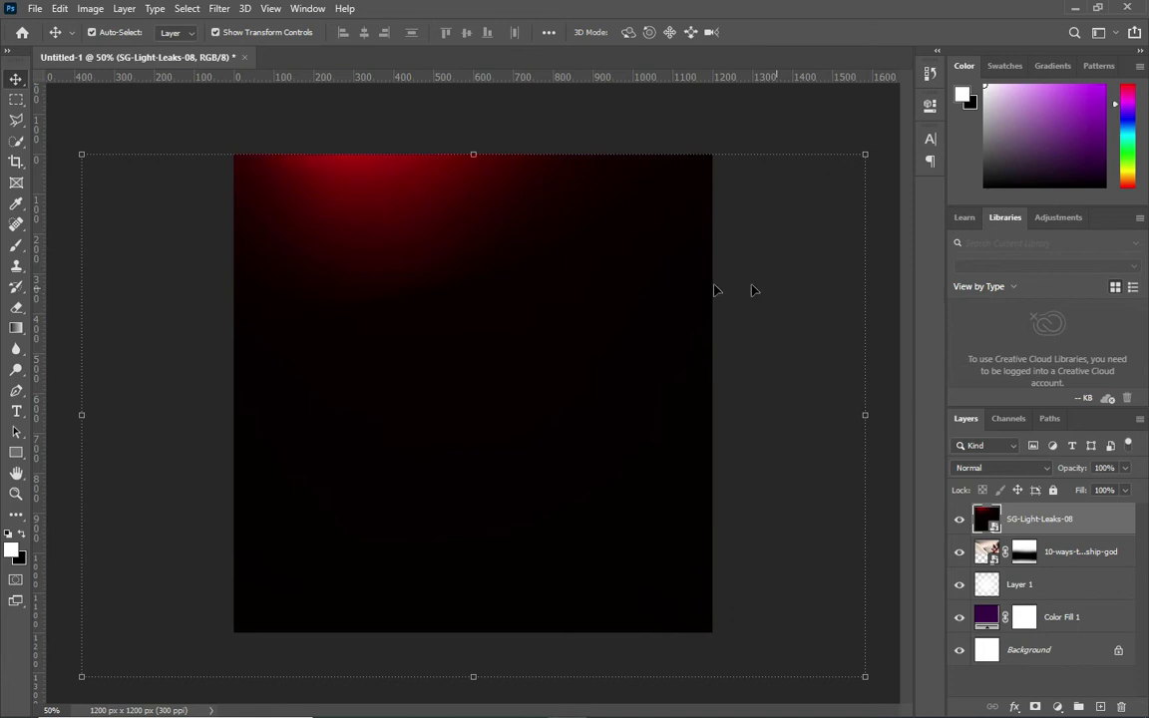
- Set the SG-Light-Leaks-08 layer's blend mode to Soft Light
left_click(995, 471)
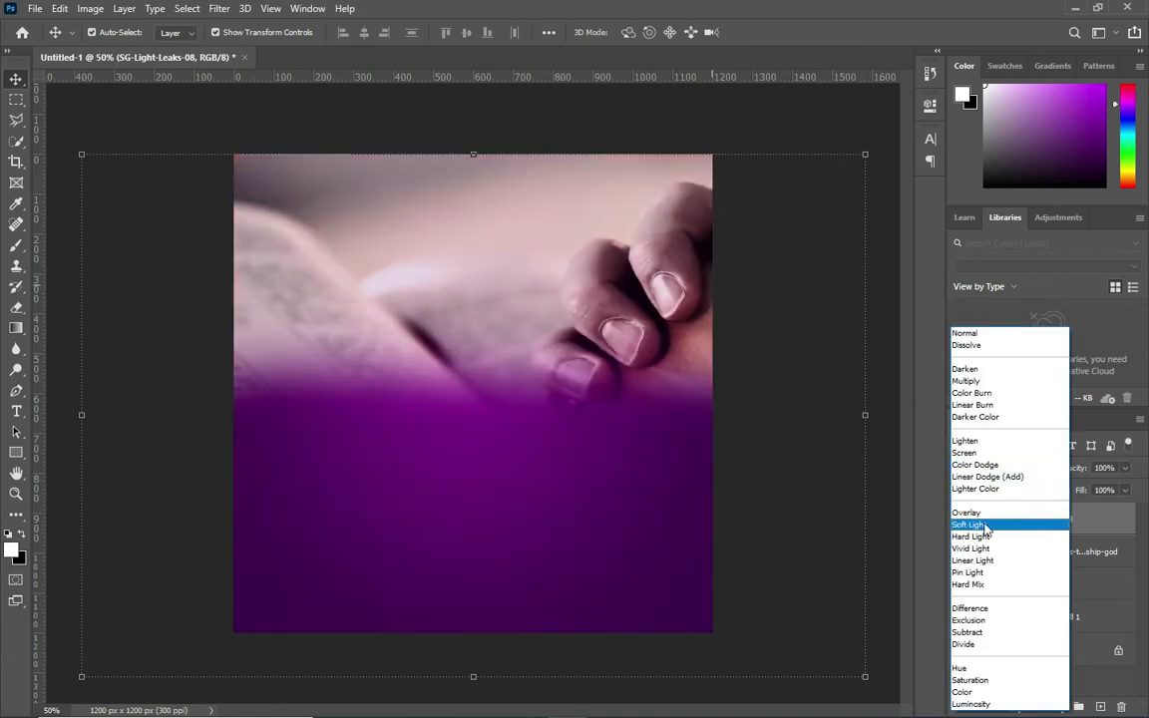
left_click(992, 525)
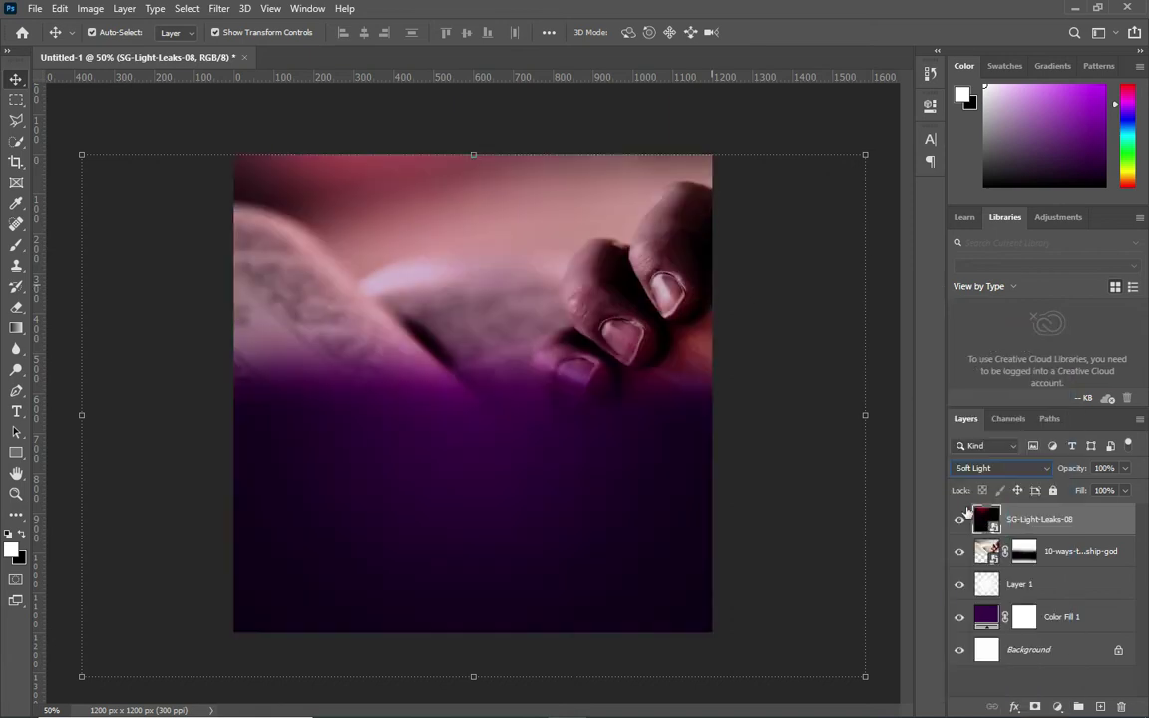
left_click(843, 120)
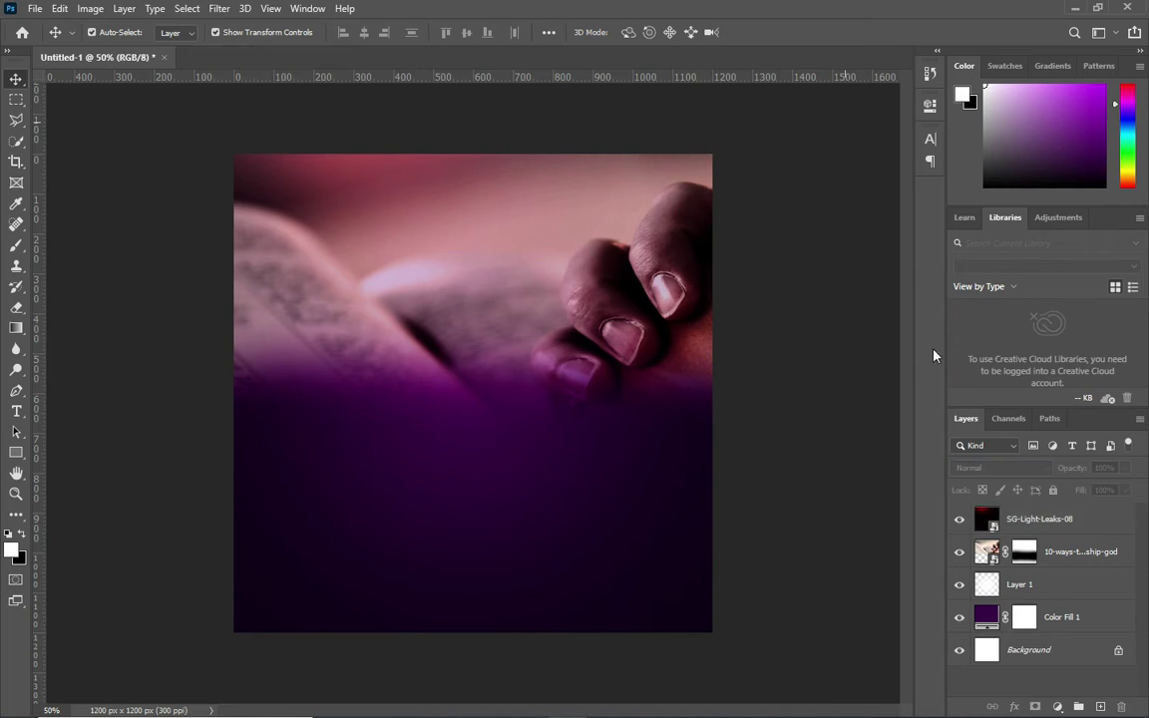
left_click(1042, 520)
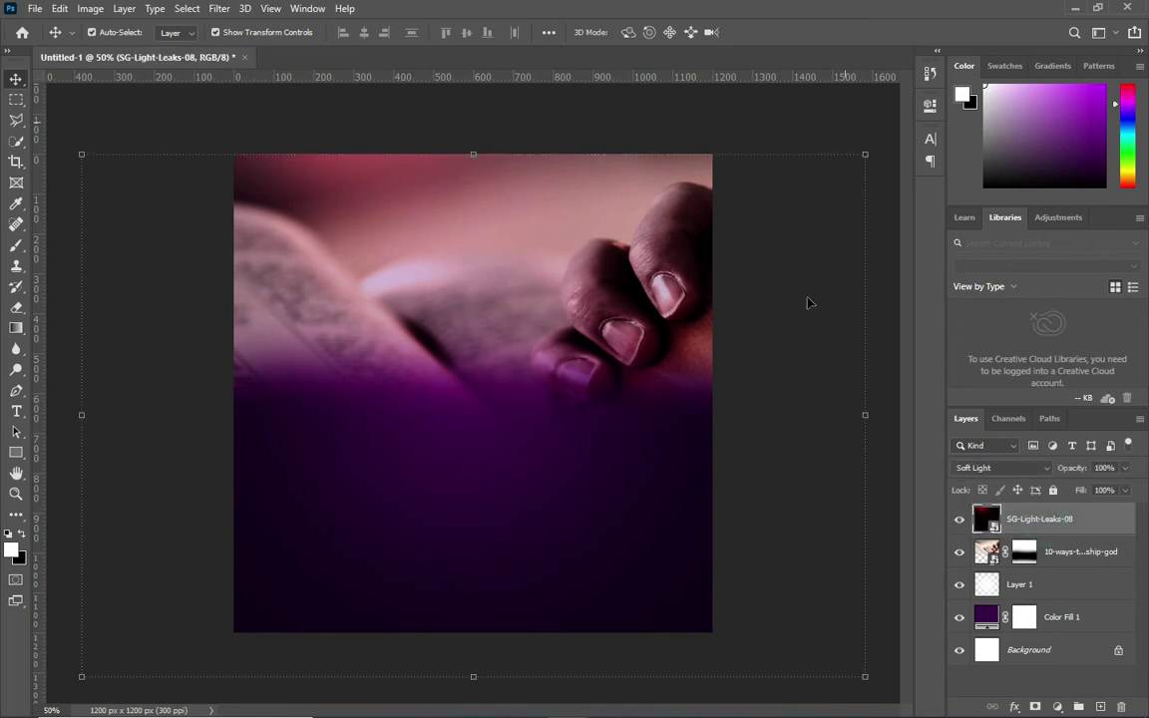
scroll(808, 302, "down", 2)
left_click(619, 162)
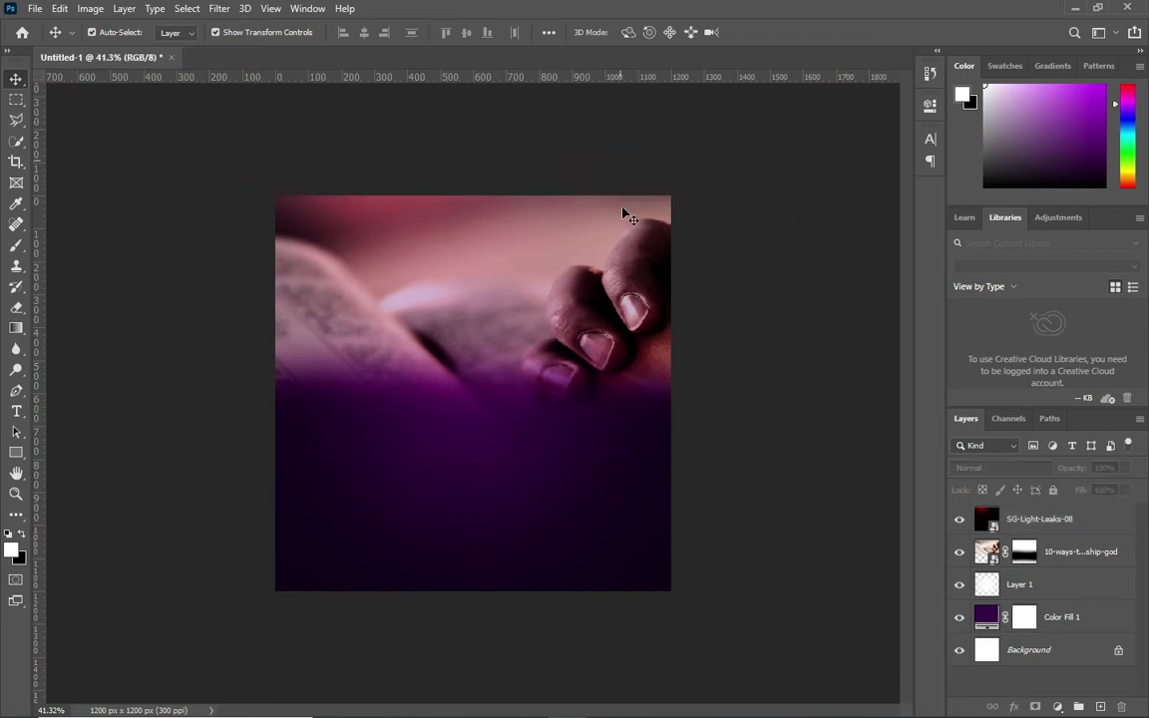
left_click(1057, 554)
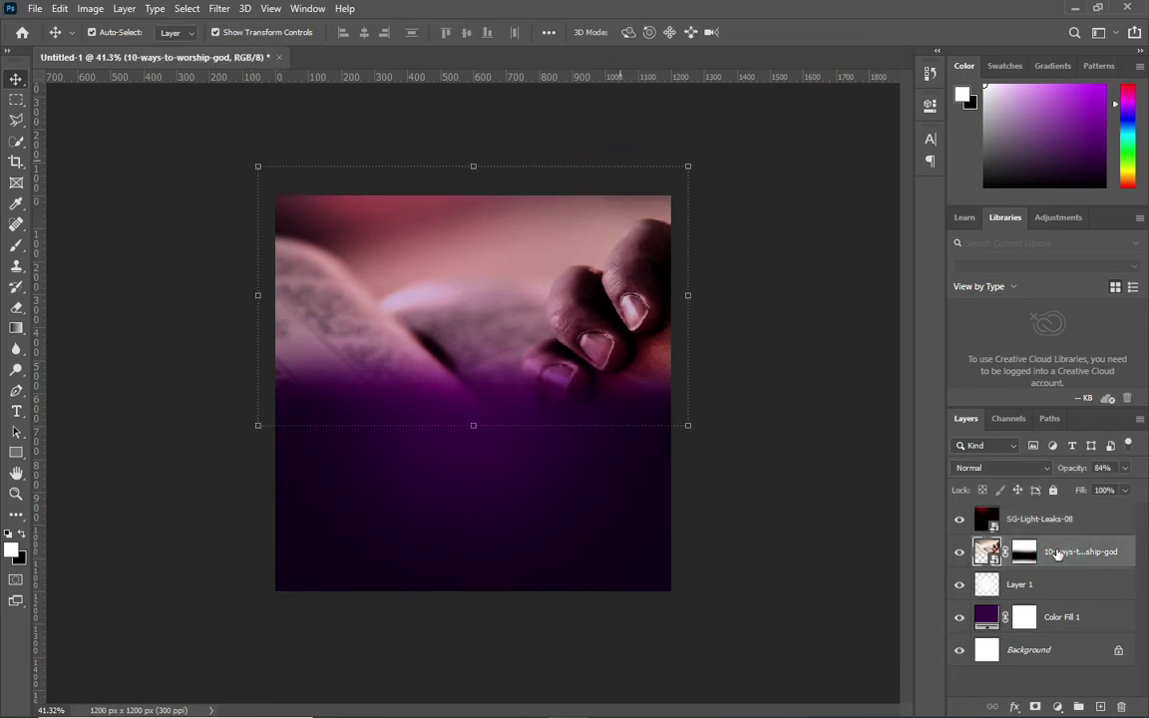
left_click(172, 428)
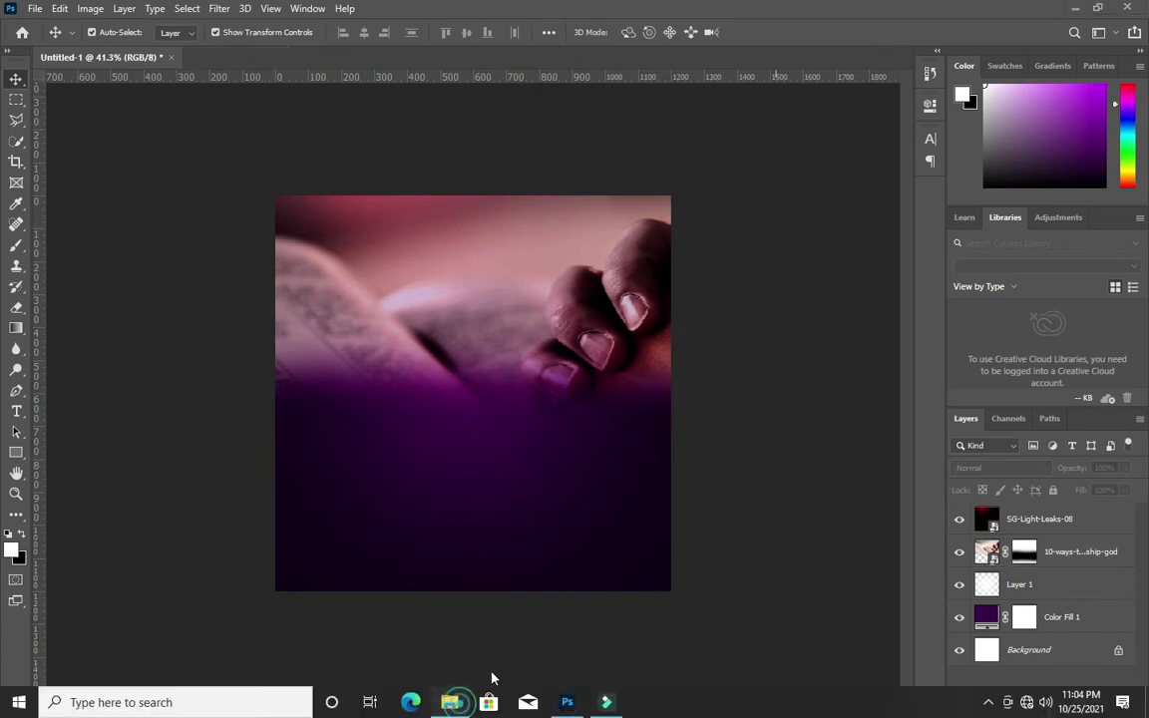
left_click(449, 702)
left_click(805, 250)
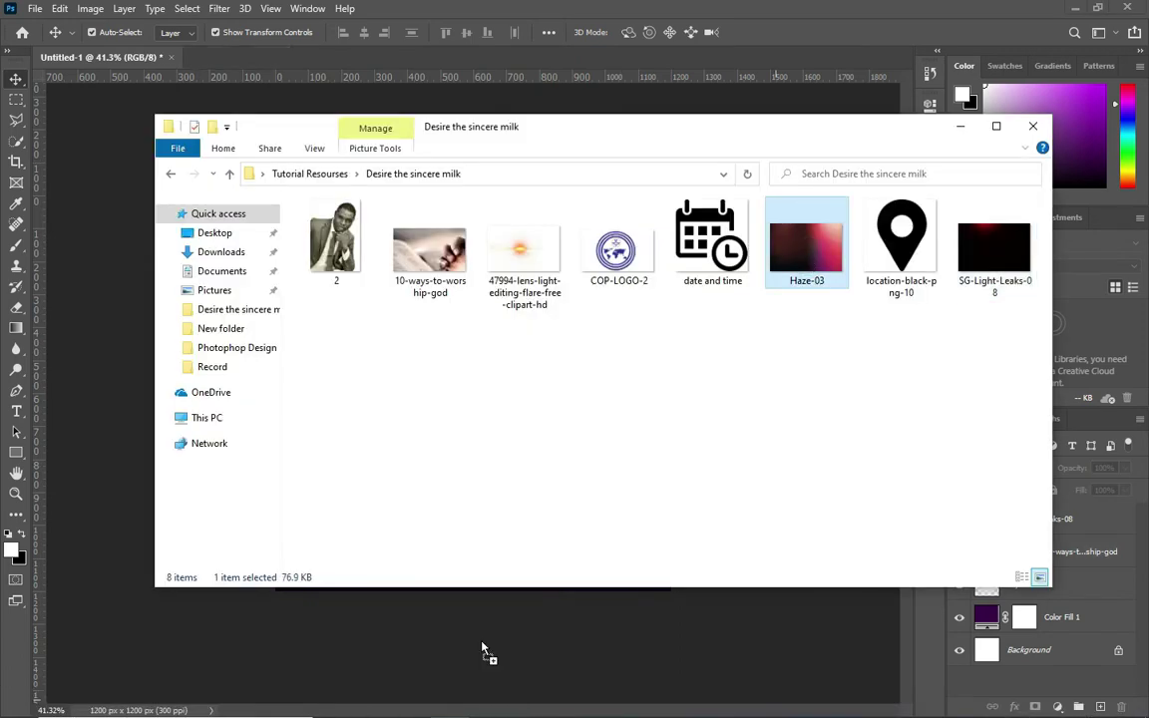
- Place the Haze-03 image, widen it and position it over the lower canvas
left_click_drag(573, 506, 487, 656)
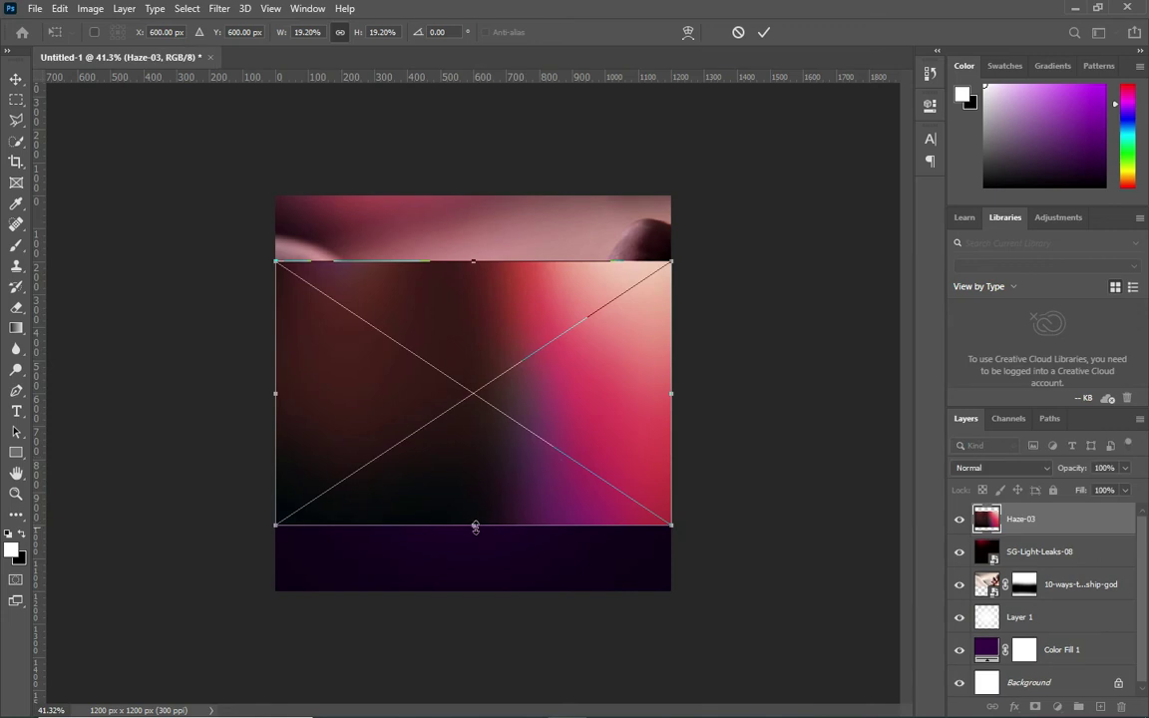
mouse_move(475, 526)
left_mouse_down()
mouse_move(487, 526)
mouse_move(481, 549)
left_mouse_up()
left_click_drag(533, 464, 533, 464)
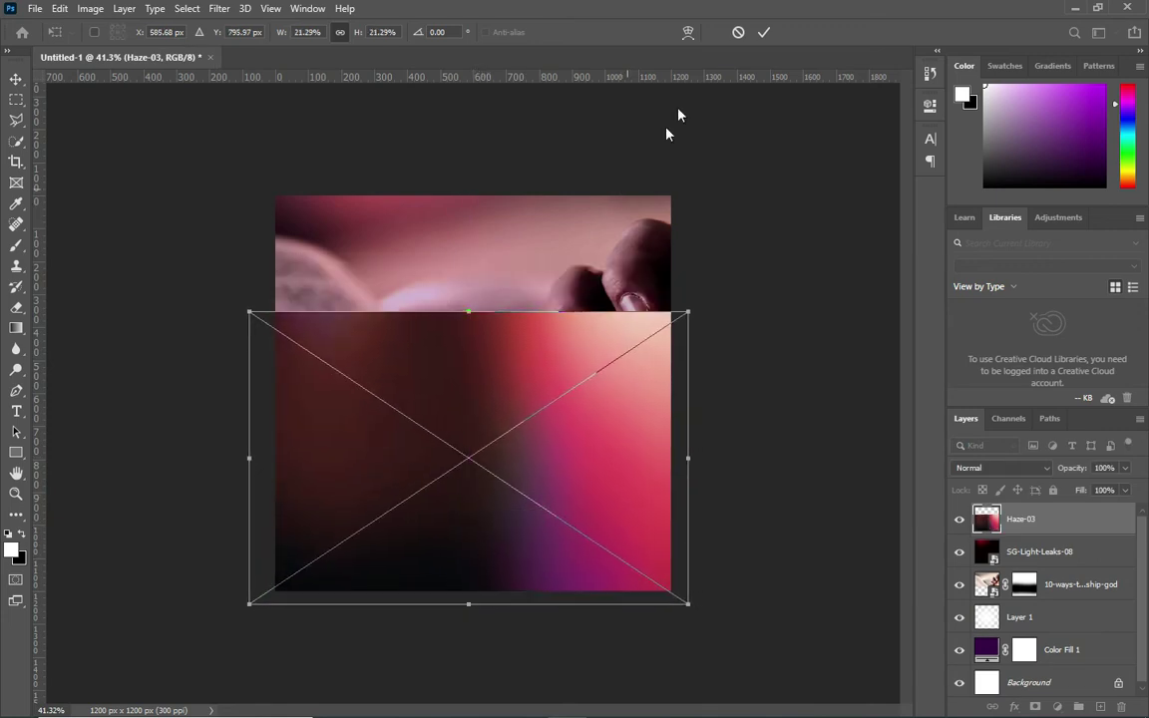
left_click(763, 36)
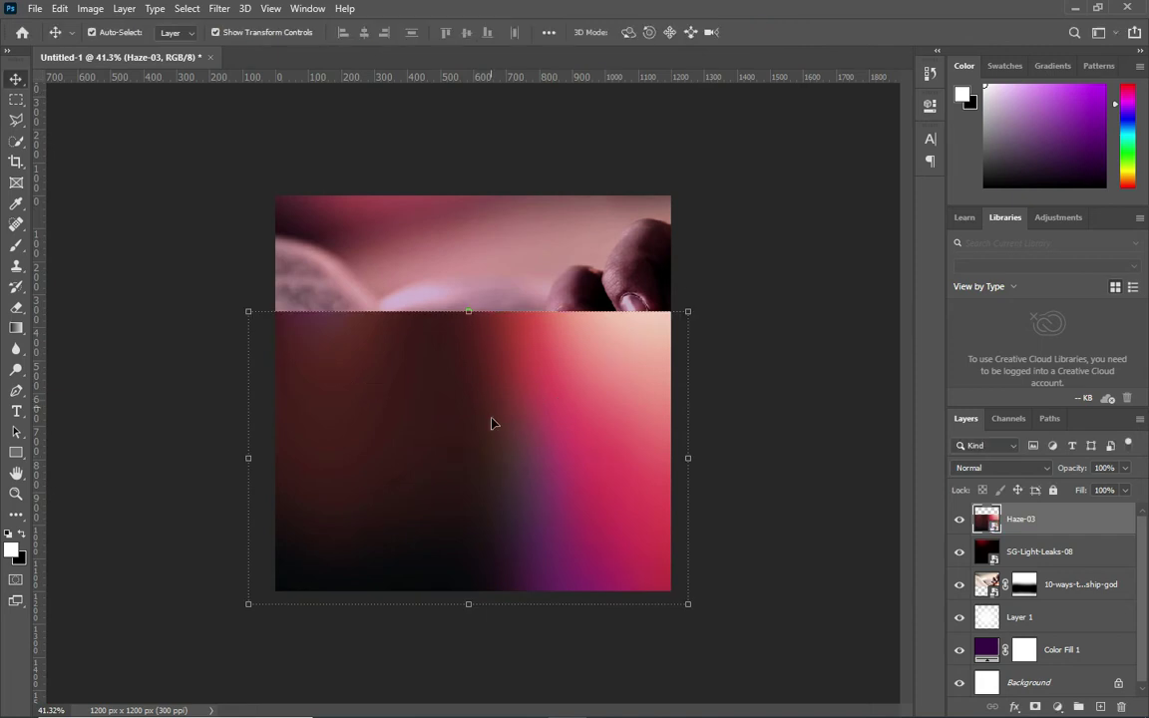
left_click_drag(502, 409, 519, 469)
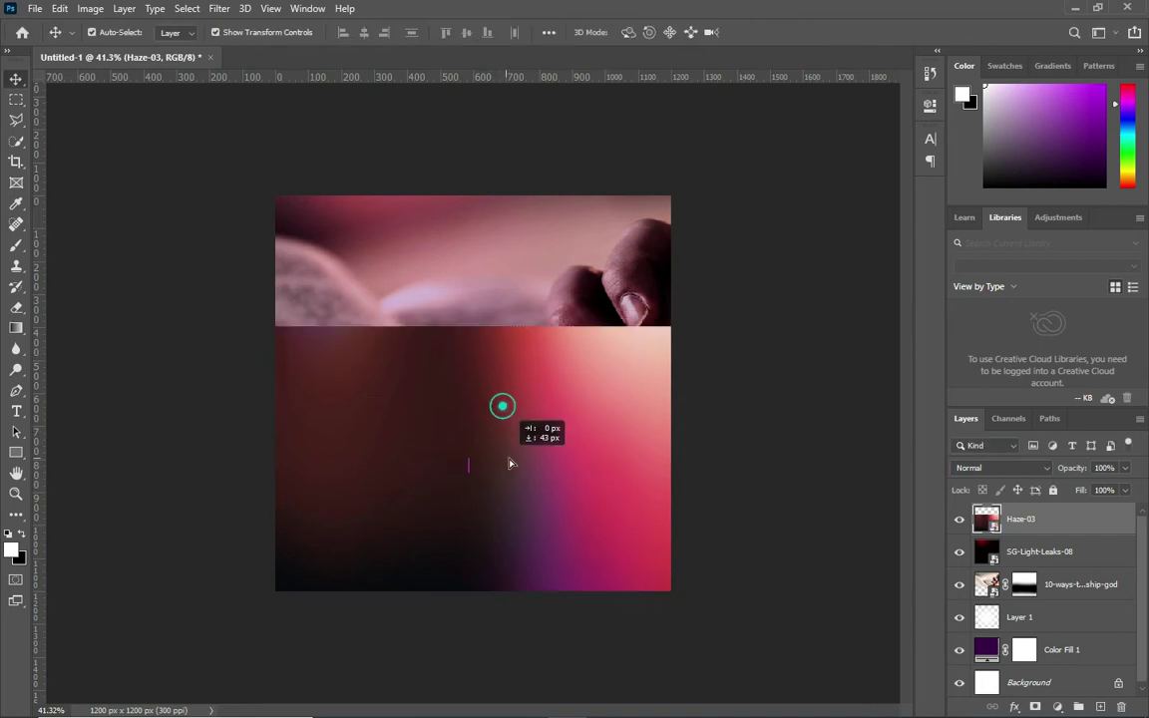
left_click_drag(510, 392, 512, 400)
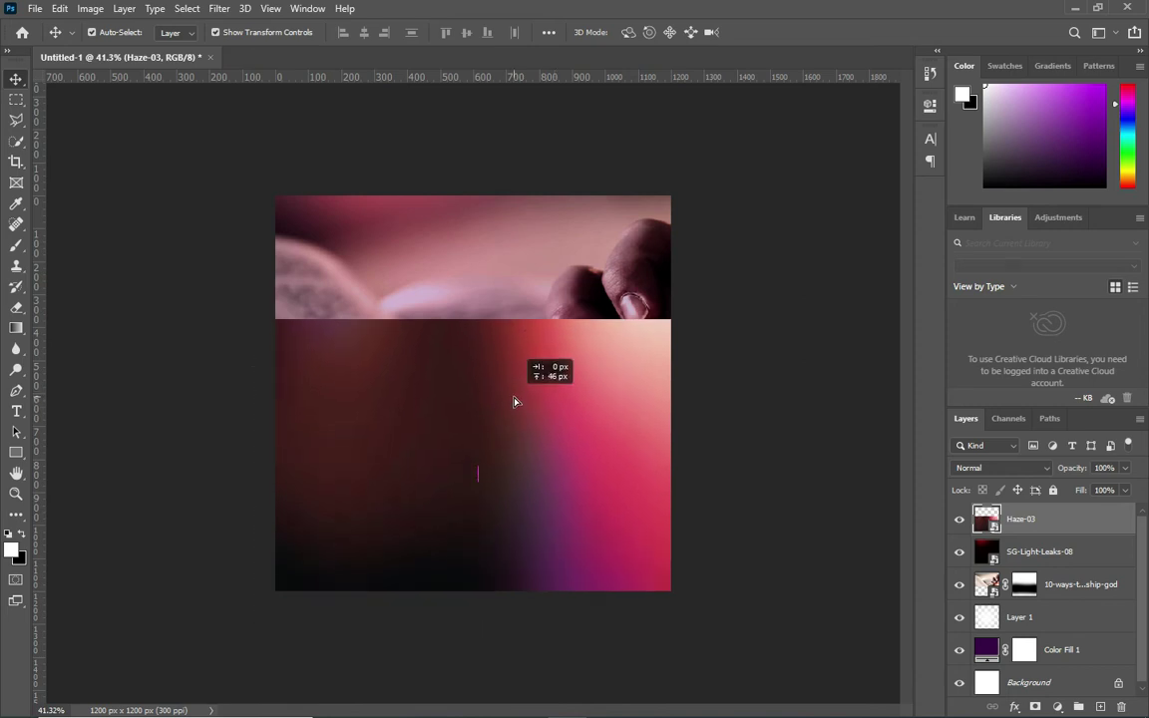
- Mask Haze-03 and brush away its hard top edge below the fingers
left_click(1035, 706)
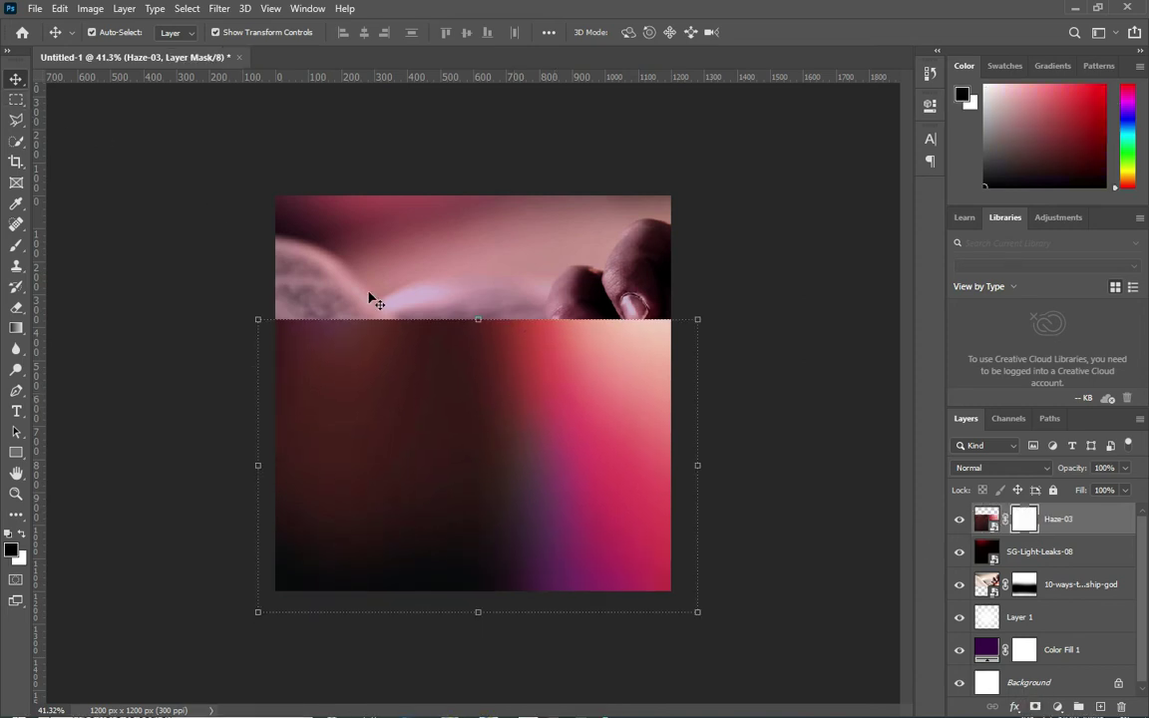
right_click(15, 254)
left_click(79, 242)
mouse_move(348, 304)
left_mouse_down()
mouse_move(708, 308)
mouse_move(227, 289)
left_mouse_up()
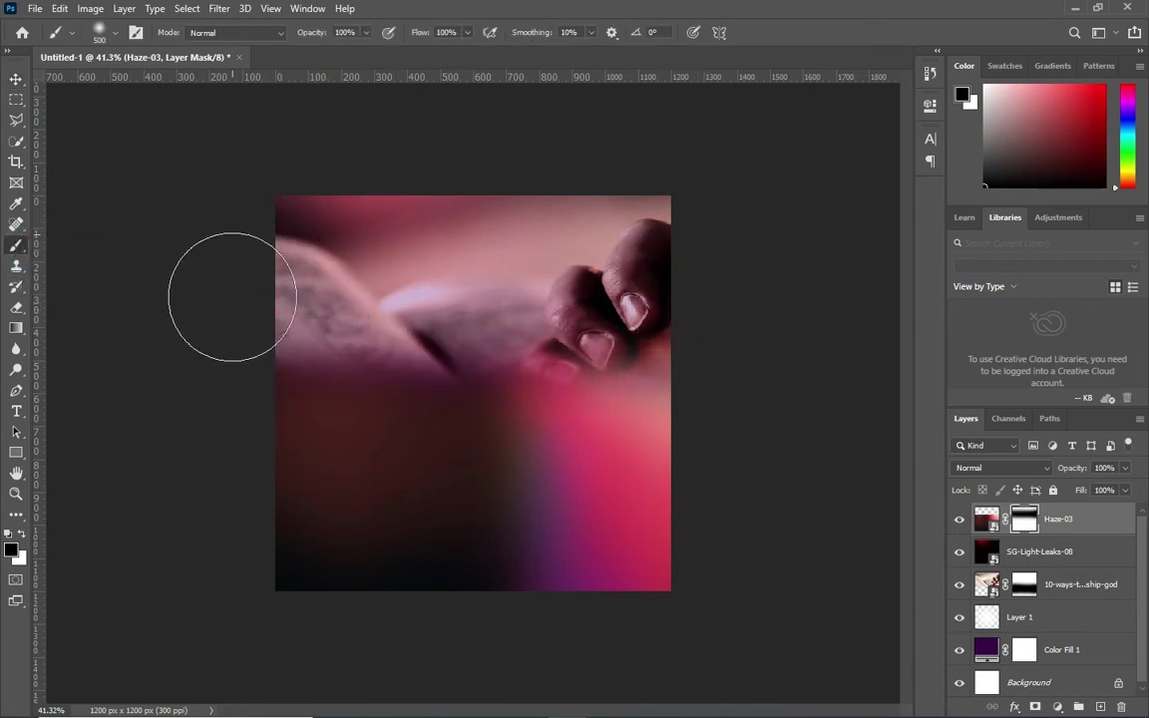
left_click_drag(558, 302, 474, 320)
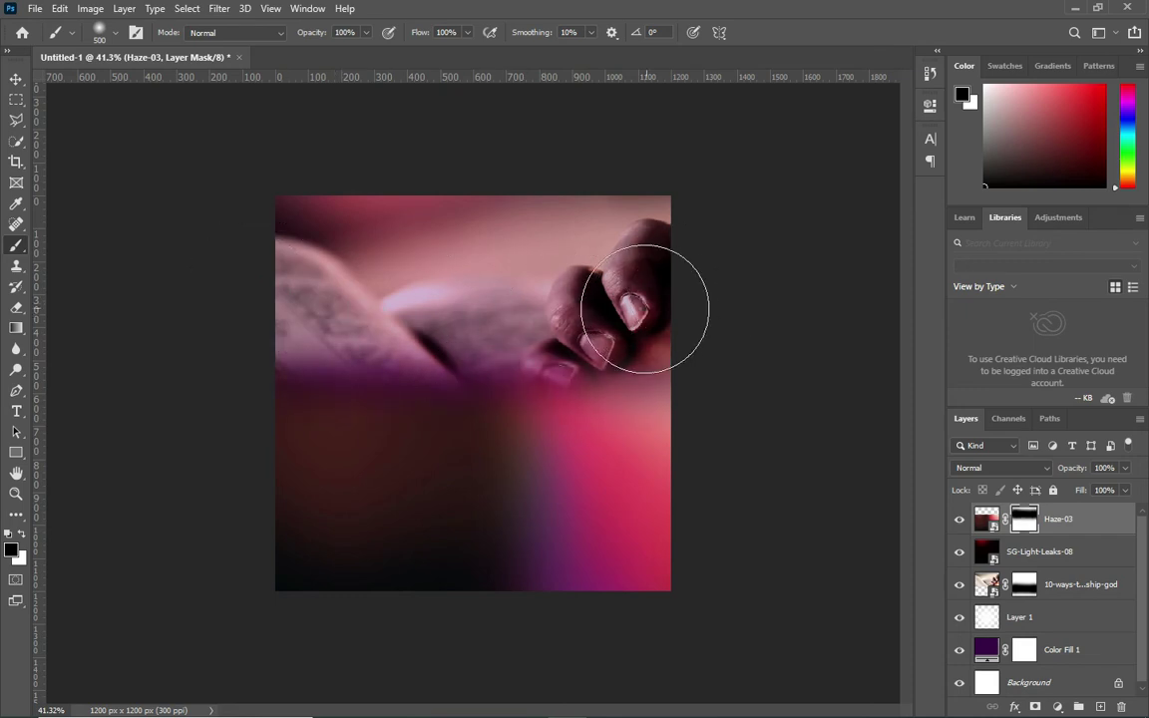
left_click(16, 80)
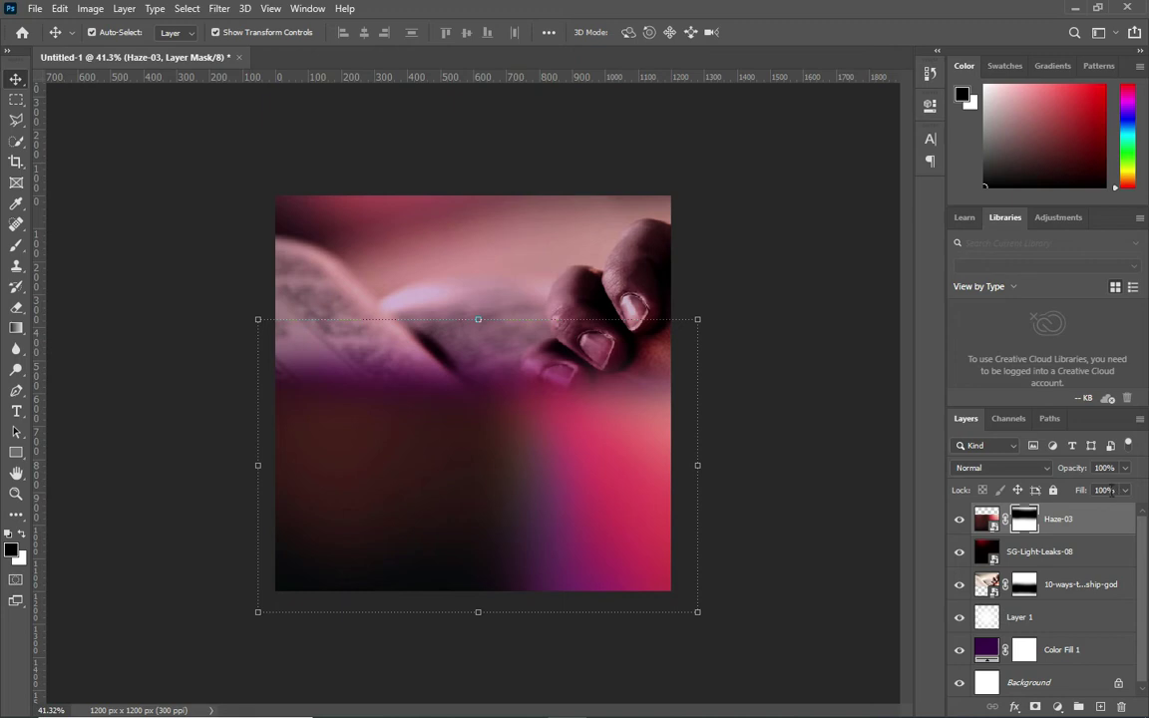
- Set the Haze-03 layer's Fill to 43%
left_click(1113, 489)
type("3")
key("Return")
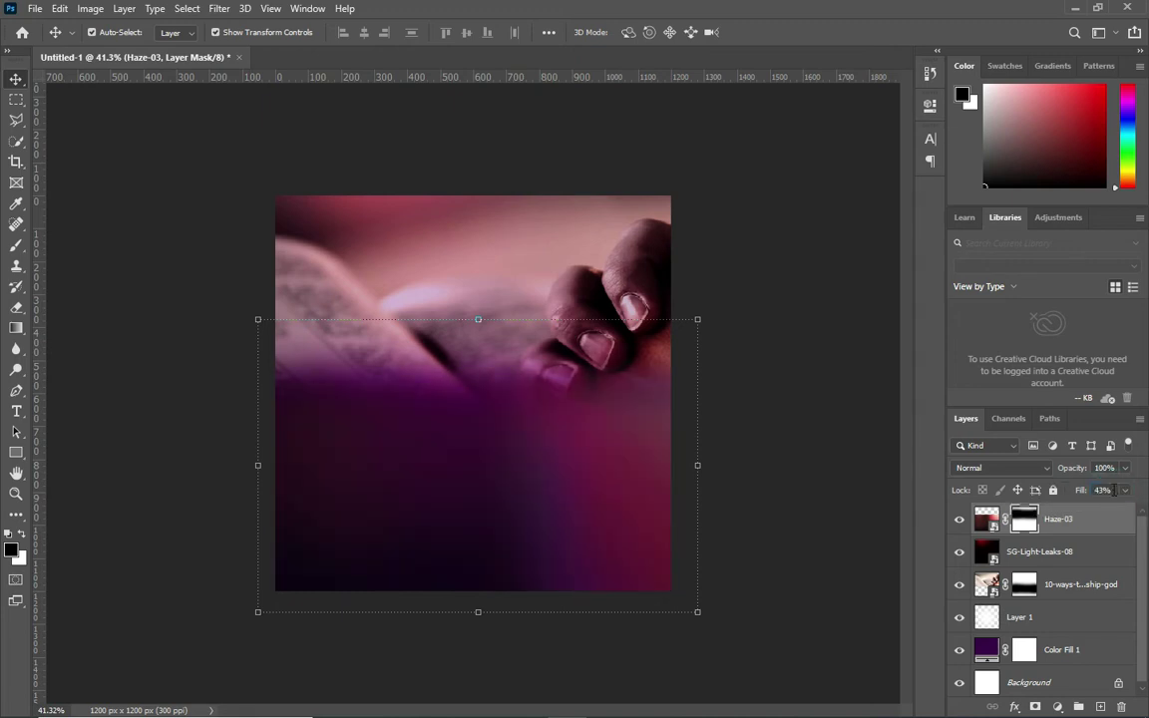
left_click(165, 223)
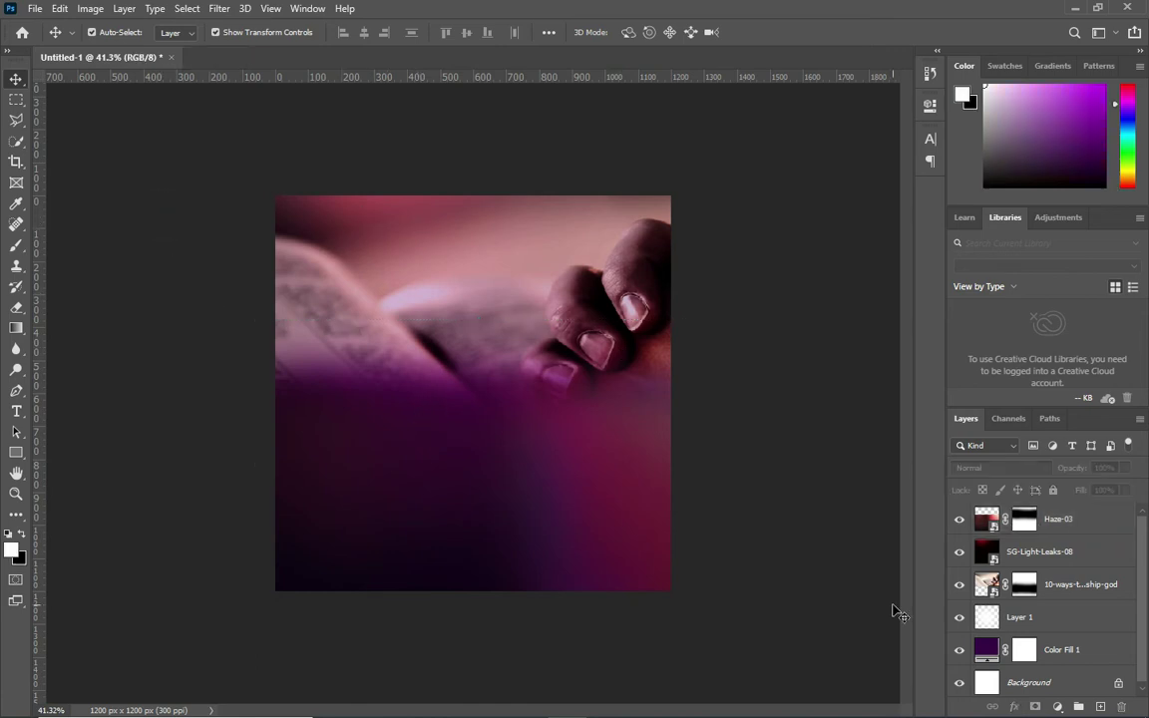
- Place portrait image 2, flip it horizontally, shrink it by half, and move it bottom-right
left_click(1077, 584)
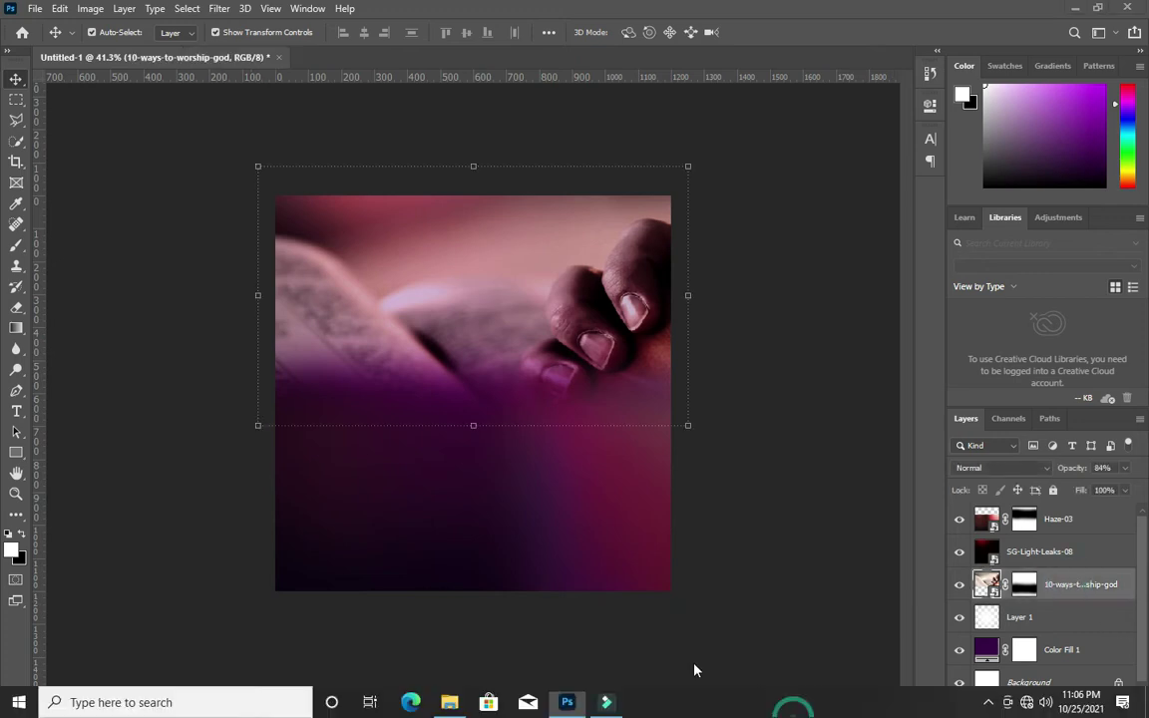
left_click(452, 702)
left_click_drag(324, 249, 461, 530)
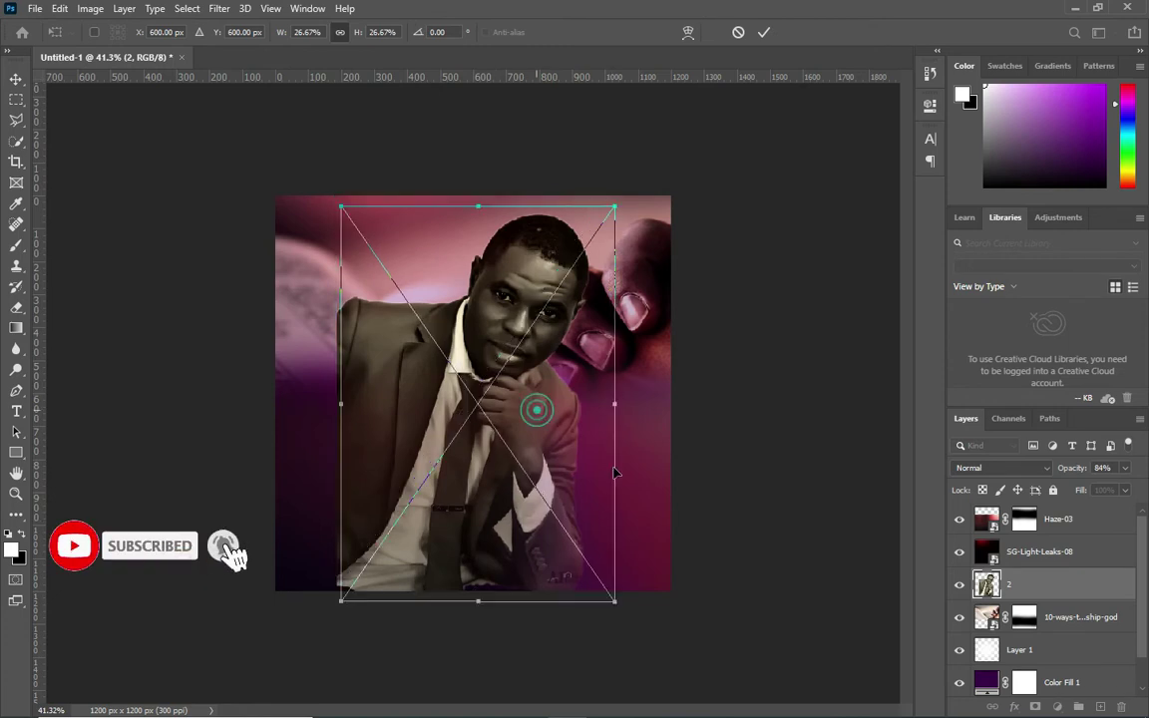
left_click_drag(534, 405, 639, 476)
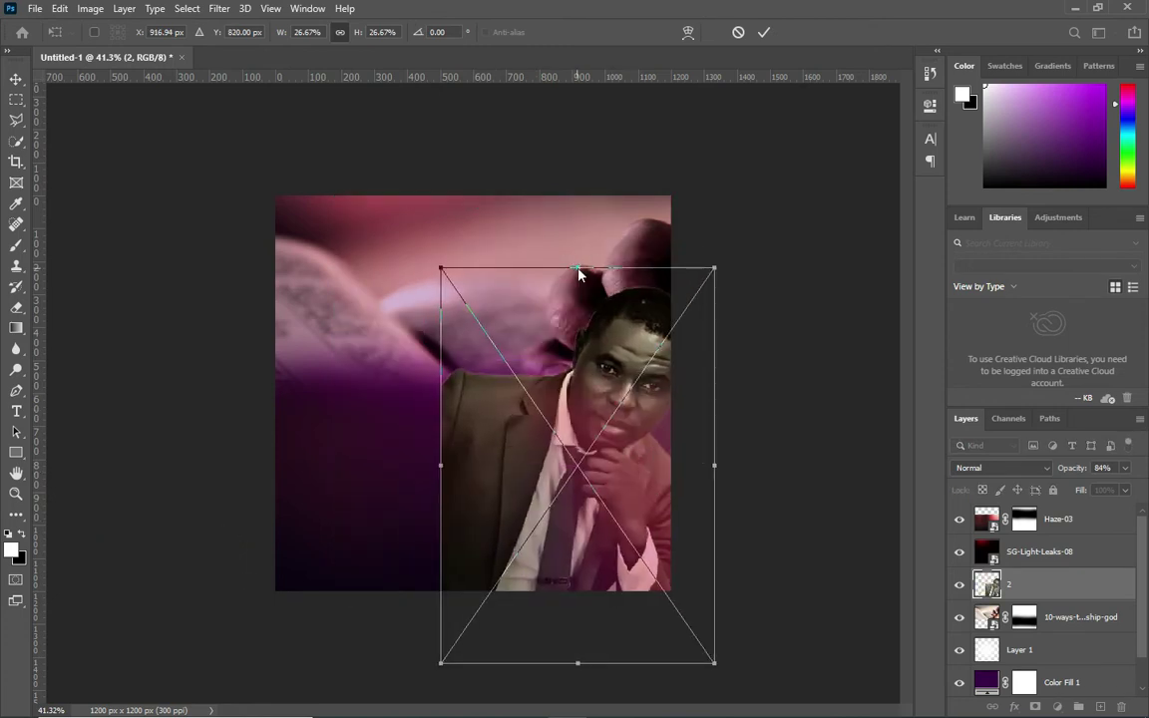
right_click(581, 273)
left_click(659, 515)
left_click_drag(712, 267, 565, 485)
left_click_drag(543, 553, 650, 508)
left_click(765, 33)
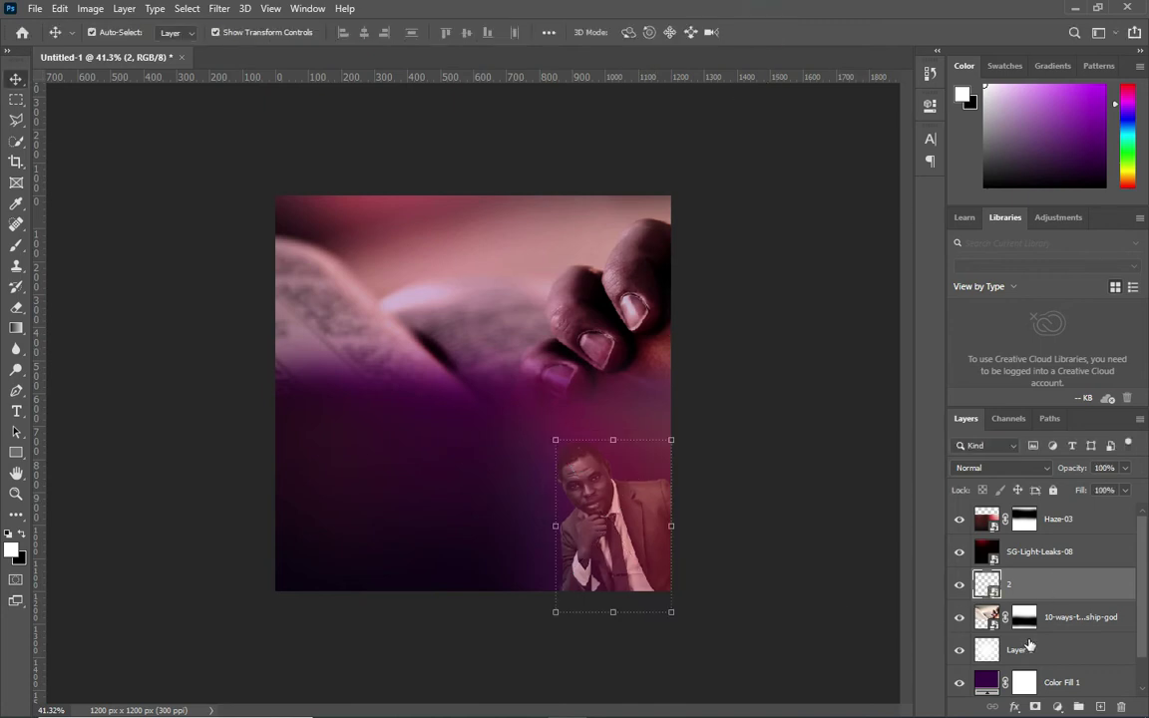
- Clip a Hue/Saturation layer (Hue −17, Saturation +48, Lightness +38) to the portrait layer
left_click(1055, 707)
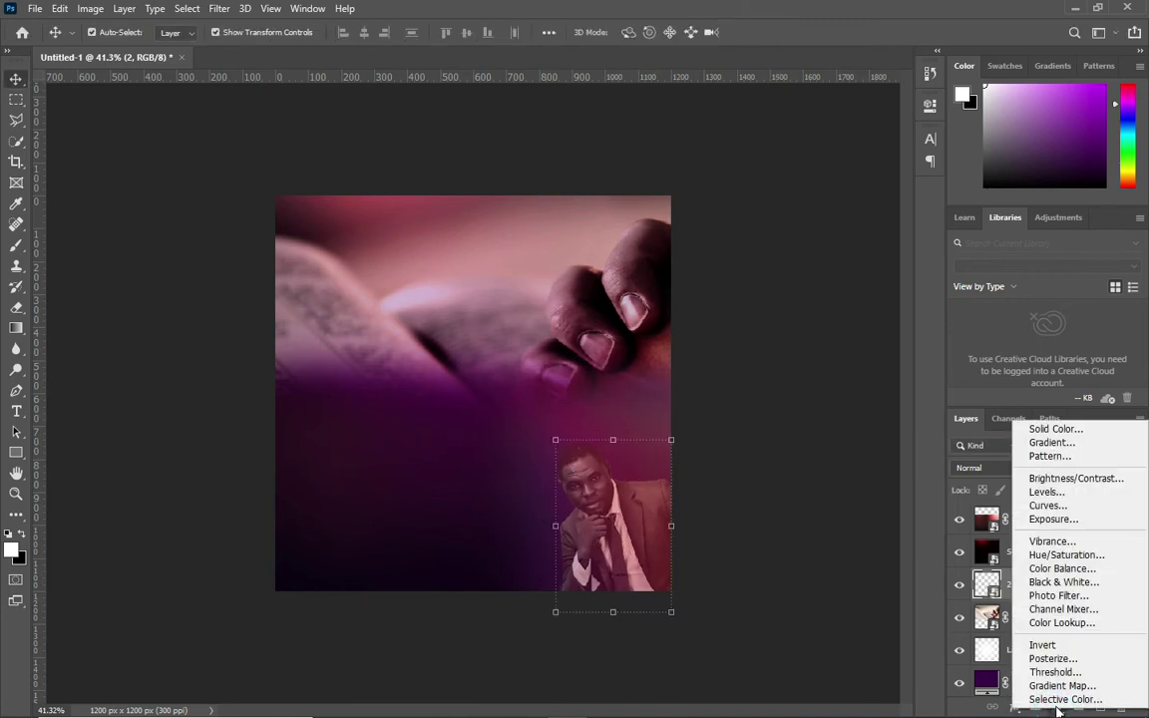
left_click(958, 534)
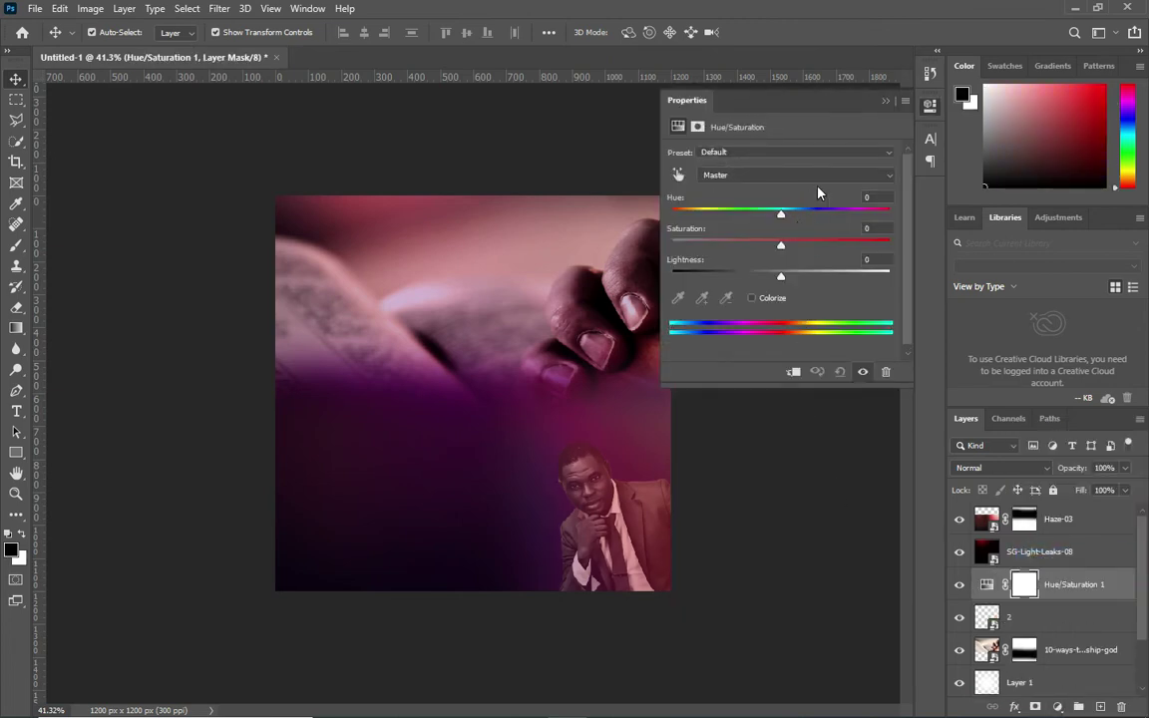
left_click(878, 197)
type("17")
left_click(886, 228)
type("+")
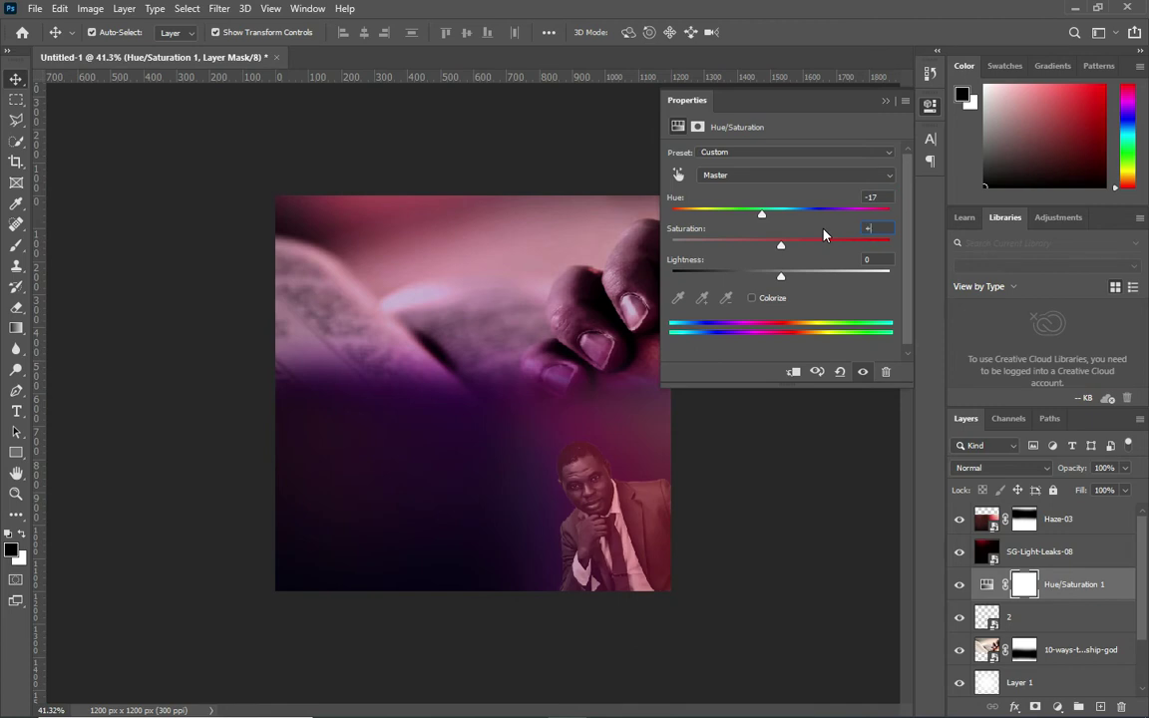
type("488")
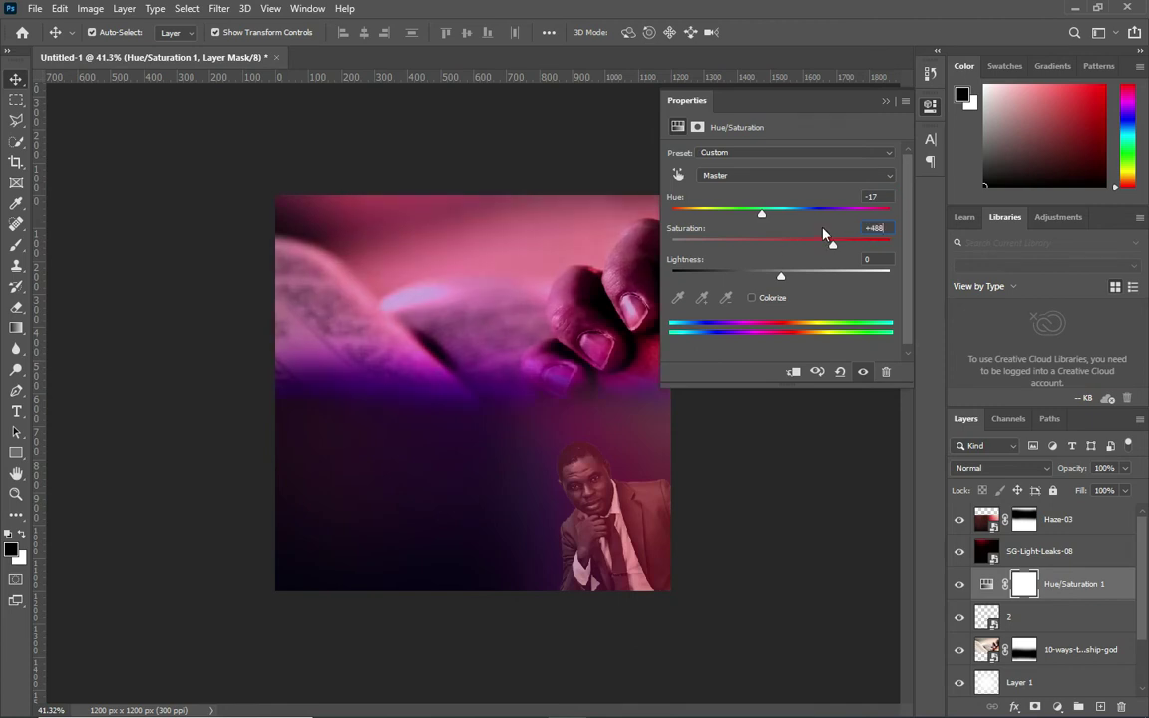
key("BackSpace")
left_click(879, 258)
type("38")
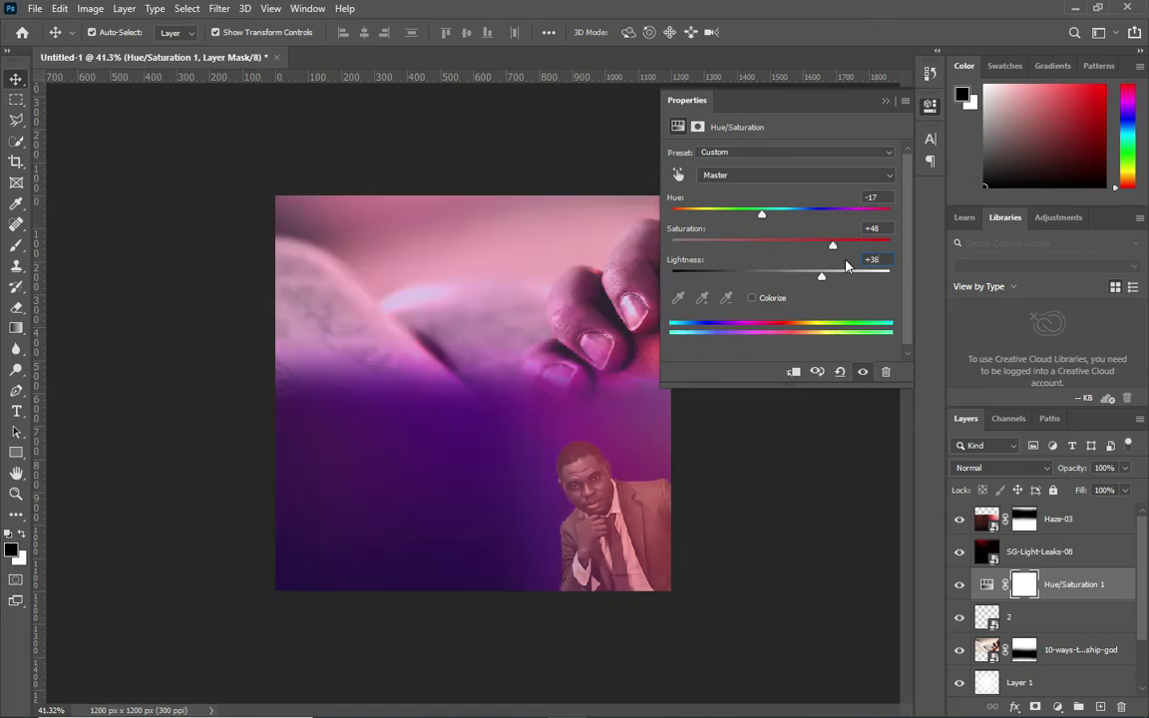
left_click(793, 373)
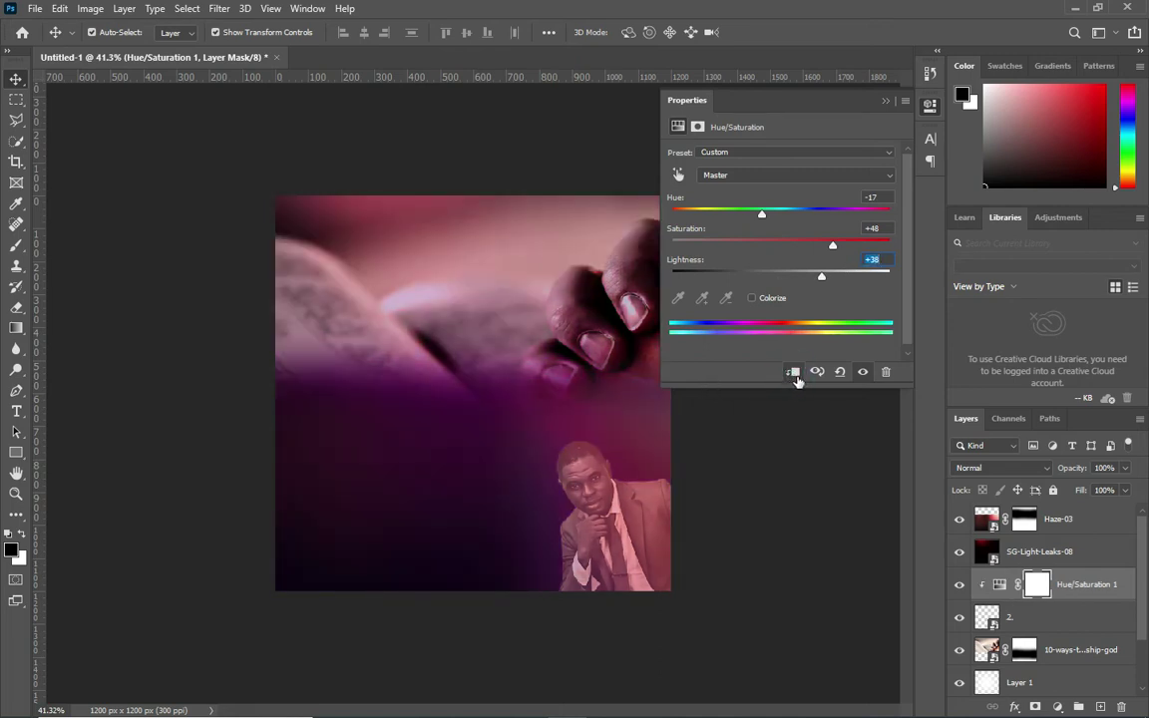
left_click(884, 100)
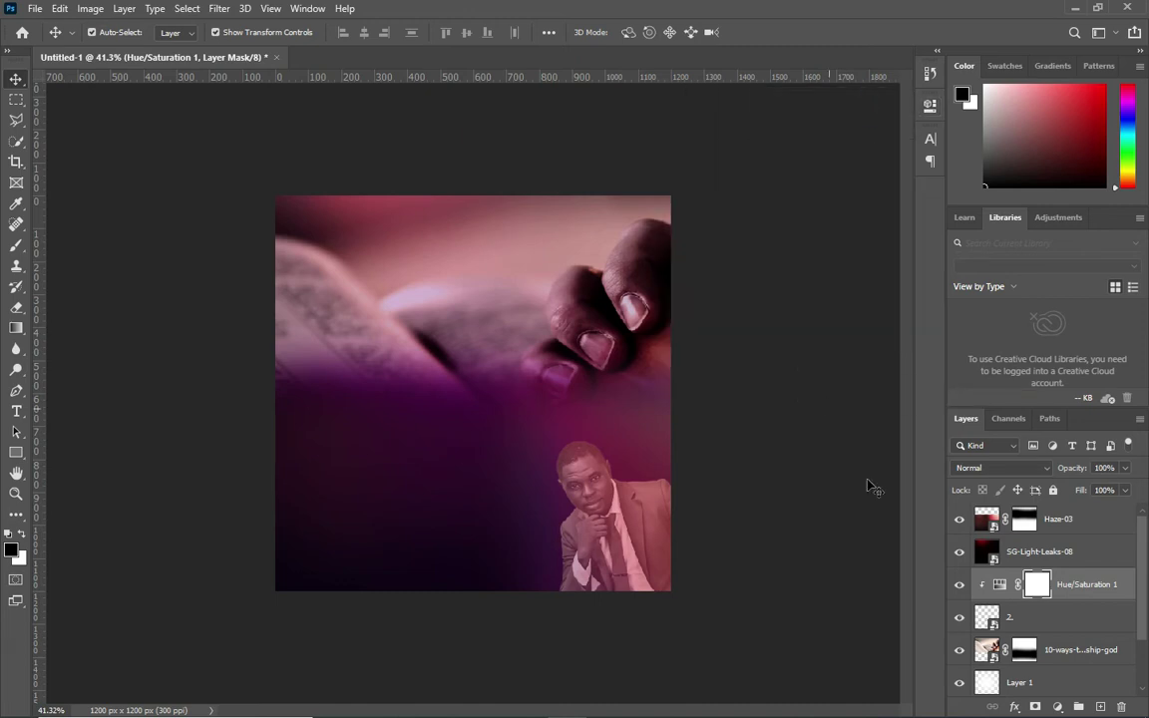
left_click(751, 354)
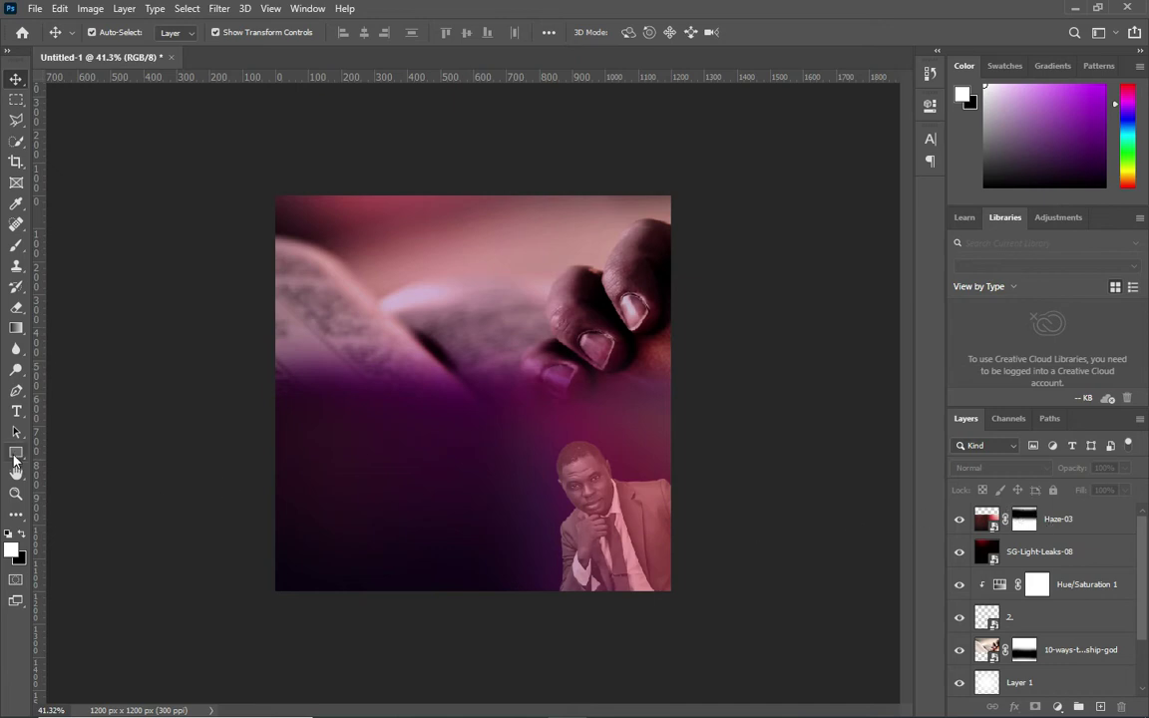
- Draw a white 1317 × 149 px rectangle band across the flyer's bottom edge
key("u")
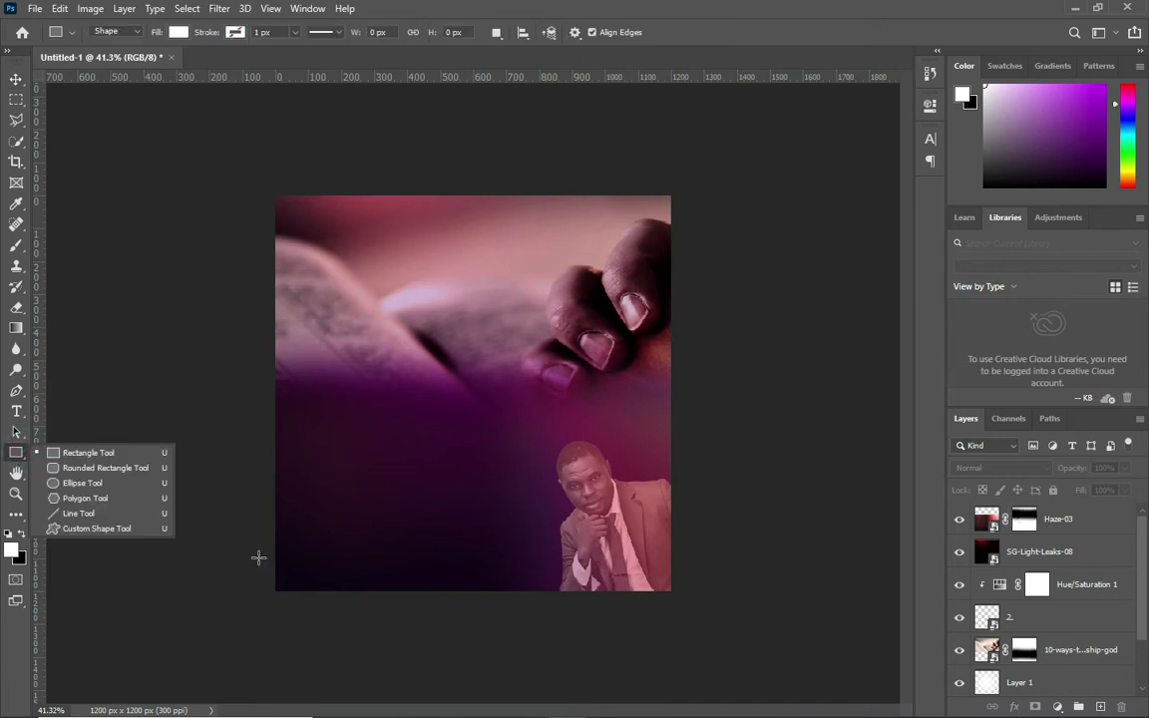
left_click_drag(254, 552, 689, 600)
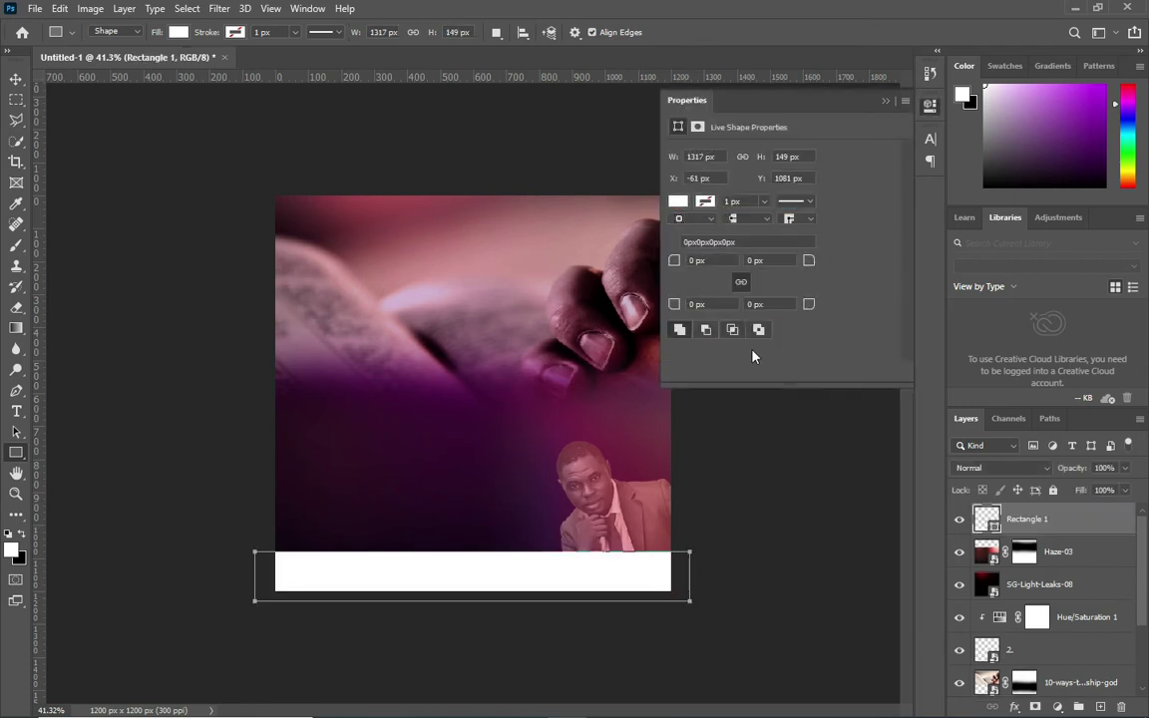
left_click(883, 102)
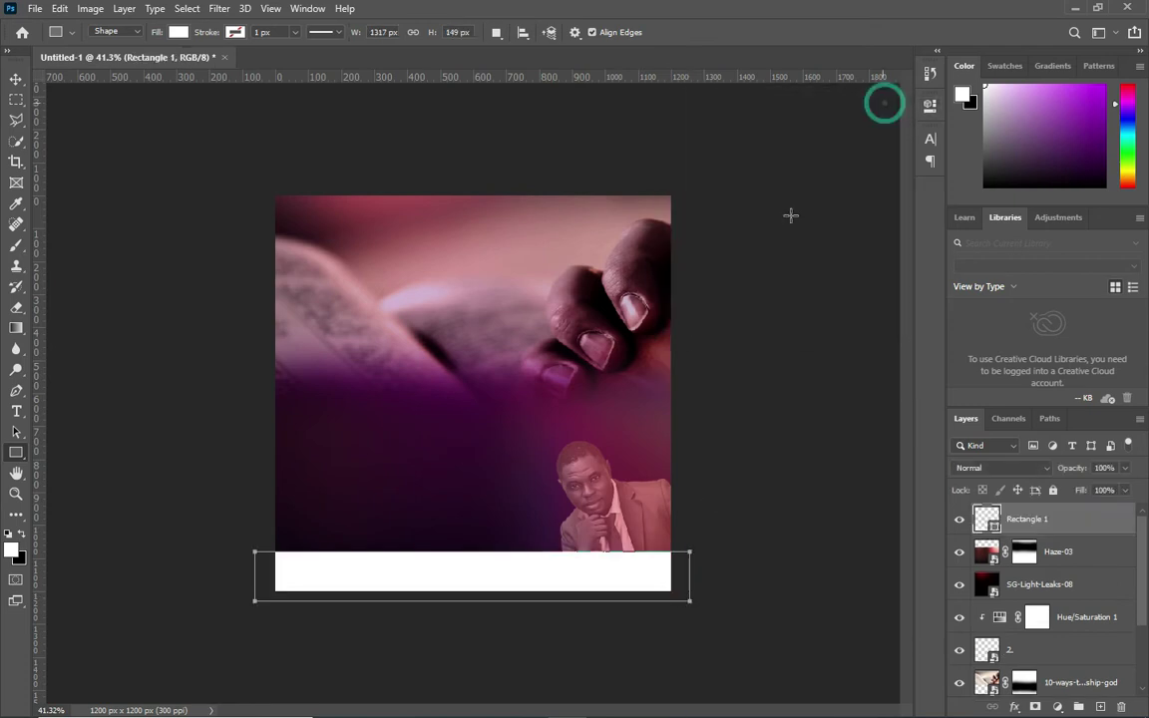
left_click(16, 77)
left_click_drag(497, 572, 501, 578)
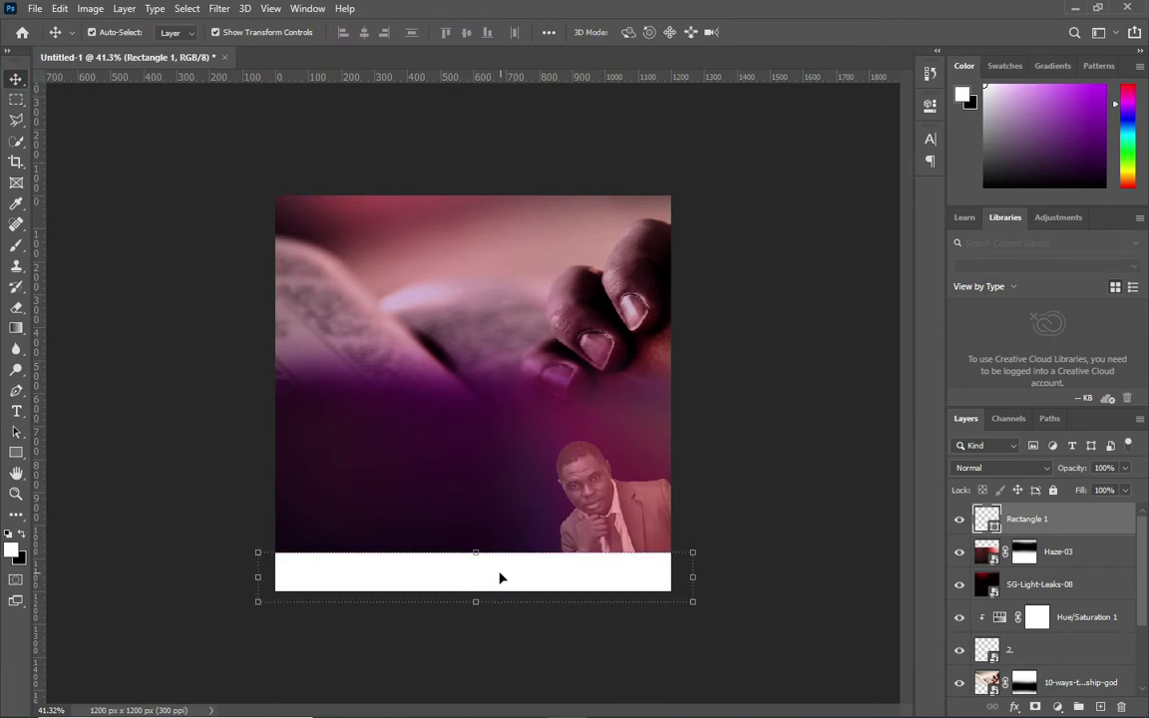
left_click(743, 419)
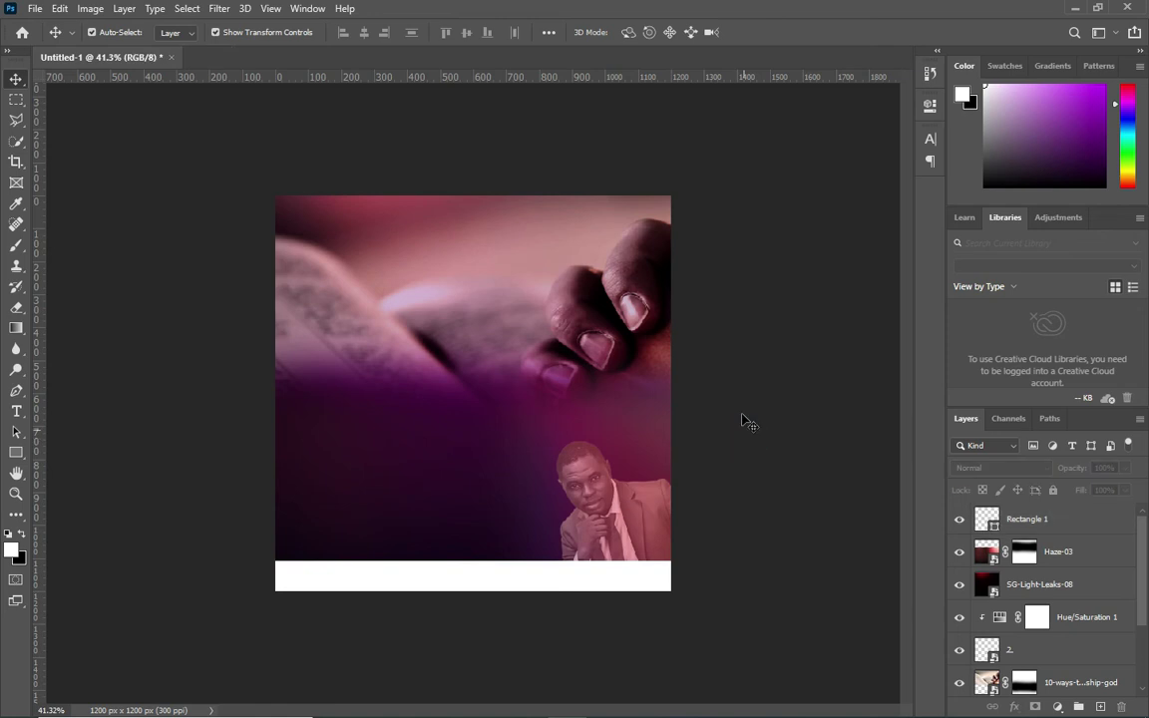
left_click(606, 481)
left_click(768, 410)
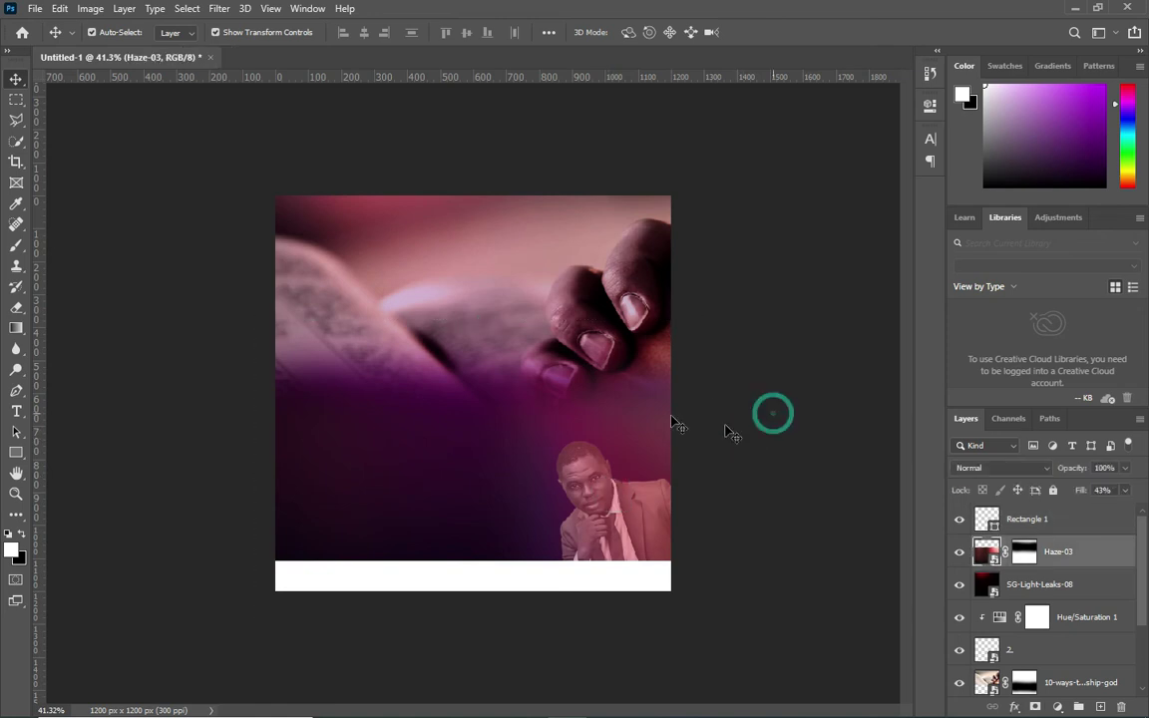
left_click(1054, 524)
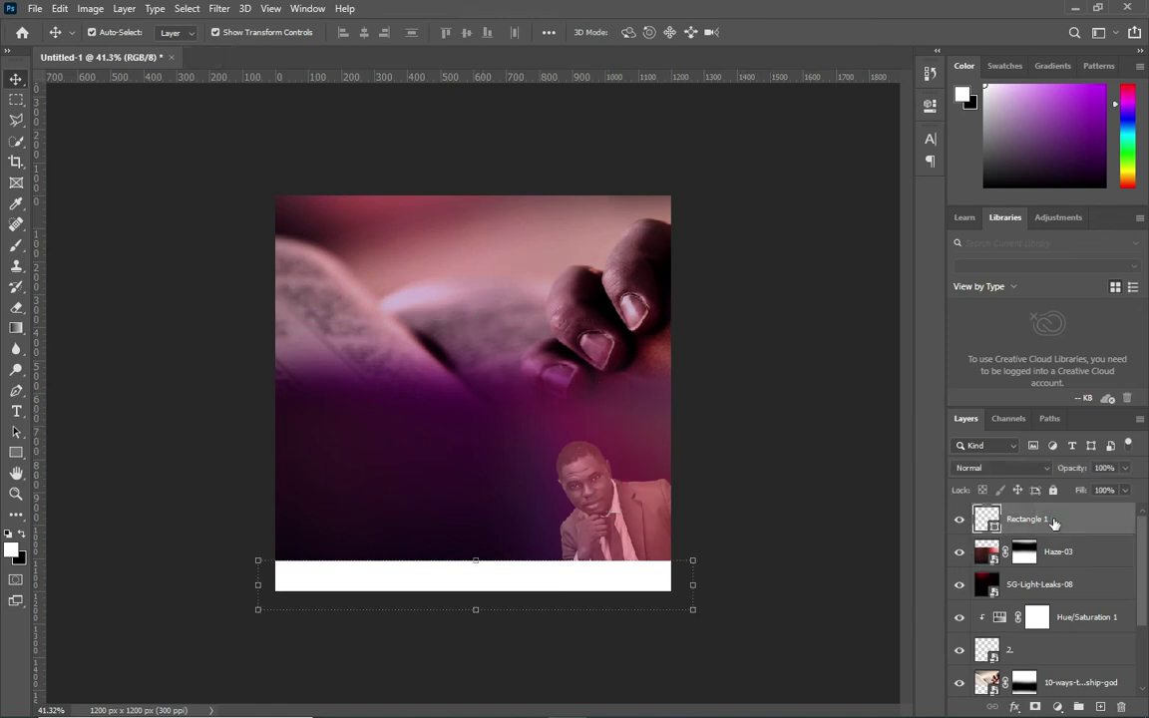
- Group the layers from Rectangle 1 down to Color Fill 1 into a group named BG
scroll(1059, 598, "down", 2)
scroll(1064, 648, "down", 1)
left_click(1061, 650, "shift")
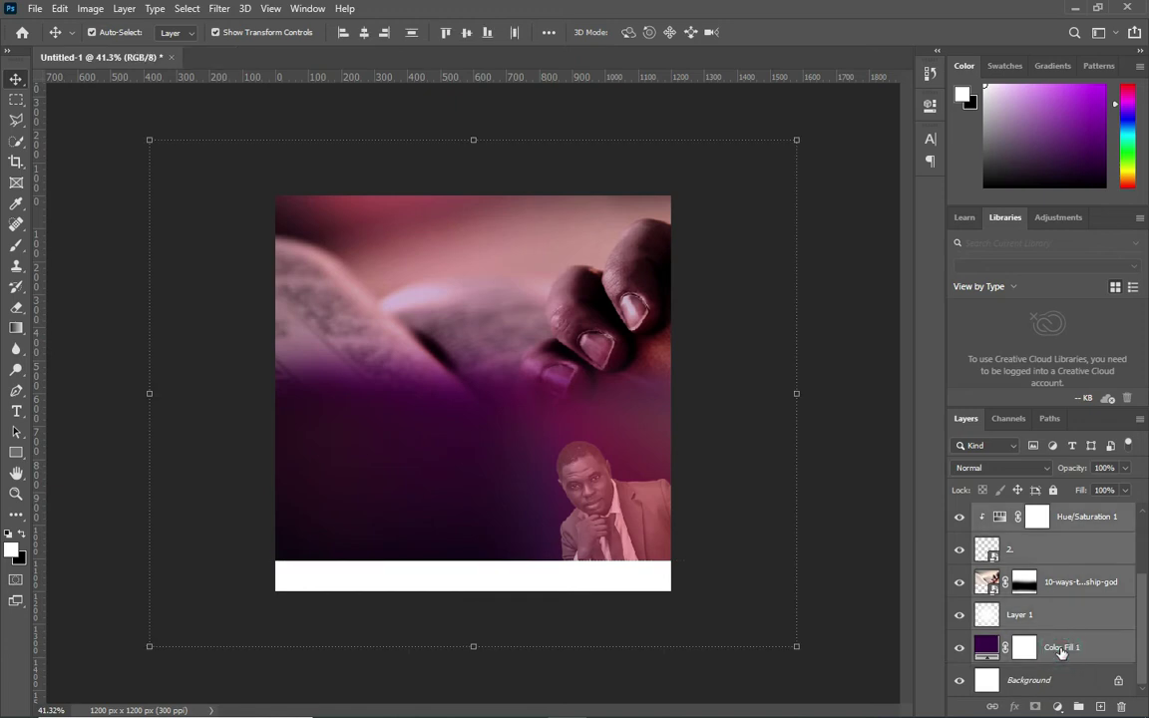
key("ctrl+g")
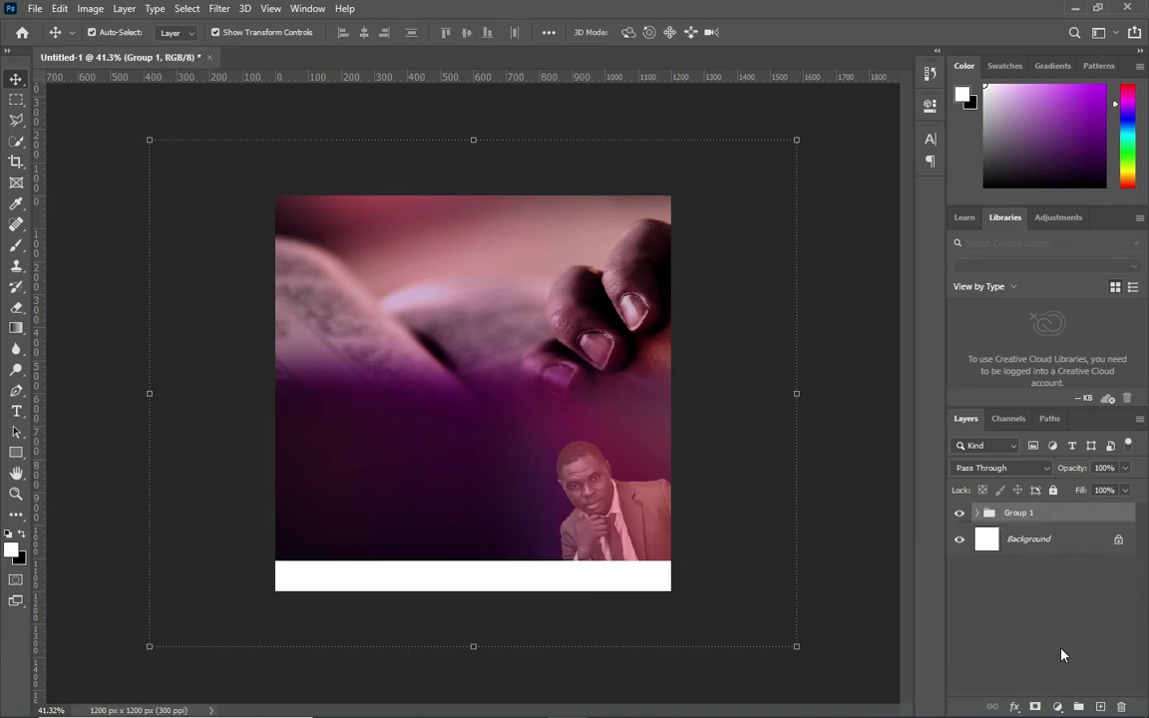
double_click(1020, 512)
type("BG")
key("Return")
left_click(868, 477)
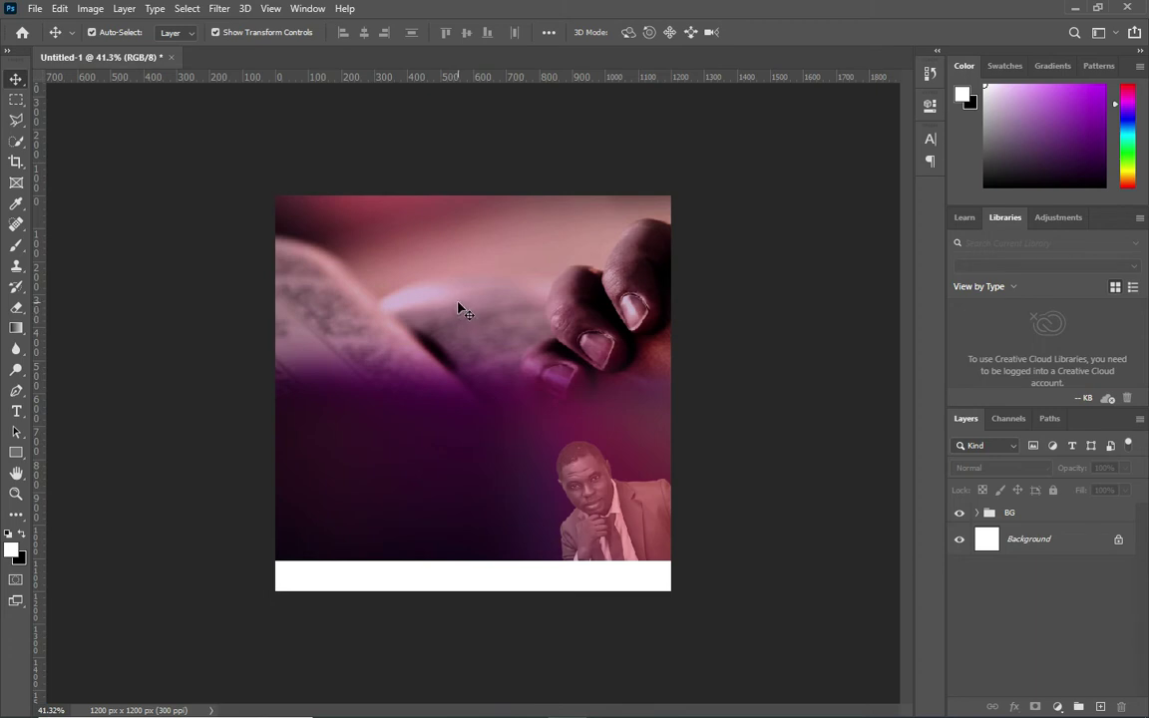
- Set the 10-ways praying-hands photo layer's blend mode to Soft Light
left_click(976, 513)
left_click(1087, 617)
left_click(1000, 468)
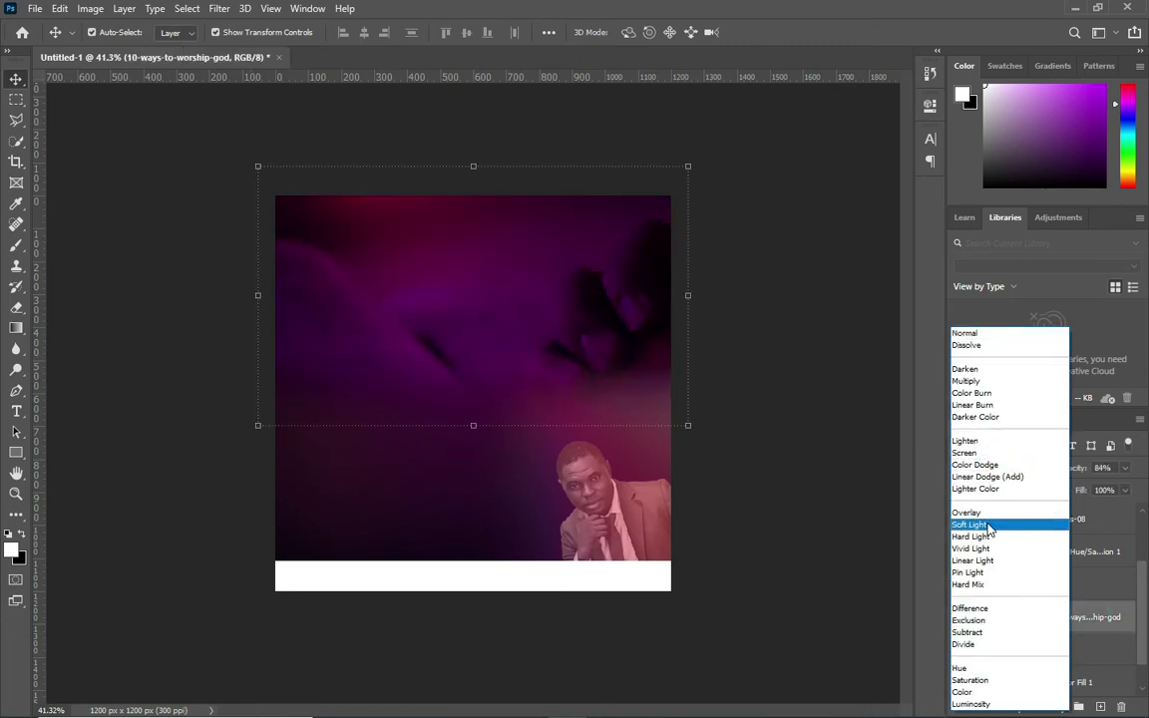
left_click(969, 525)
left_click(828, 409)
scroll(1003, 541, "up", 2)
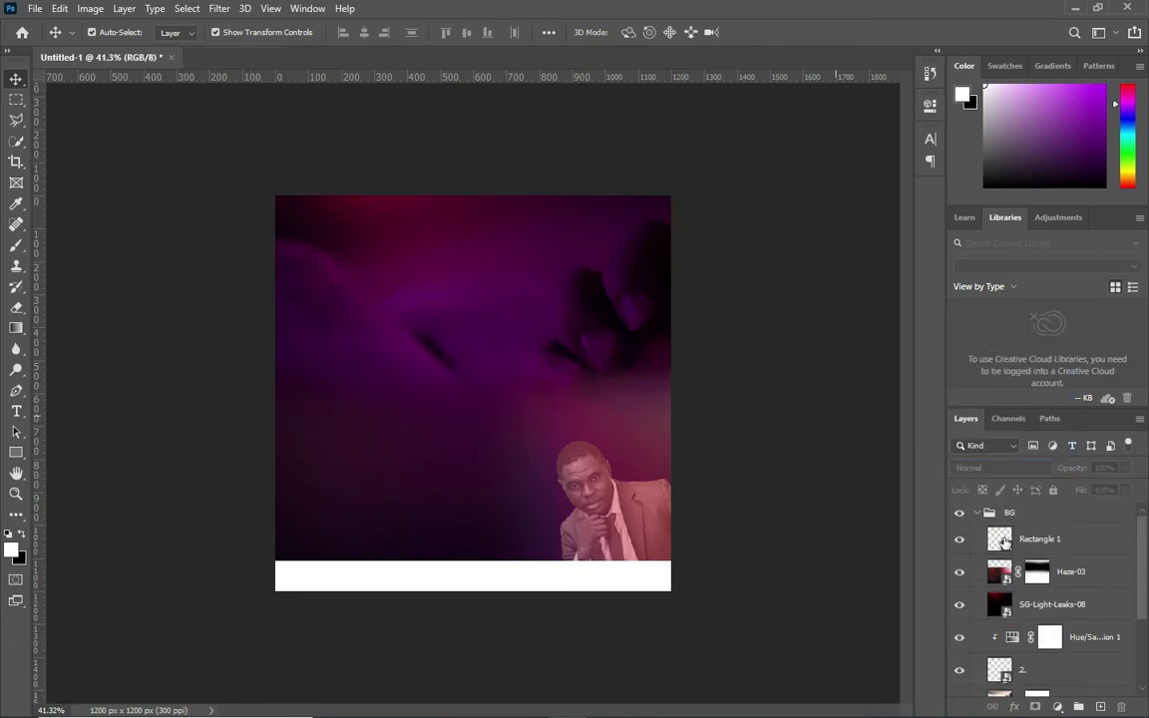
left_click(979, 513)
left_click(1019, 514)
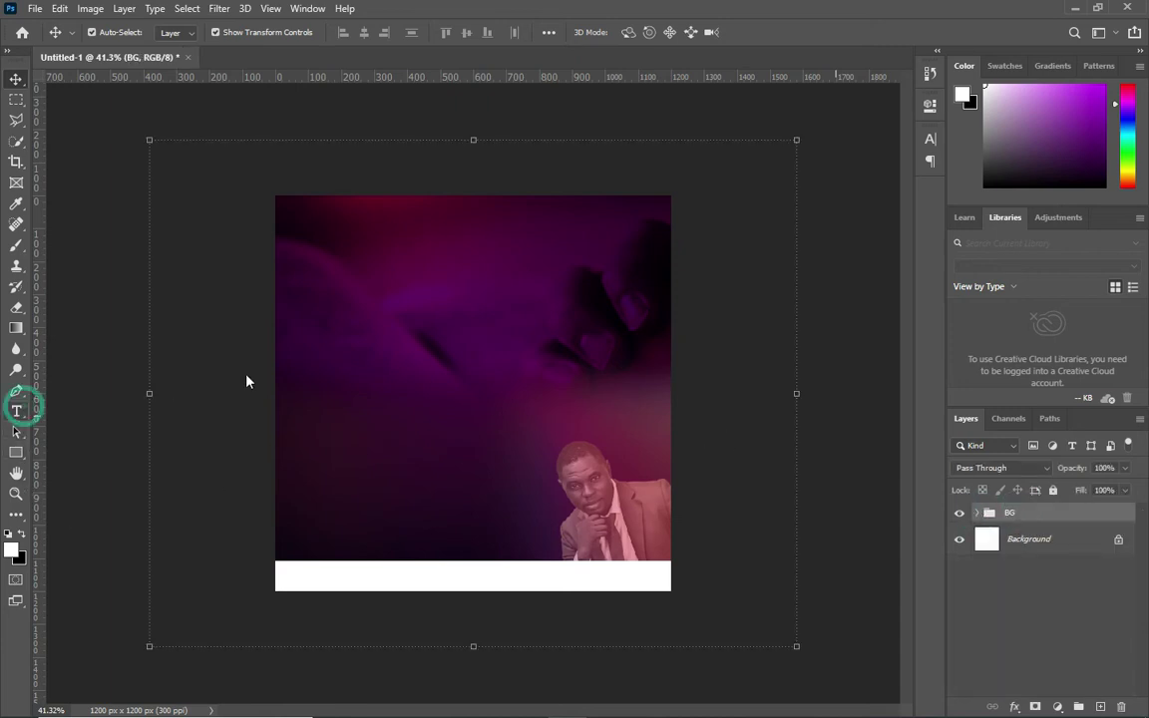
left_click_drag(16, 411, 137, 415)
left_click(351, 305)
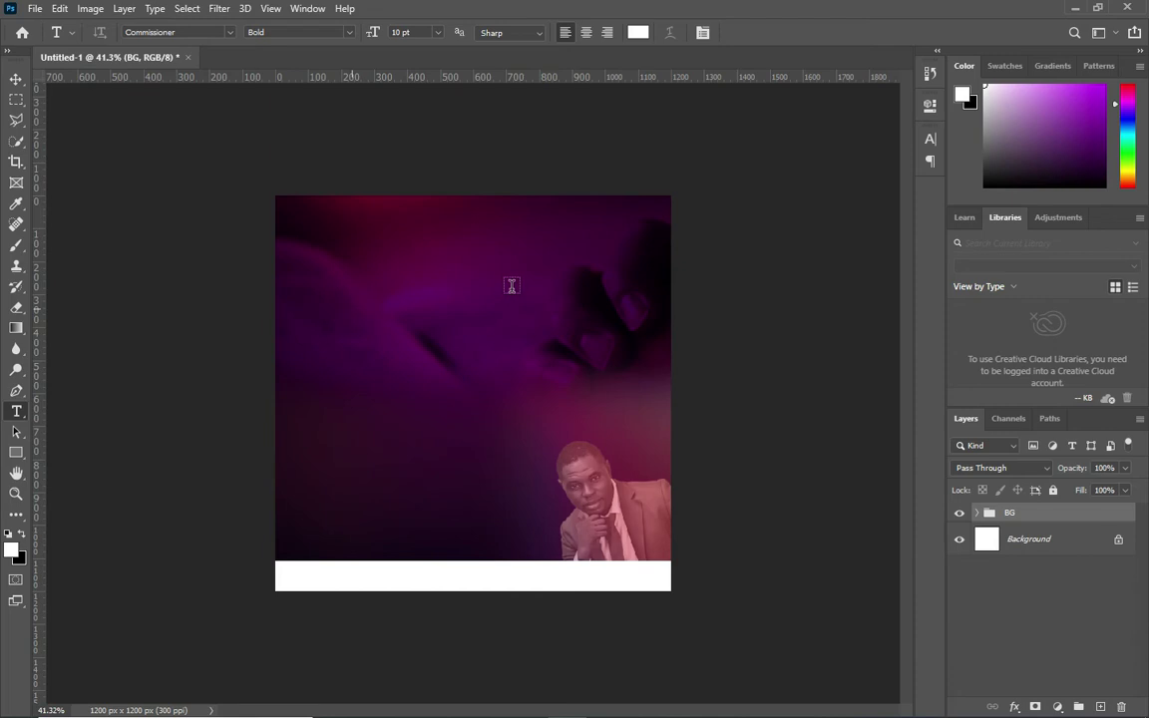
- Type a white DESIRE title and enlarge it to about 496%, centred across the upper flyer
type("DESIRE")
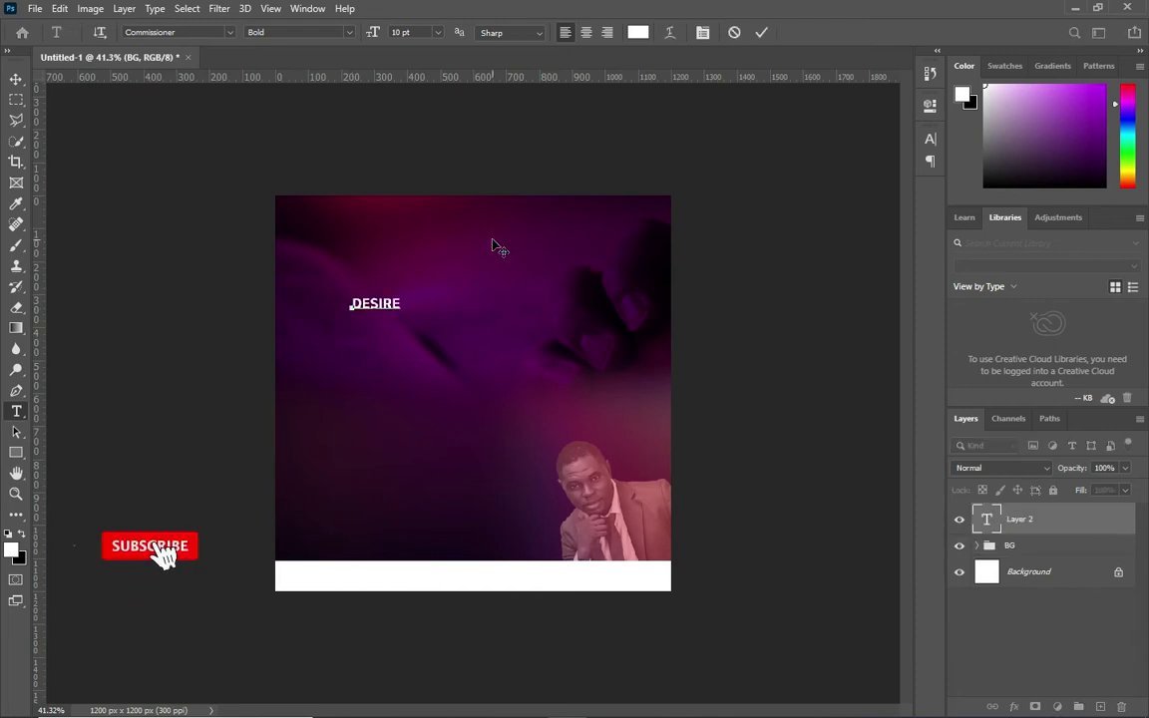
left_click(15, 79)
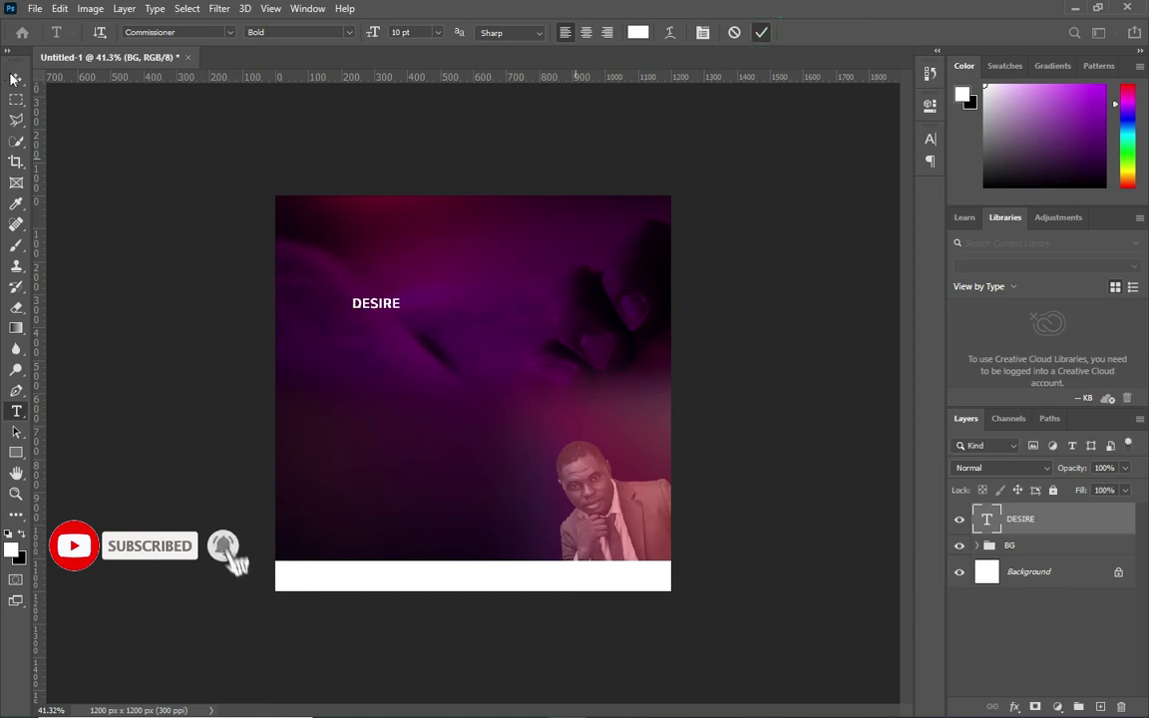
left_click_drag(400, 310, 578, 420)
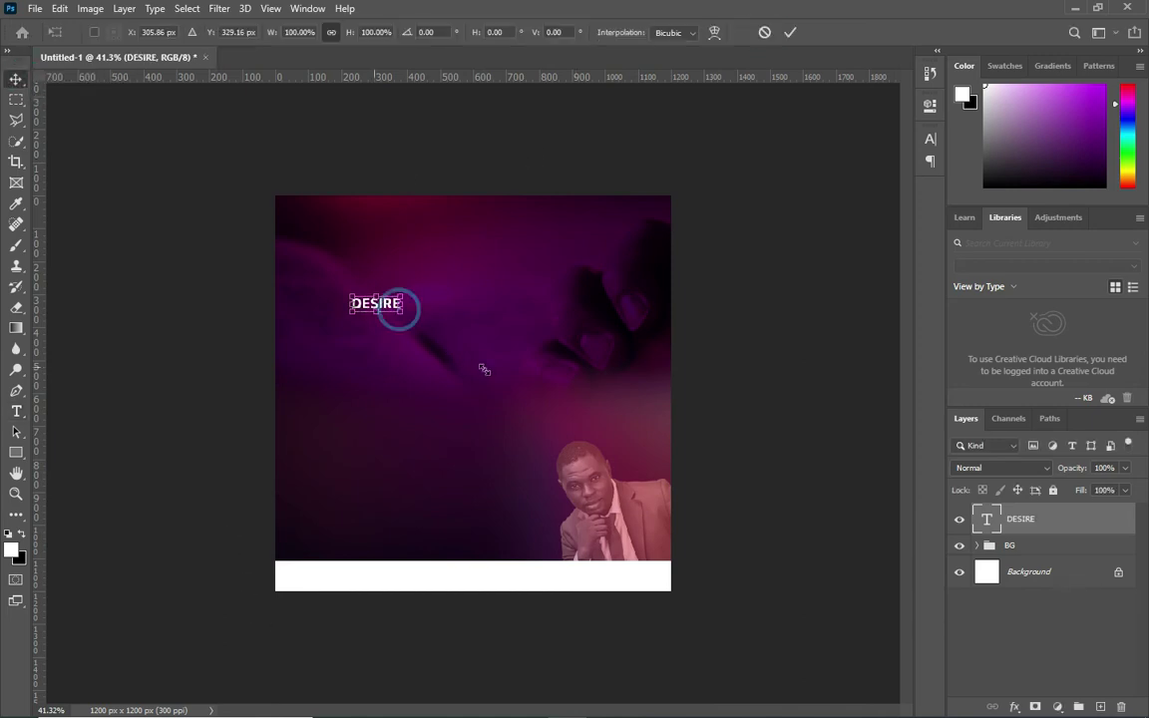
mouse_move(491, 336)
left_mouse_down()
mouse_move(492, 349)
mouse_move(492, 331)
left_mouse_up()
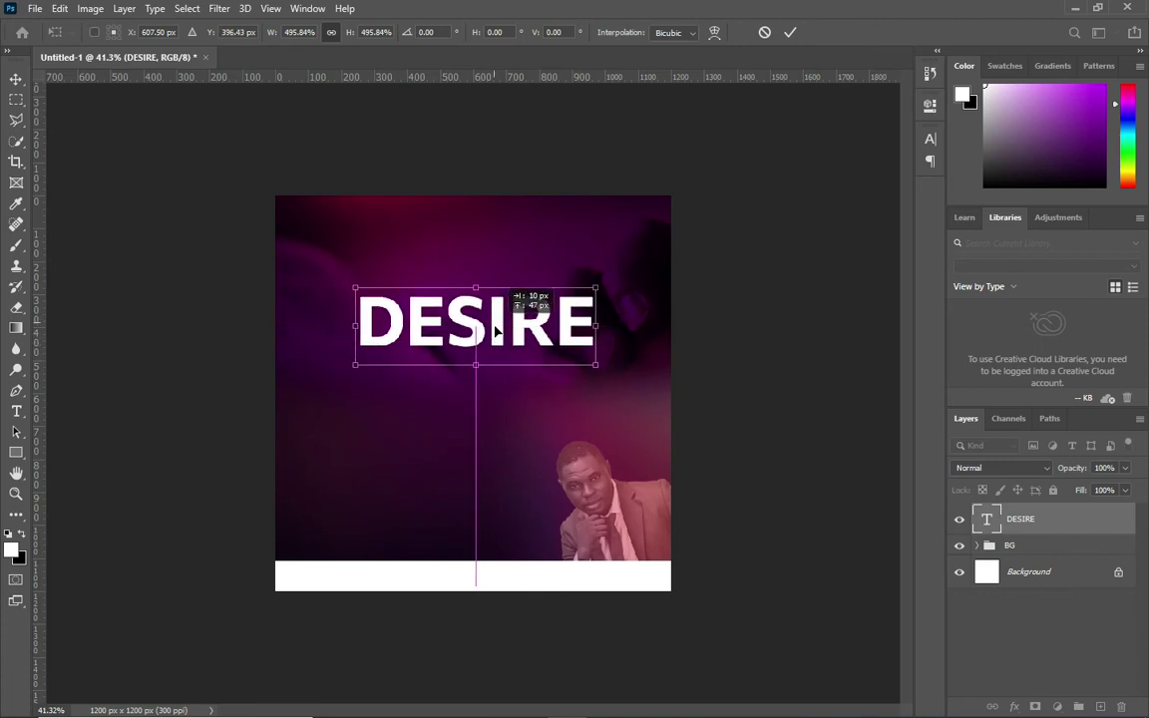
left_click(790, 32)
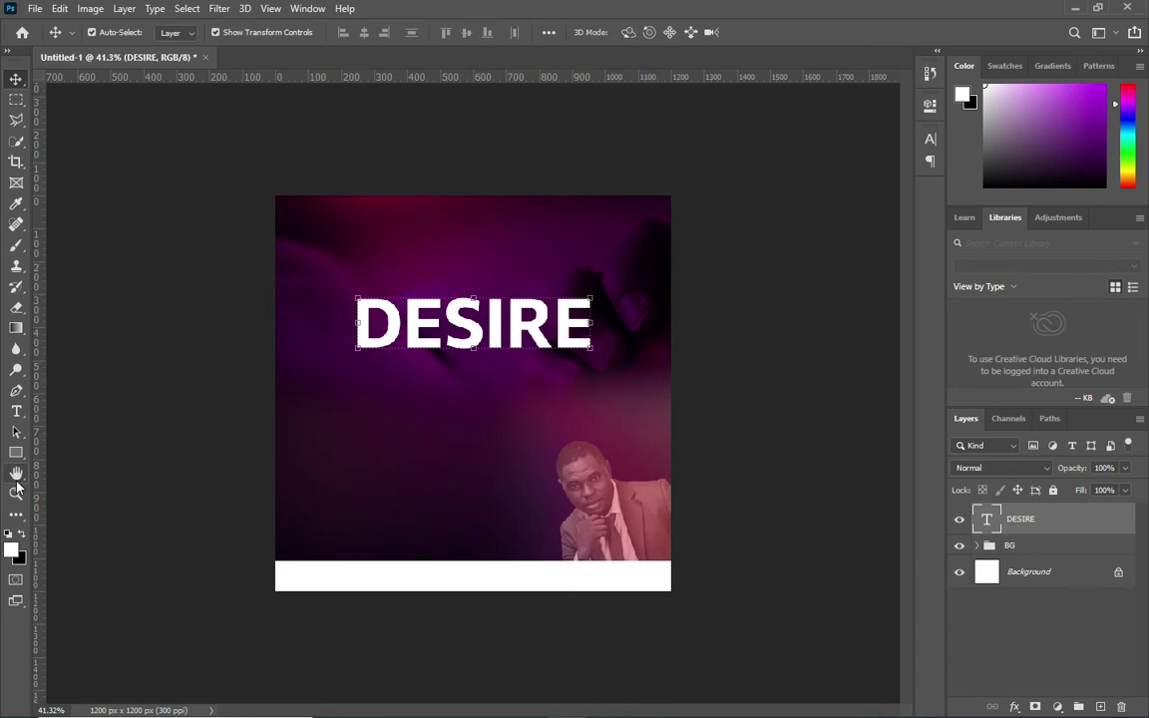
- Add a small white THE text layer just beneath the D of DESIRE
key("t")
left_click(326, 405)
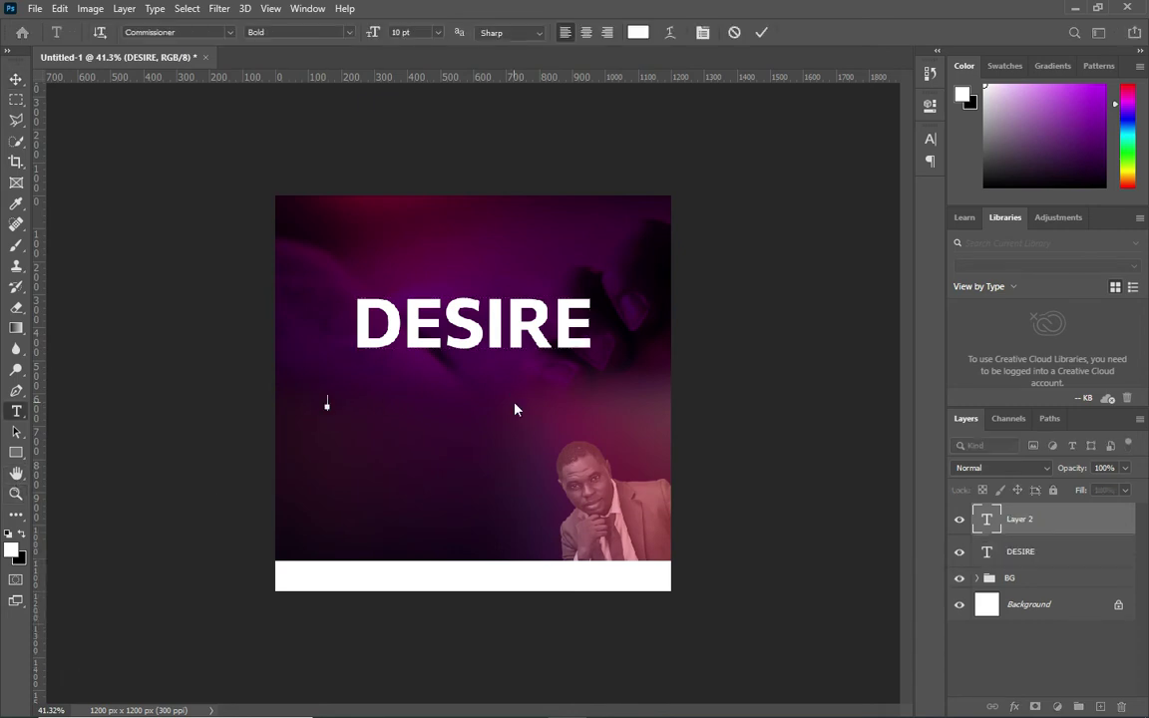
type("THE")
left_click(395, 413)
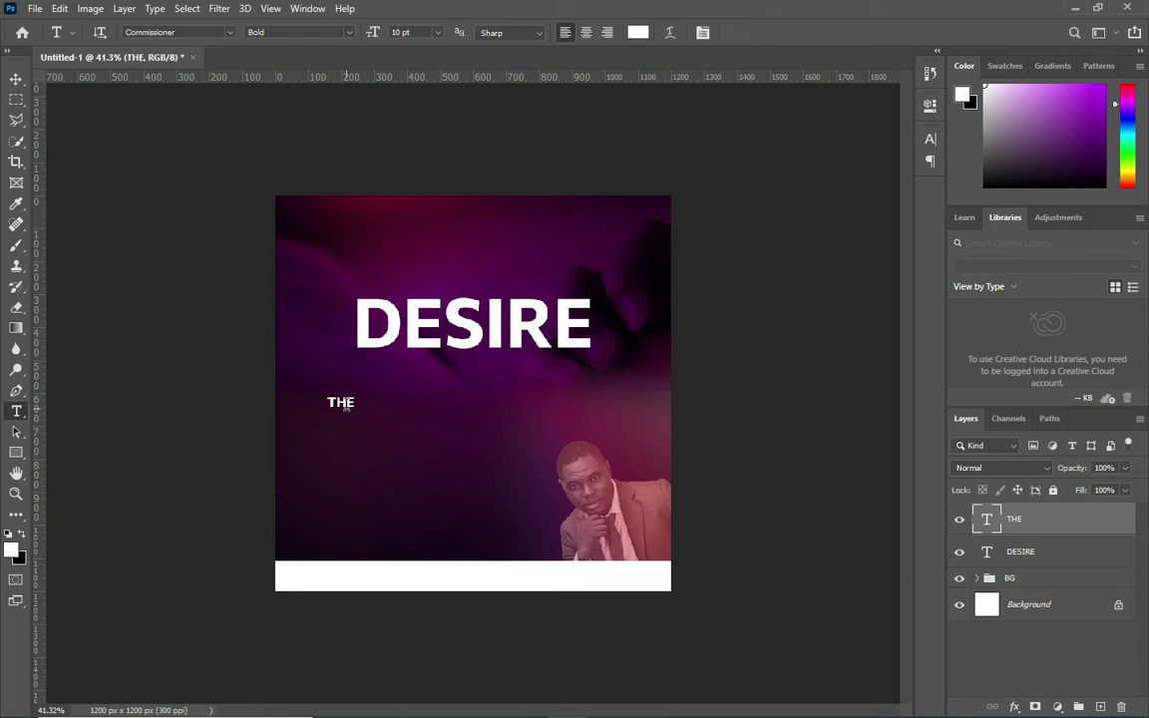
left_click_drag(344, 407, 374, 365)
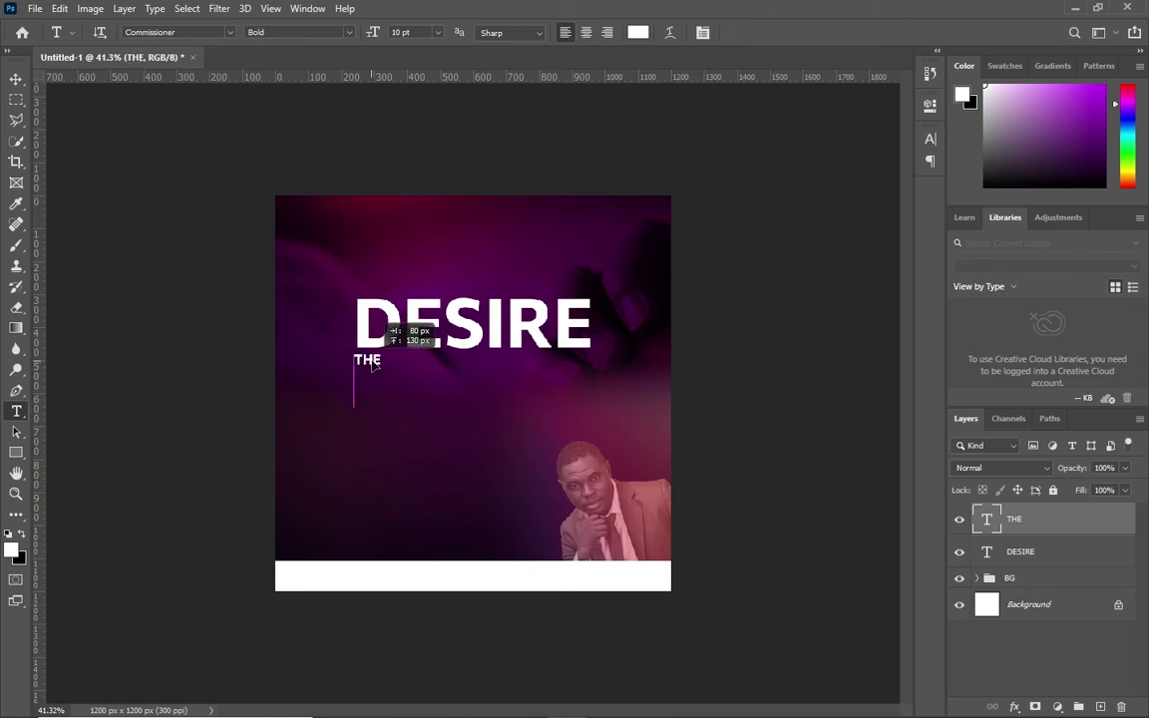
left_click_drag(375, 365, 377, 365)
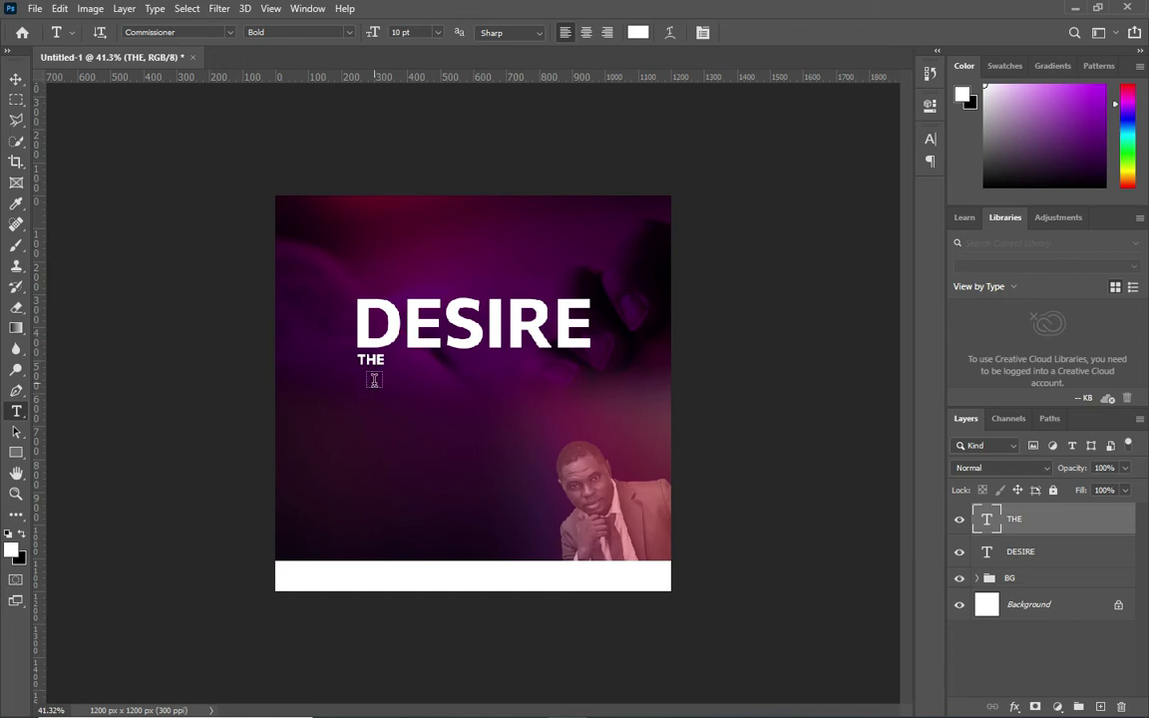
left_click(16, 79)
left_click(181, 169)
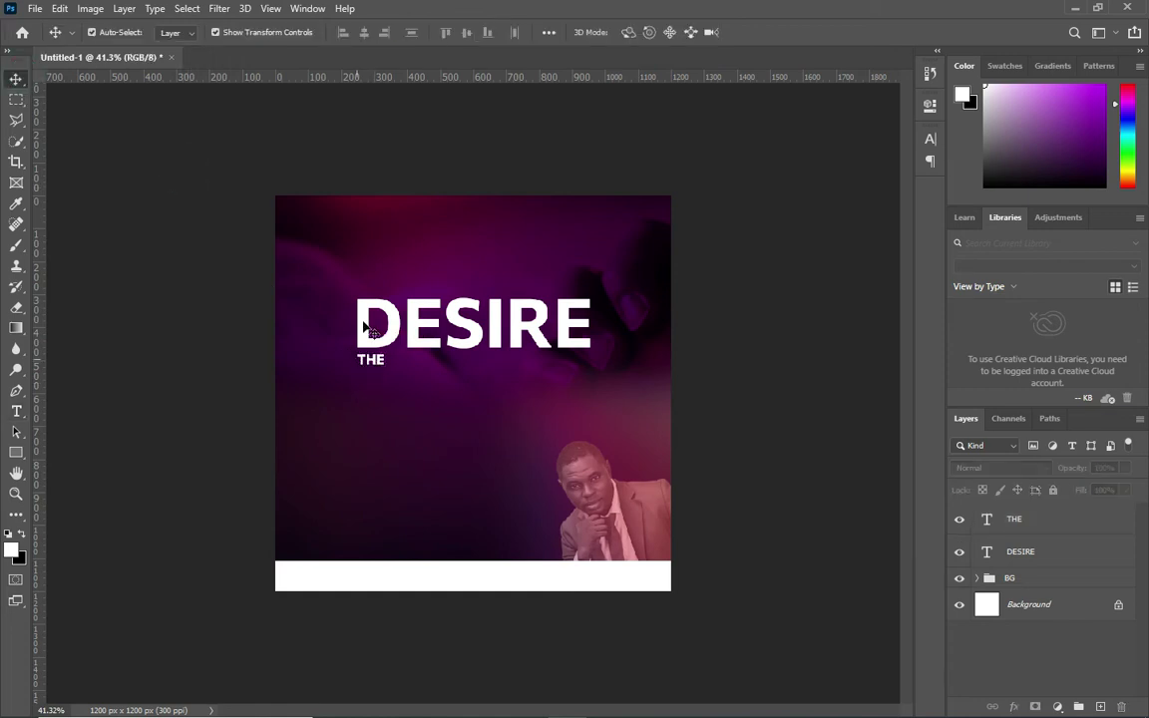
key("ctrl+plus")
scroll(371, 318, "up", 1)
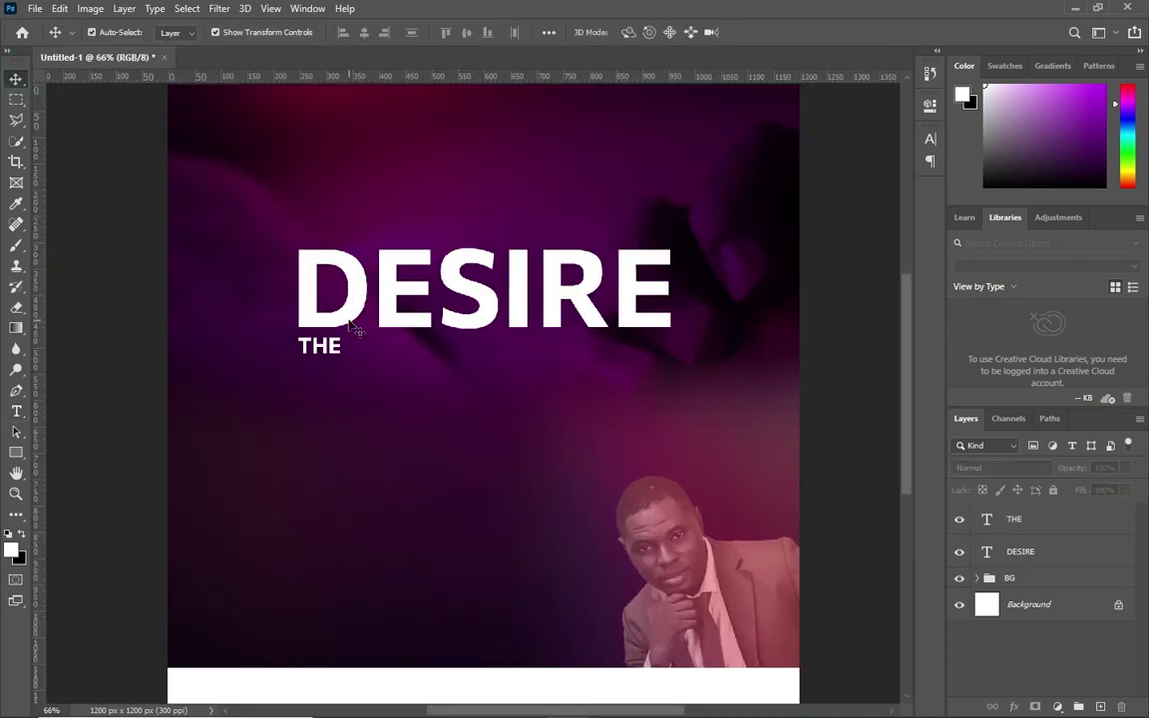
- Duplicate DESIRE beside THE and retype the copy as SINCERE
left_click(405, 289)
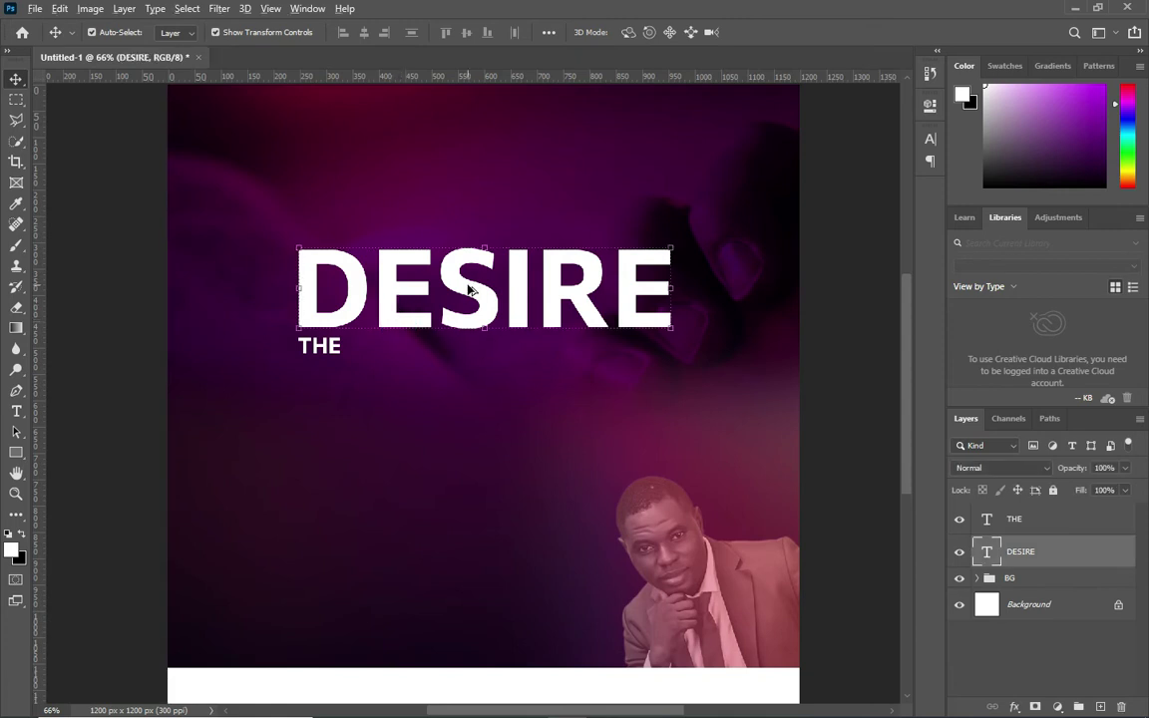
left_click_drag(468, 289, 475, 399)
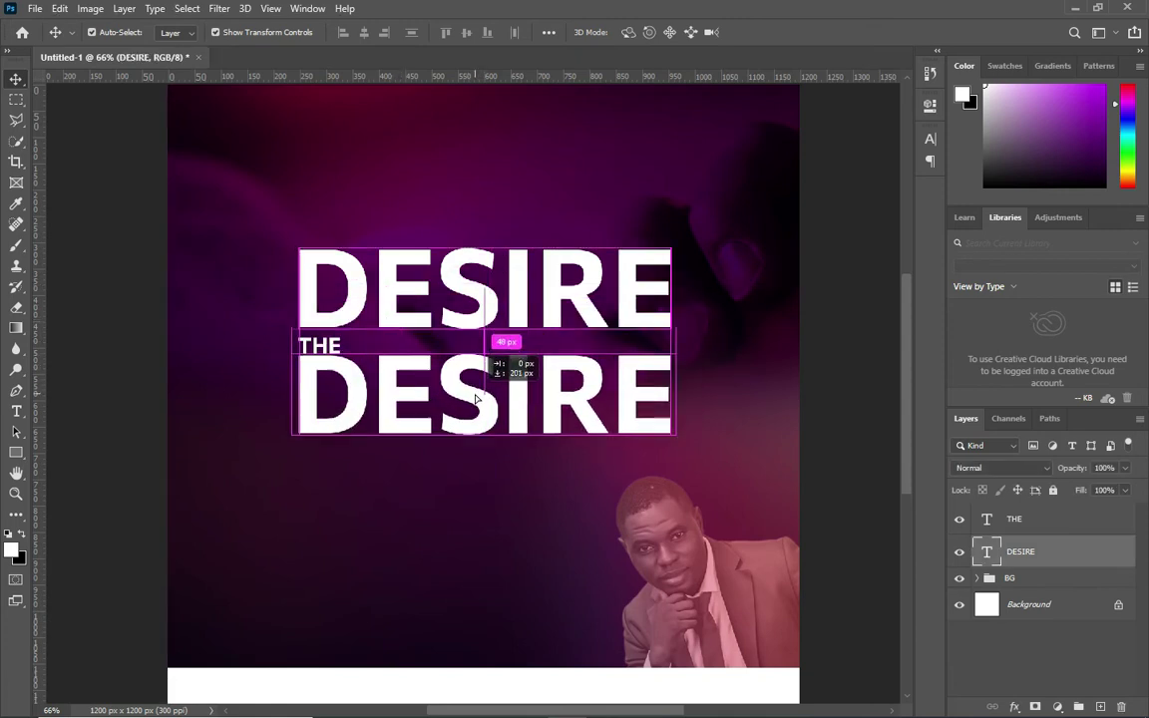
mouse_move(476, 399)
left_mouse_down()
mouse_move(510, 398)
mouse_move(518, 373)
left_mouse_up()
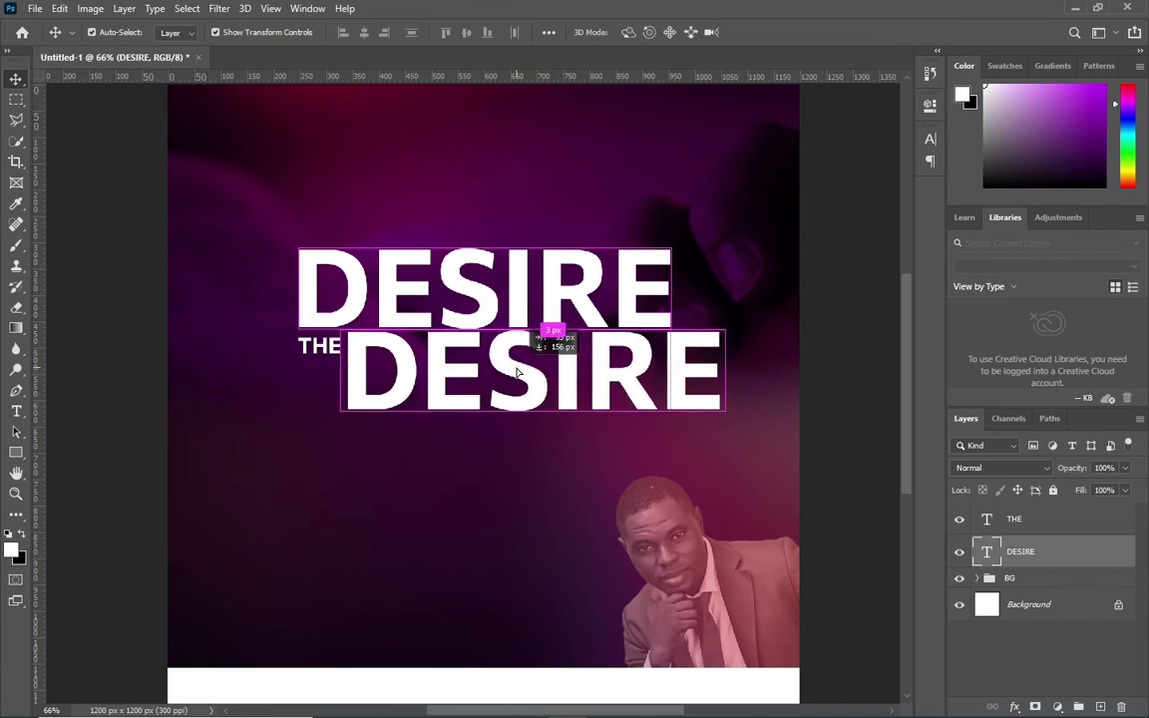
left_click_drag(518, 373, 518, 381)
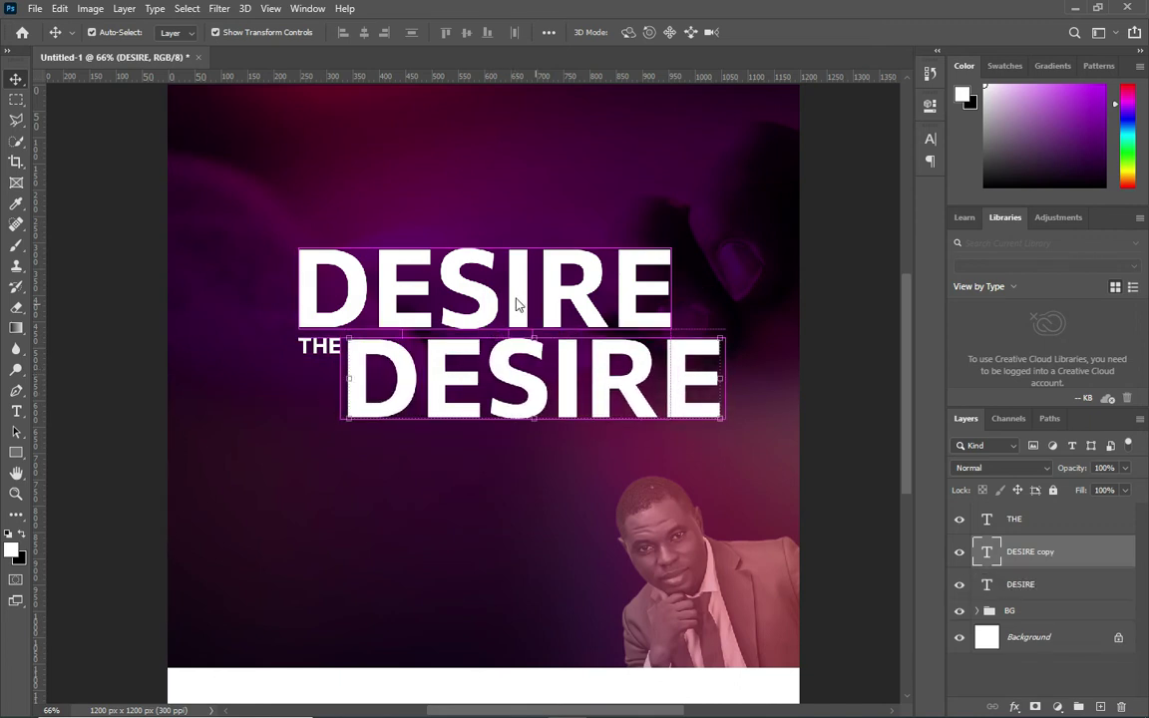
key("t")
left_click(487, 382)
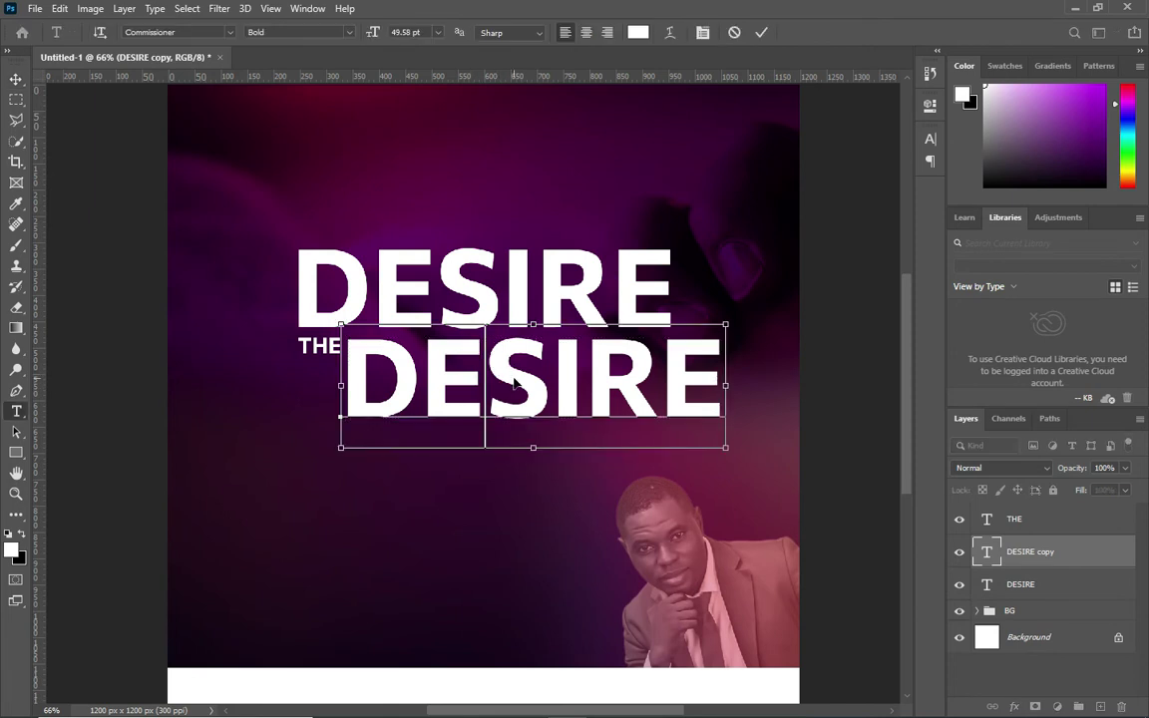
key("ctrl+a")
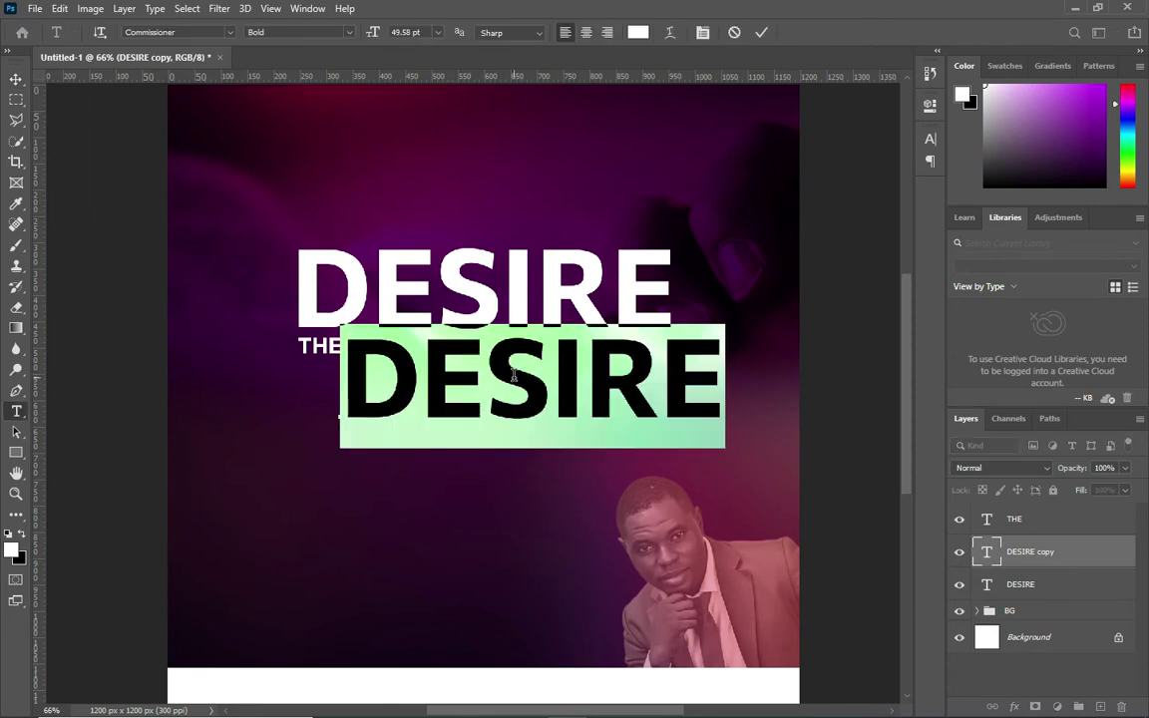
type("SINCERE")
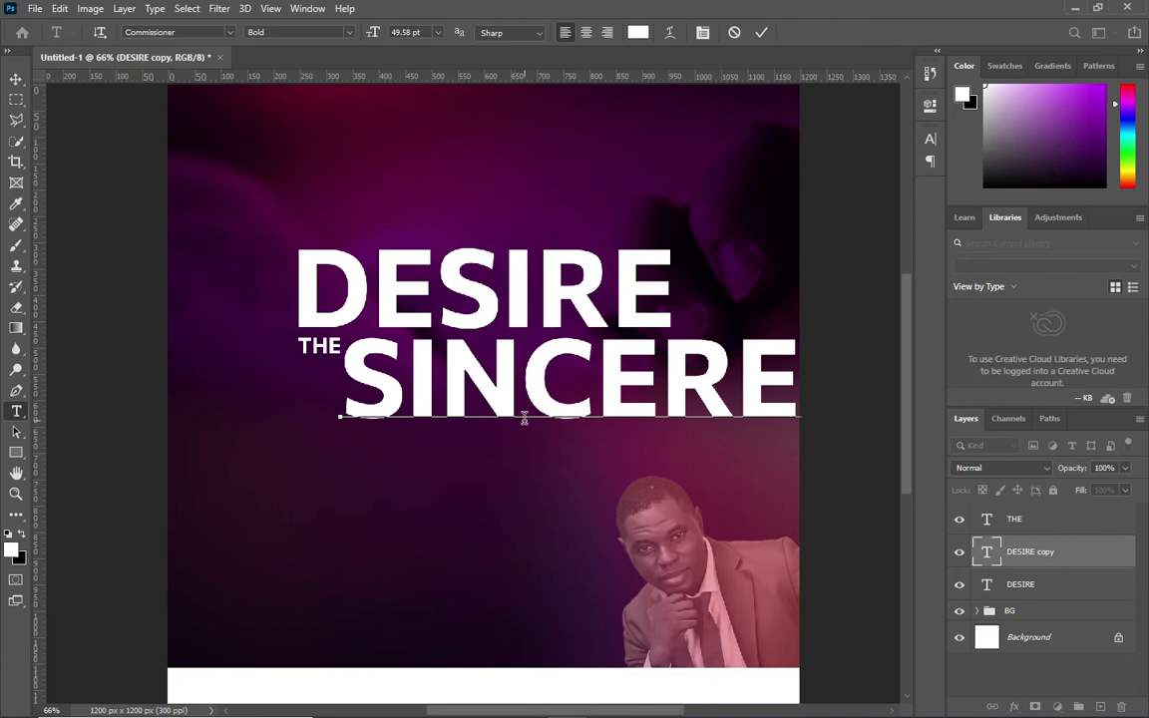
key("ctrl+Return")
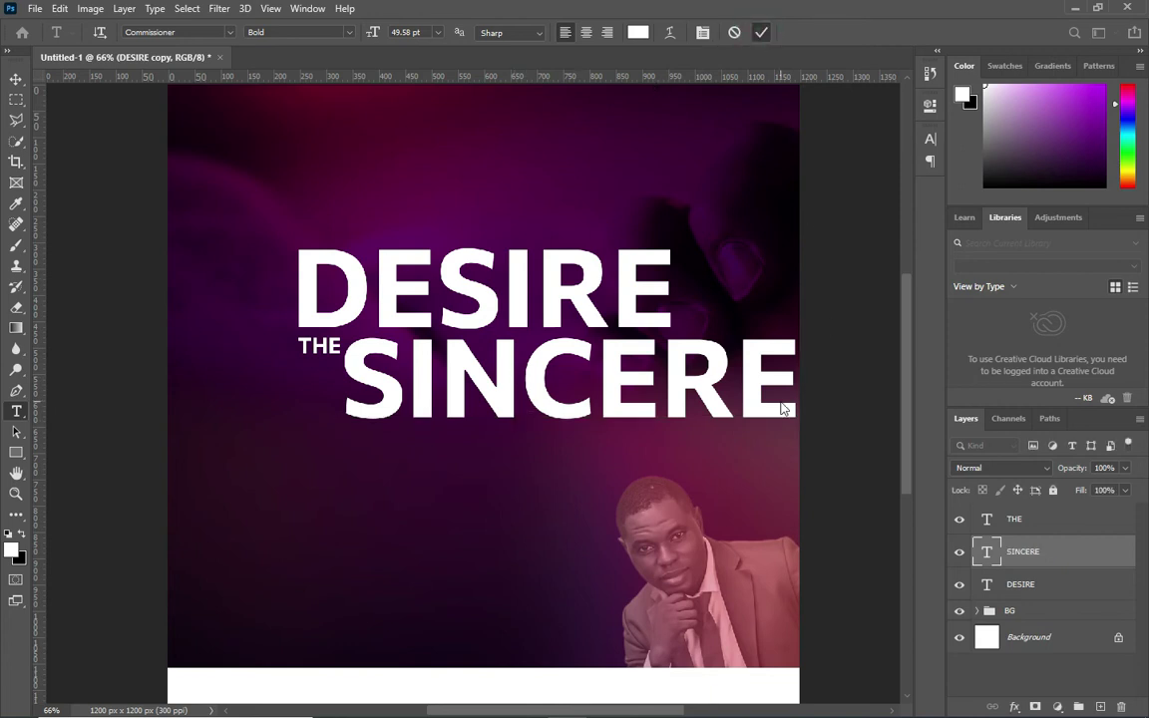
- Scale SINCERE down to about 78% so it matches DESIRE's width
left_click(15, 84)
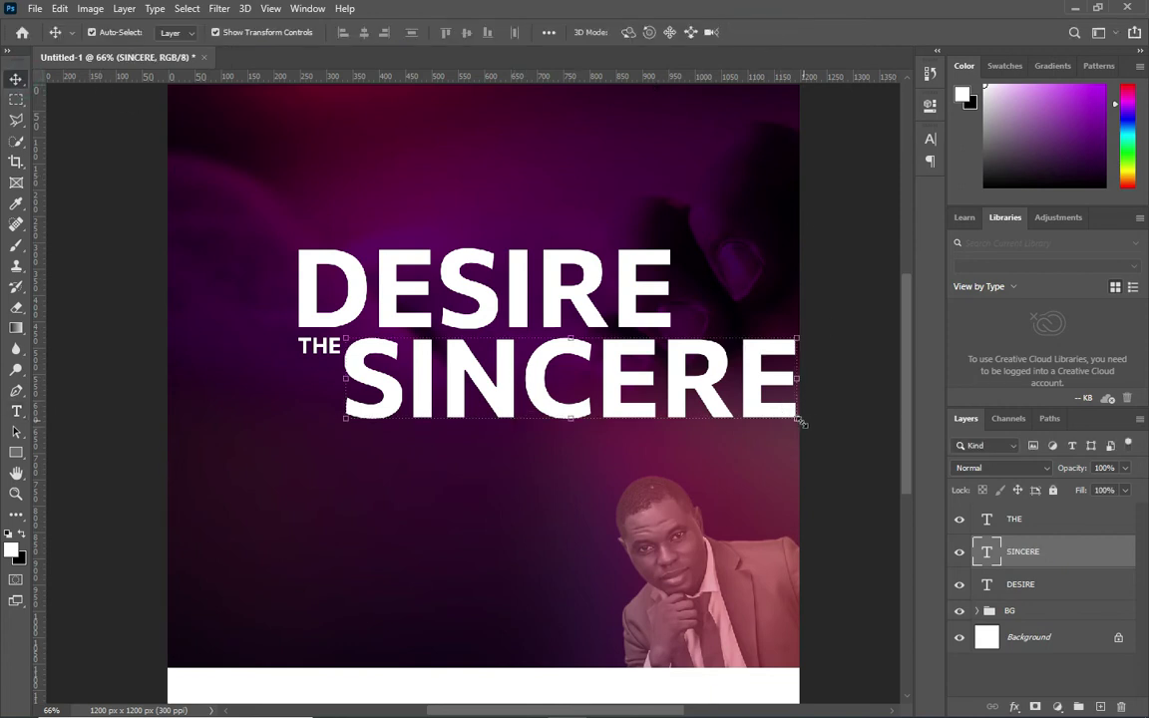
left_click_drag(798, 421, 772, 407)
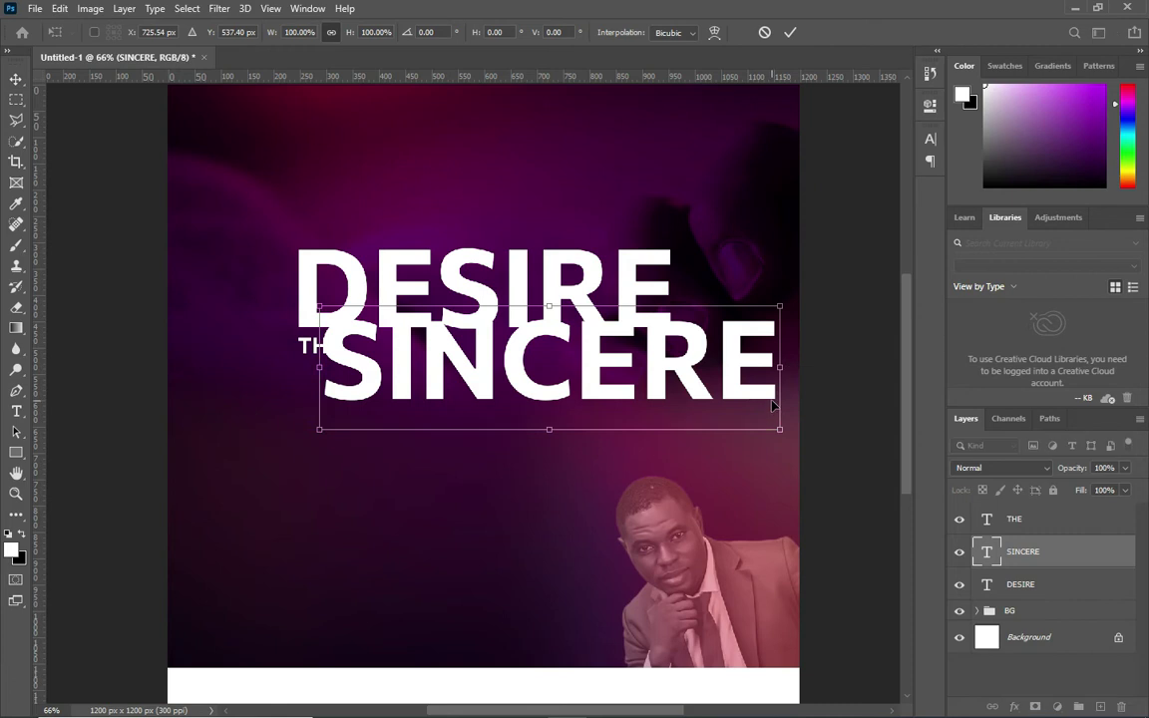
key("ctrl+z")
left_click_drag(801, 440, 678, 412)
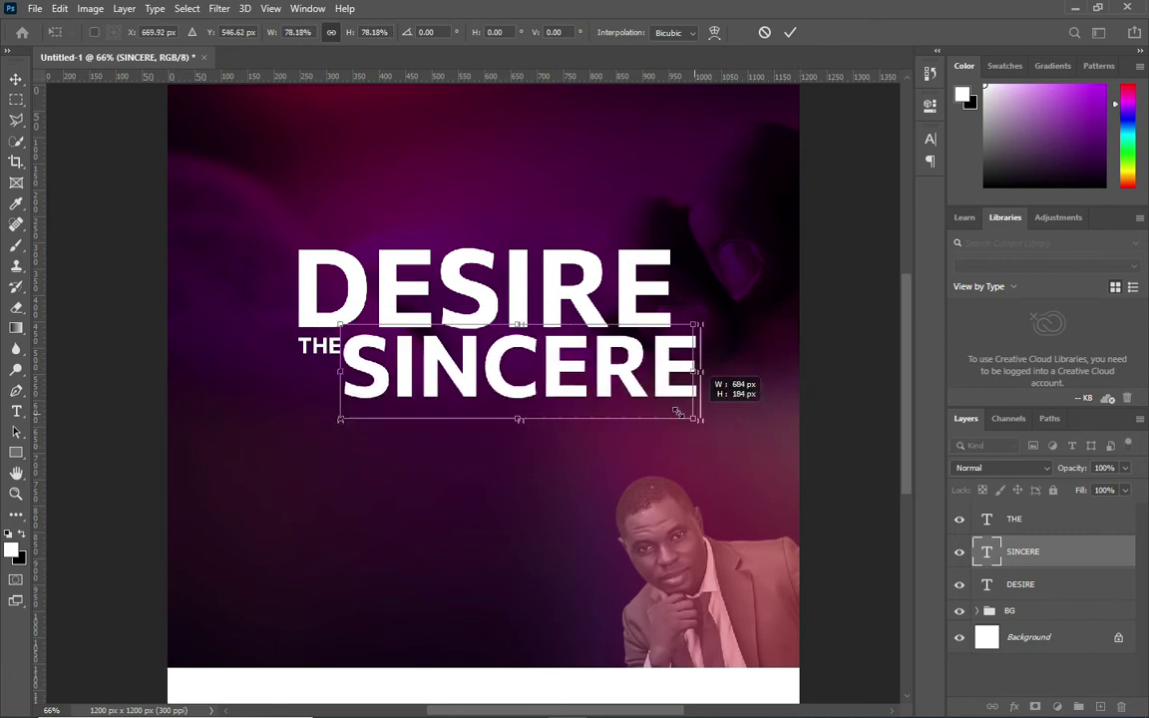
left_click_drag(678, 412, 652, 406)
left_click(798, 33)
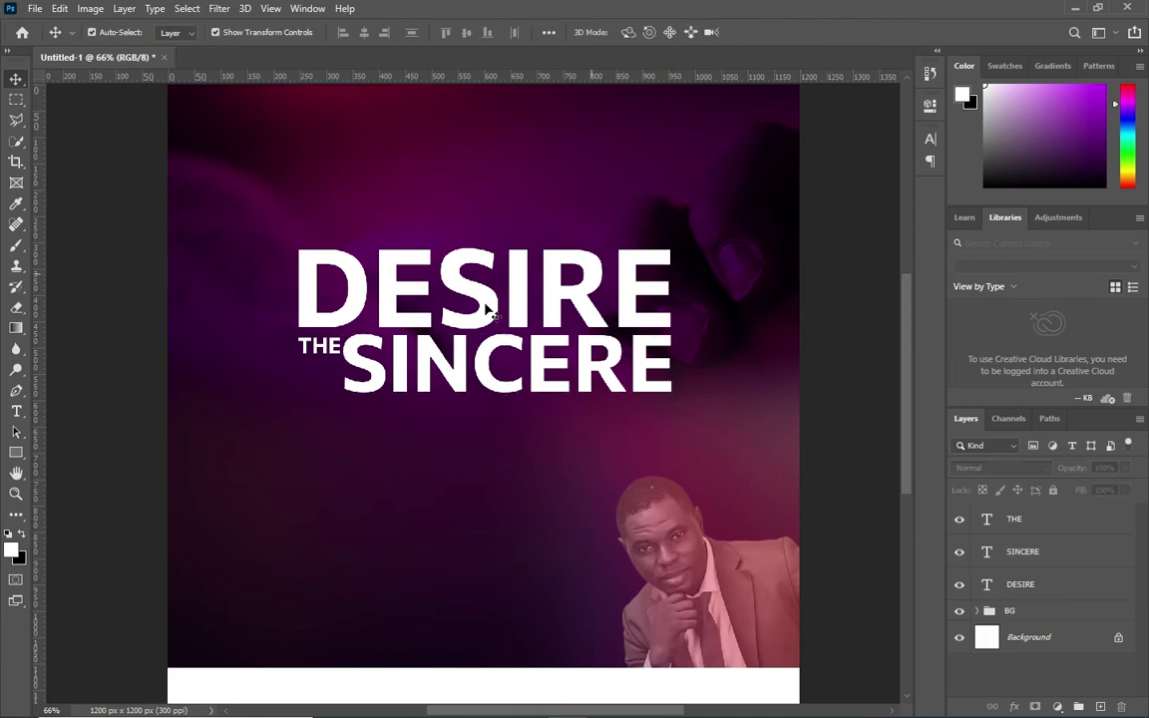
left_click(334, 352)
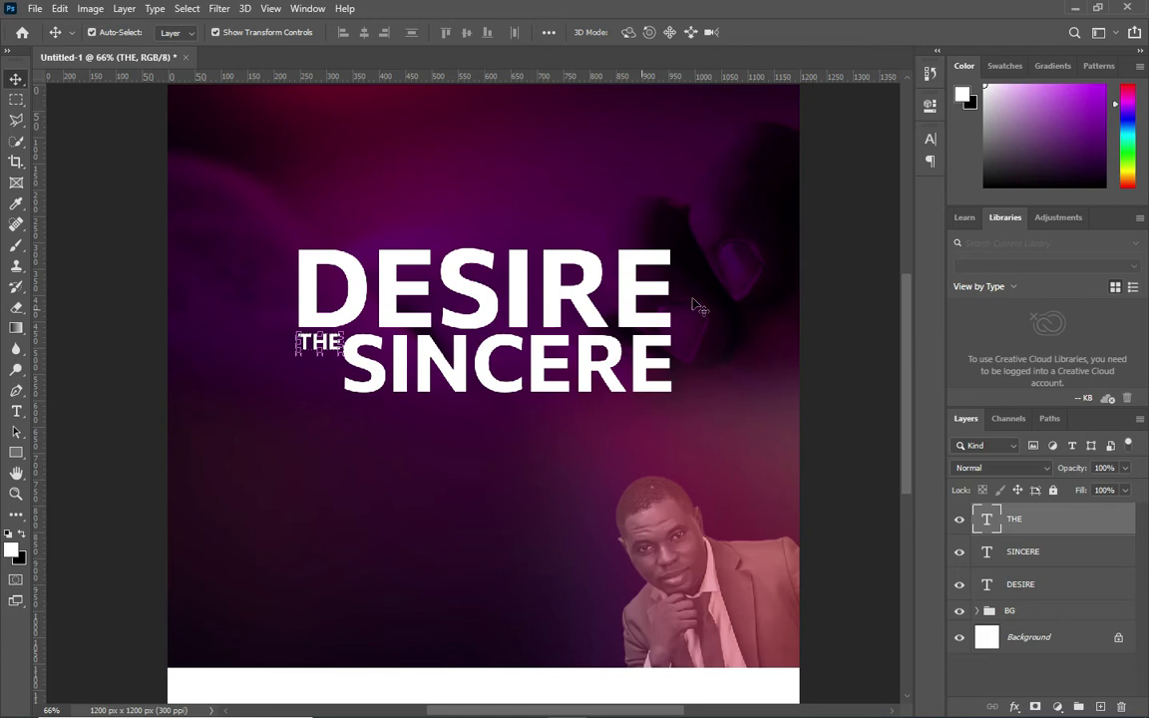
left_click(810, 299)
scroll(758, 307, "down", 2)
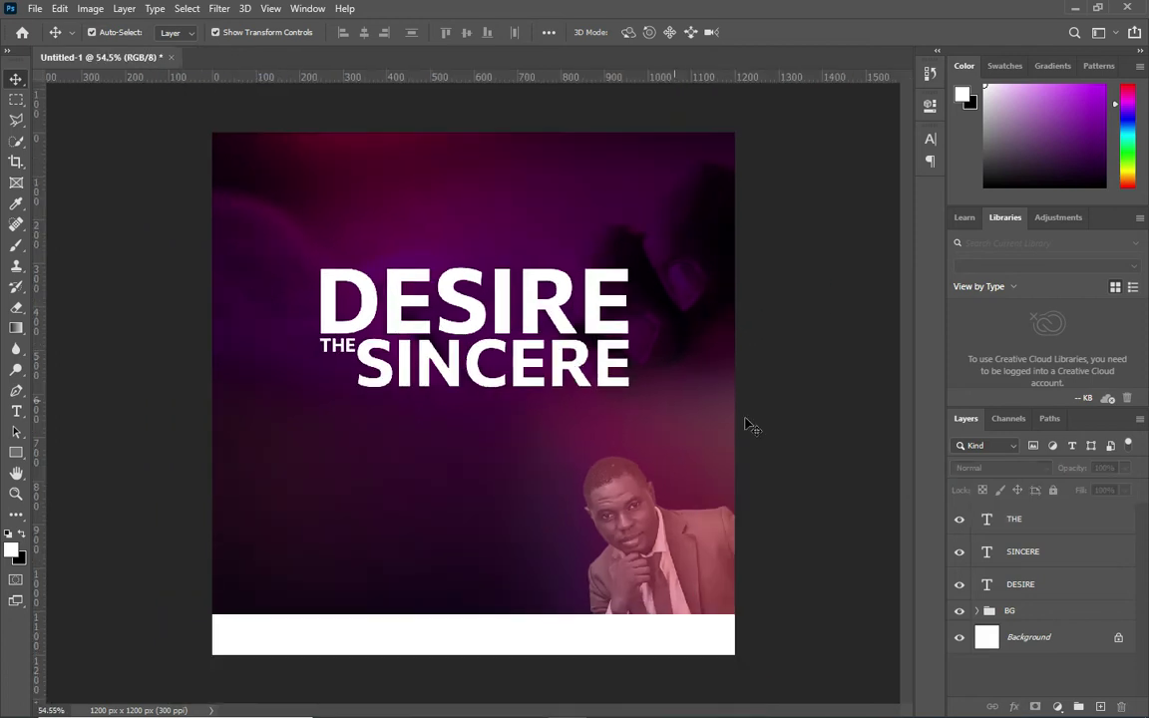
left_click(479, 382)
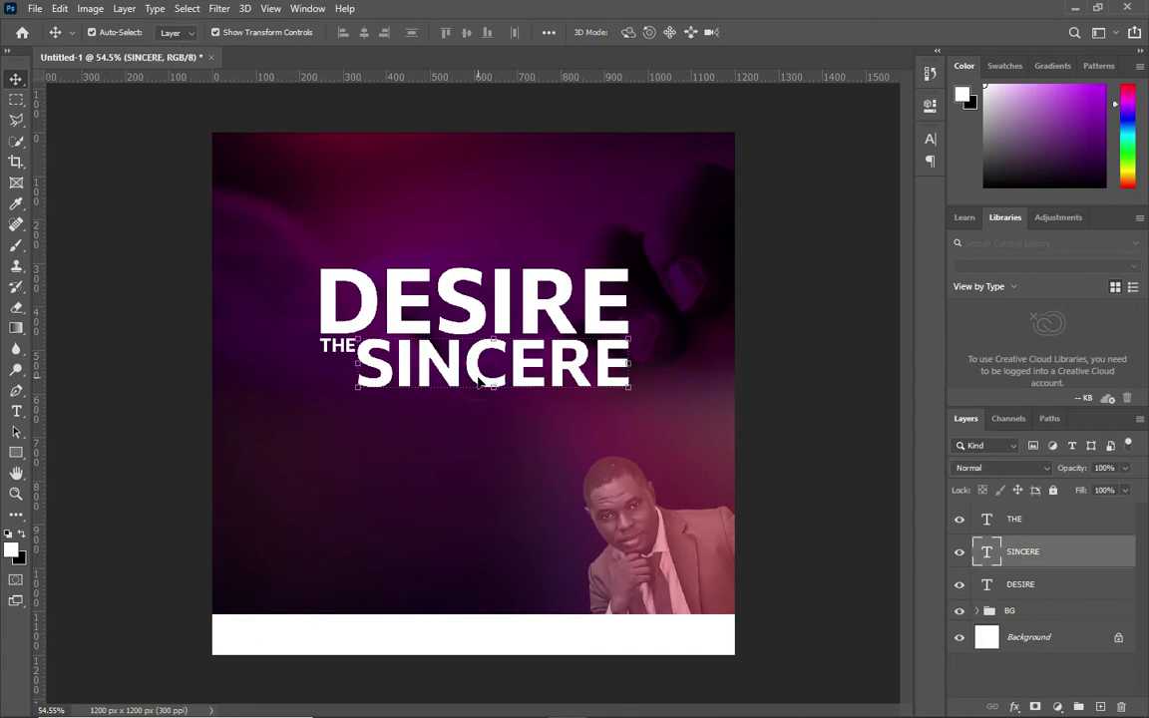
- Duplicate SINCERE below itself, retype it as MILK, and centre it horizontally on the canvas
key("ctrl+j")
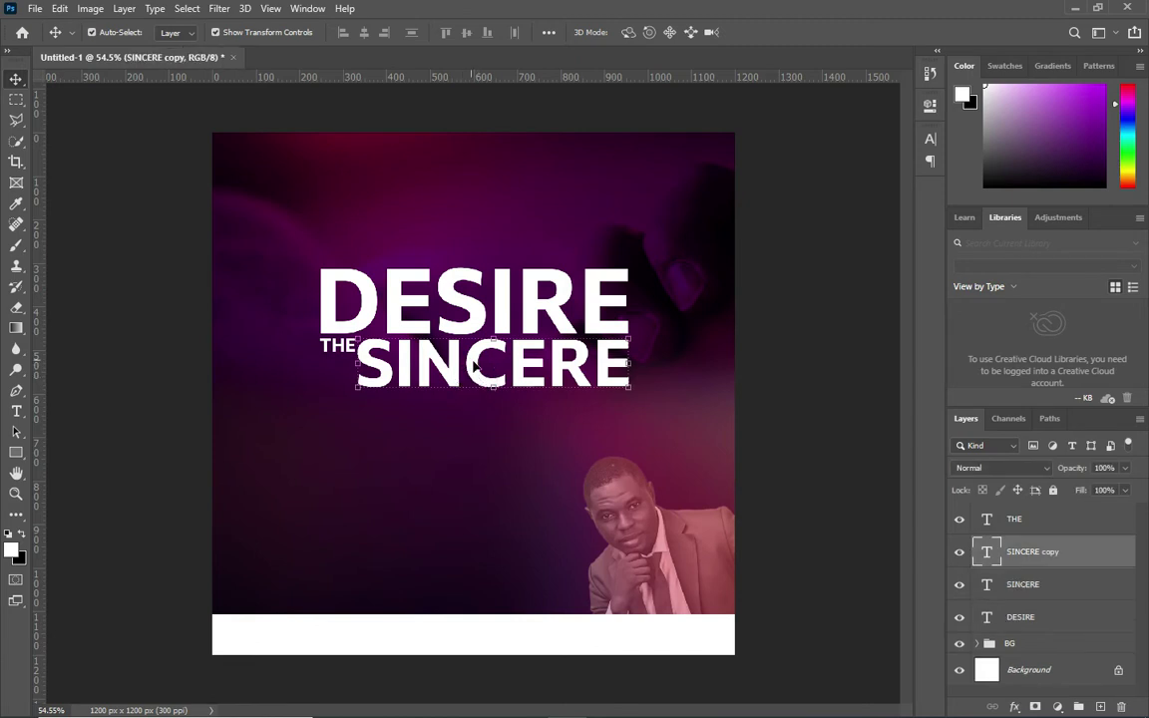
left_click_drag(473, 365, 475, 432)
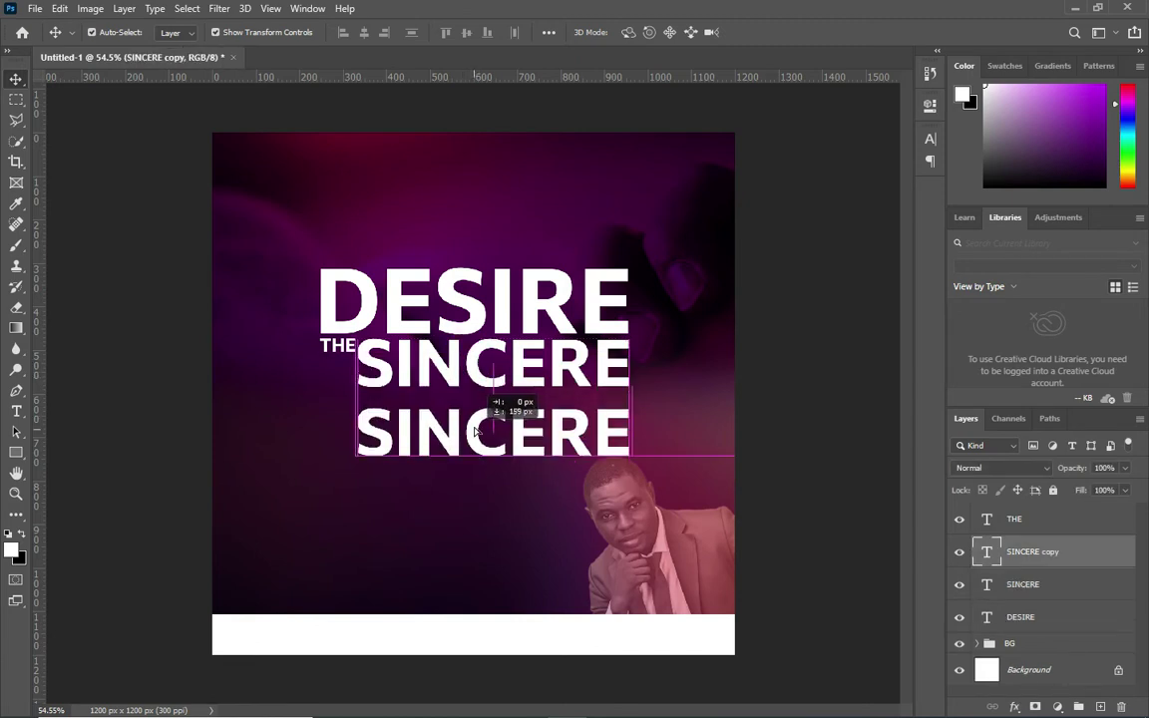
left_click_drag(475, 431, 476, 429)
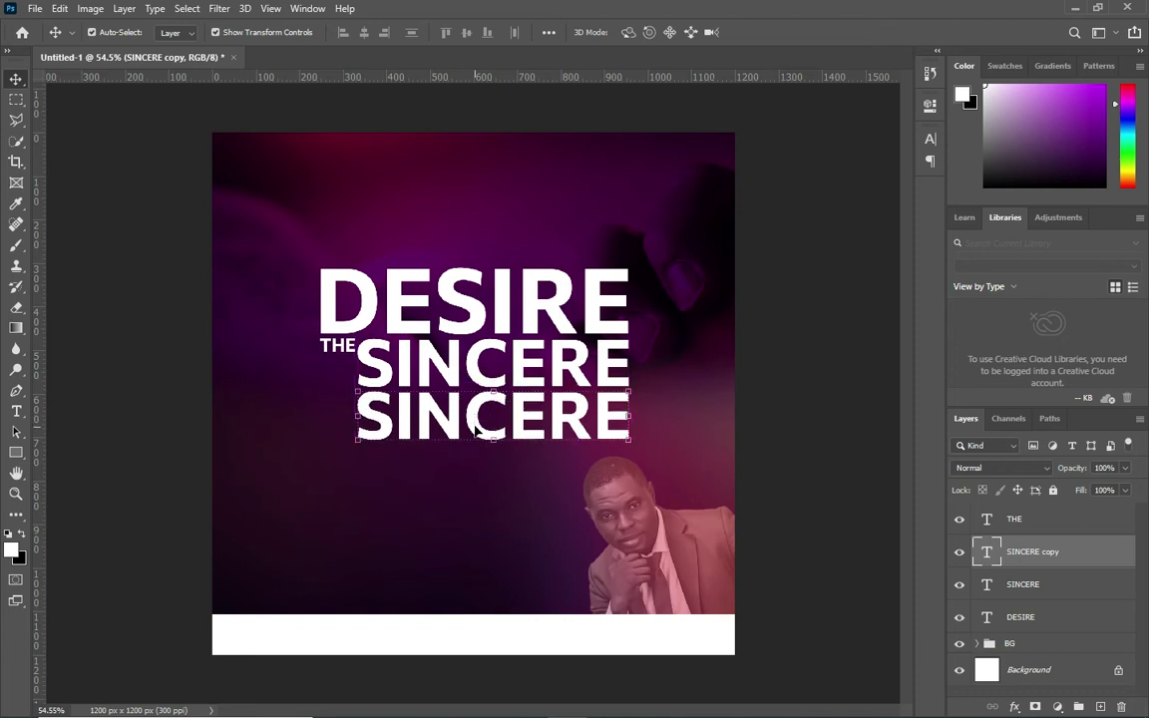
key("t")
left_click(465, 419)
key("ctrl+a")
type("MIL")
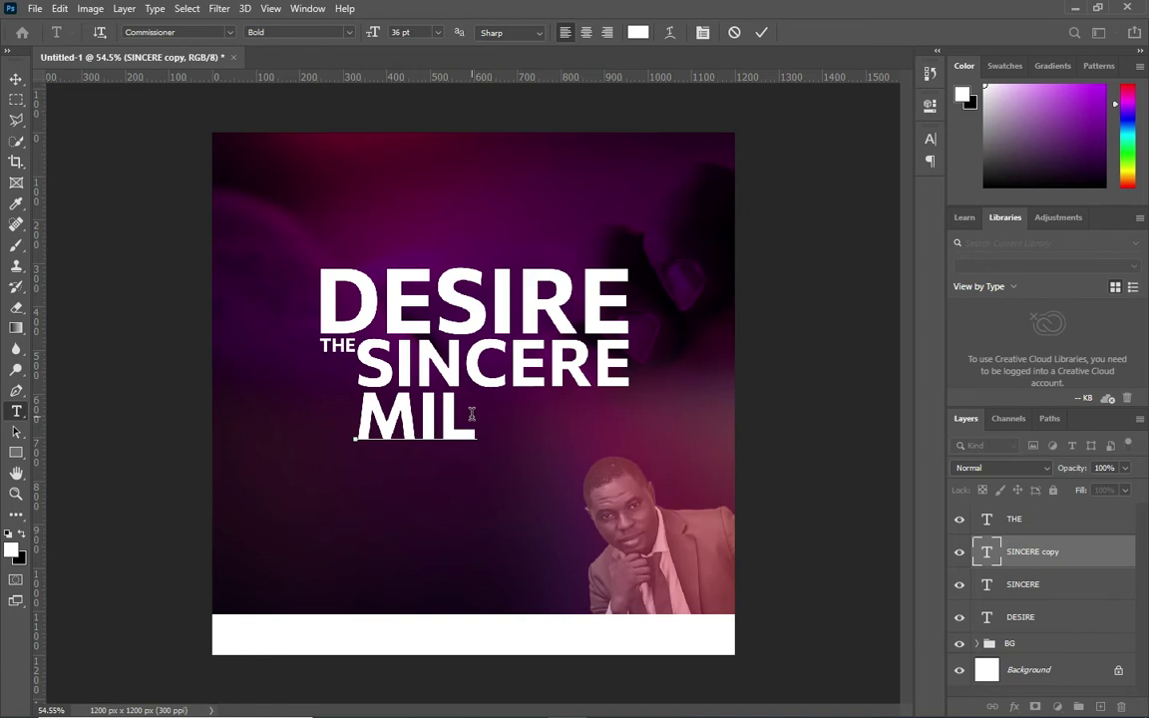
type("K")
left_click(761, 32)
left_click(16, 80)
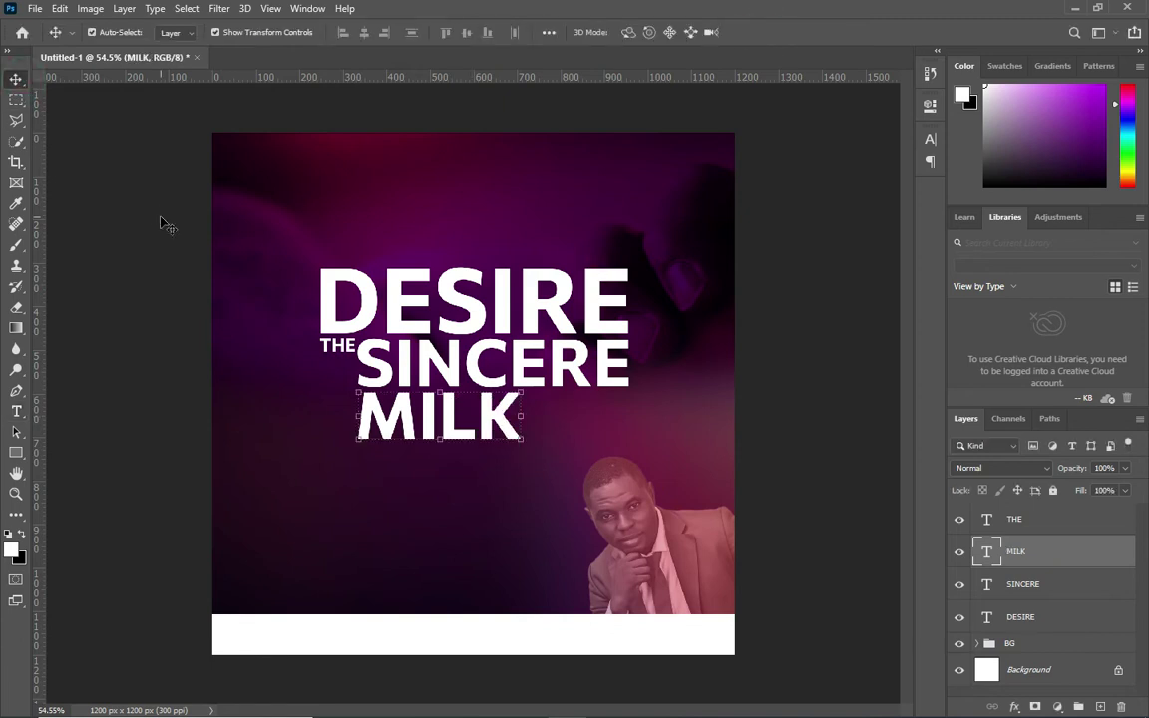
key("ctrl+a")
left_click(364, 32)
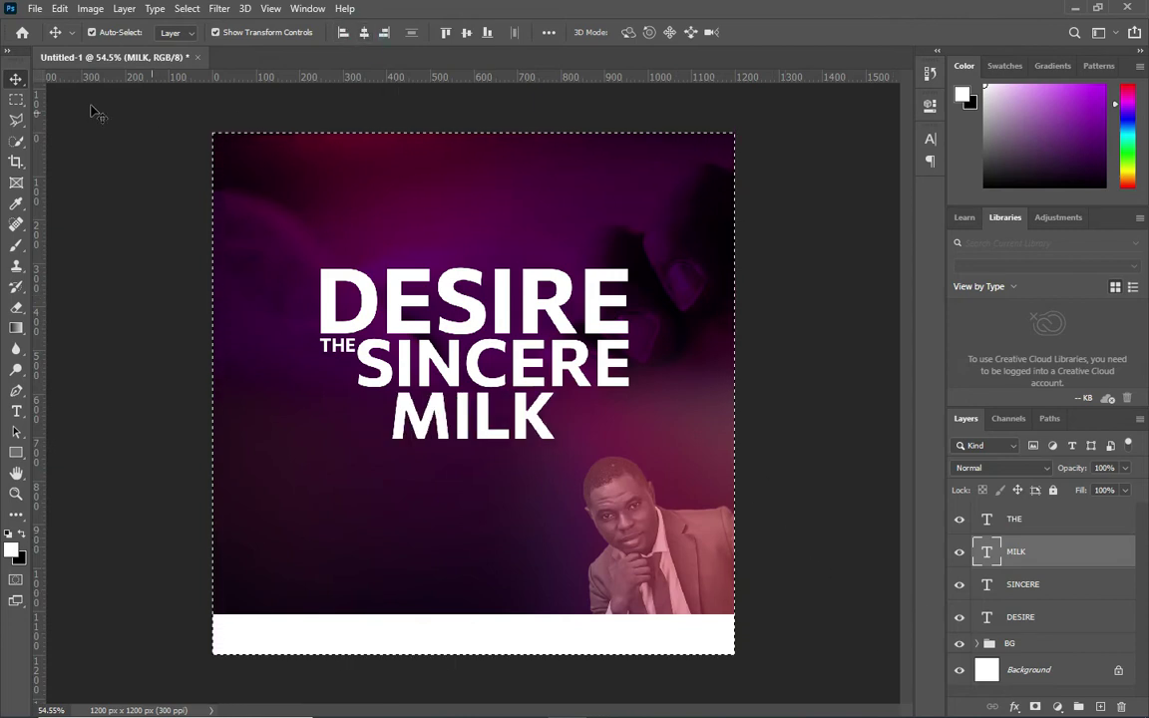
- Duplicate THE, restack SINCERE and MILK in reading order, and move the THE copy below MILK
key("ctrl+d")
left_click(1014, 519)
key("ctrl+j")
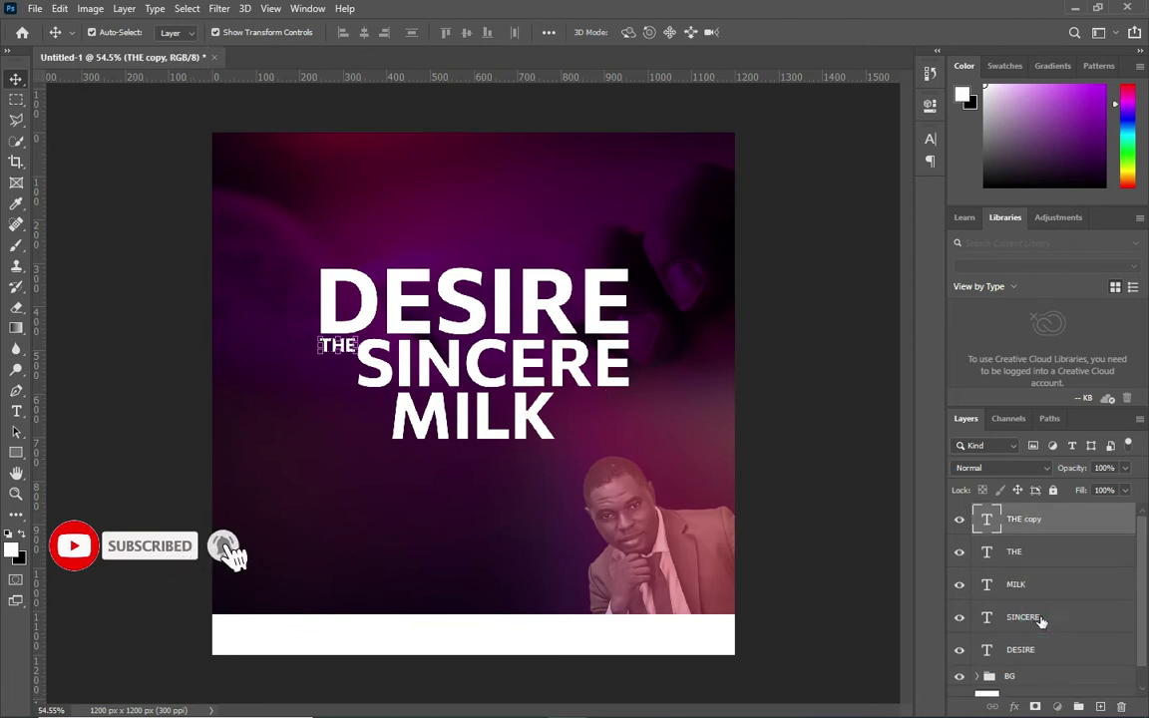
left_click(1040, 617)
left_click_drag(1040, 620, 1035, 540)
left_click_drag(1035, 541, 1035, 542)
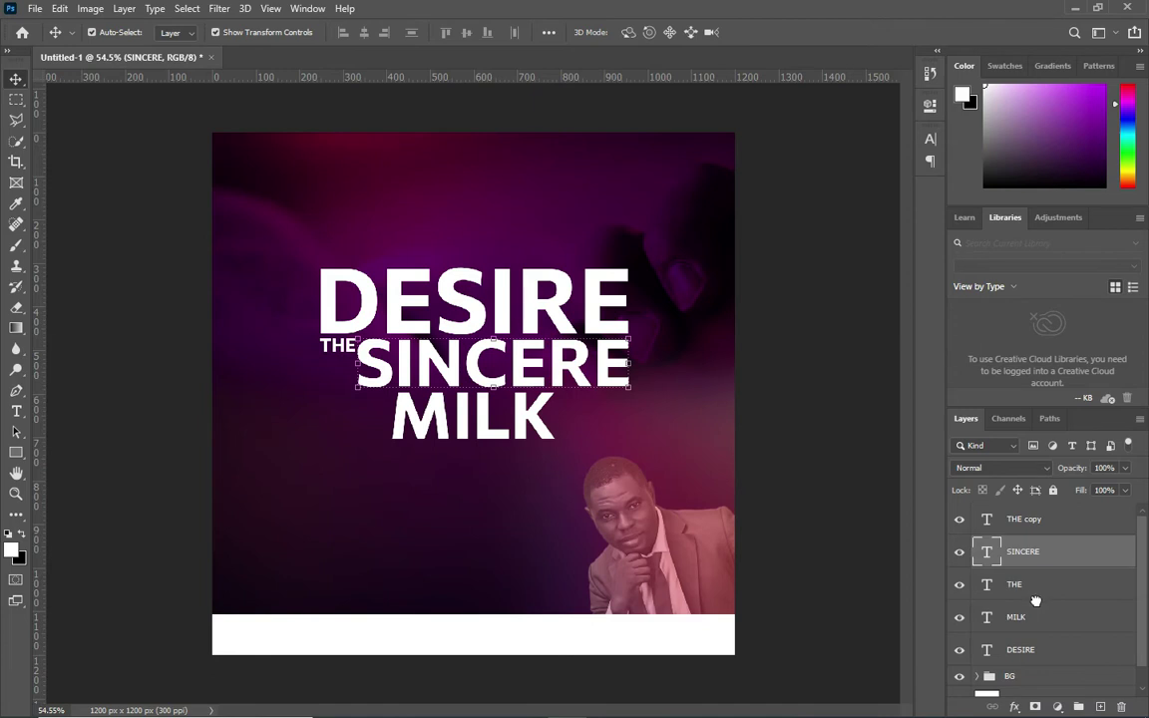
left_click_drag(1037, 618, 1043, 534)
left_click(1027, 519)
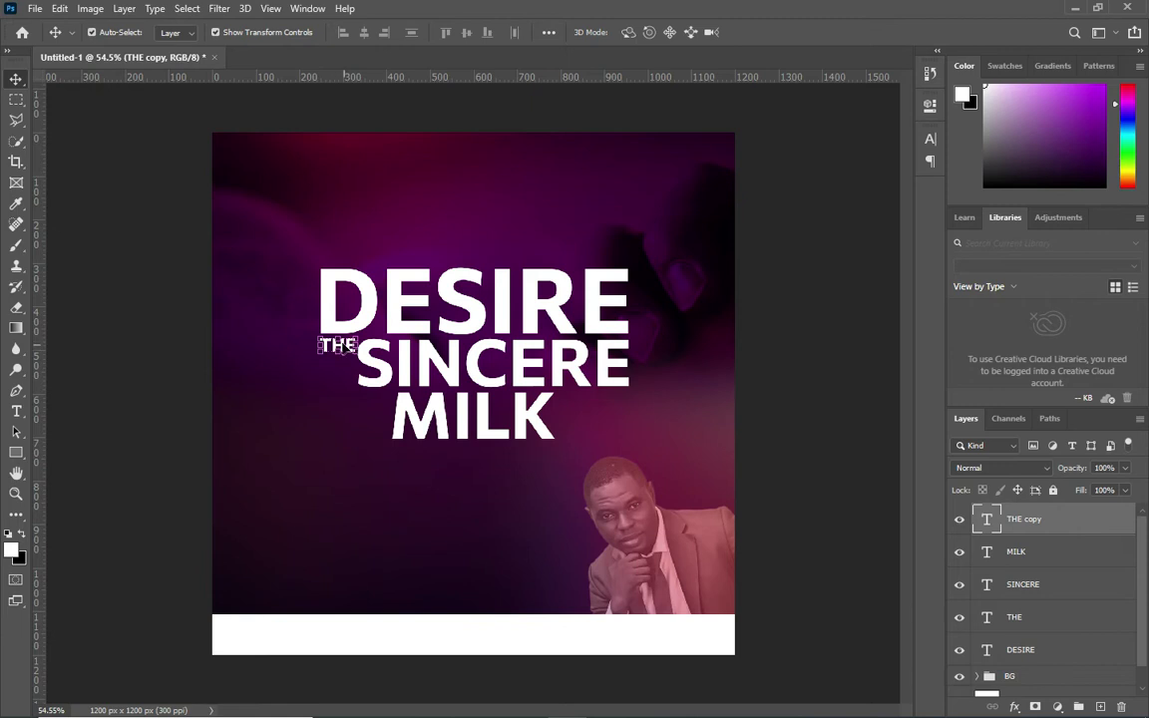
left_click_drag(369, 345, 387, 455)
key("t")
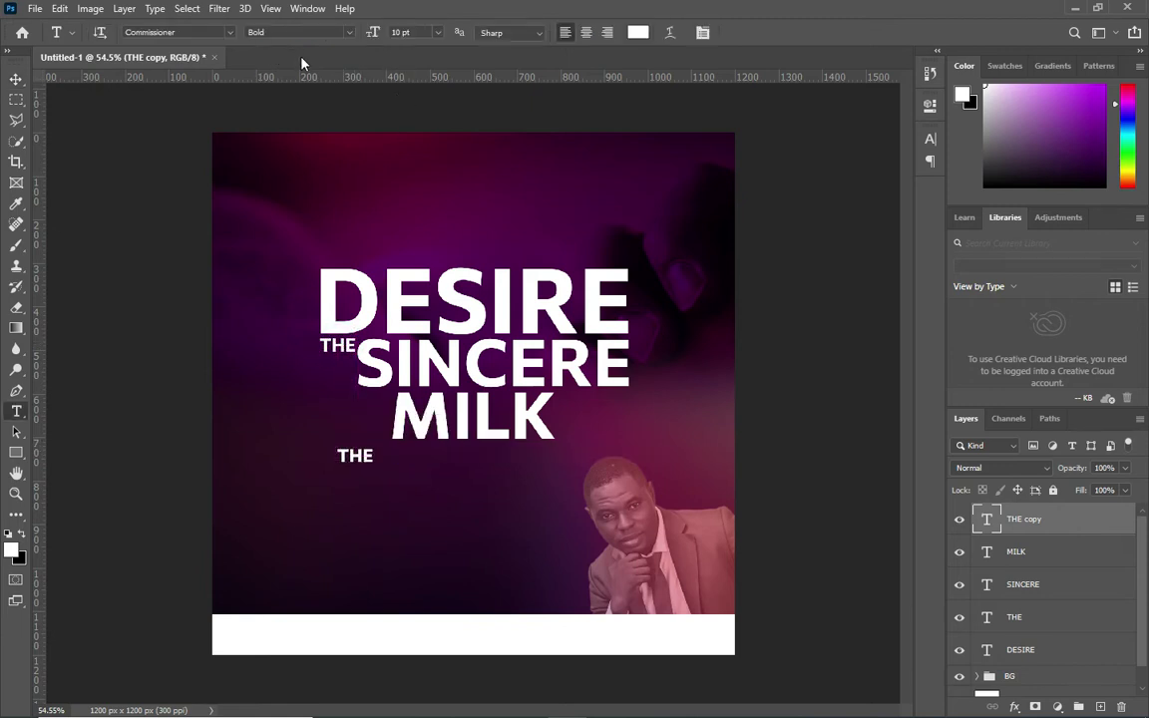
- Set the lower THE copy to 7 pt with centred alignment
left_click_drag(370, 35, 371, 33)
key("Return")
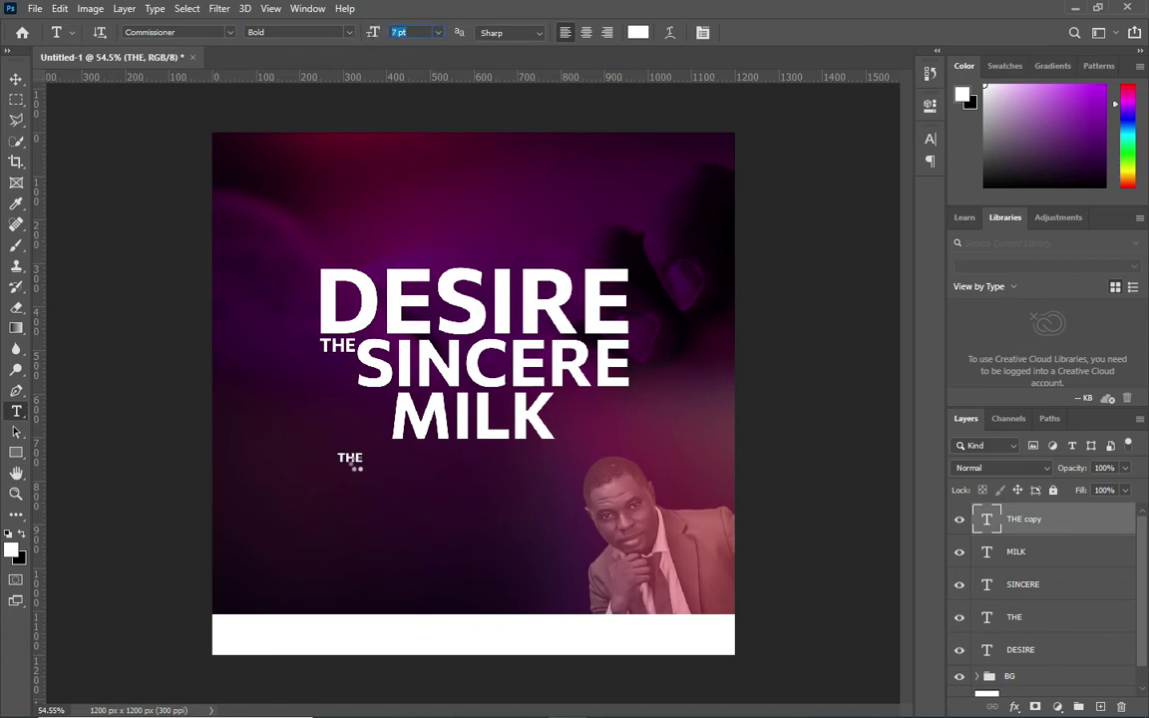
scroll(356, 465, "up", 1)
scroll(357, 461, "up", 2)
scroll(359, 467, "up", 1)
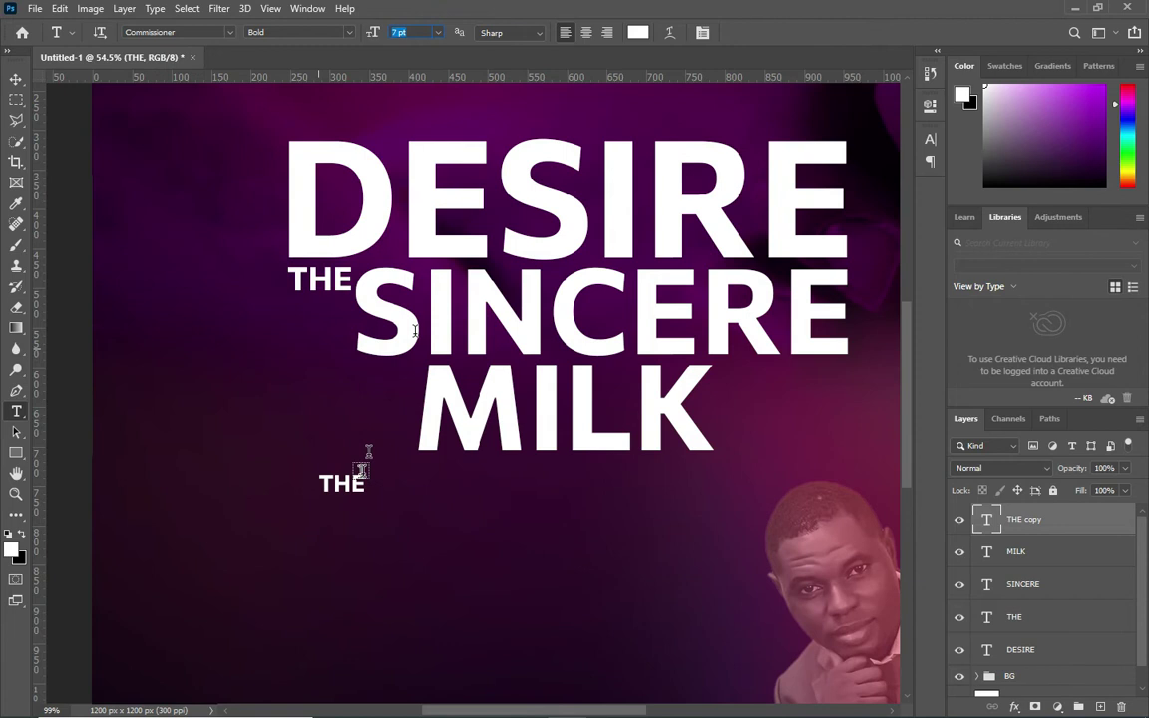
scroll(362, 470, "down", 1)
left_click(586, 32)
- Replace its text with the scripture, split into two lines after 'WORD,' under MILK
left_click(344, 481)
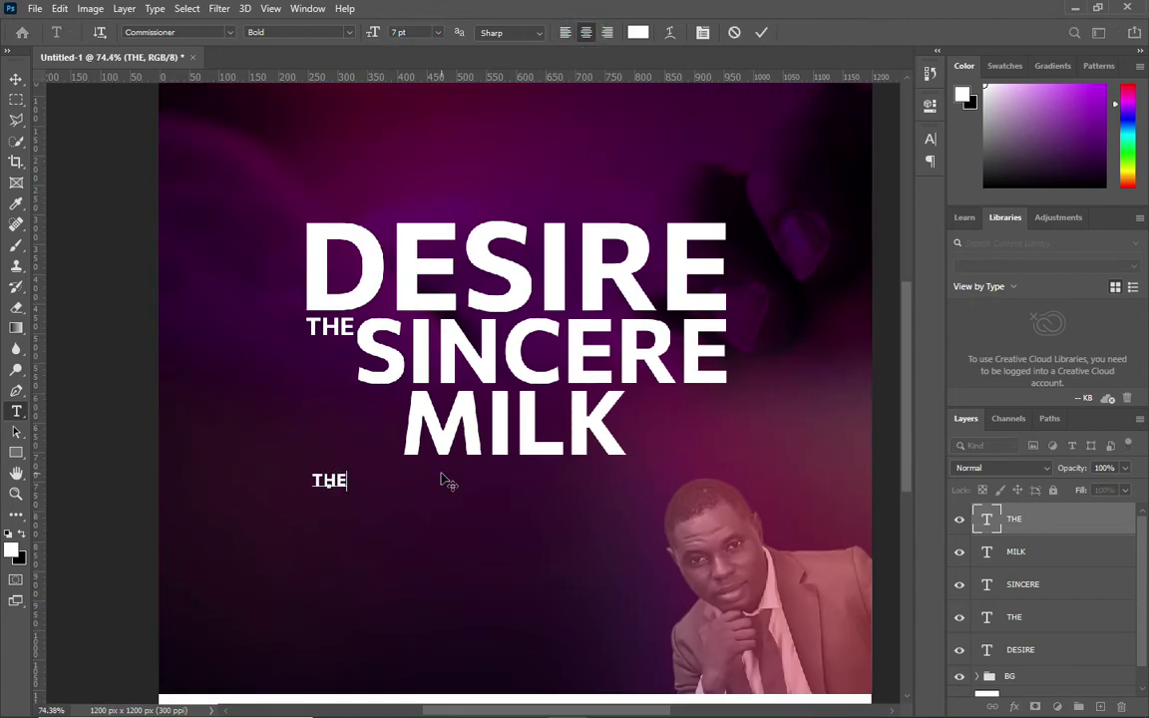
key("ctrl+a")
key("BackSpace")
key("ctrl+v")
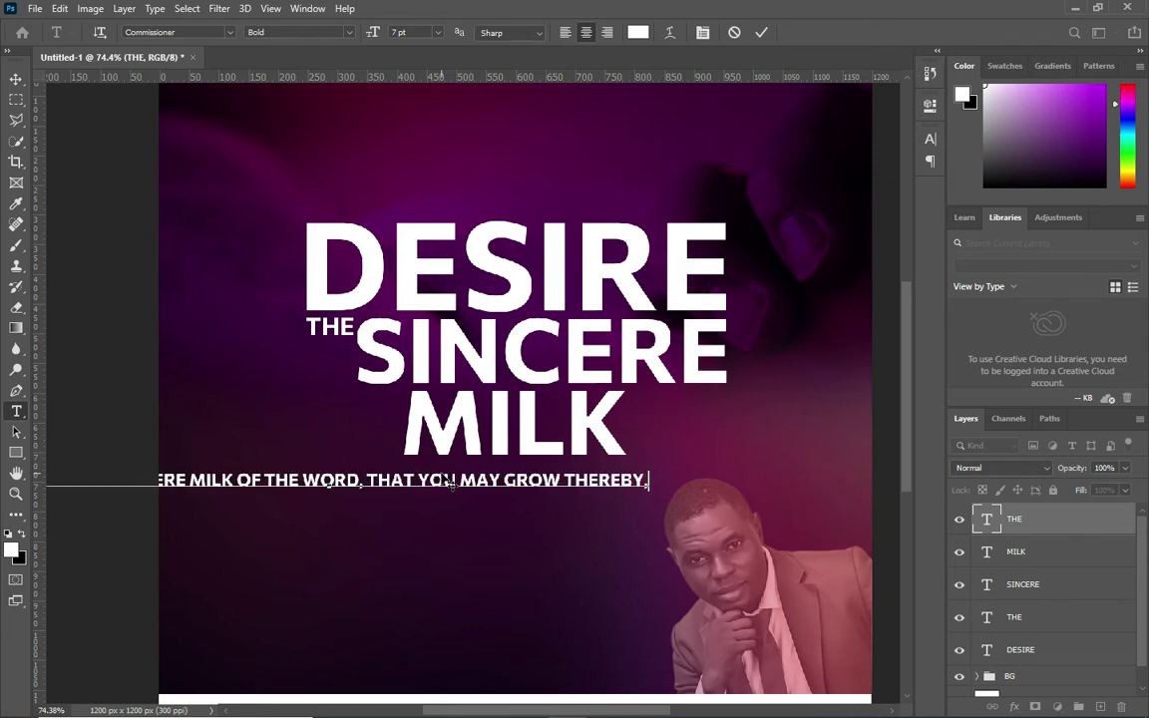
key("BackSpace")
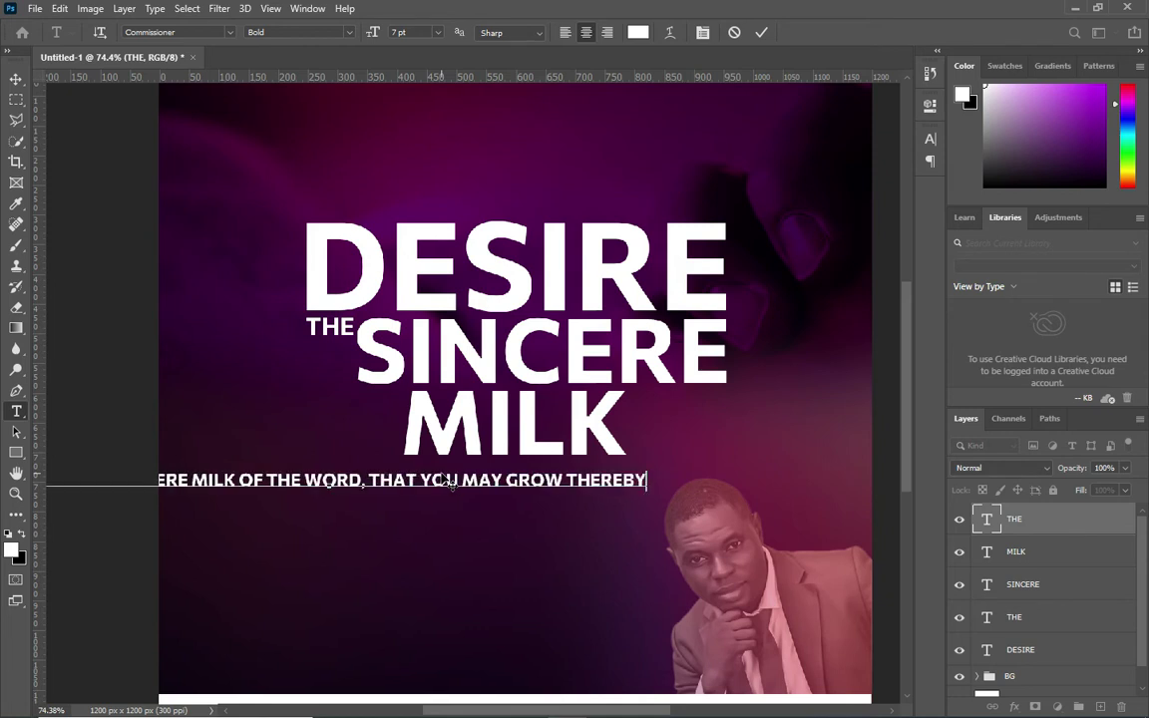
type(".")
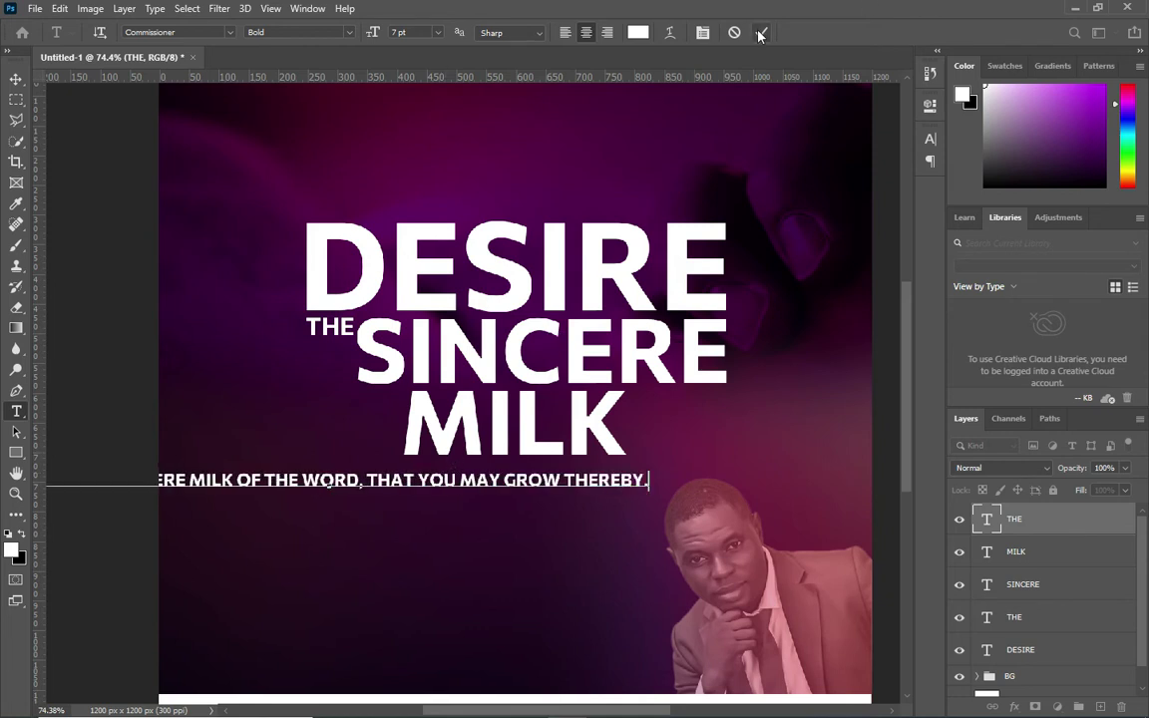
key("ctrl")
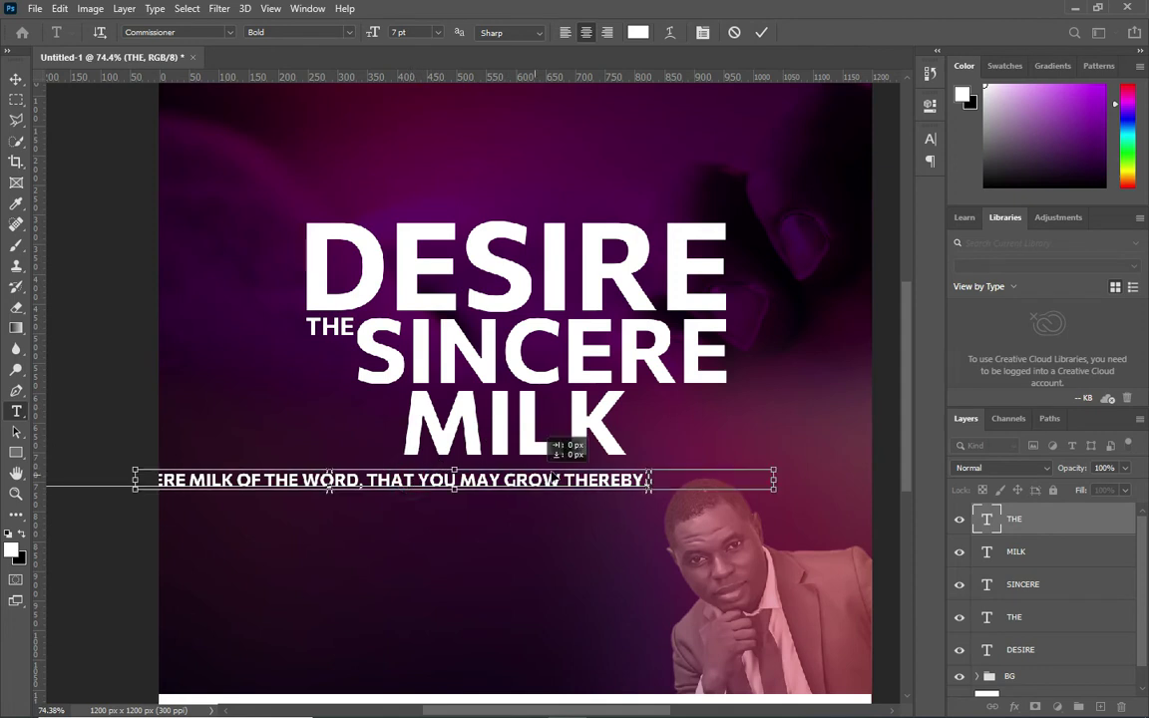
left_click_drag(555, 480, 601, 468)
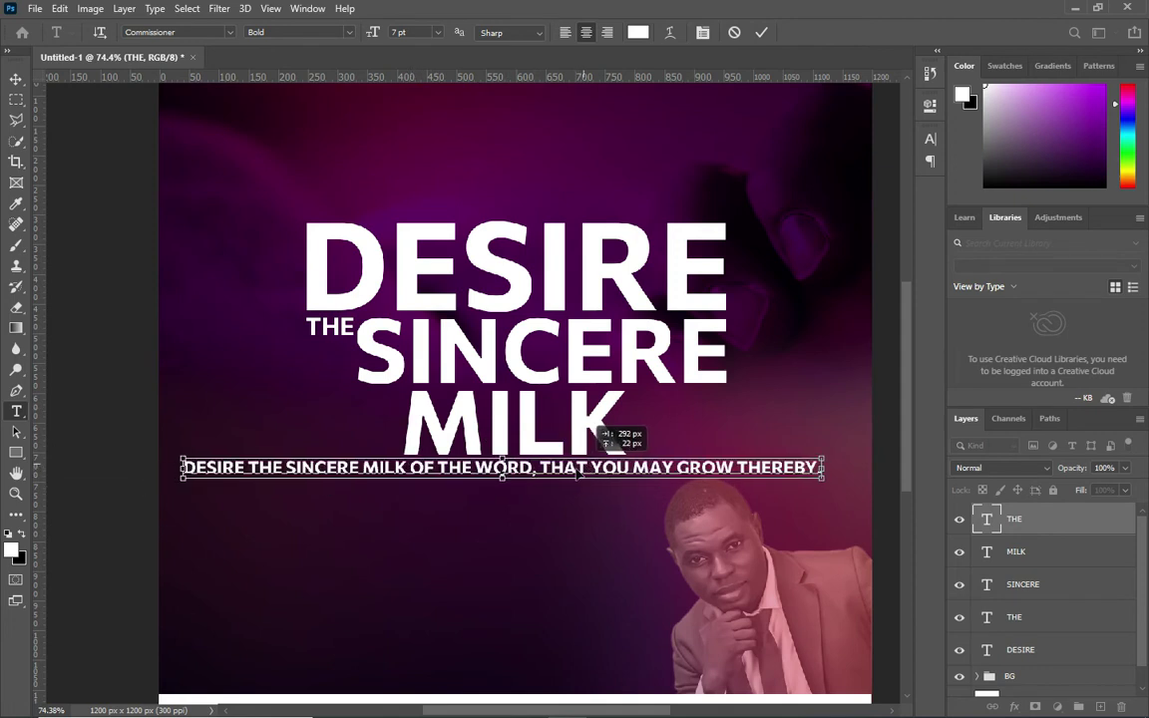
left_click(542, 468)
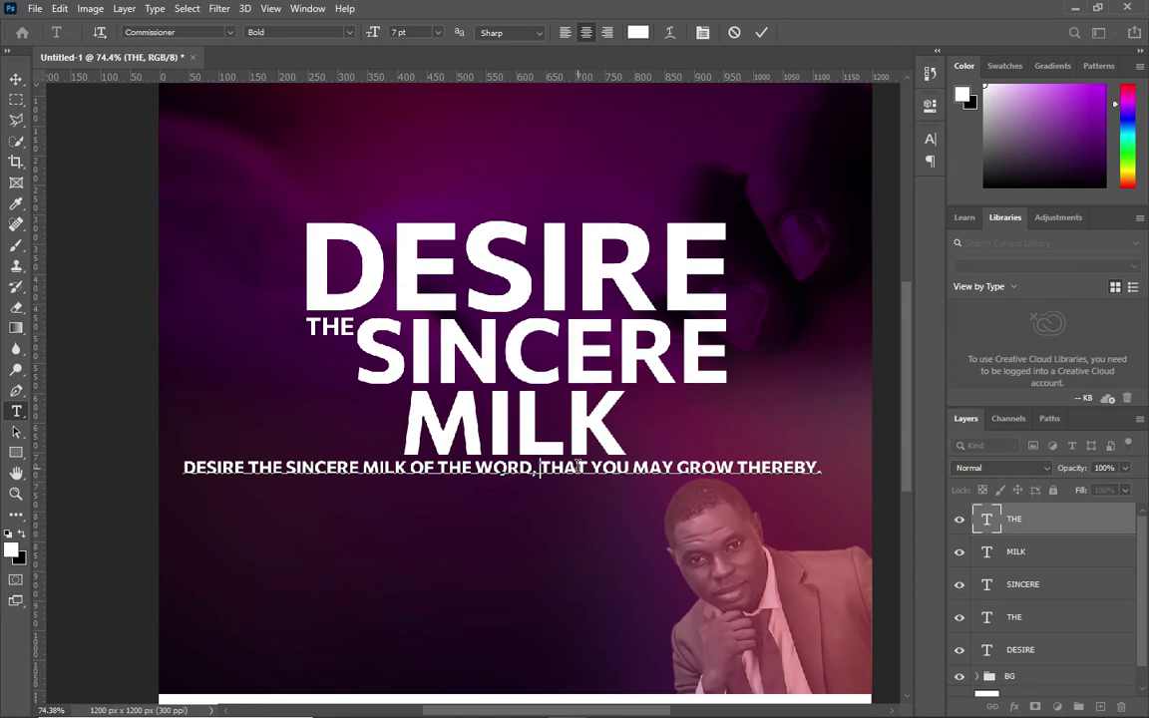
key("Return")
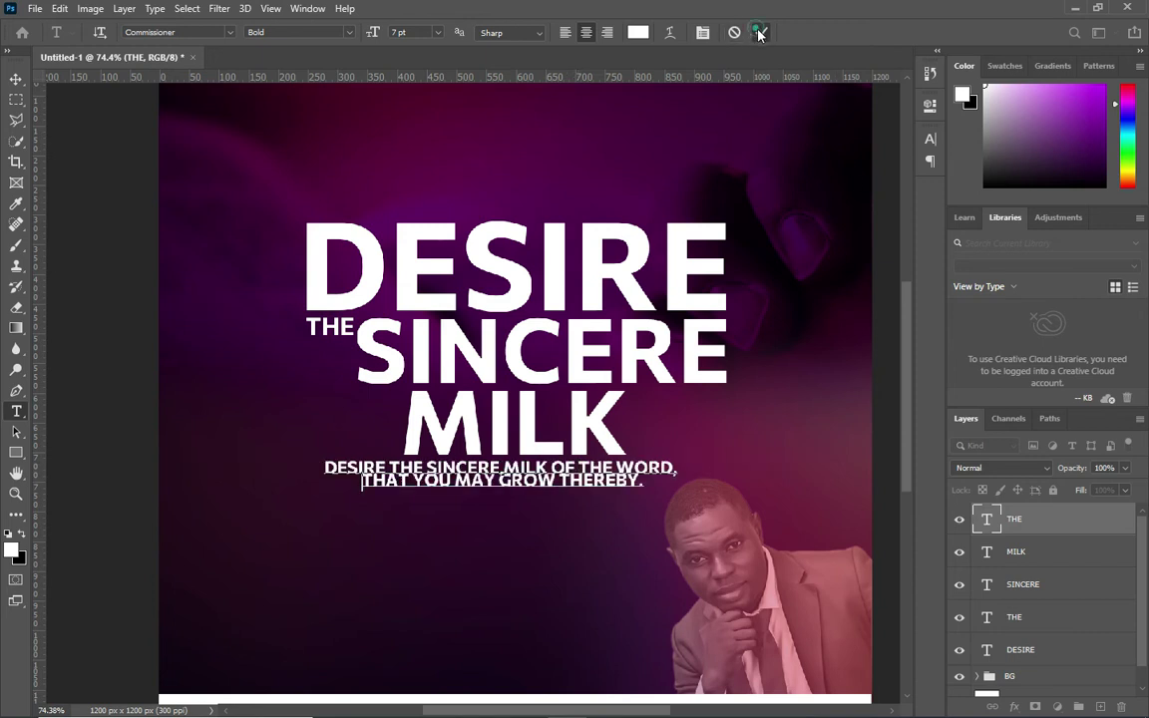
left_click(761, 32)
left_click(929, 139)
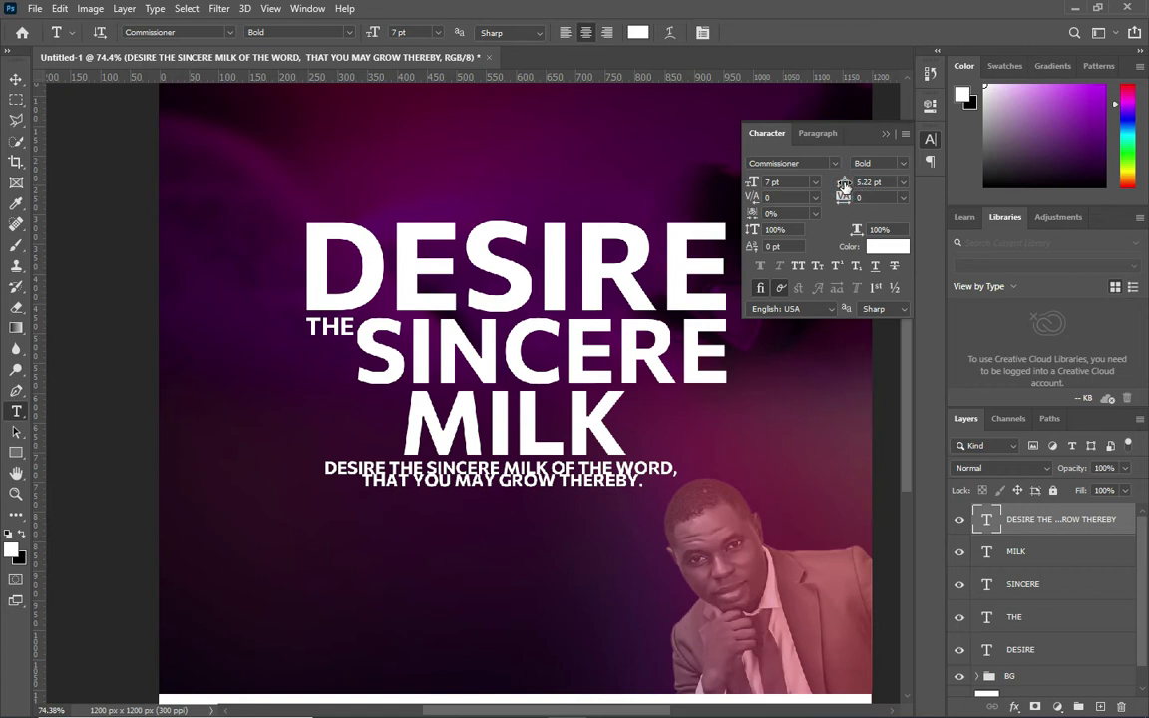
- Set the caption's leading to 8 pt and scale it down to 68.75%
left_click_drag(844, 186, 845, 182)
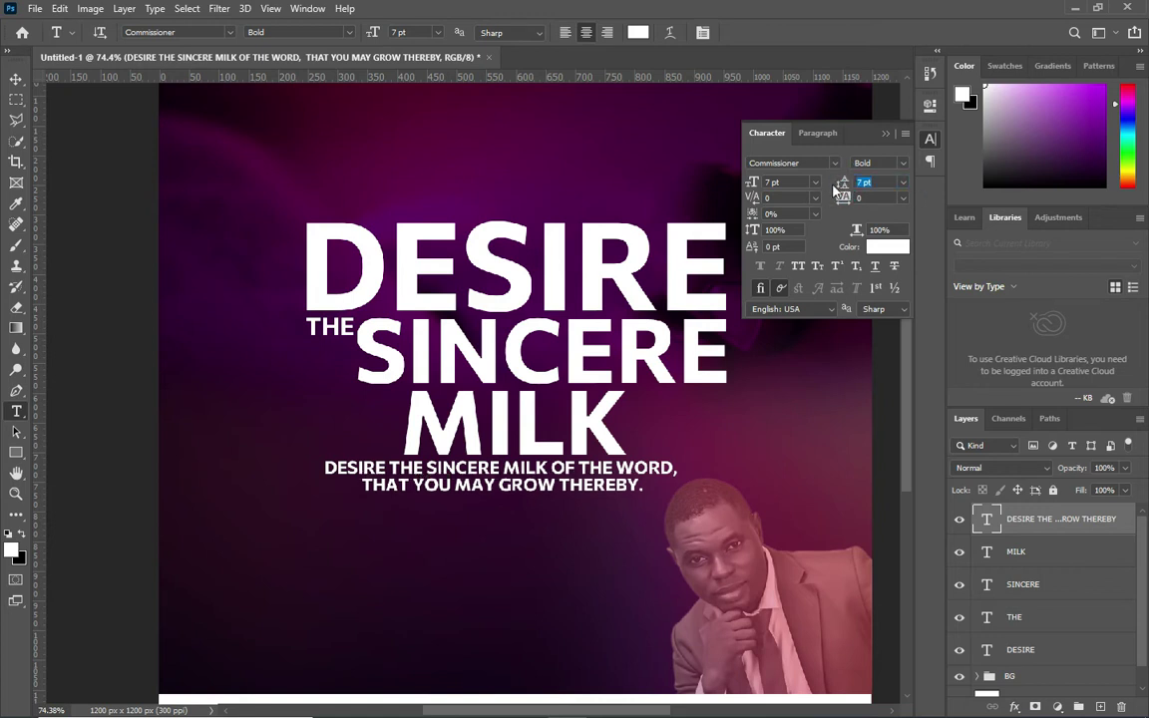
left_click_drag(844, 183, 847, 182)
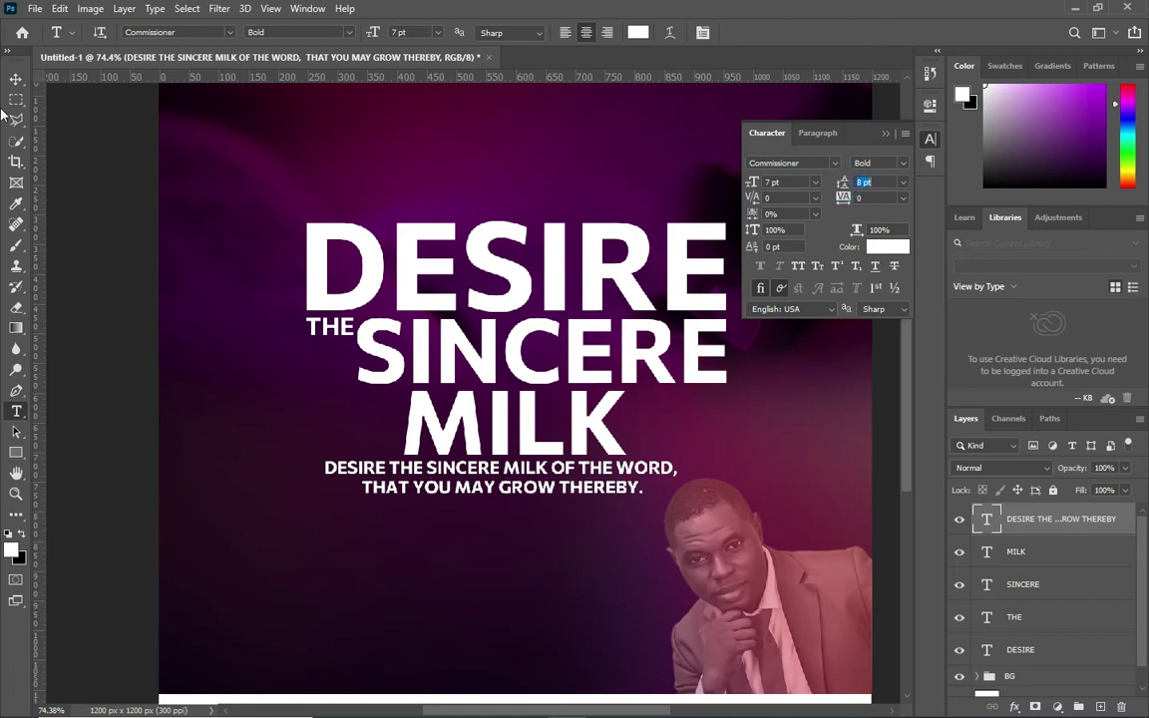
left_click(16, 79)
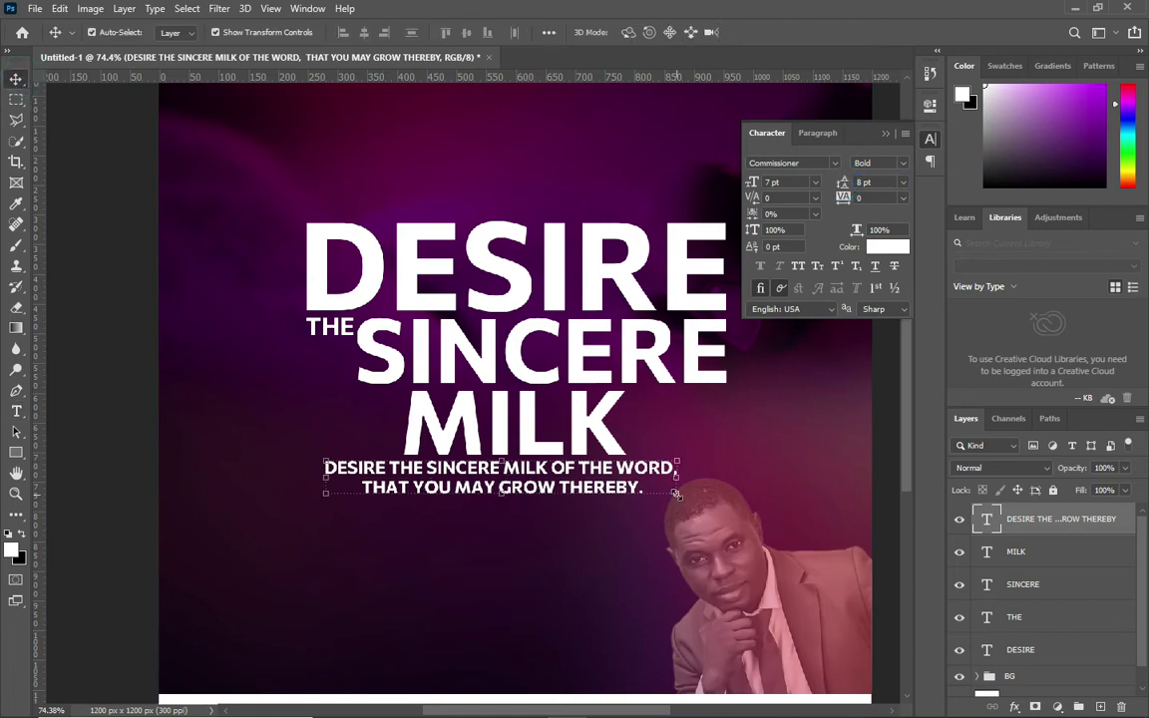
left_click_drag(676, 493, 593, 466)
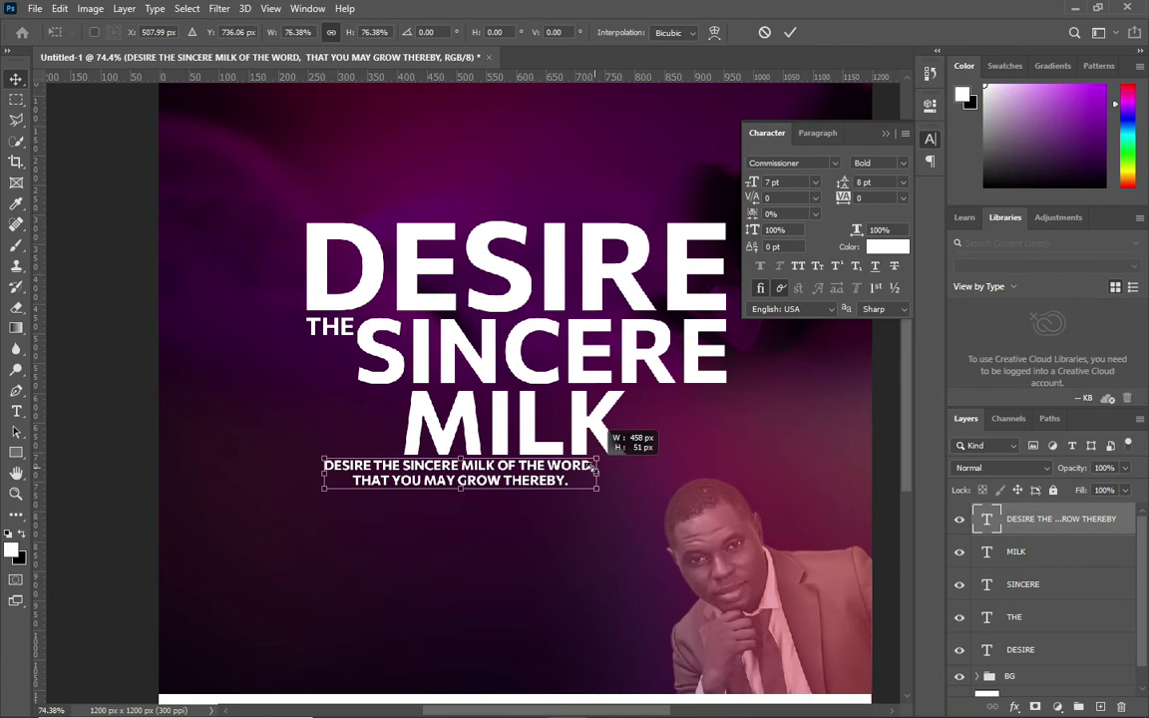
mouse_move(592, 467)
left_mouse_down()
mouse_move(505, 476)
mouse_move(550, 490)
left_mouse_up()
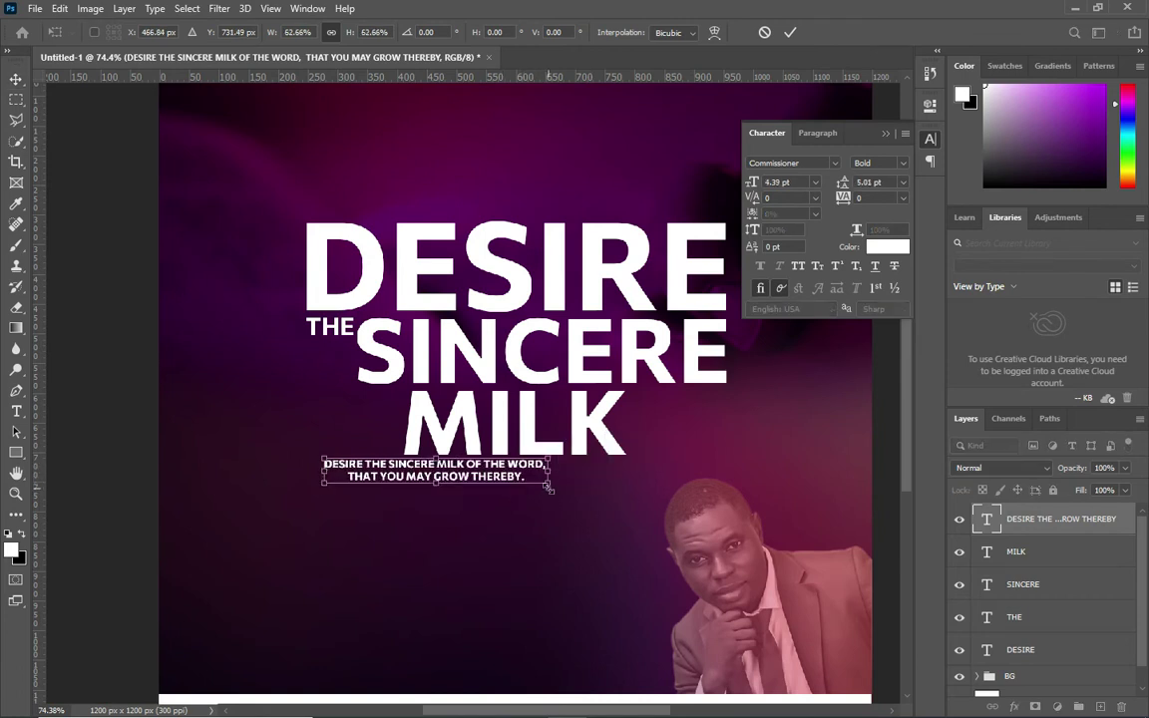
left_click_drag(550, 489, 580, 473)
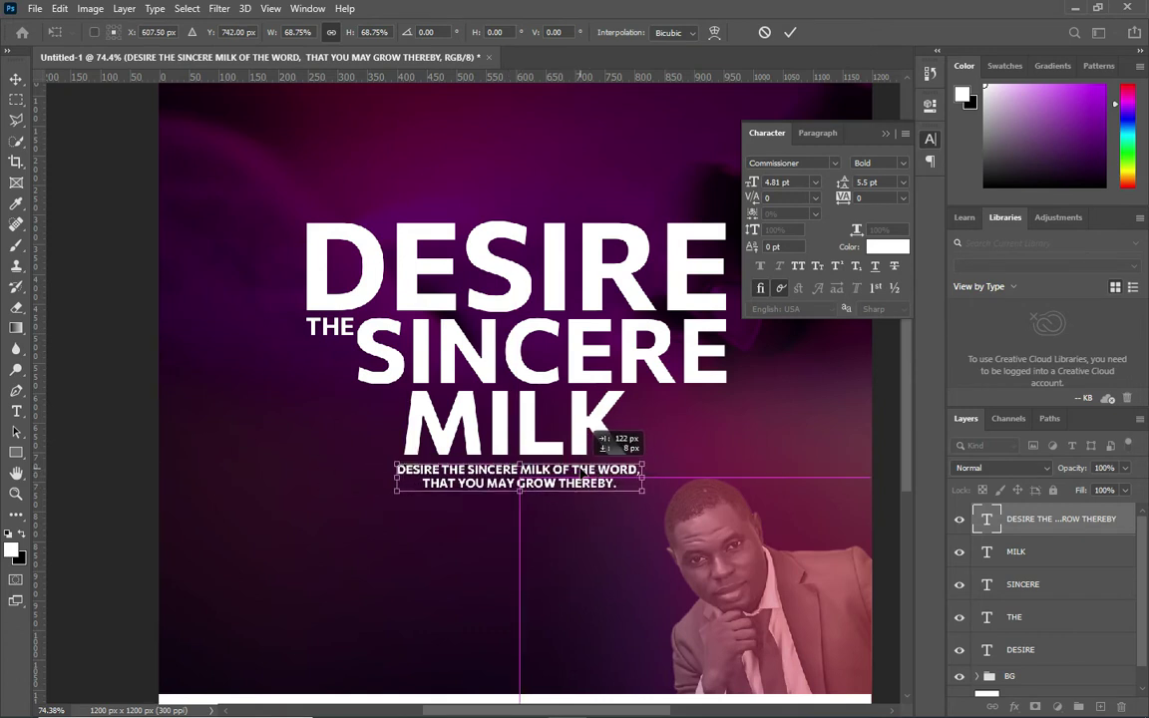
left_click(789, 32)
key("Up")
key("Up")
key("Up")
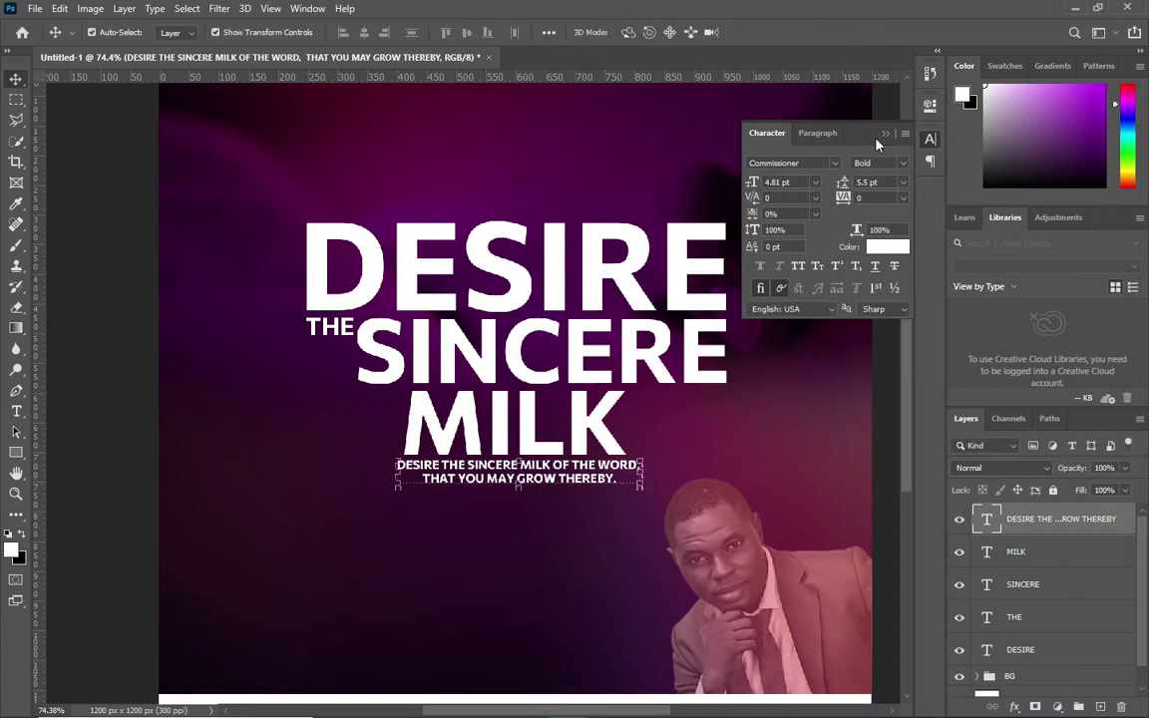
- Centre the scripture caption horizontally on the canvas beneath MILK
left_click(885, 132)
key("ctrl")
key("ctrl+a")
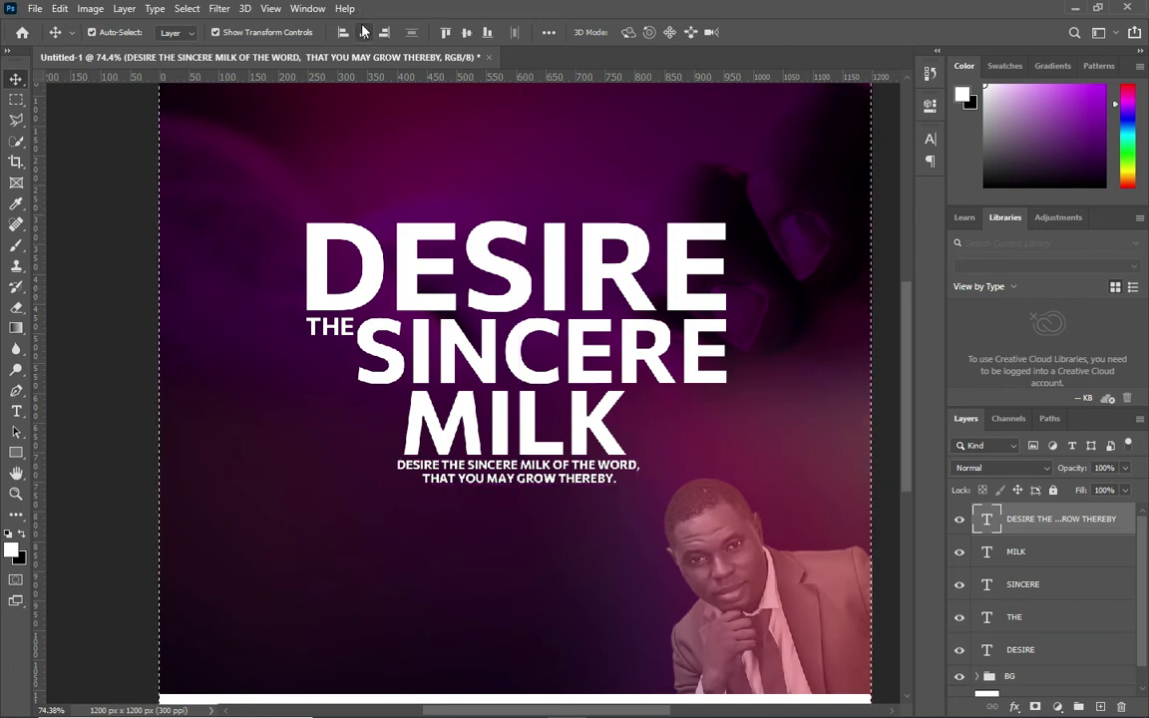
left_click(366, 37)
key("ctrl+d")
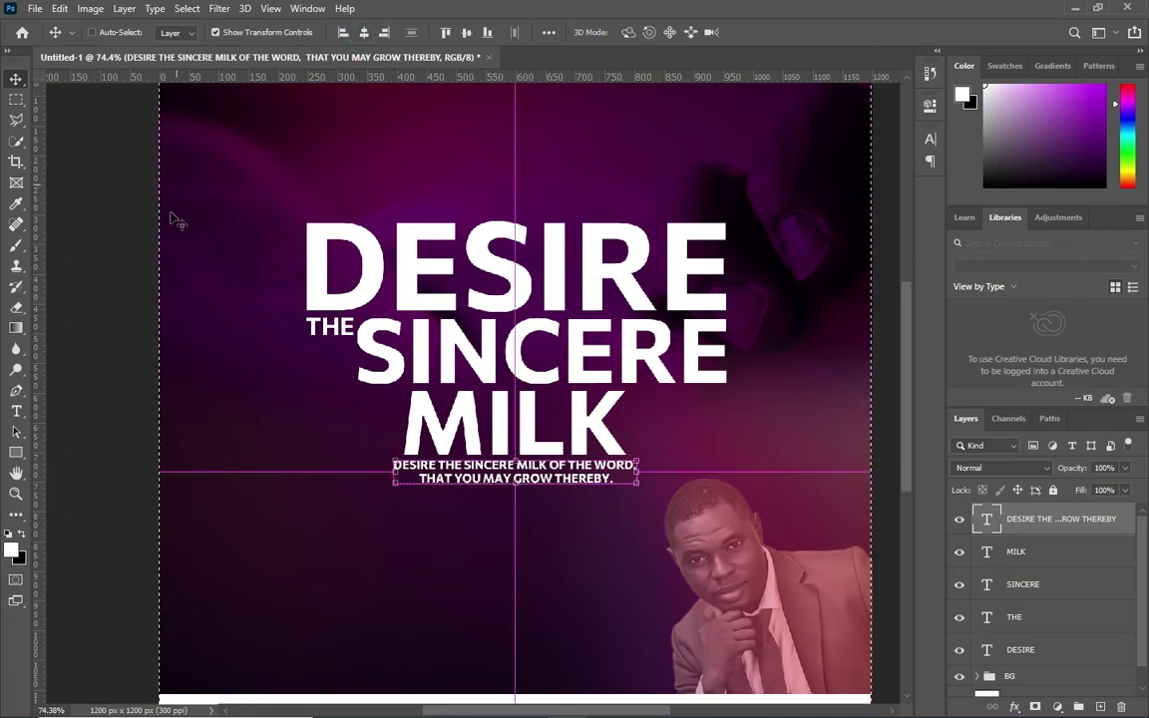
left_click(149, 618)
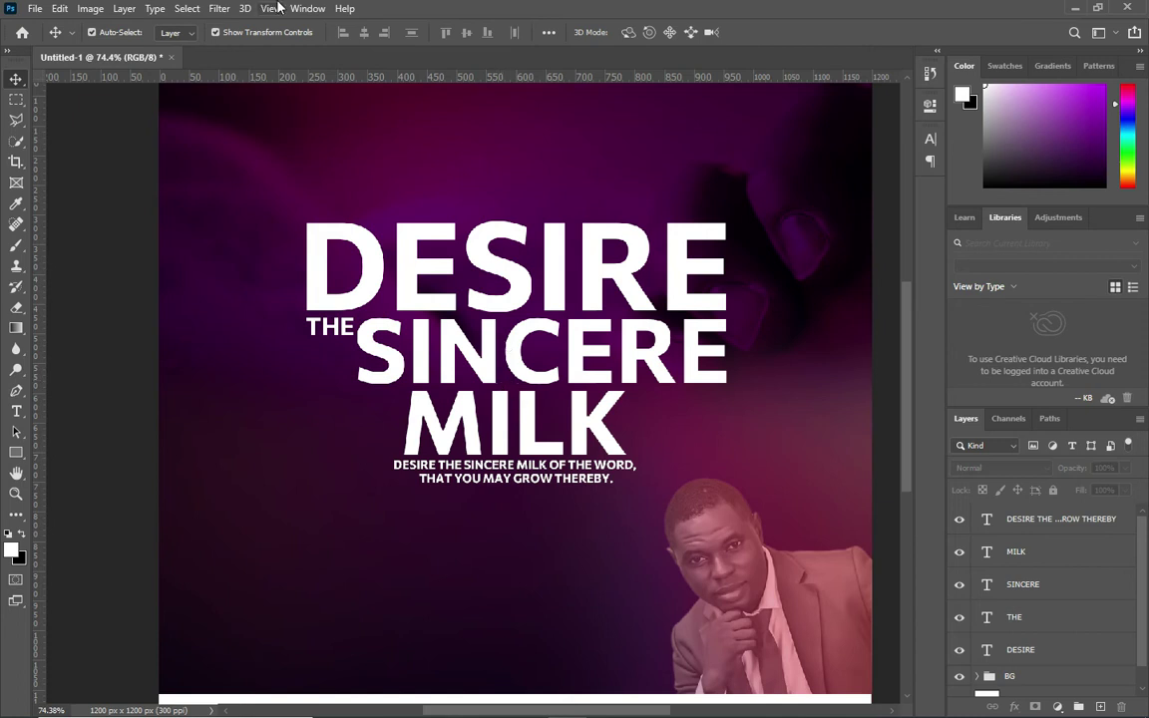
- Duplicate the scripture caption below itself and retype the copy as '1 Peter 2:2'
scroll(529, 482, "up", 2)
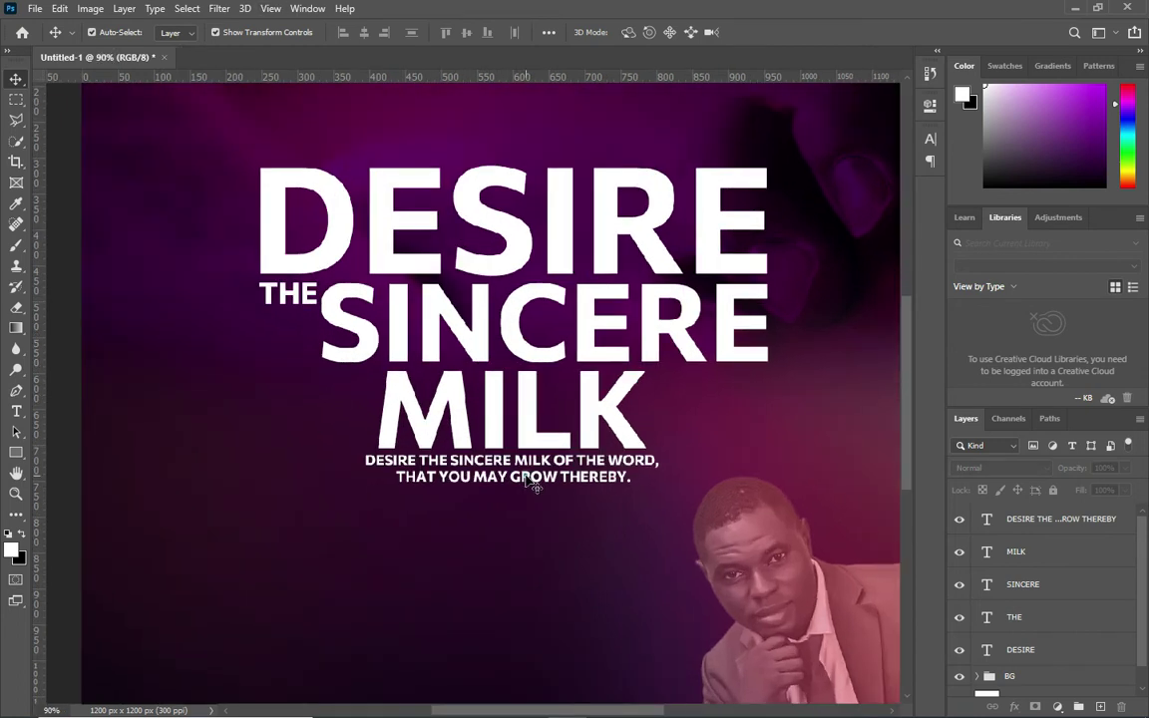
left_click(532, 484)
left_click_drag(541, 484, 371, 517)
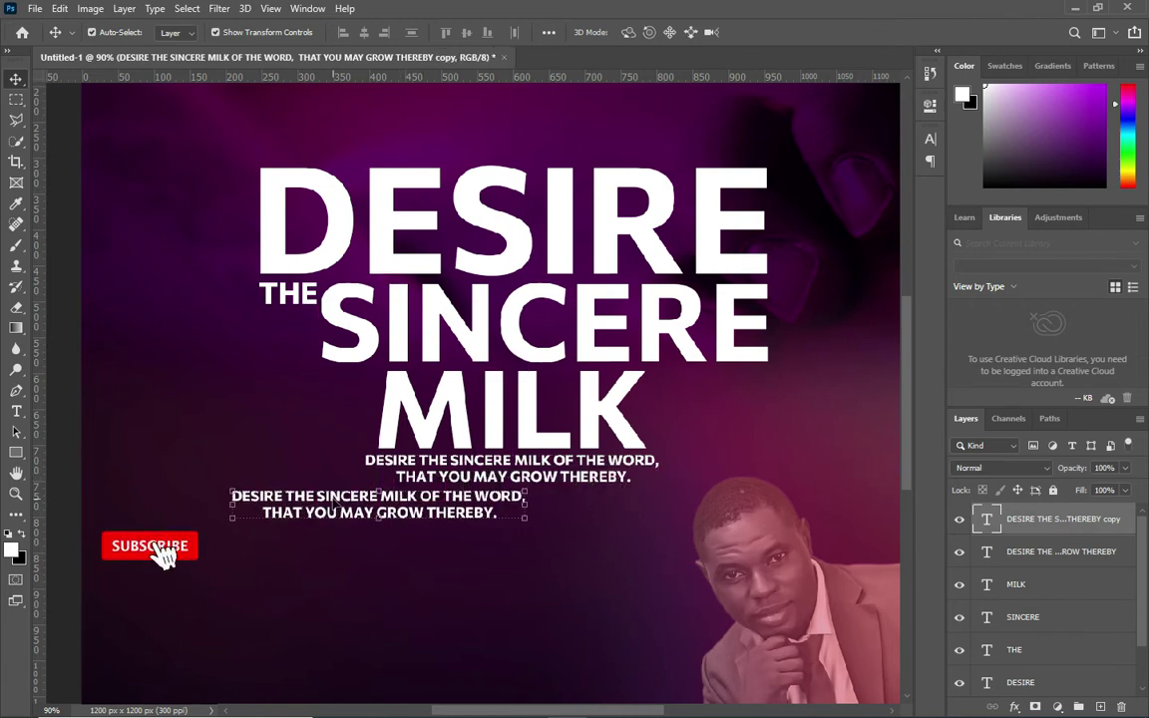
double_click(351, 495)
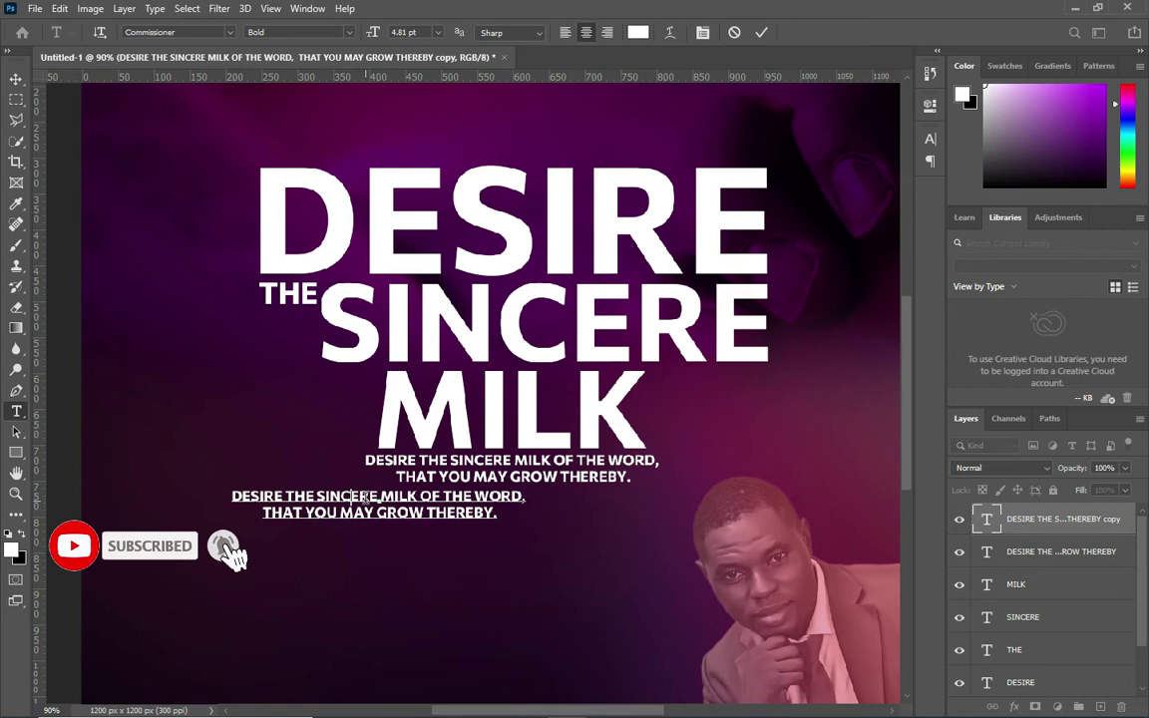
left_click(358, 497)
key("ctrl+a")
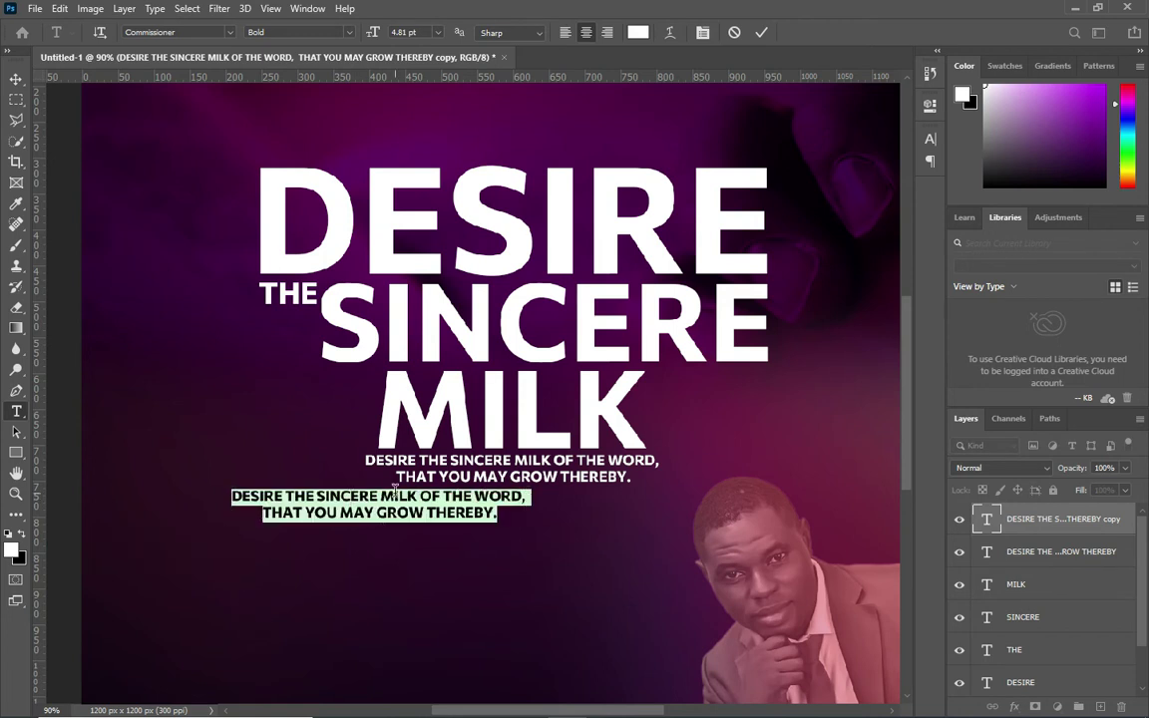
key("BackSpace")
type("1")
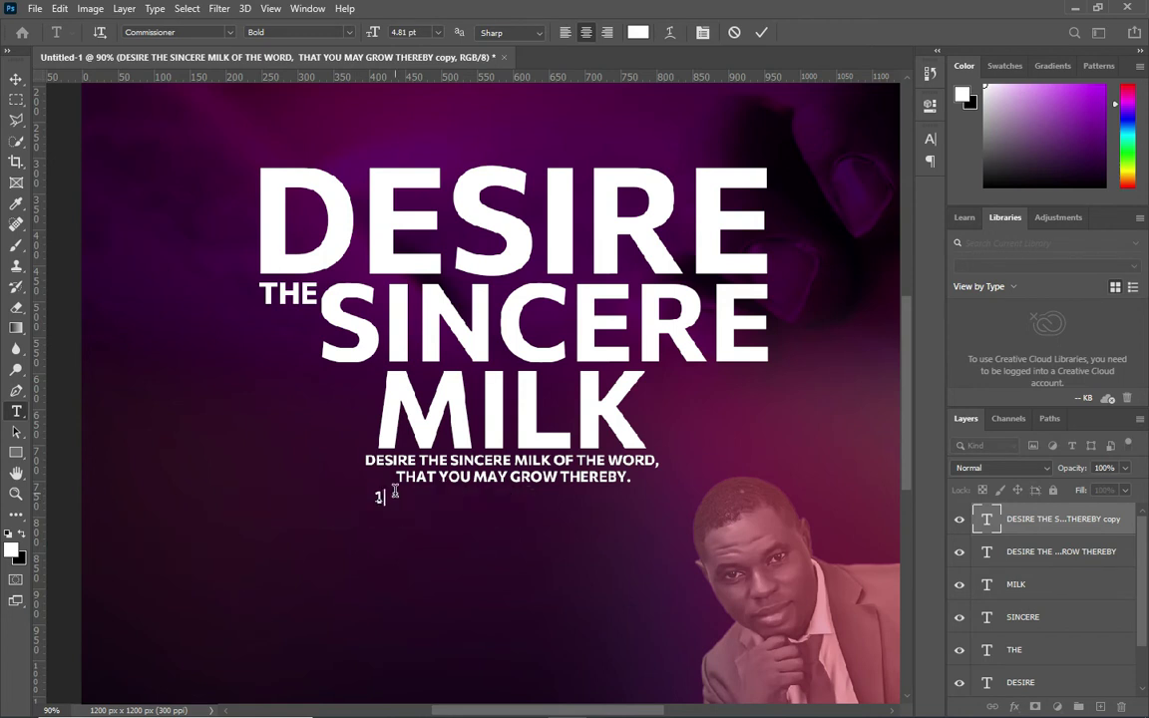
type("Peter ")
type("2:2")
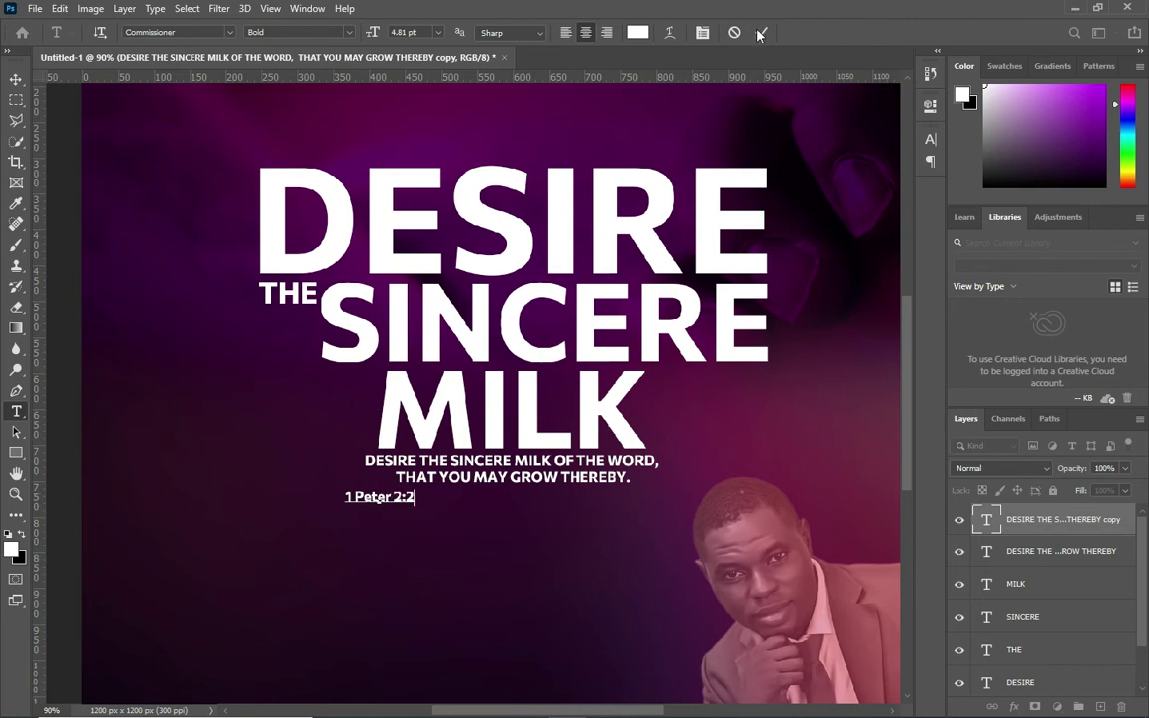
left_click(760, 33)
left_click(1015, 552)
left_click(14, 544)
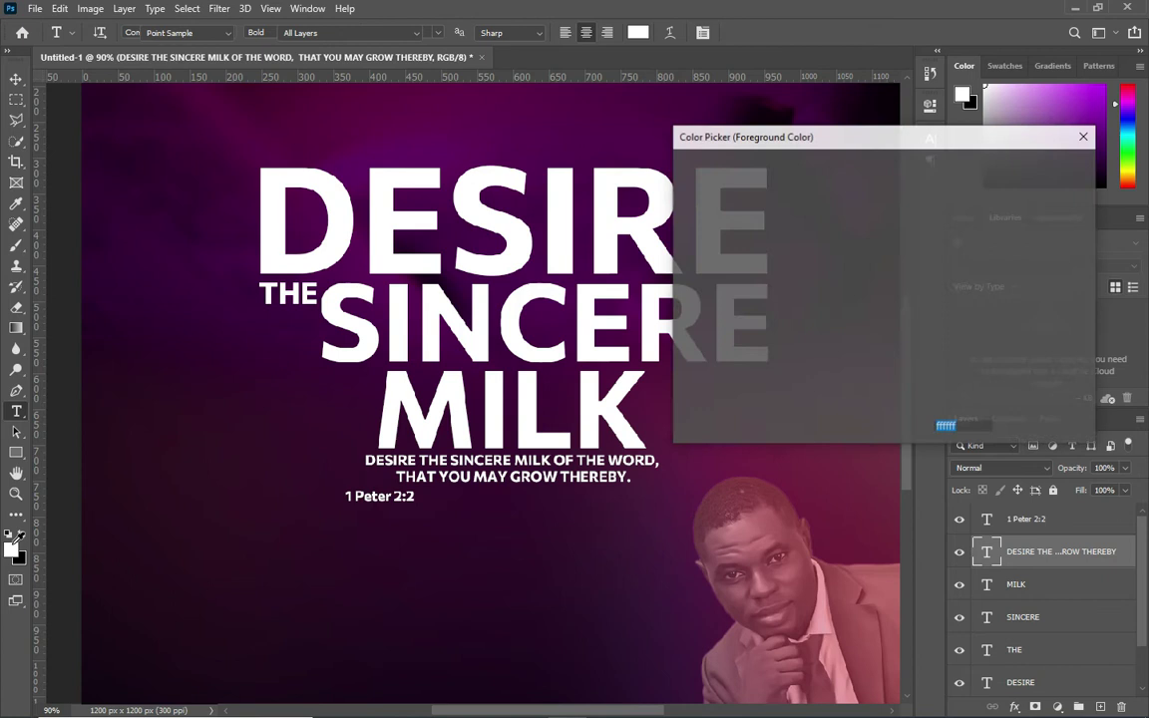
- Draw a 129 × 31 px purple rectangle with rounded corners behind the 1 Peter 2:2 reference
left_click(1042, 194)
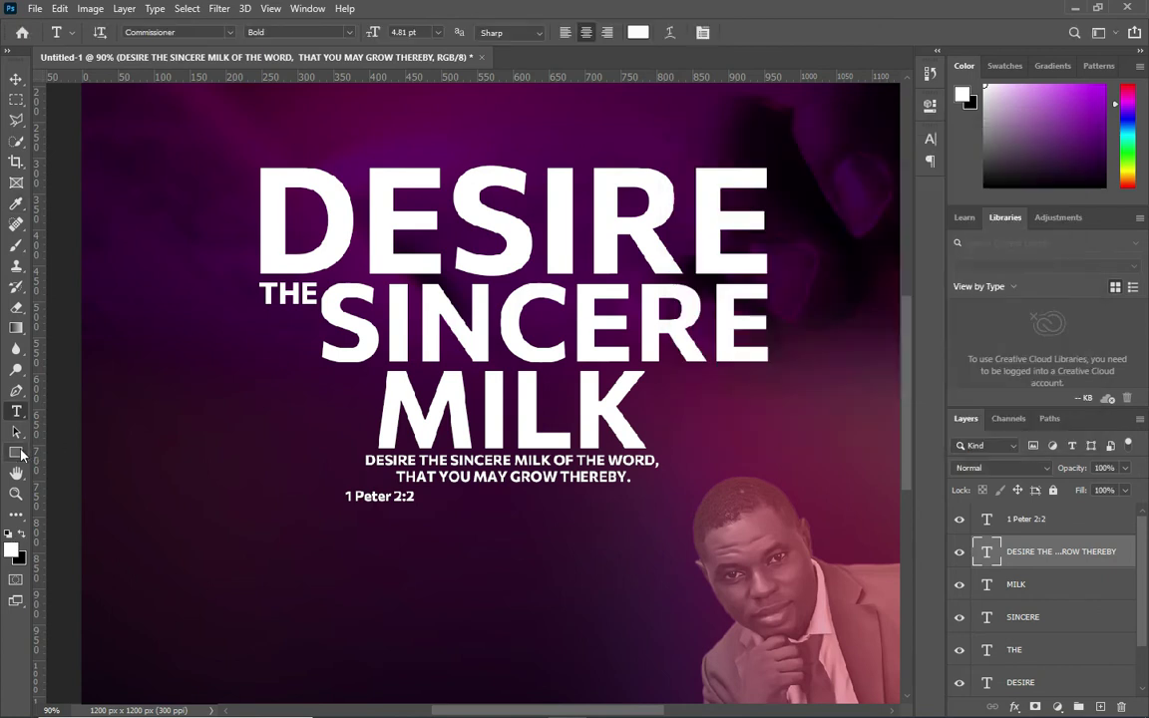
right_click(16, 452)
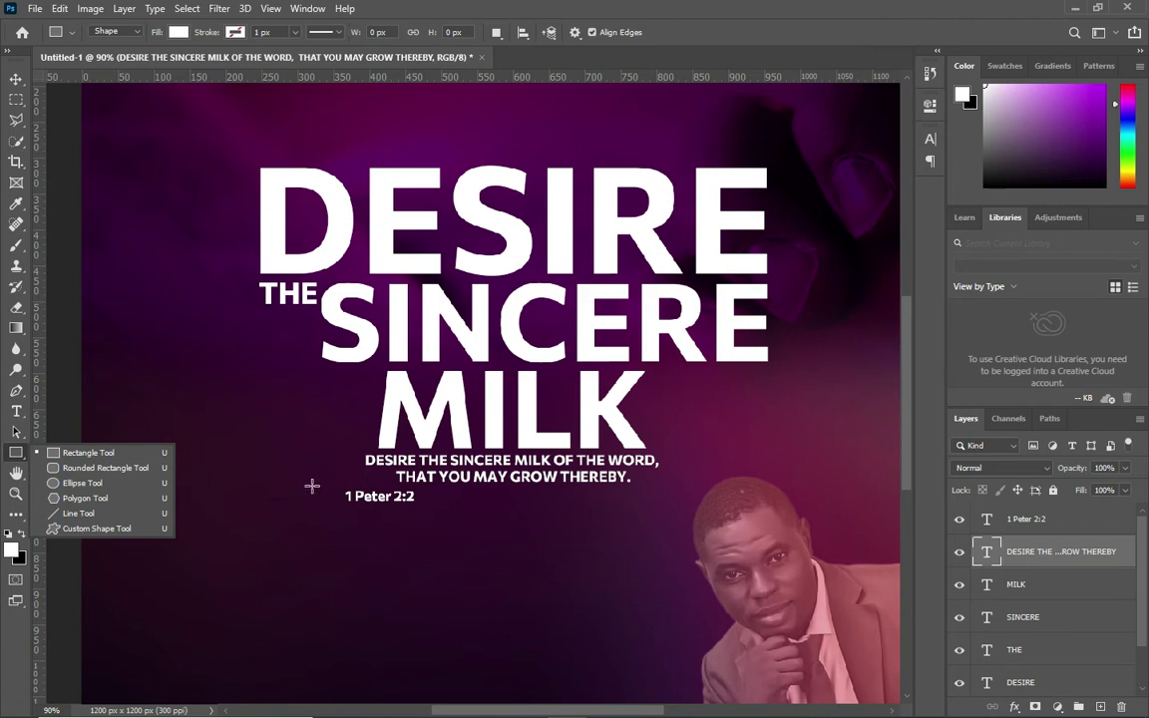
left_click_drag(311, 486, 406, 509)
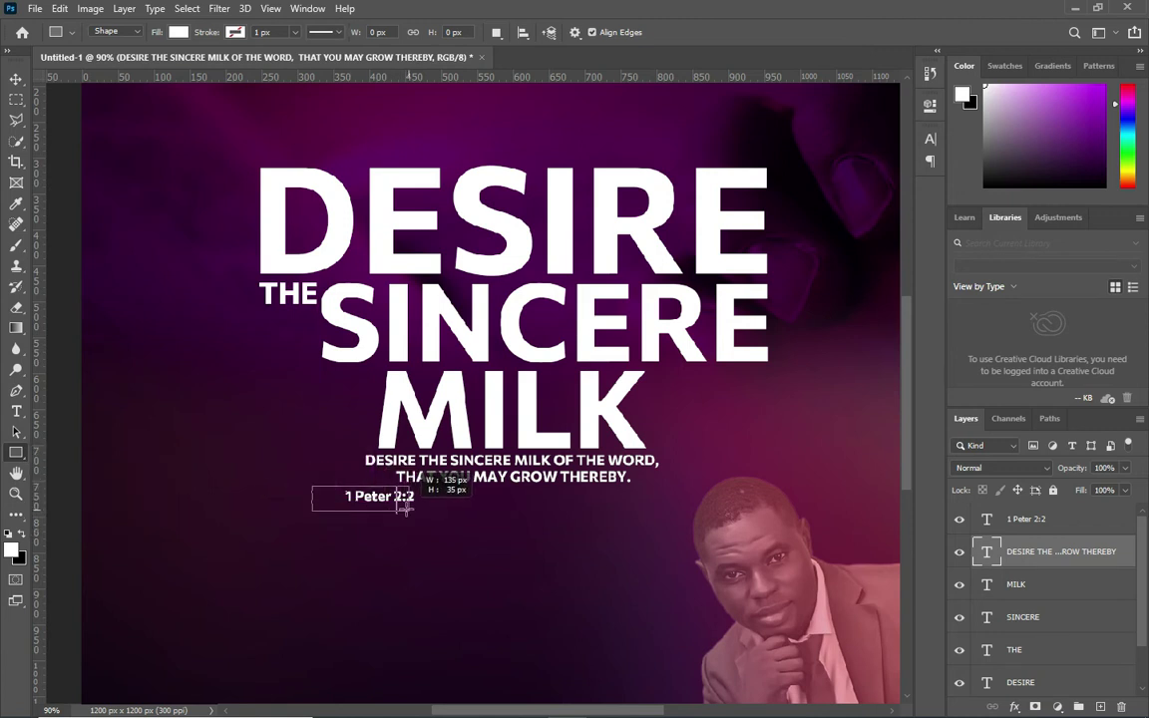
left_click_drag(406, 509, 403, 509)
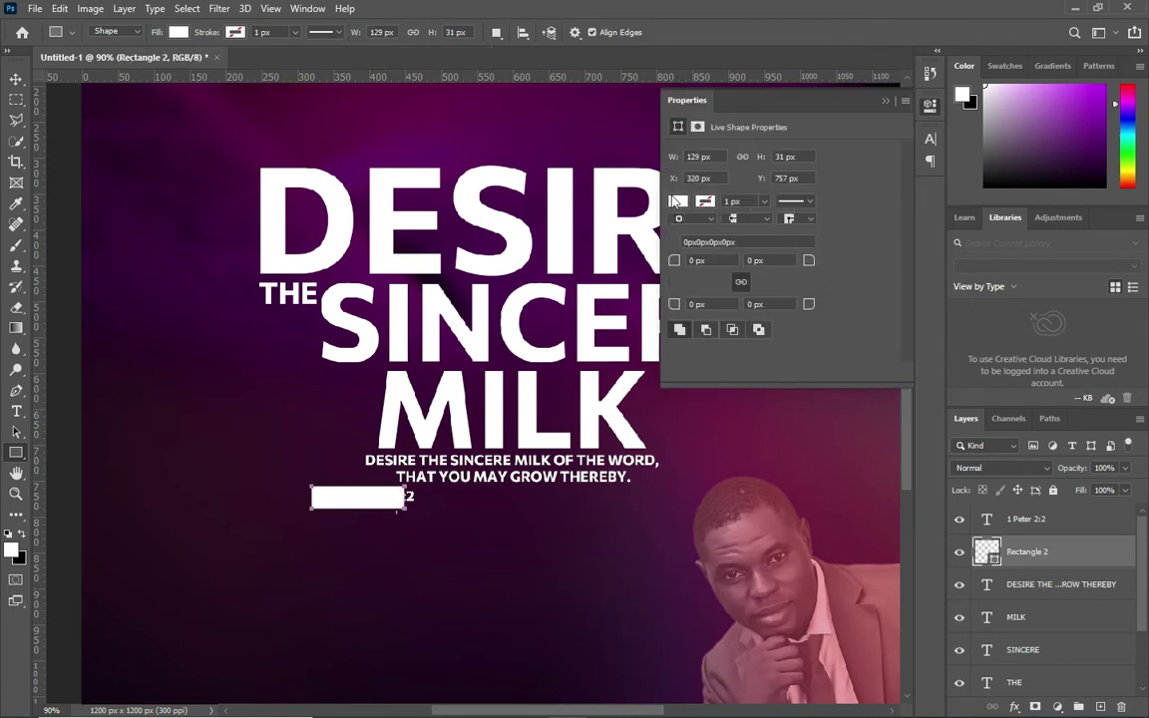
left_click(679, 202)
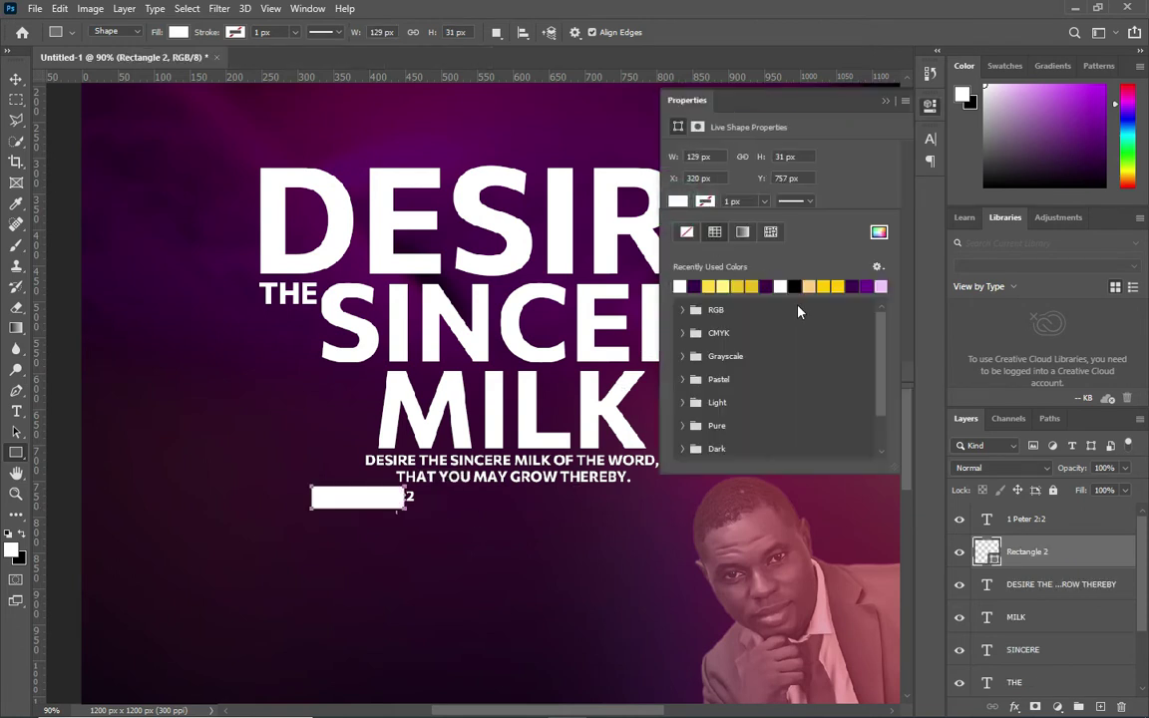
left_click(865, 287)
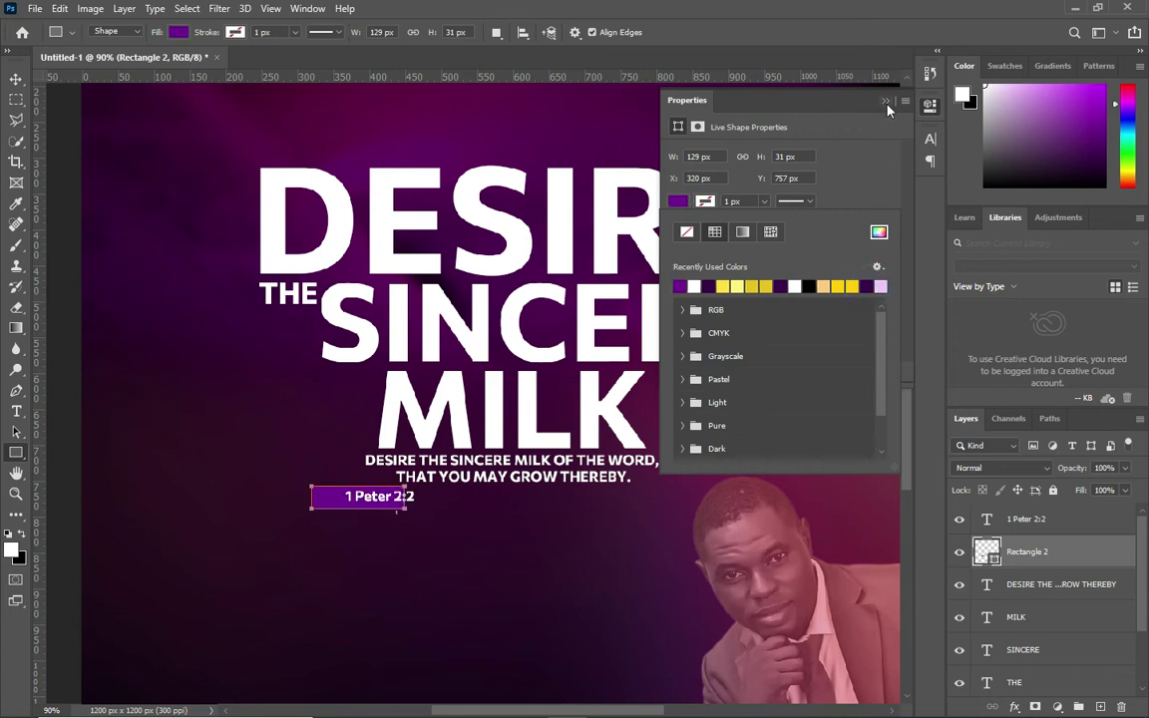
left_click(811, 260)
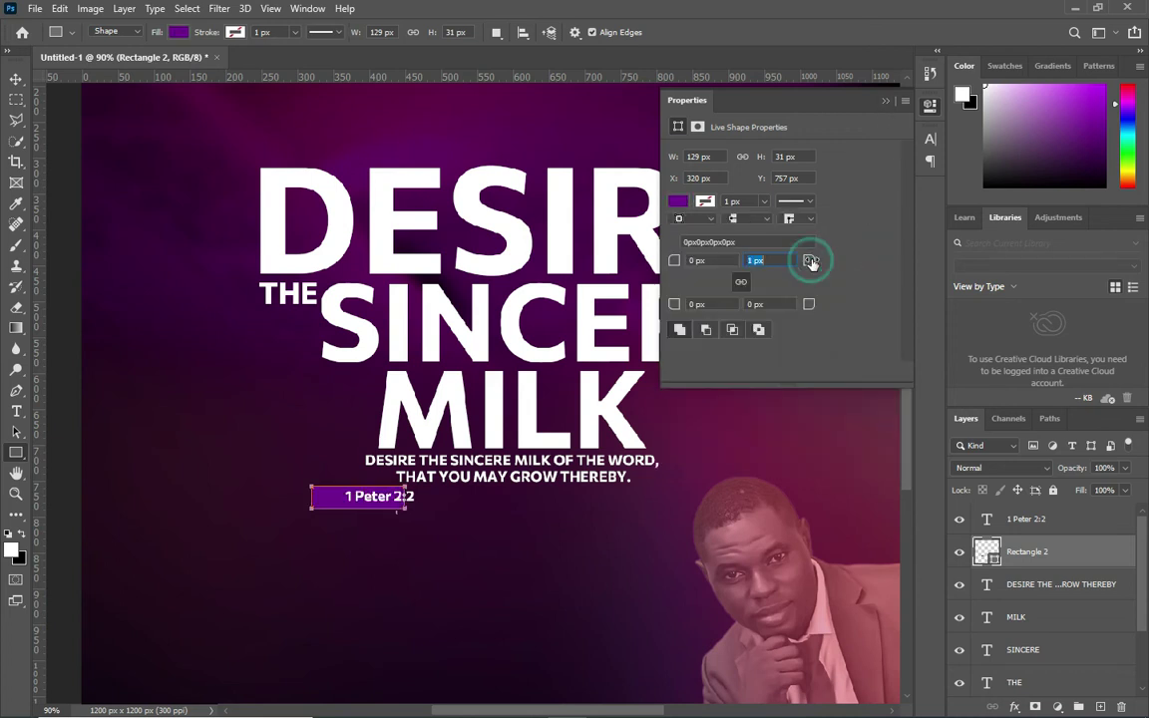
left_click(883, 101)
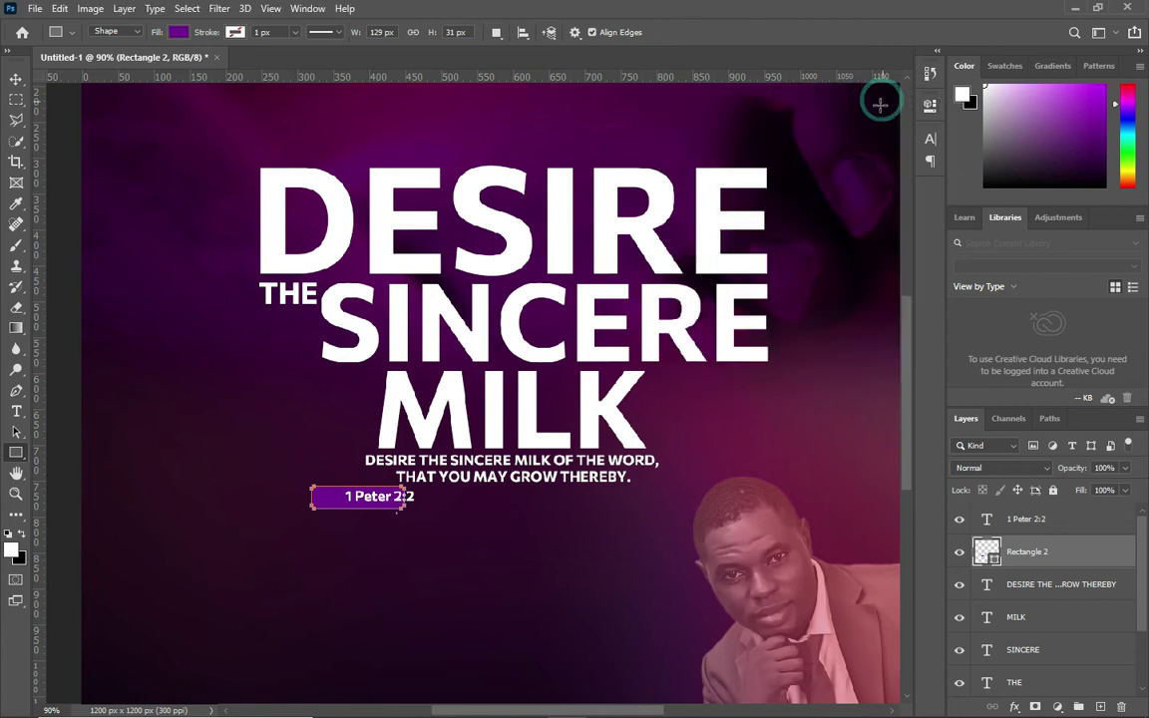
left_click(16, 78)
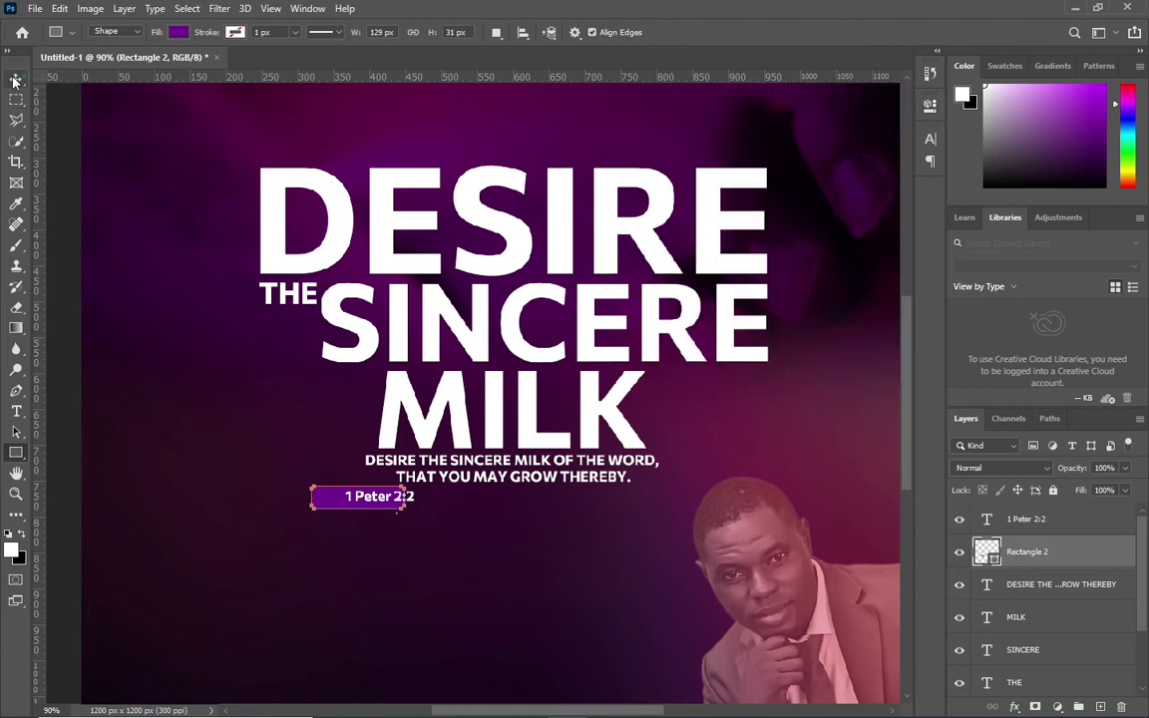
- Select the 1 Peter 2:2 text layer and shift it a few pixels left
left_click(998, 519)
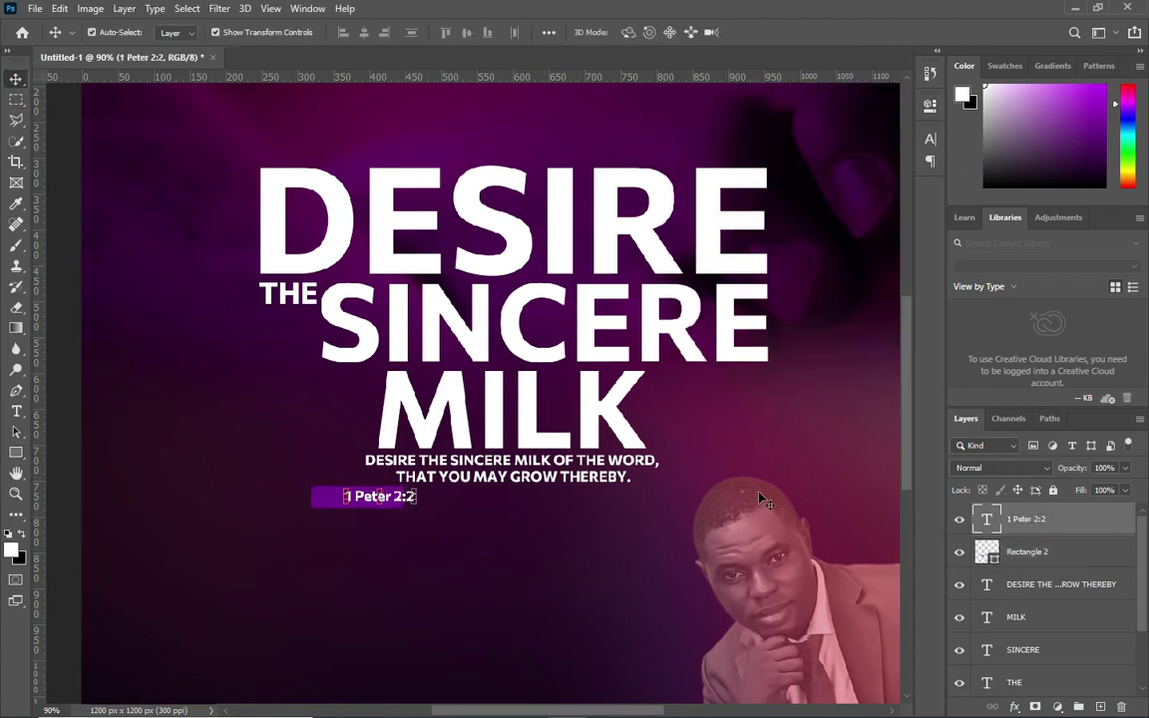
left_click_drag(384, 500, 367, 502)
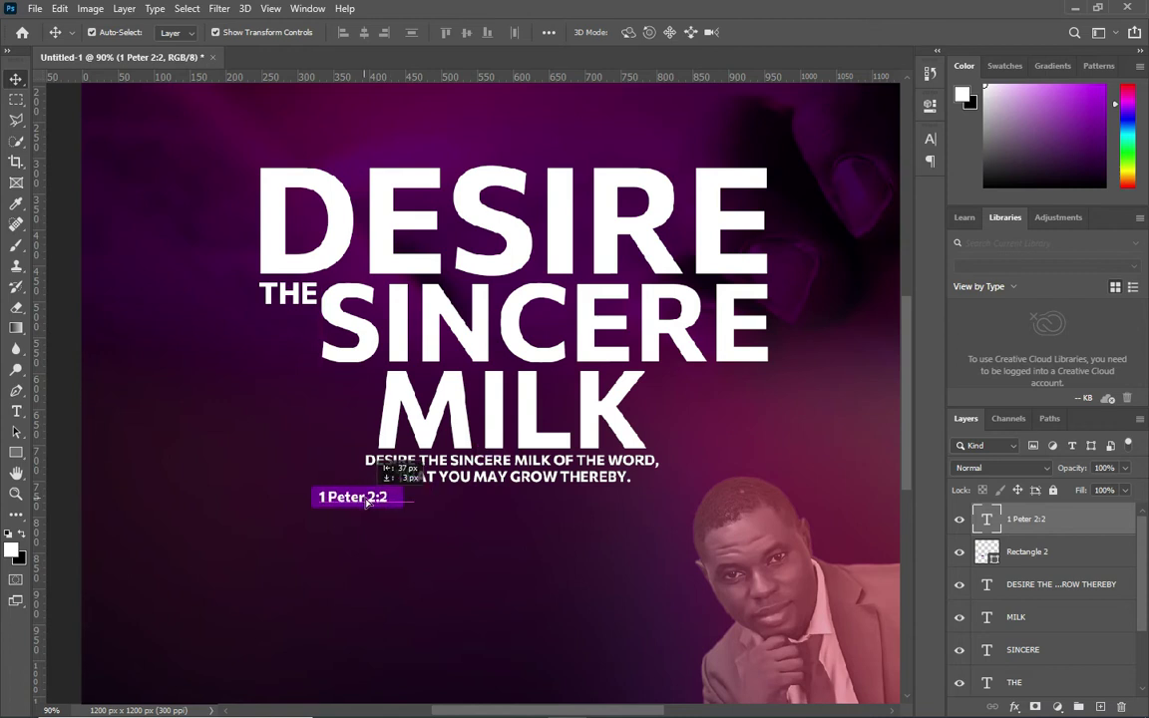
left_click_drag(367, 502, 363, 500)
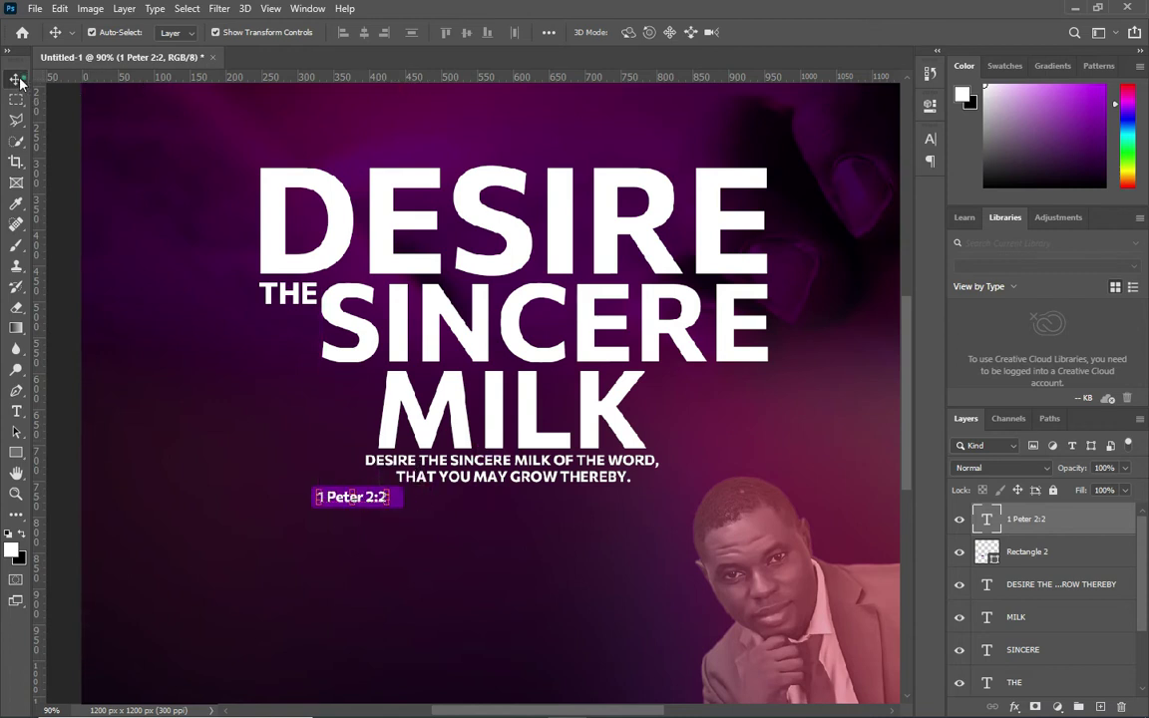
scroll(410, 533, "up", 3)
scroll(410, 533, "up", 3)
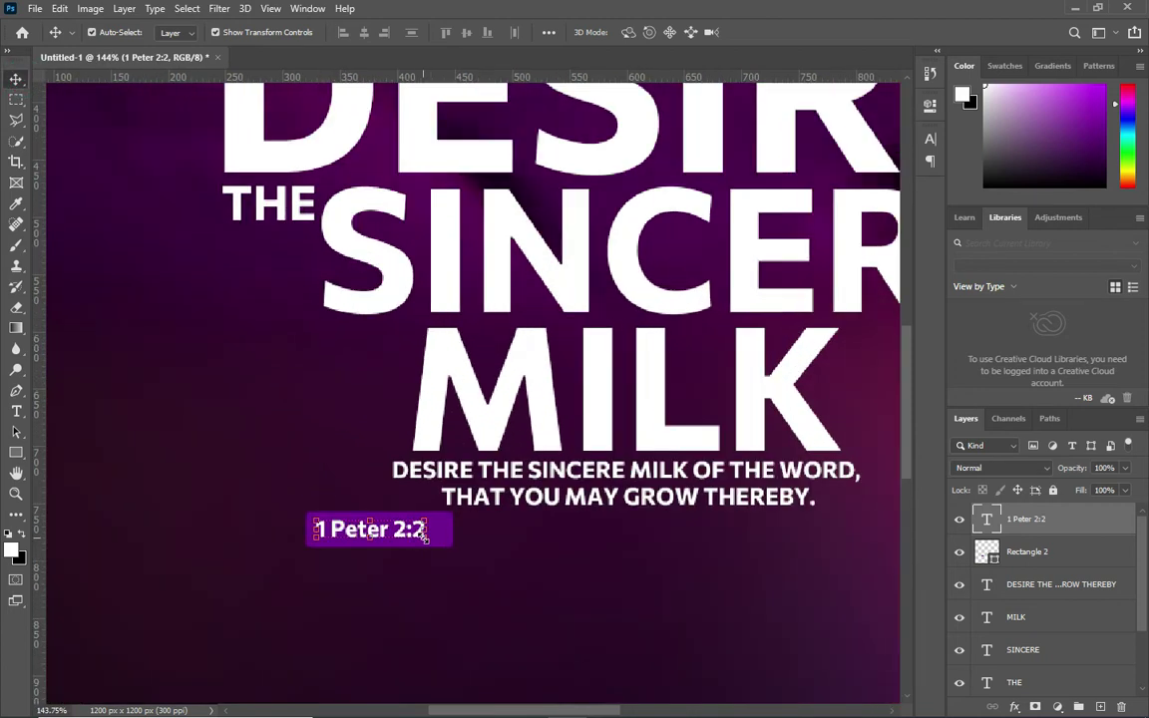
- Enlarge the 1 Peter 2:2 text to about 112% and add Rectangle 2 to the selection
left_click_drag(426, 536, 431, 542)
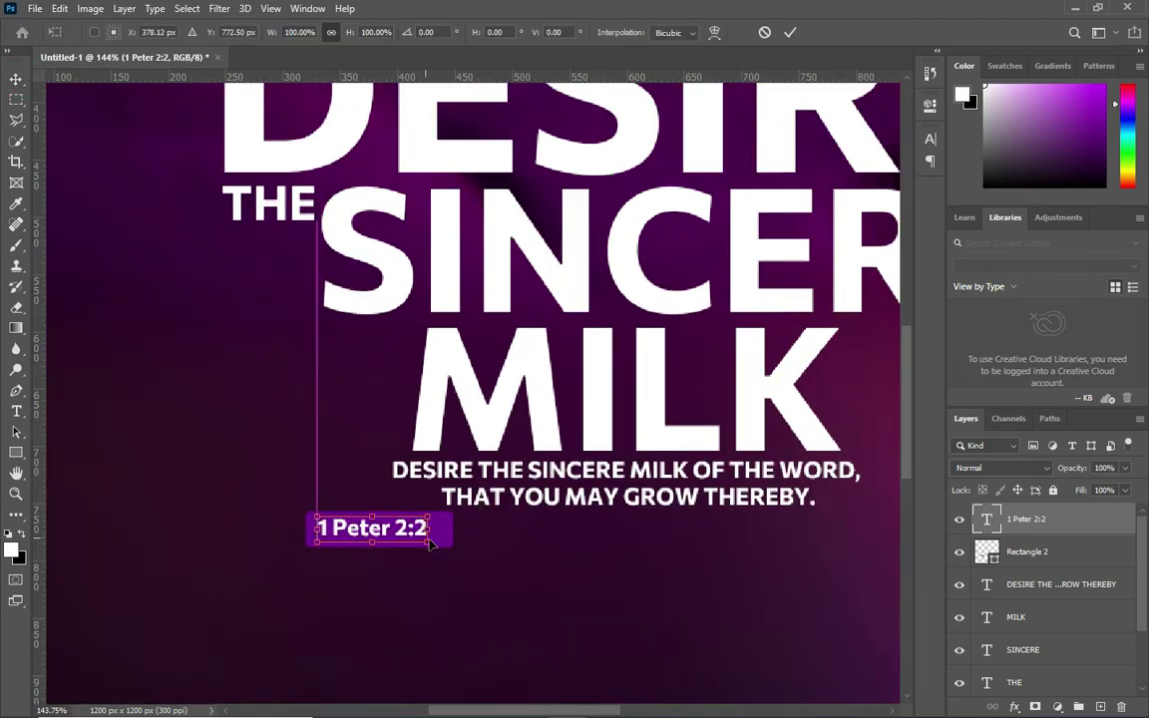
mouse_move(430, 542)
left_mouse_down()
mouse_move(443, 545)
mouse_move(410, 538)
left_mouse_up()
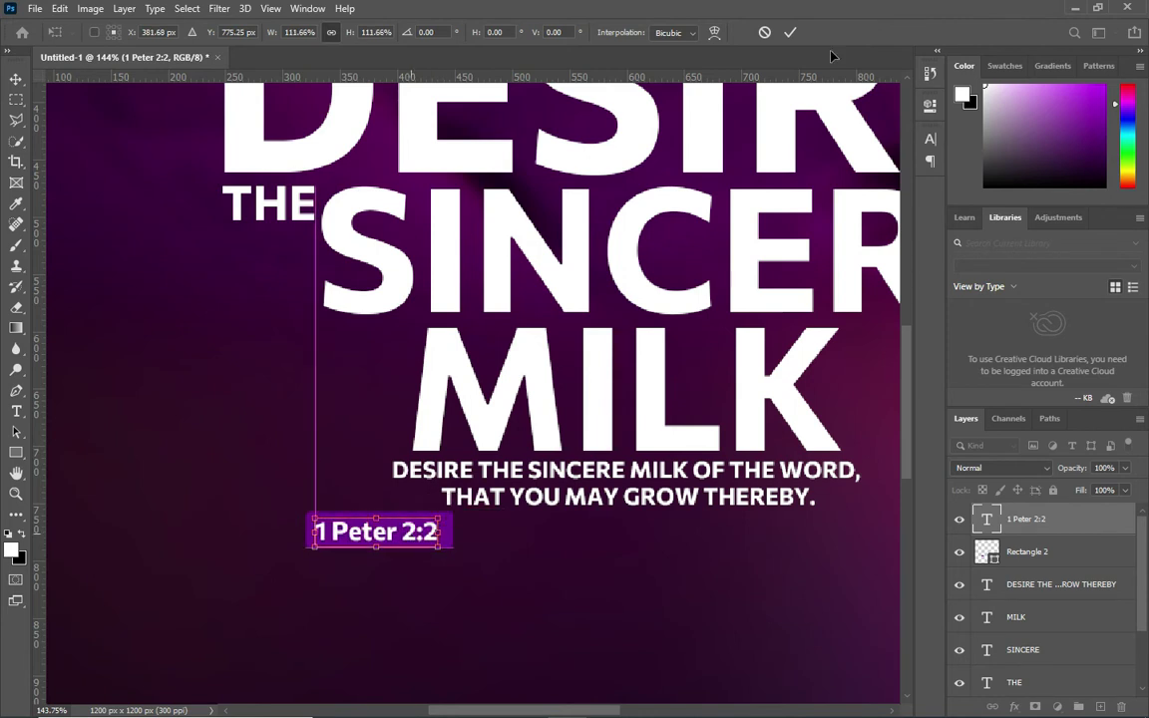
left_click(789, 32)
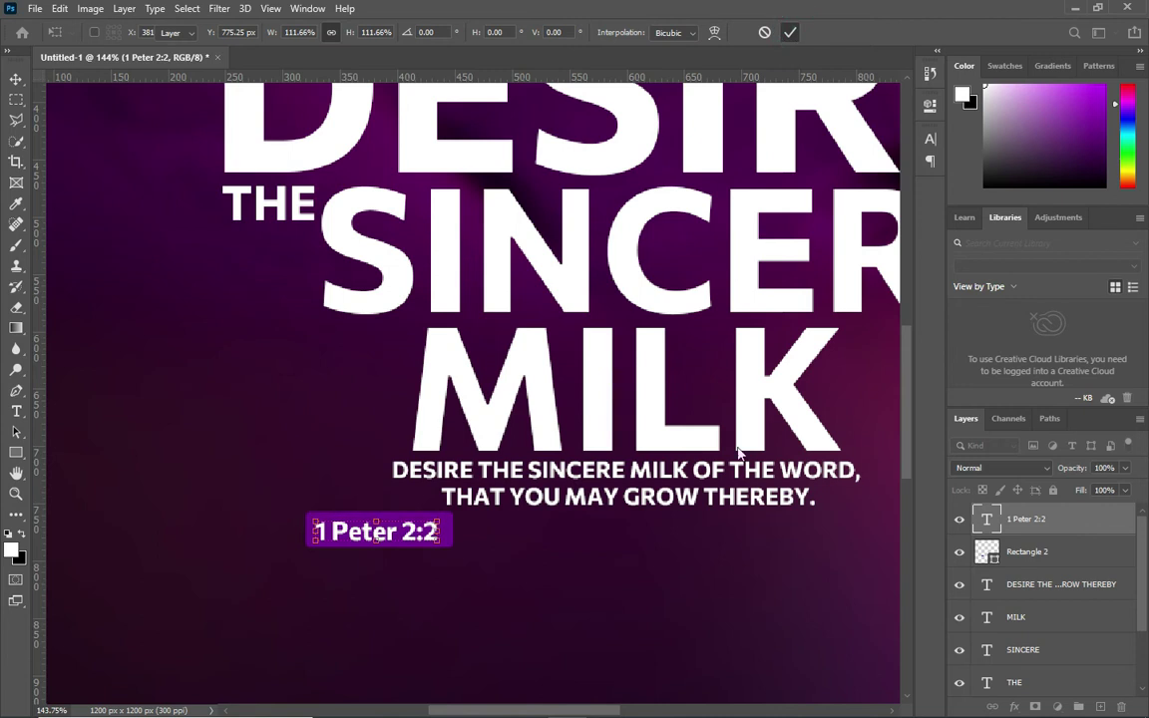
left_click(1024, 554, "shift")
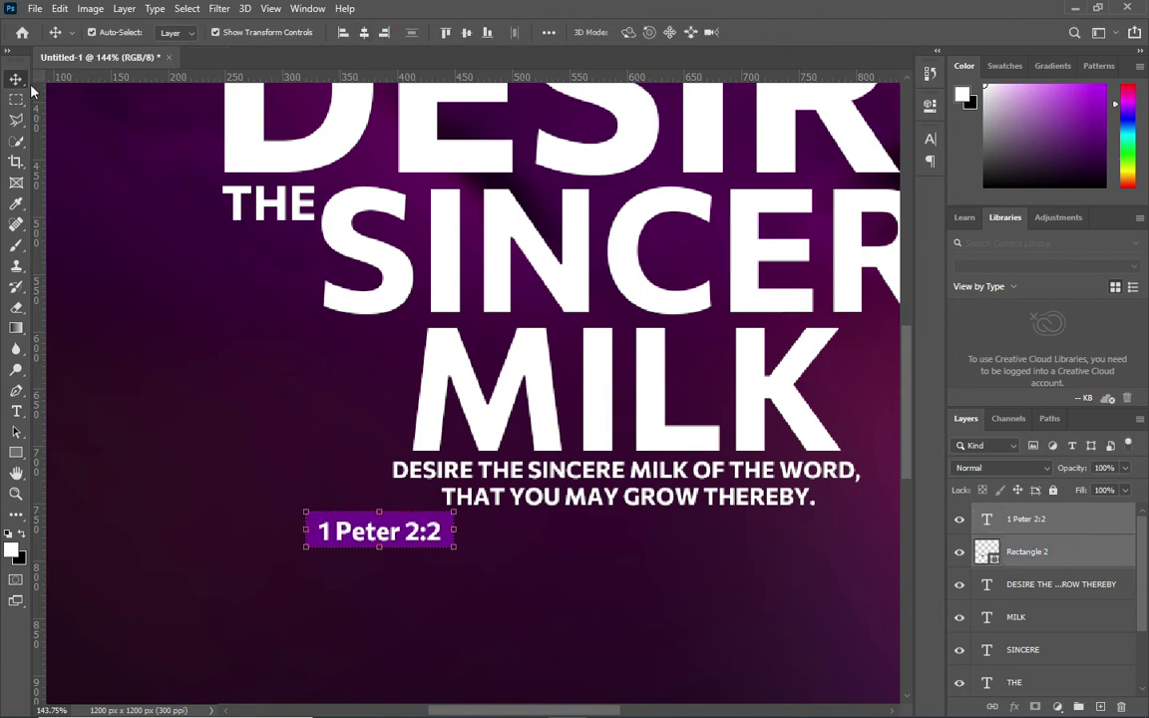
scroll(324, 224, "down", 1, "alt")
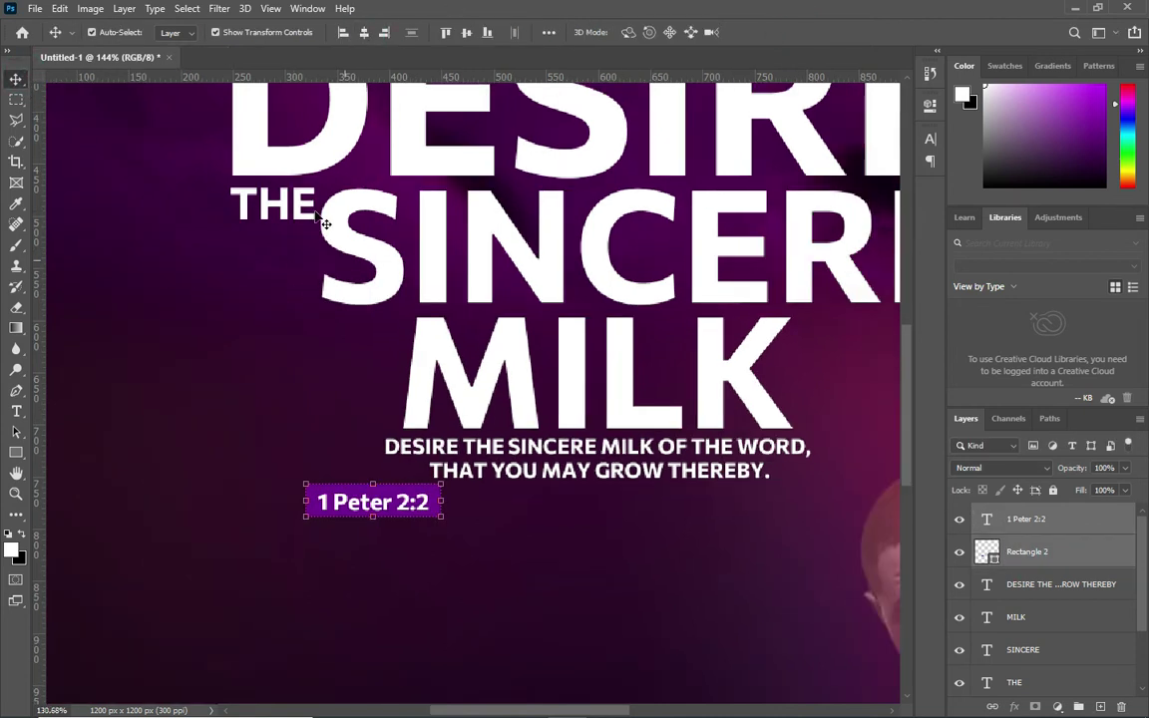
scroll(324, 224, "down", 2, "alt")
scroll(760, 344, "down", 1, "alt")
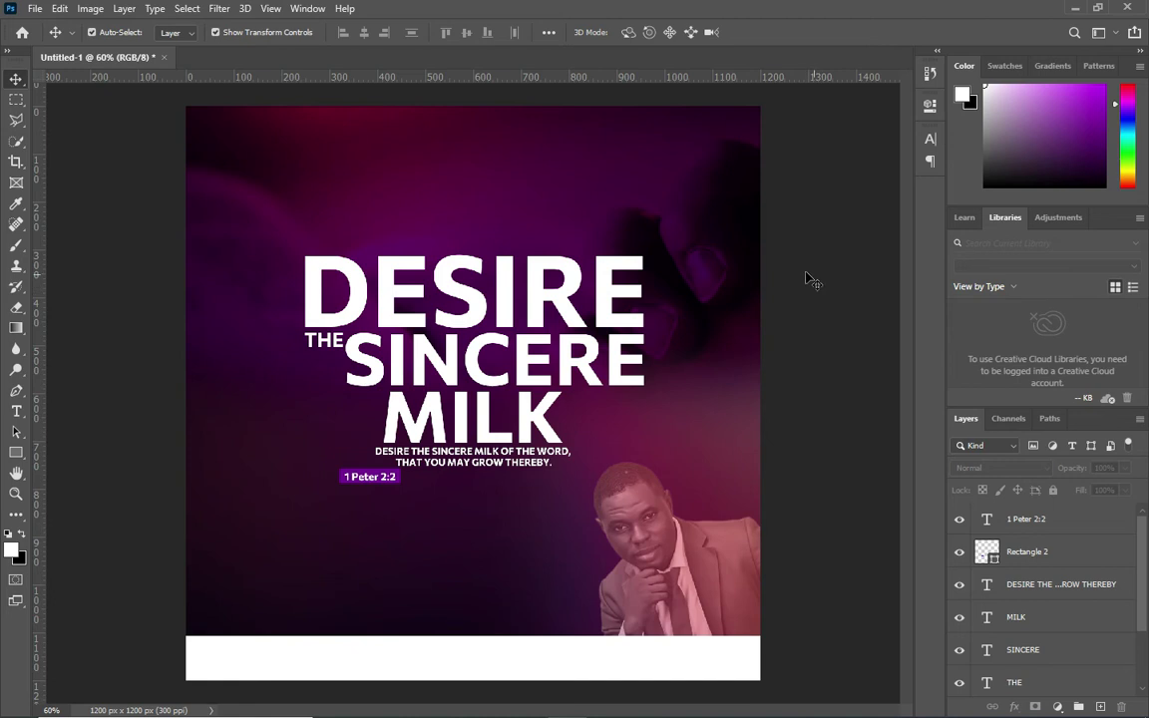
scroll(768, 278, "down", 1, "alt")
scroll(758, 273, "down", 1, "alt")
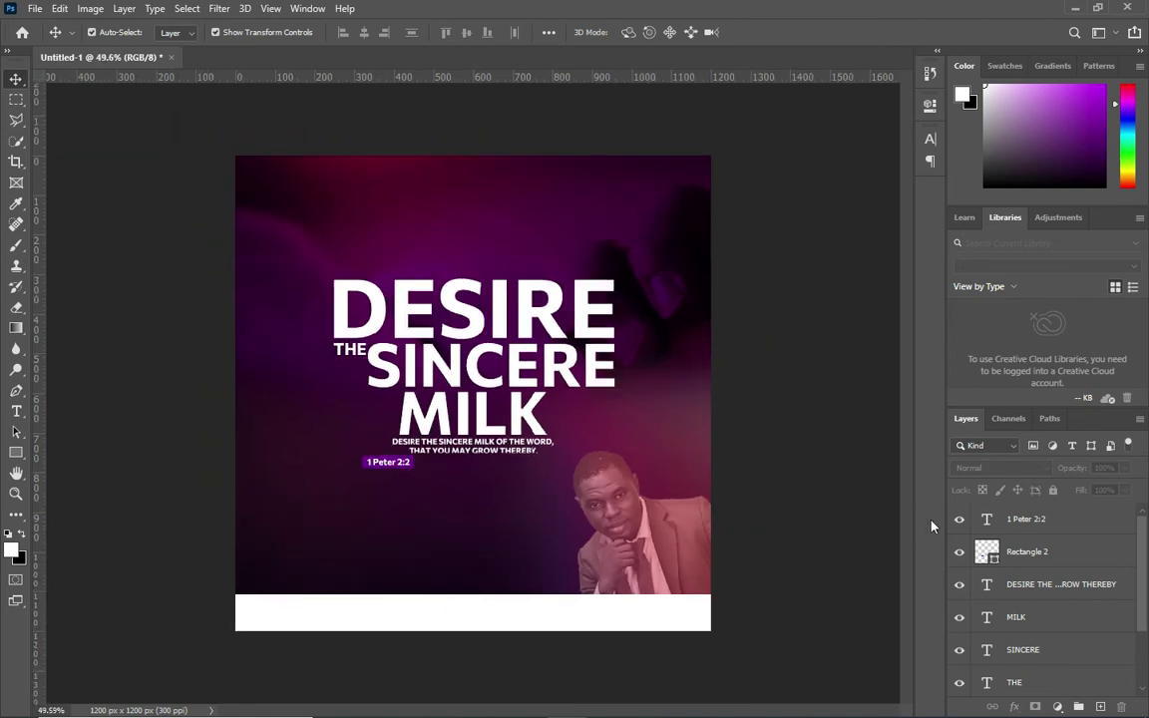
- Select the four title word layers and apply the gold gradient preset
scroll(1037, 558, "down", 2)
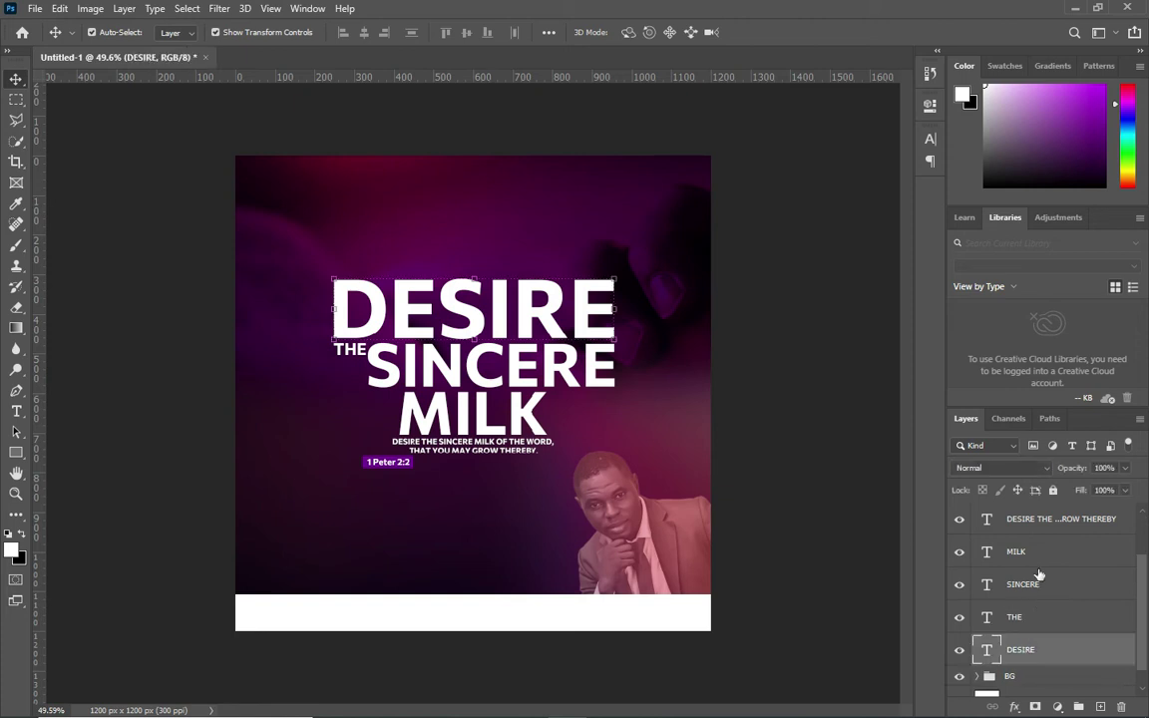
left_click(1032, 551, "shift")
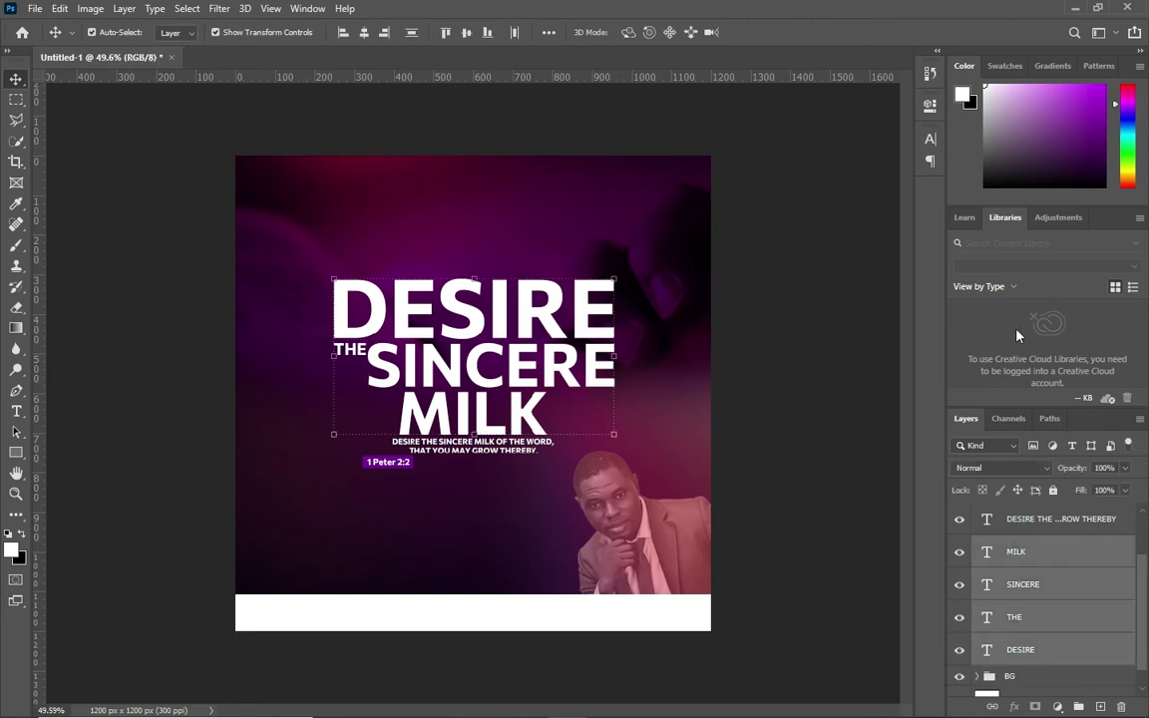
left_click(1051, 67)
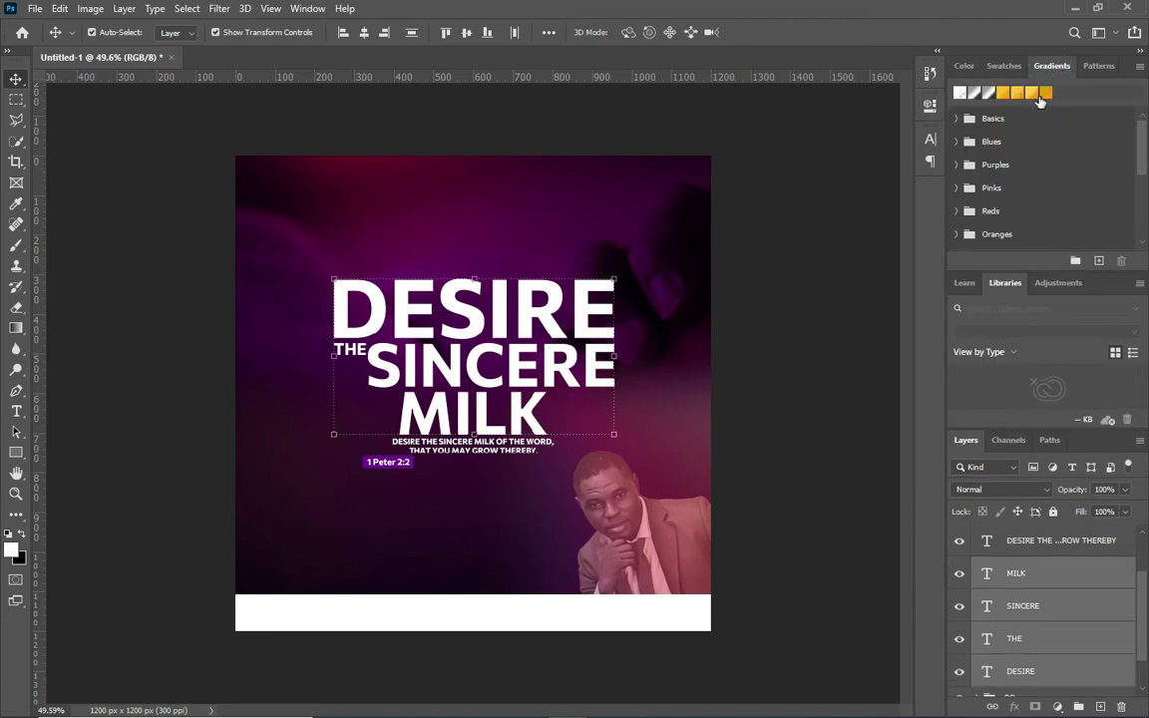
left_click(1017, 95)
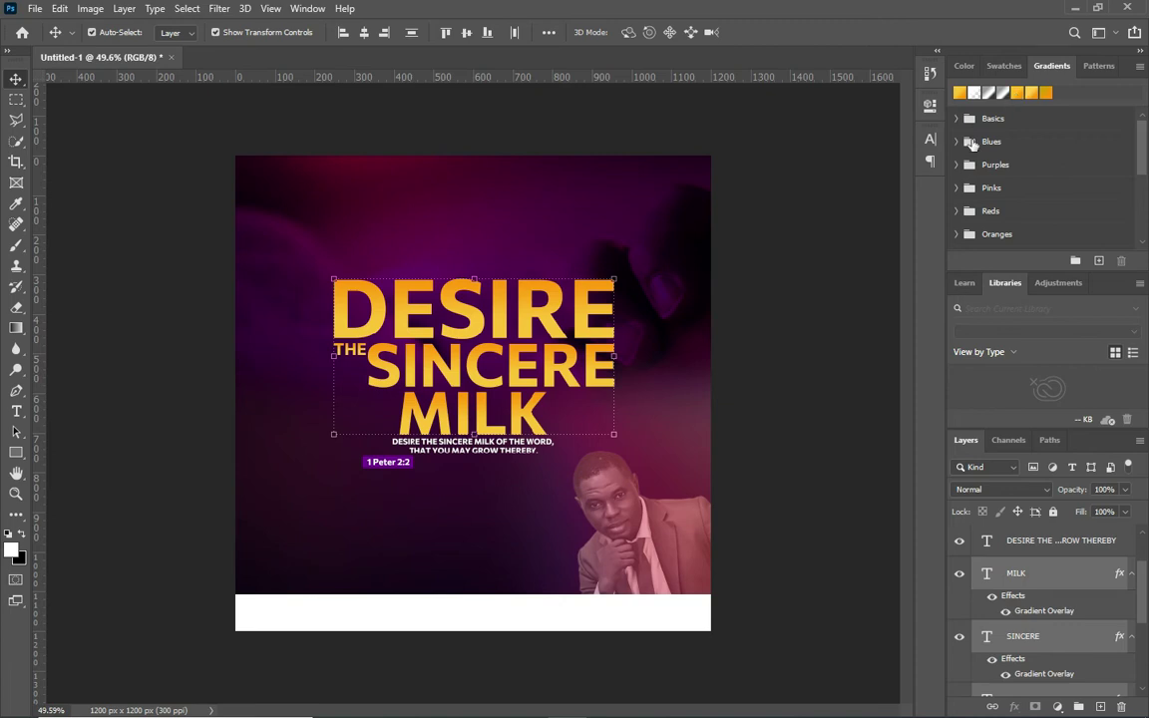
left_click(823, 289)
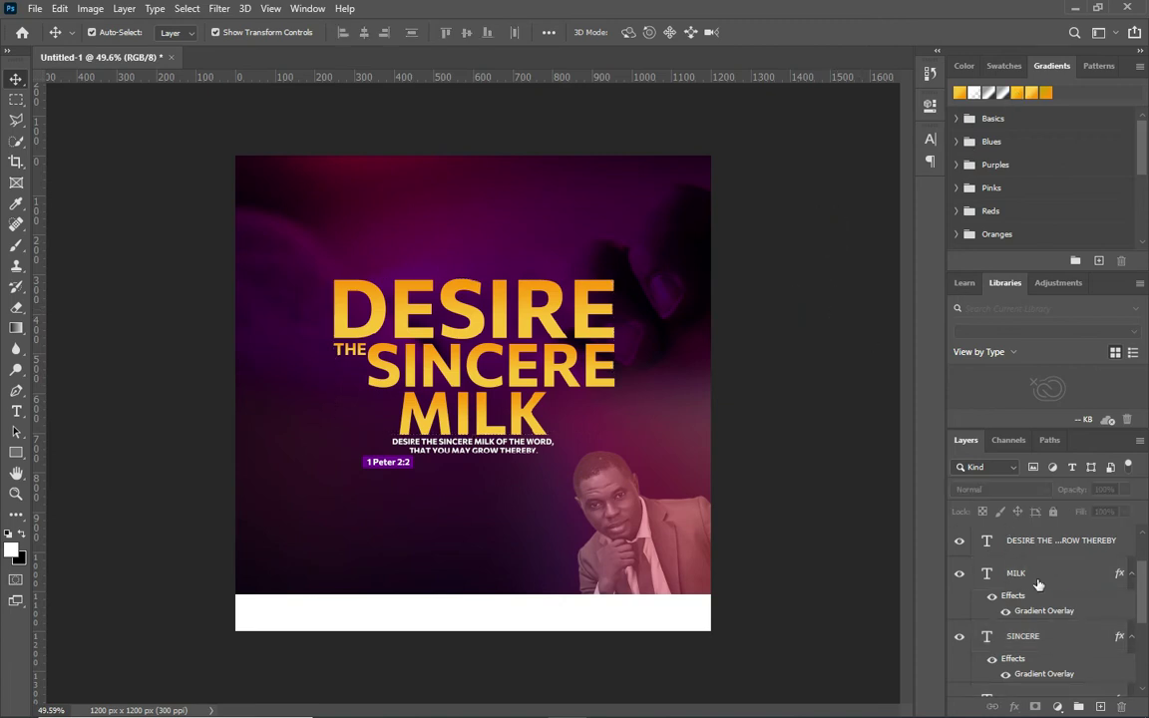
- Collapse the effects lists of the MILK, SINCERE, THE and DESIRE layers
left_click(1131, 574)
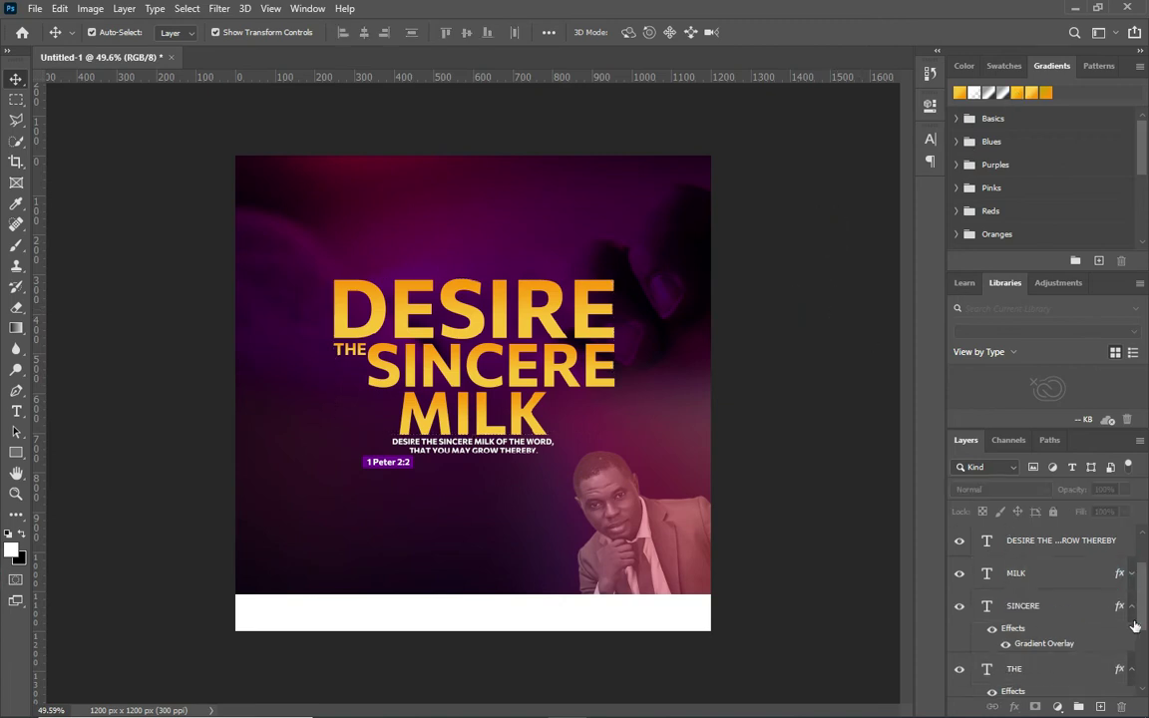
left_click(1132, 612)
left_click(1131, 639)
scroll(1030, 618, "down", 1)
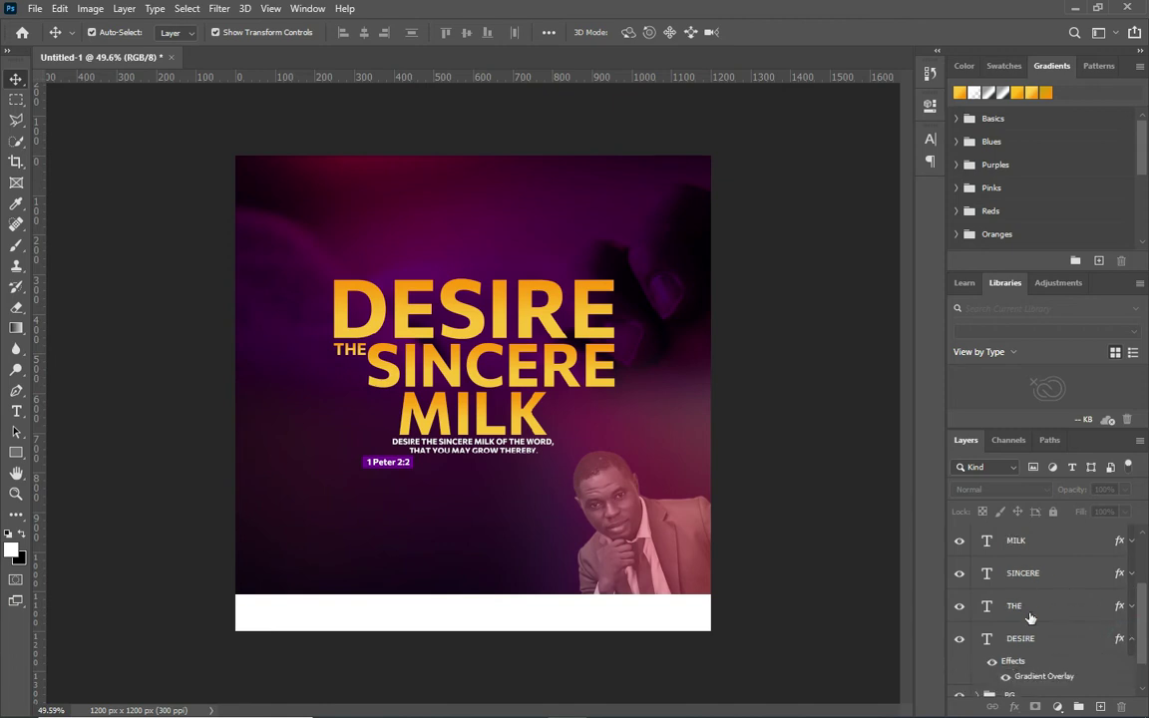
left_click(1027, 639)
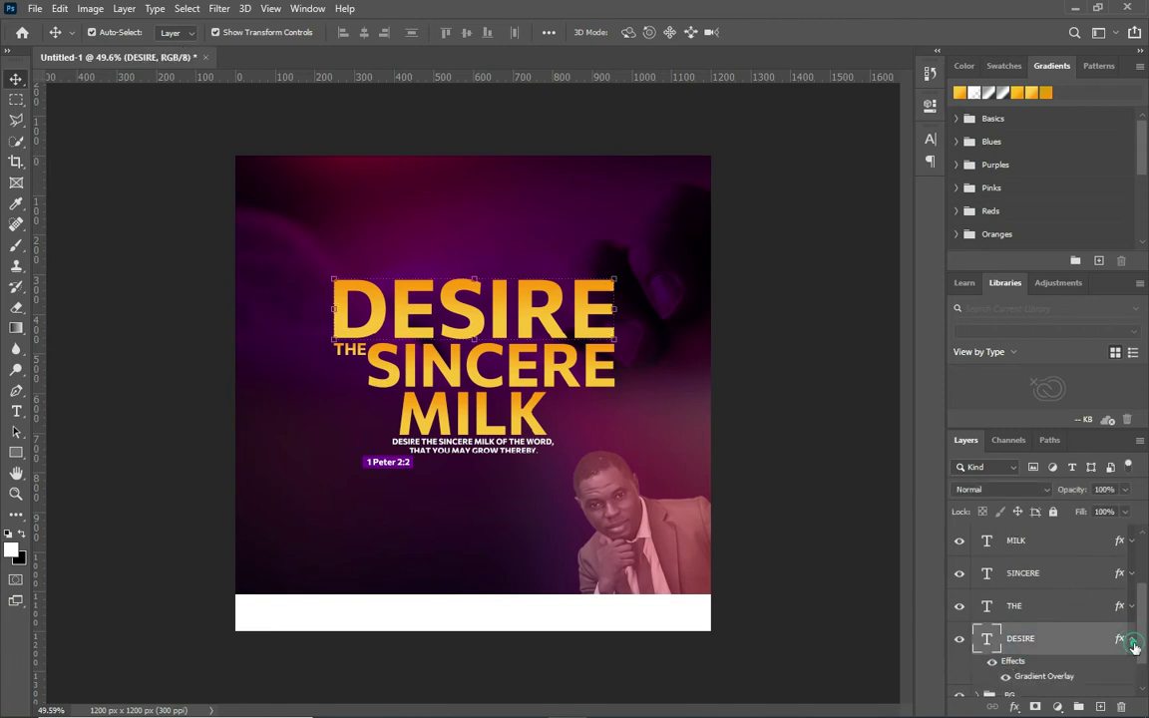
left_click(1131, 639)
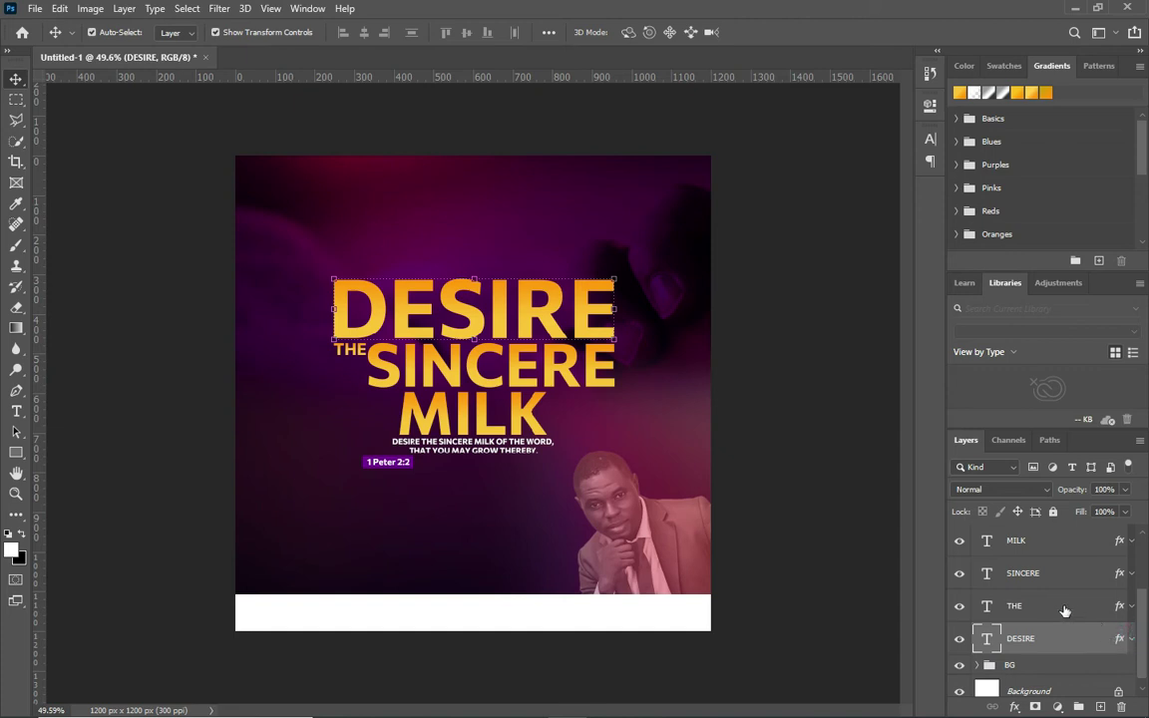
- Open DESIRE's Layer Style and enable Bevel & Emboss
double_click(1065, 638)
left_click_drag(770, 229, 950, 186)
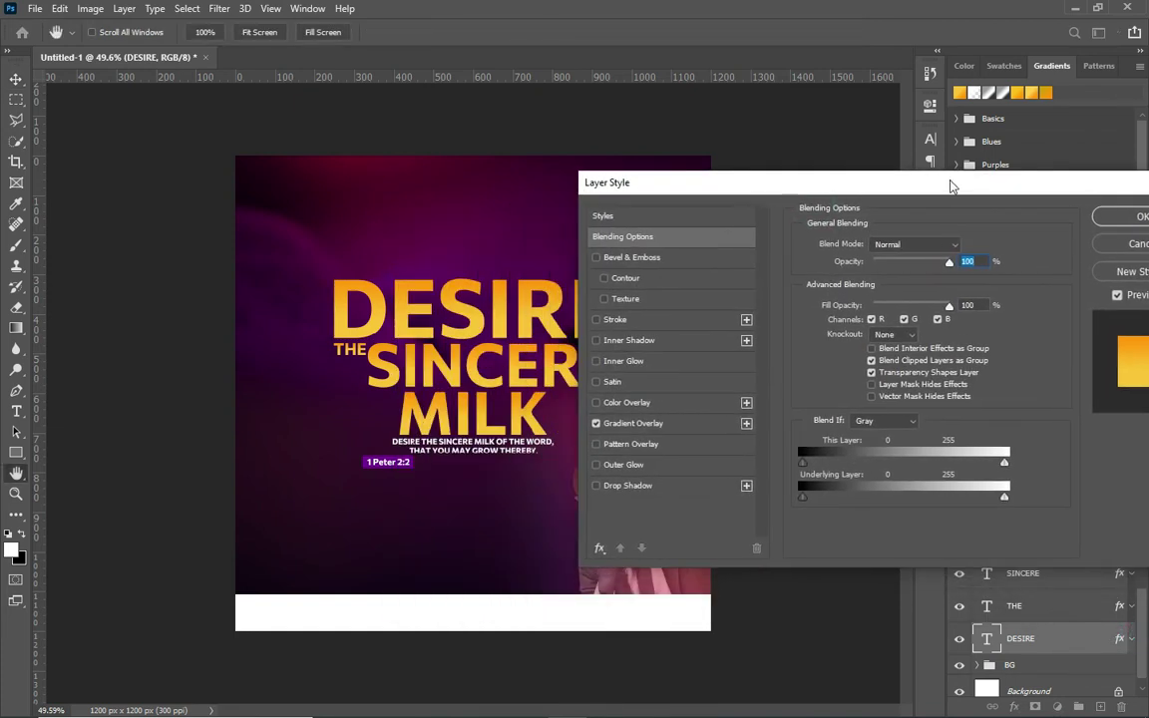
left_click_drag(744, 185, 754, 189)
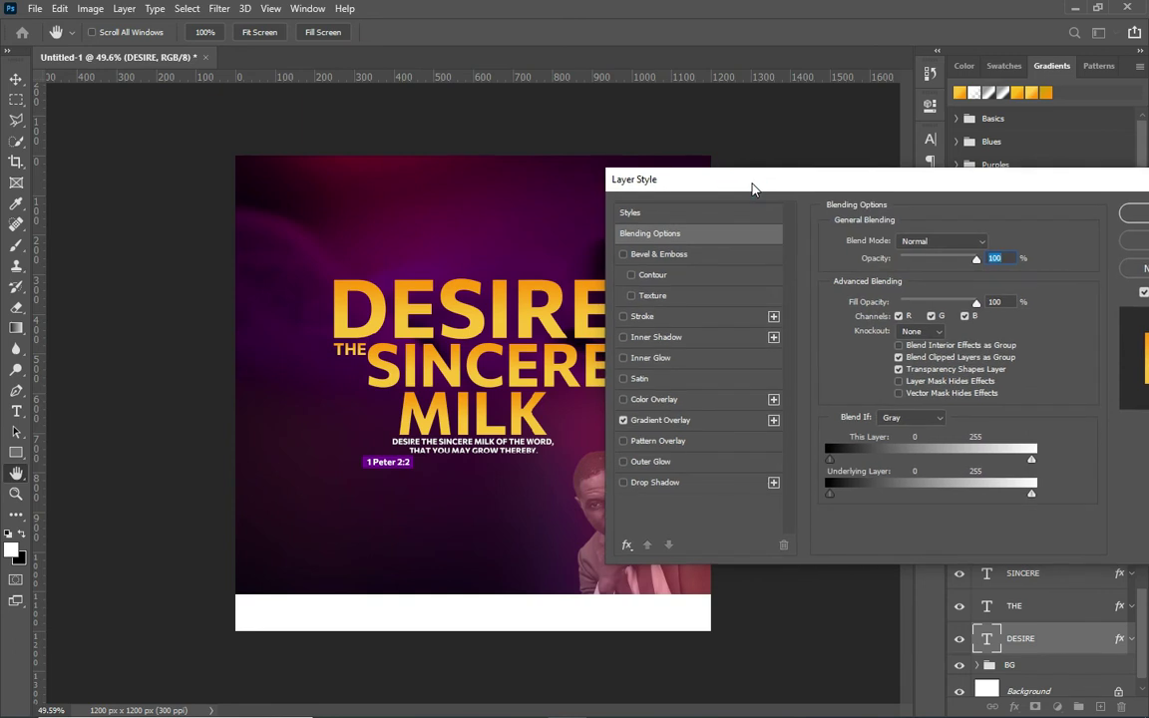
left_click(660, 255)
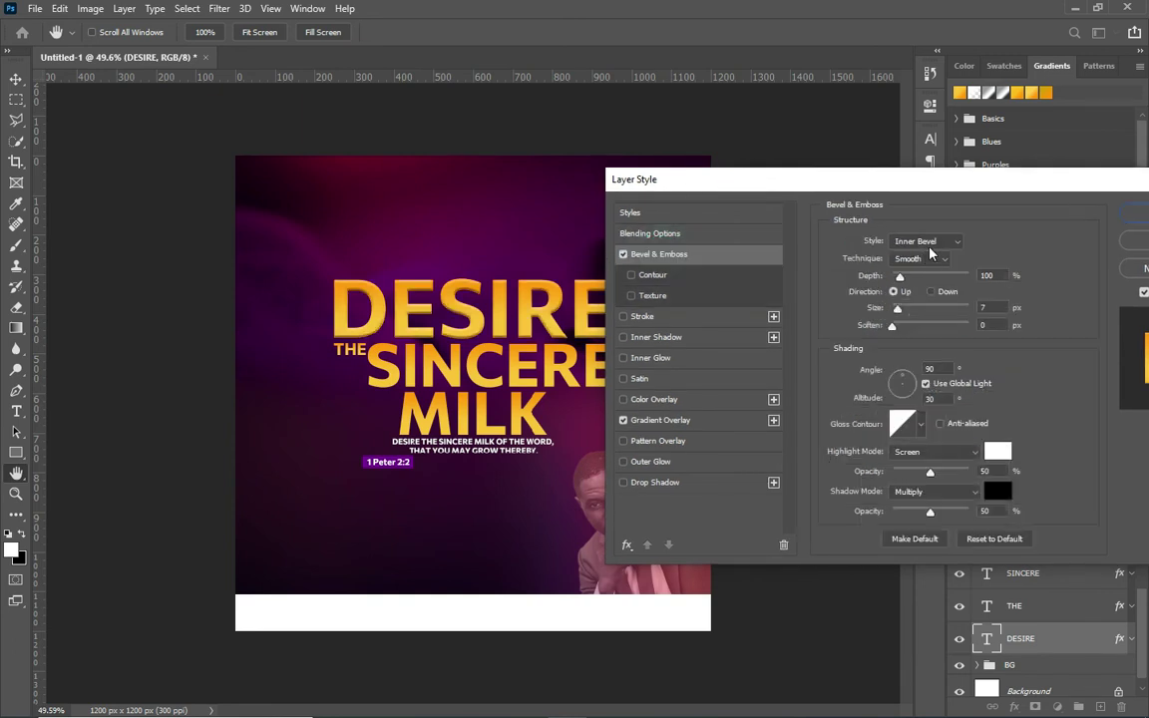
left_click(936, 242)
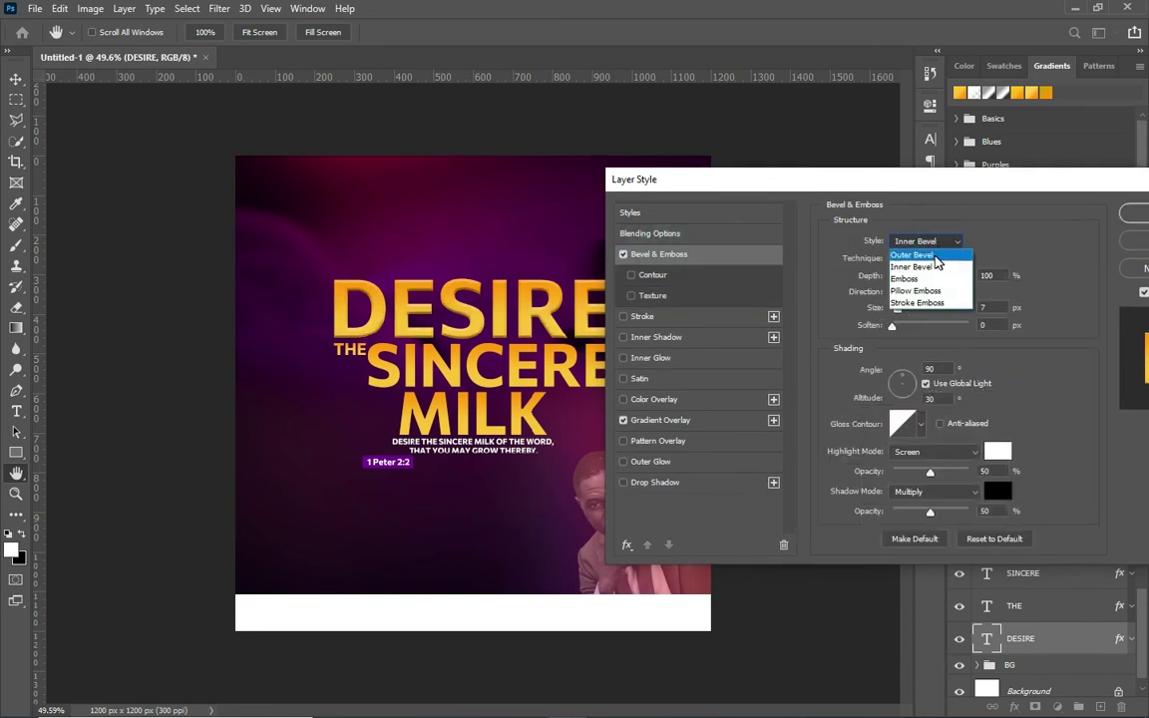
left_click(910, 207)
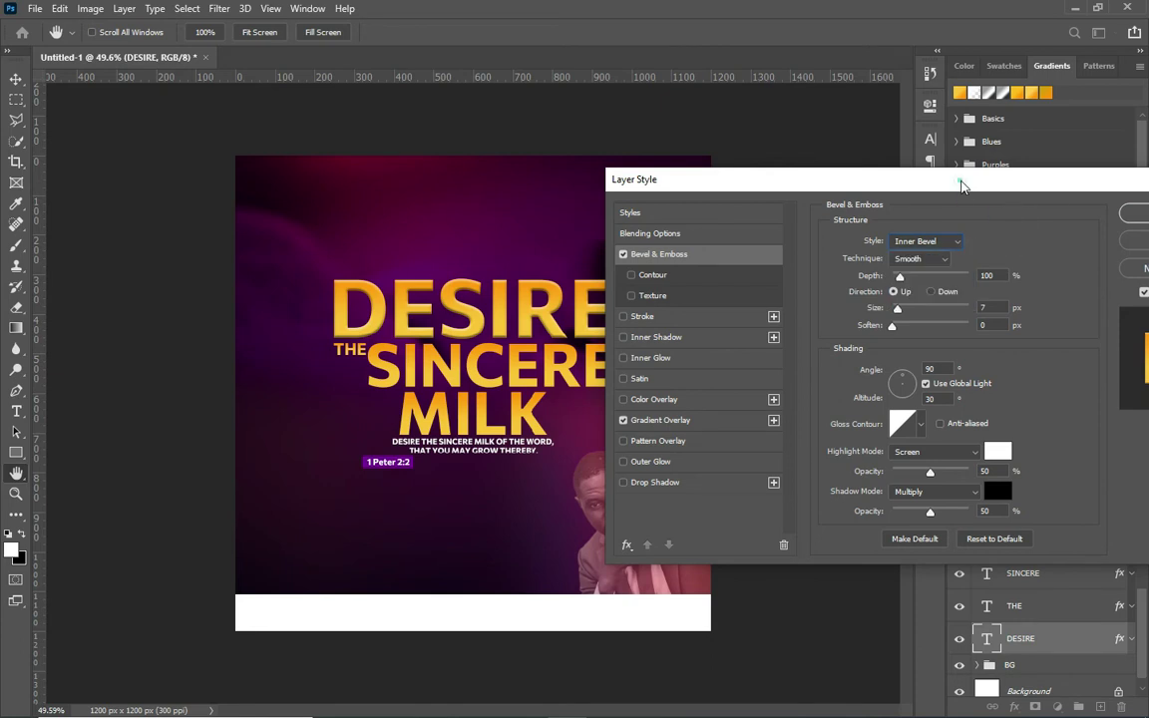
left_click_drag(961, 186, 1003, 189)
left_click(967, 244)
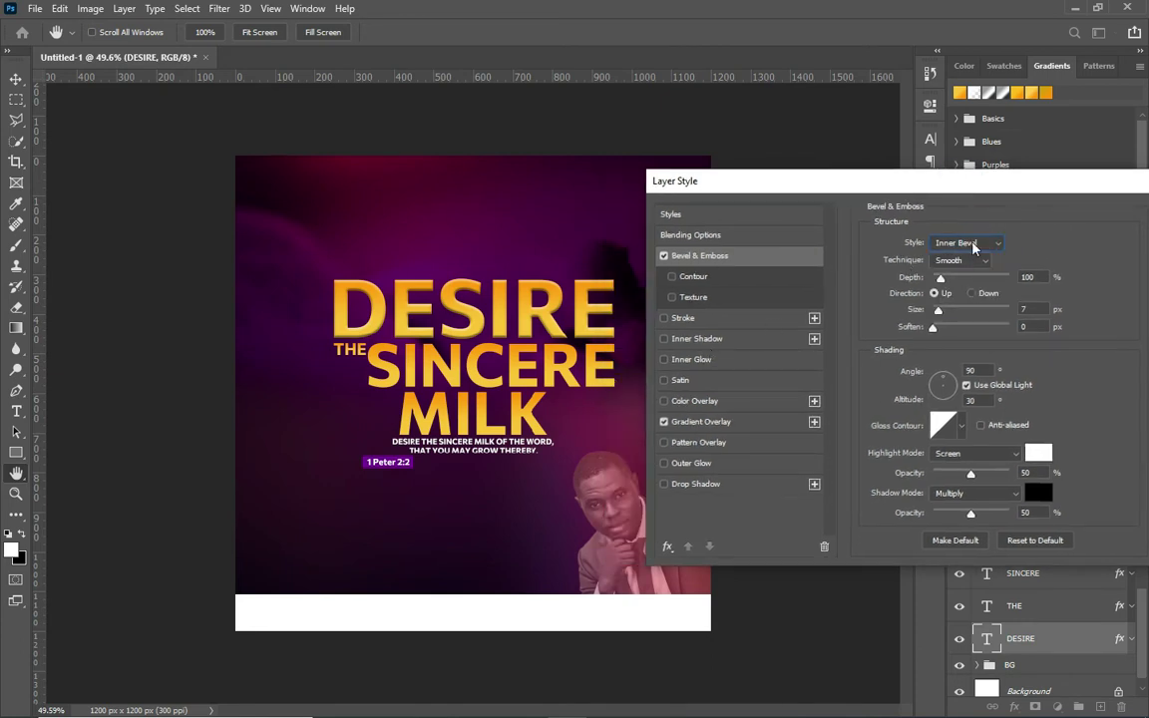
- Lower the bevel depth and switch the bevel style to Outer Bevel
left_click(1028, 275)
left_click(940, 280)
left_click_drag(947, 289, 943, 288)
left_click(942, 283)
left_click(1034, 309)
left_click(959, 242)
left_click(952, 237)
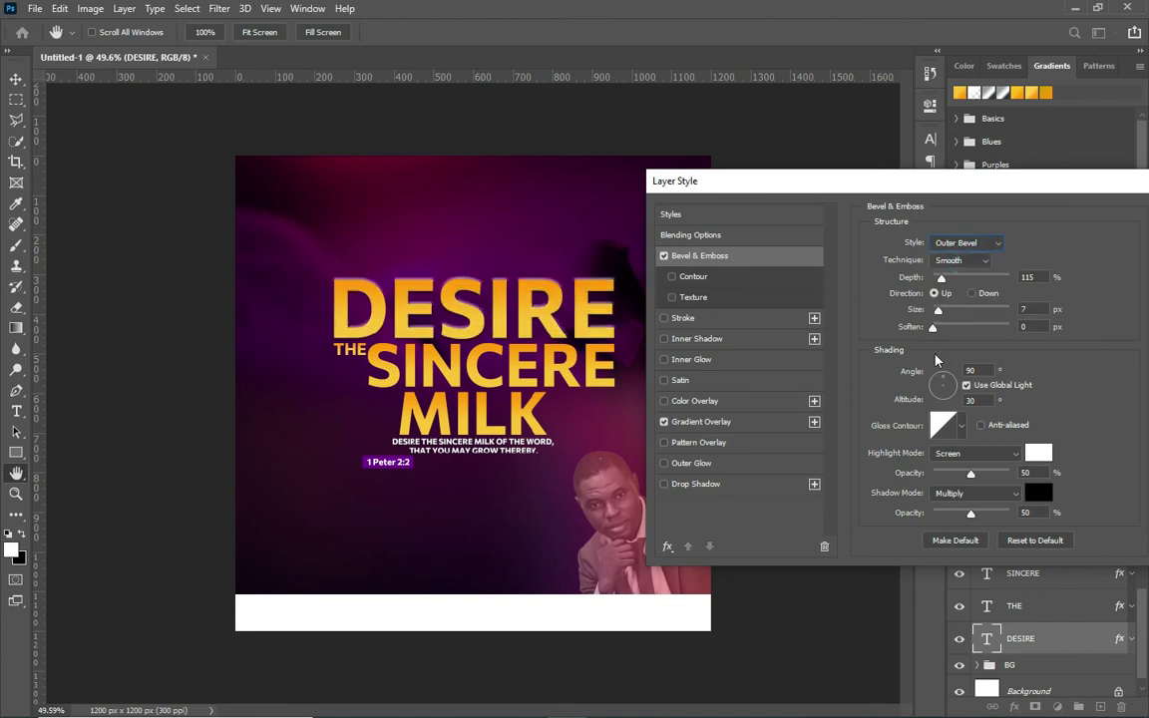
- Enable Inner Glow with Multiply blend at about 71% opacity
left_click(693, 360)
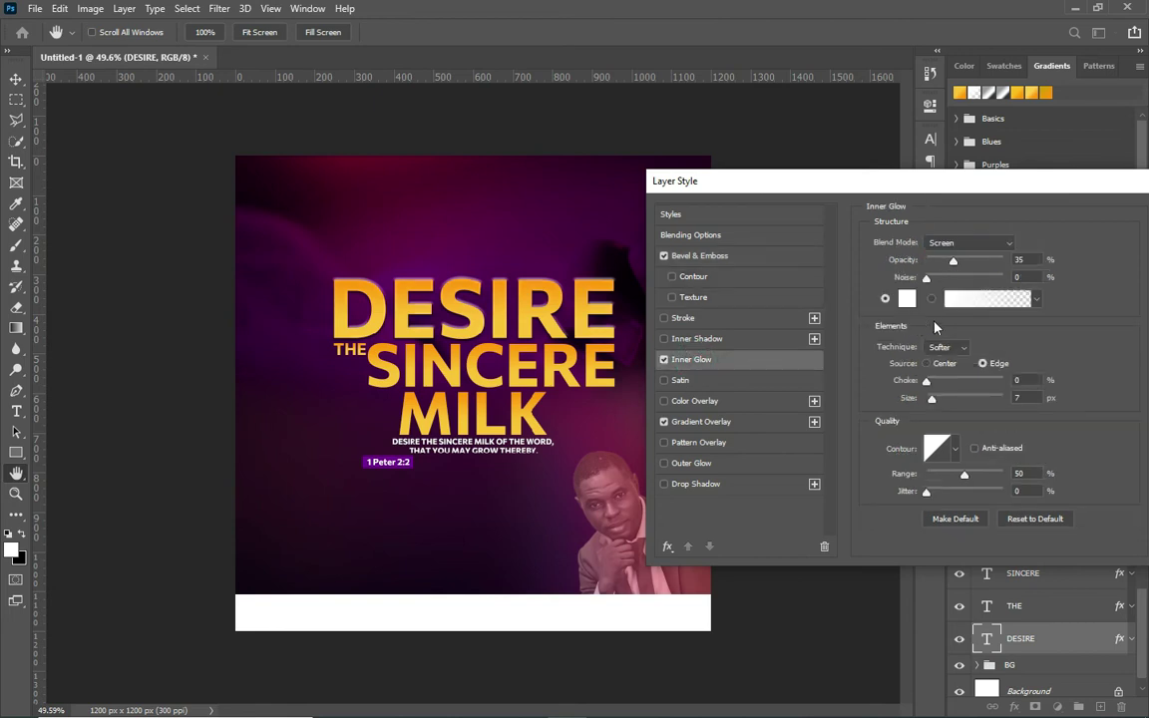
left_click(967, 242)
left_click(979, 283)
left_click_drag(974, 264, 985, 264)
- Enable Satin in yellow #ffca3c at about 48% opacity
left_click(683, 380)
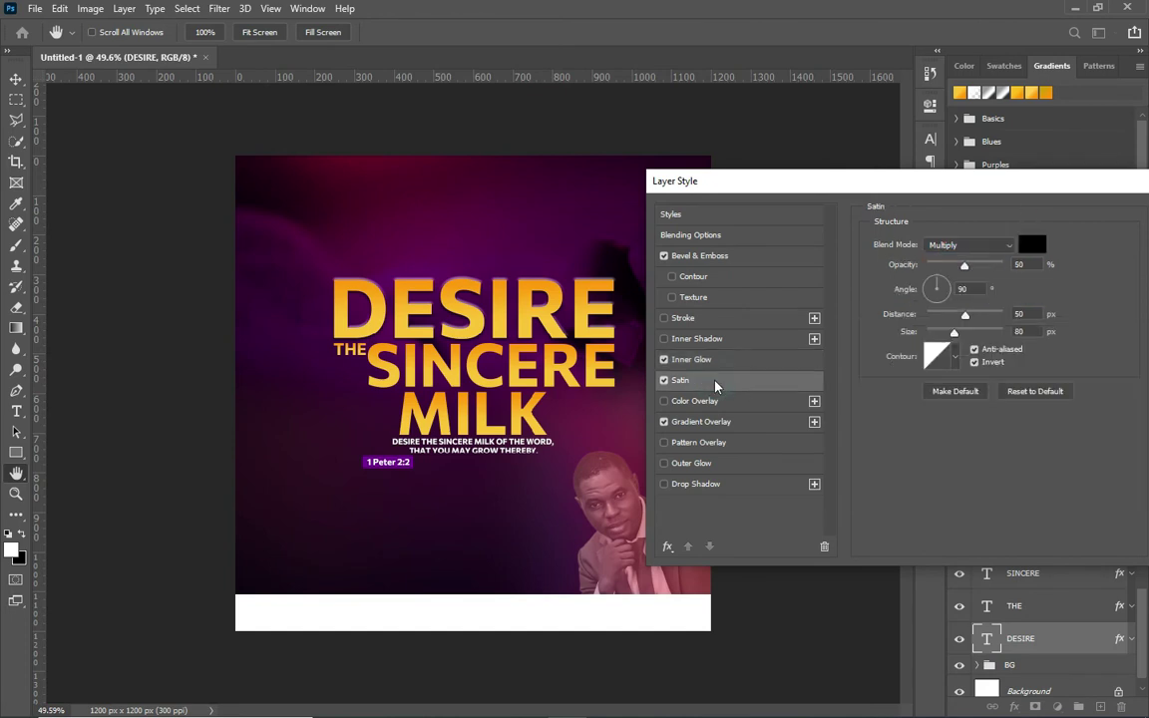
left_click(1032, 242)
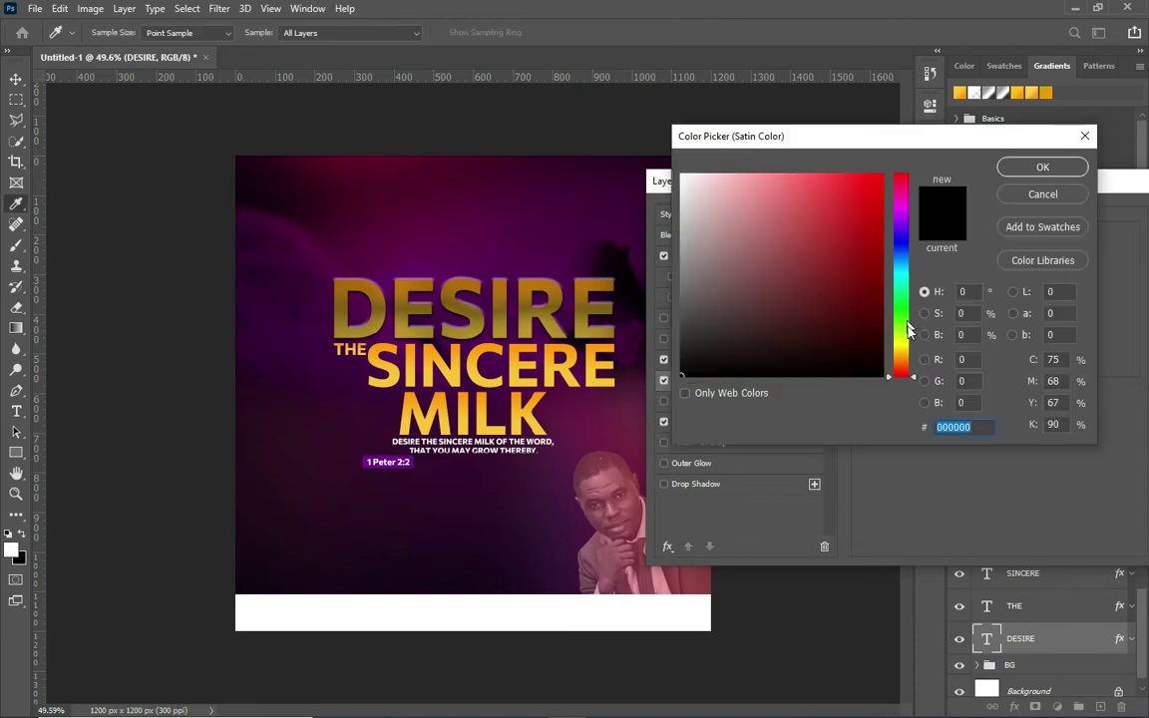
left_click(905, 353)
left_click_drag(820, 193, 836, 172)
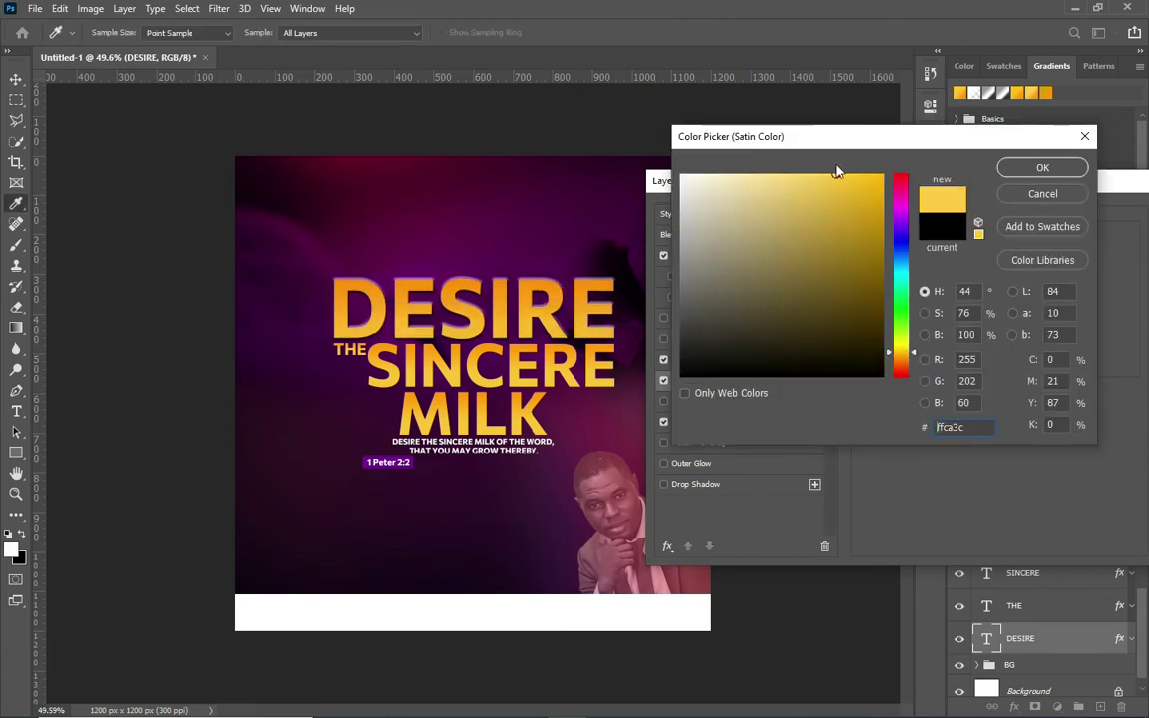
left_click(1012, 166)
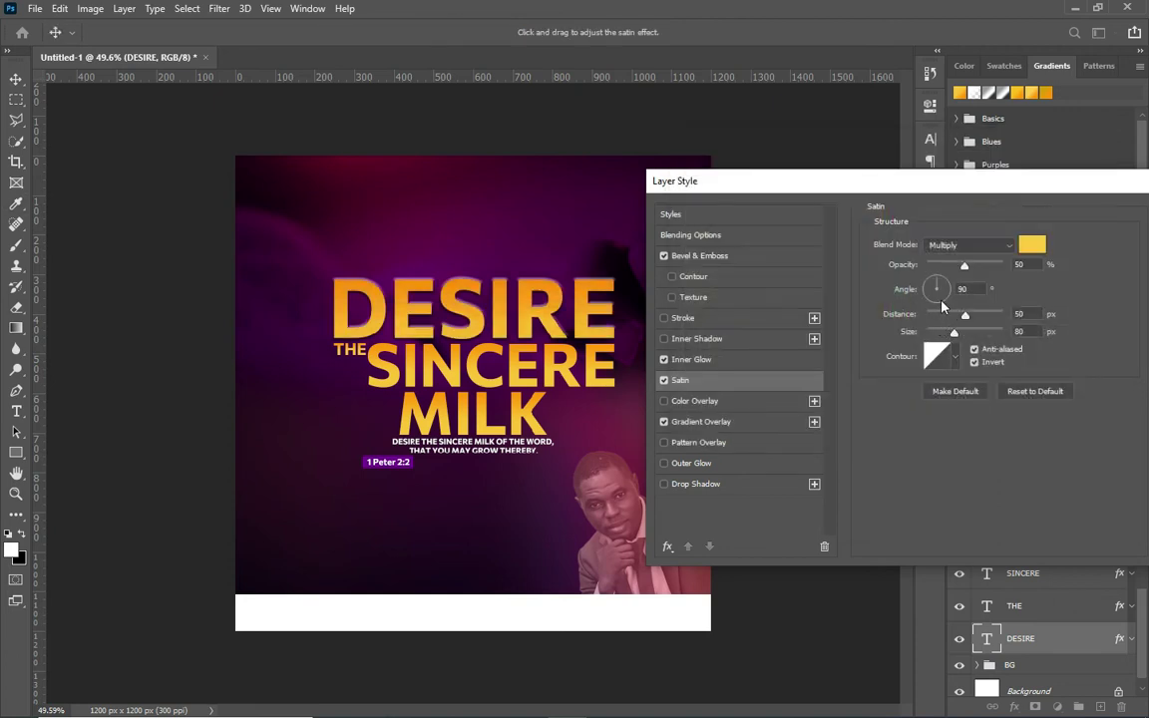
left_click_drag(965, 272, 959, 278)
- Enable a Normal-blend drop shadow on DESIRE at 57% opacity
left_click(697, 486)
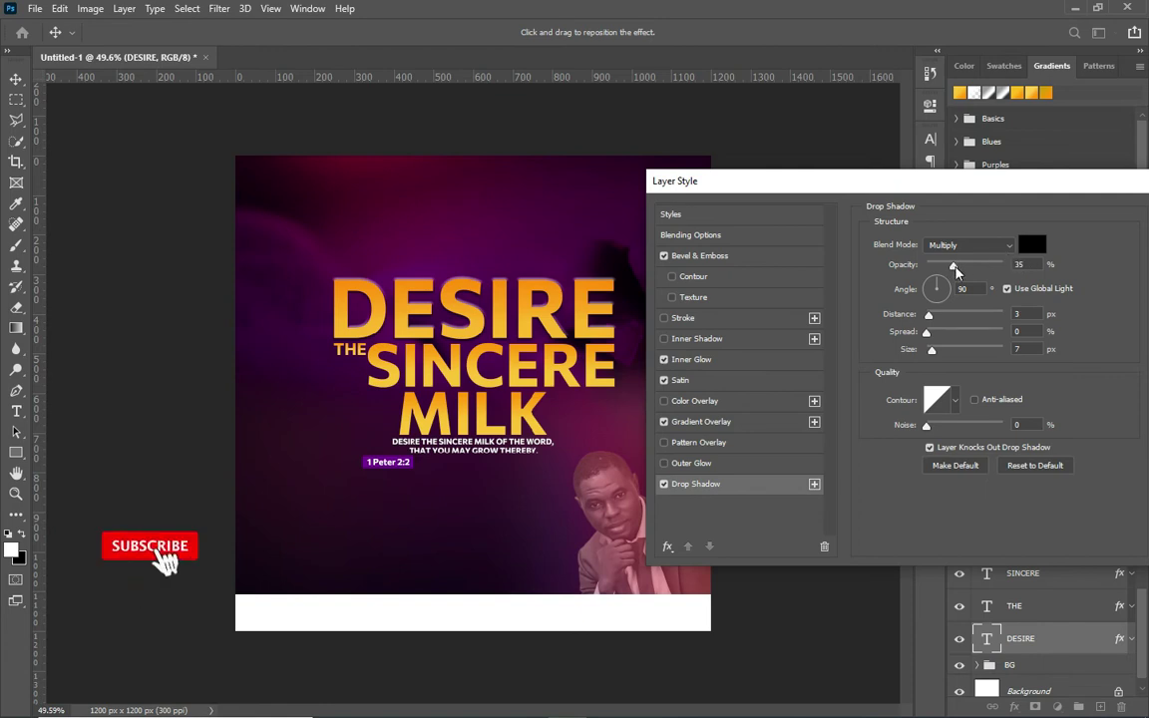
left_click_drag(945, 270, 972, 271)
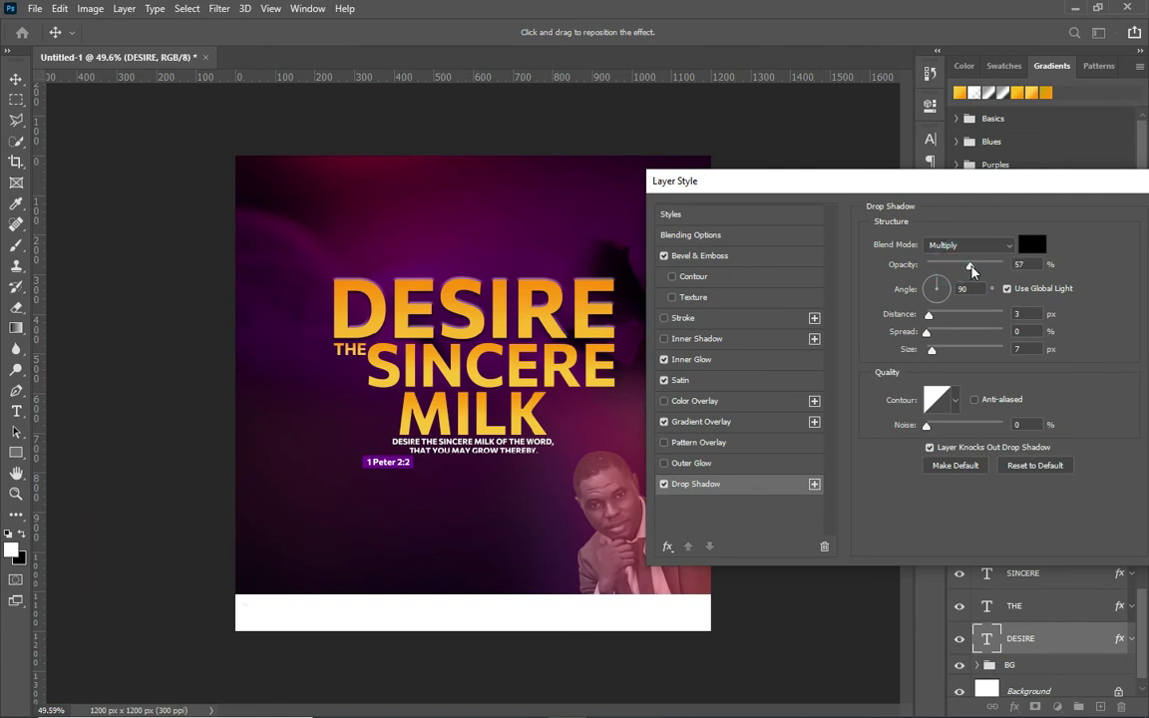
left_click(966, 246)
left_click_drag(972, 270, 969, 266)
left_click_drag(927, 315, 935, 340)
- Set the shadow to 18 px distance, 29% spread, 57 px size and apply the style
mouse_move(927, 333)
left_mouse_down()
mouse_move(941, 334)
mouse_move(943, 353)
left_mouse_up()
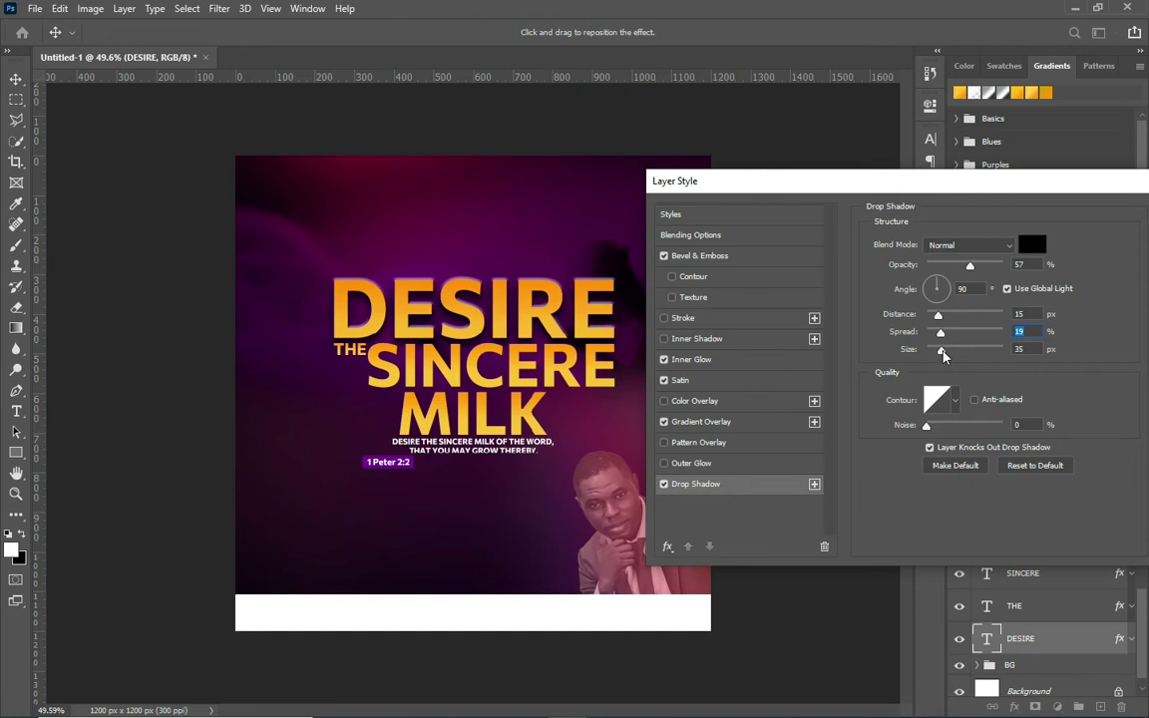
left_click_drag(944, 355, 953, 356)
left_click_drag(941, 334, 952, 335)
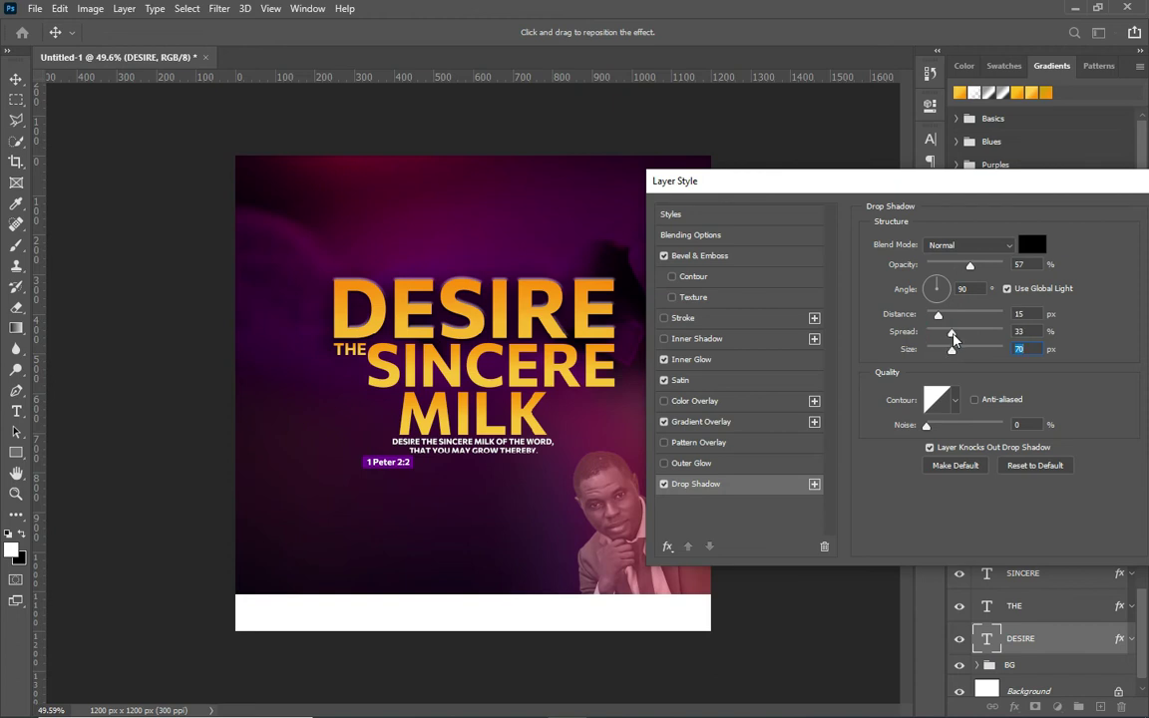
mouse_move(937, 315)
left_mouse_down()
mouse_move(947, 351)
mouse_move(944, 319)
left_mouse_up()
left_click_drag(1055, 195, 960, 183)
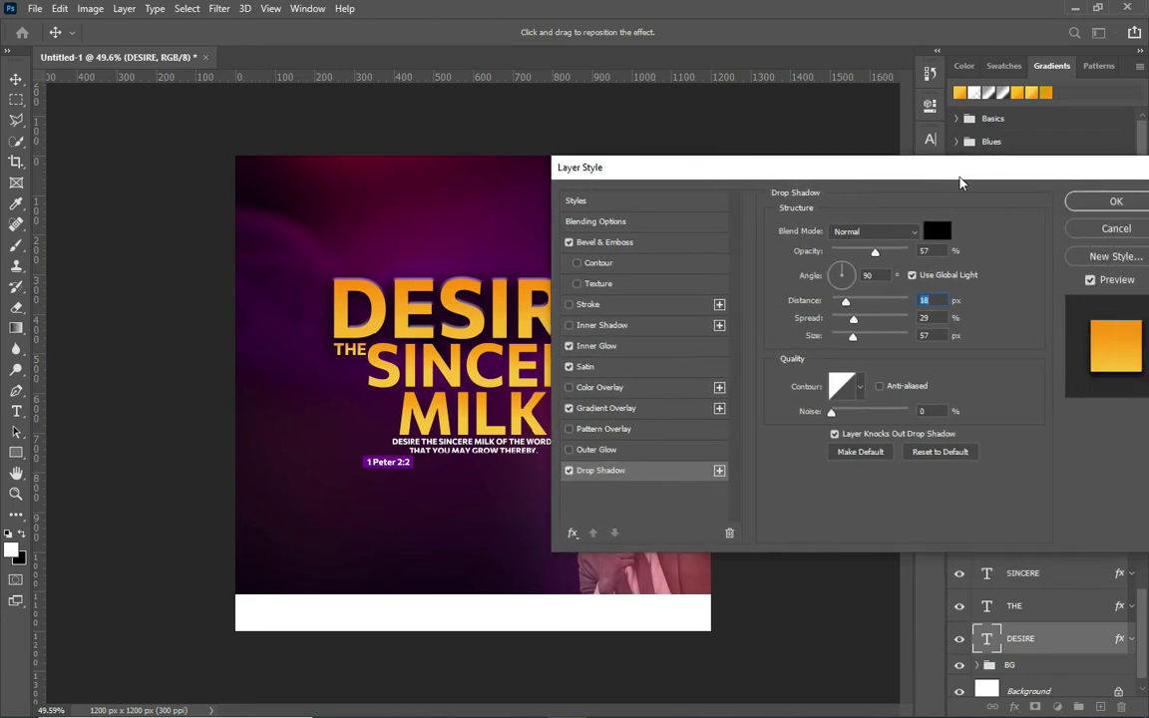
left_click(1113, 200)
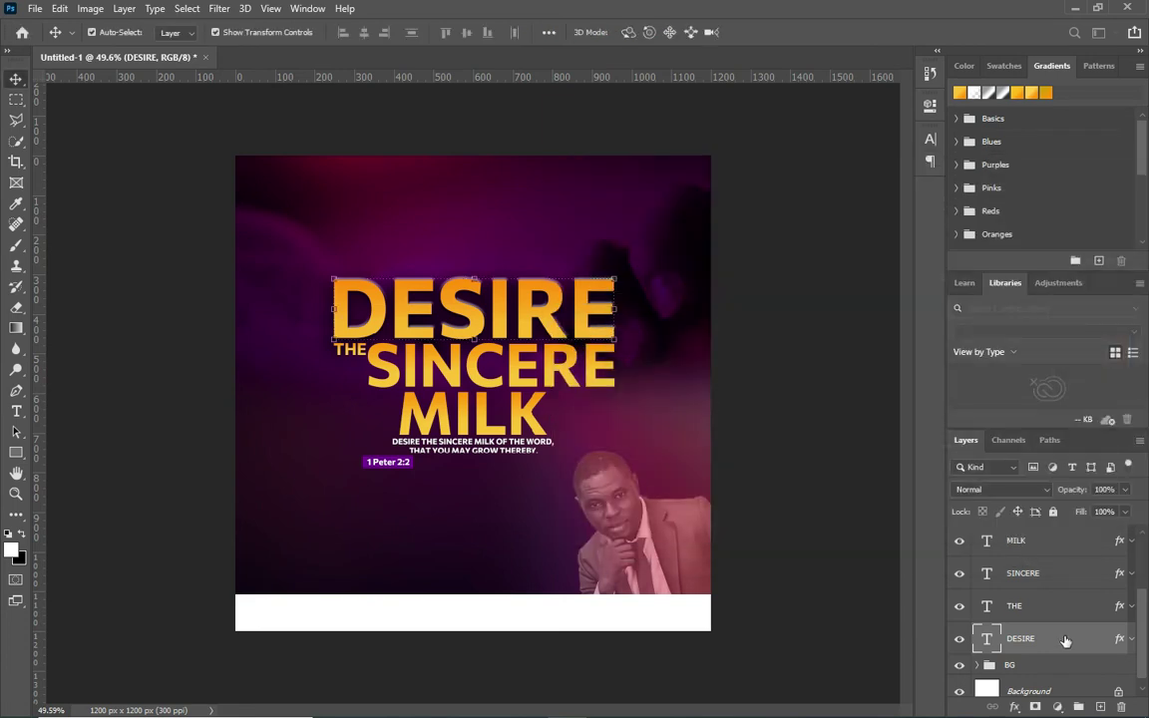
- Copy DESIRE's layer style and paste it onto SINCERE and MILK
right_click(1120, 643)
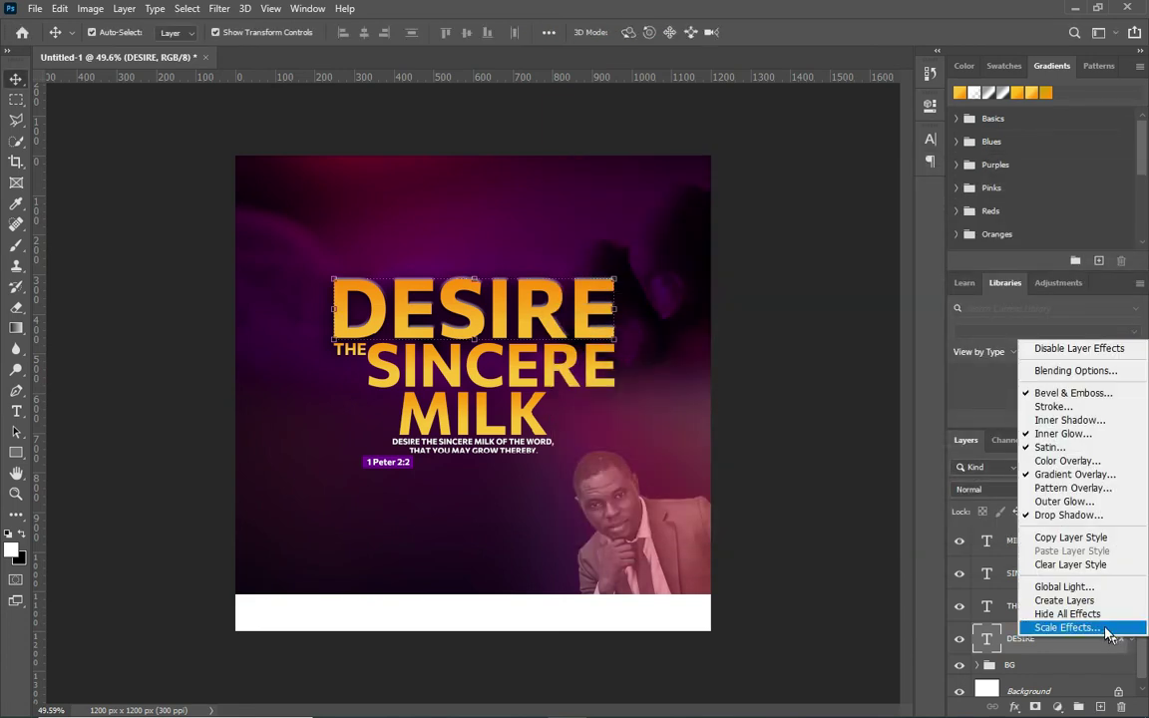
left_click(1032, 645)
right_click(1028, 643)
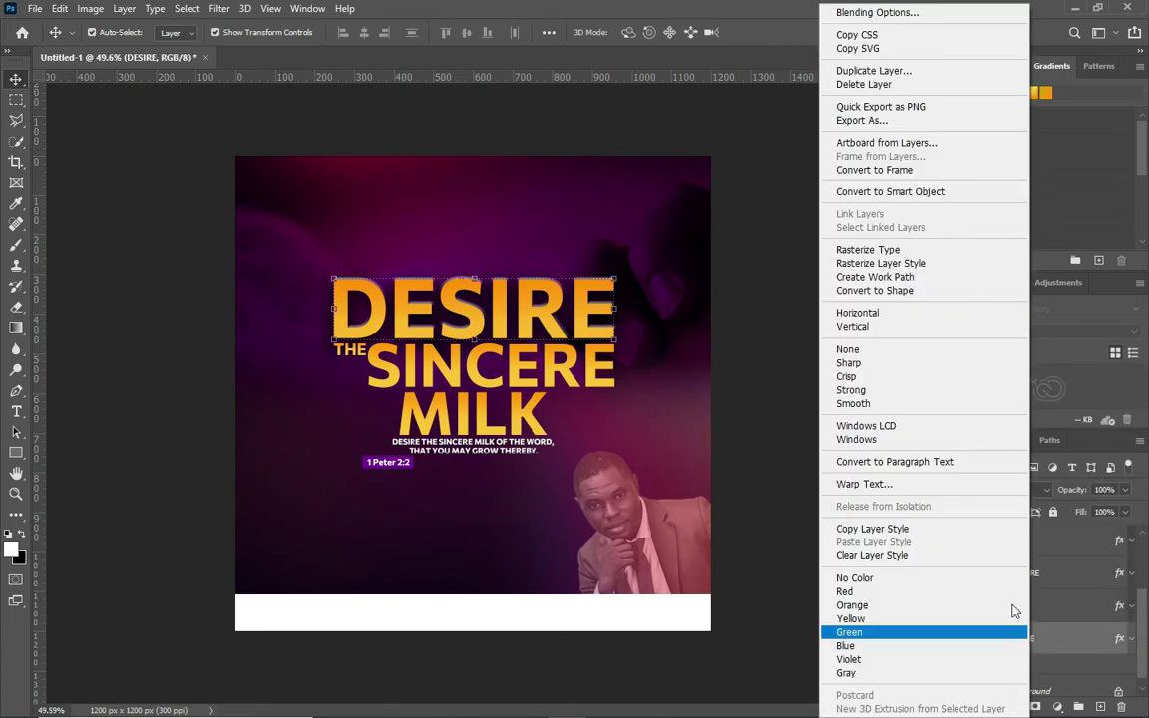
left_click(916, 531)
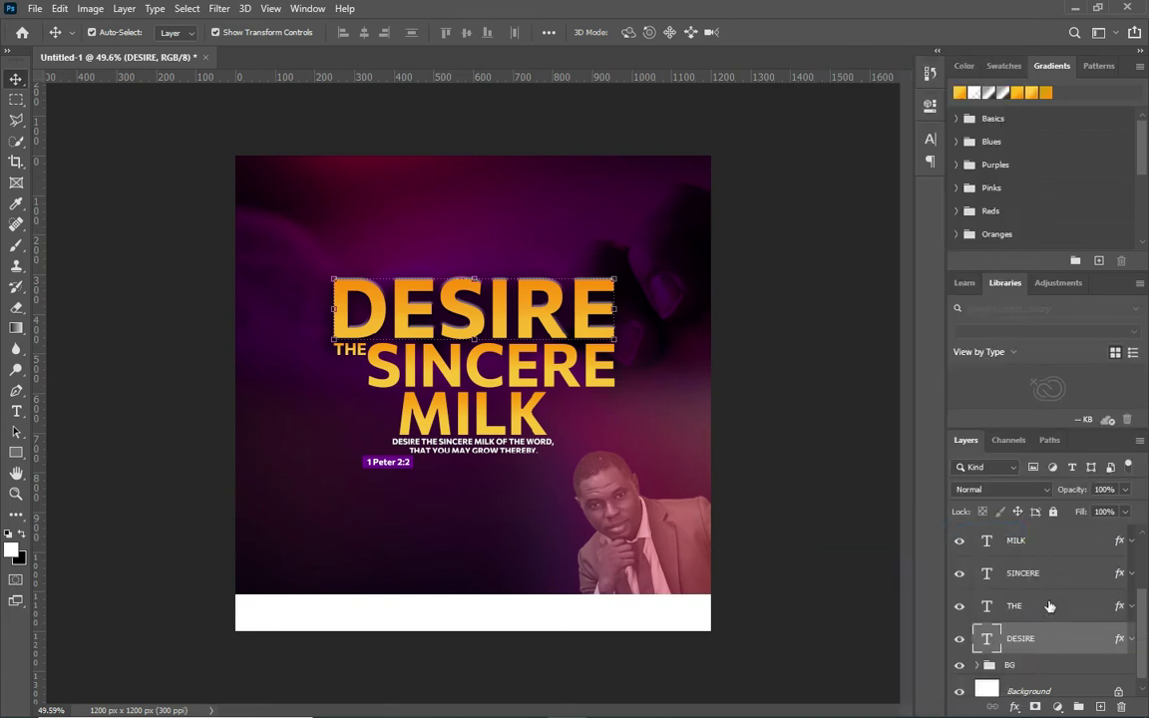
left_click(1042, 574)
right_click(1027, 572)
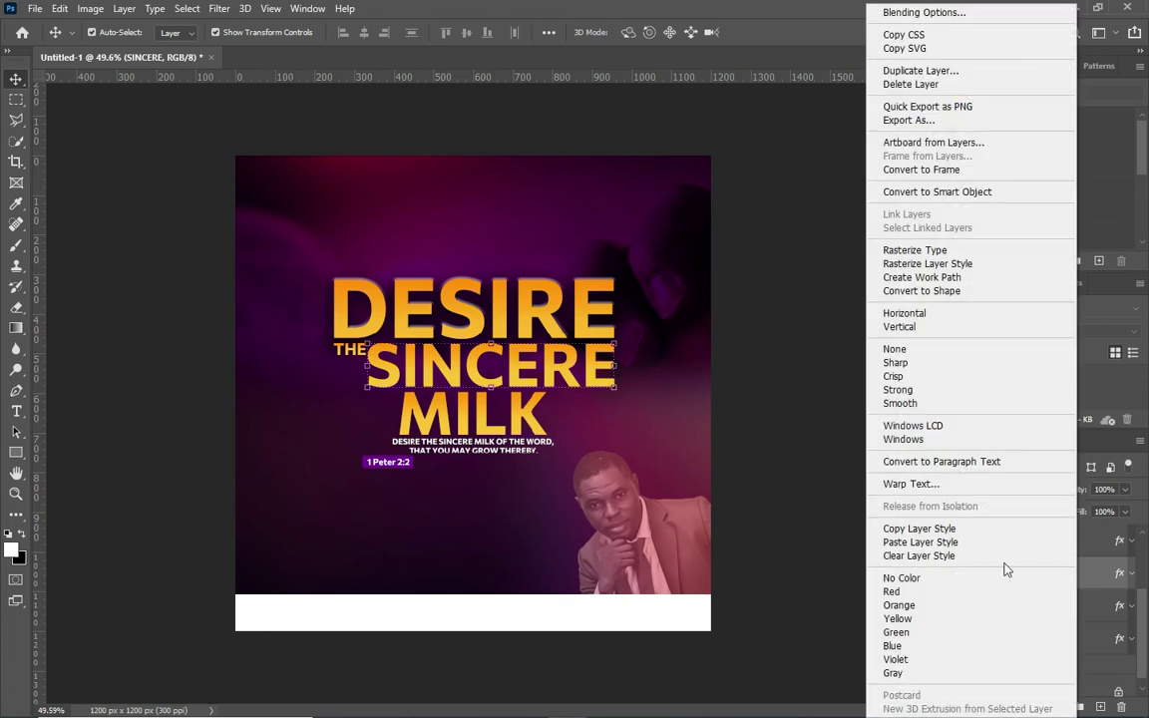
left_click(942, 543)
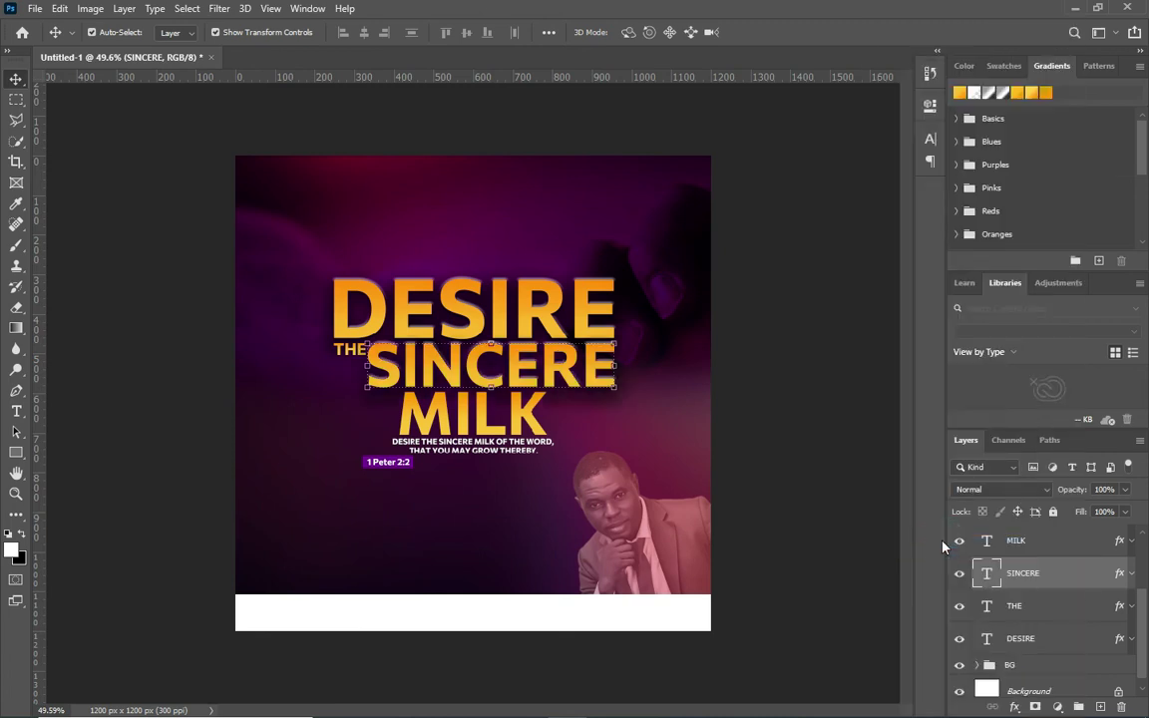
left_click(1057, 543)
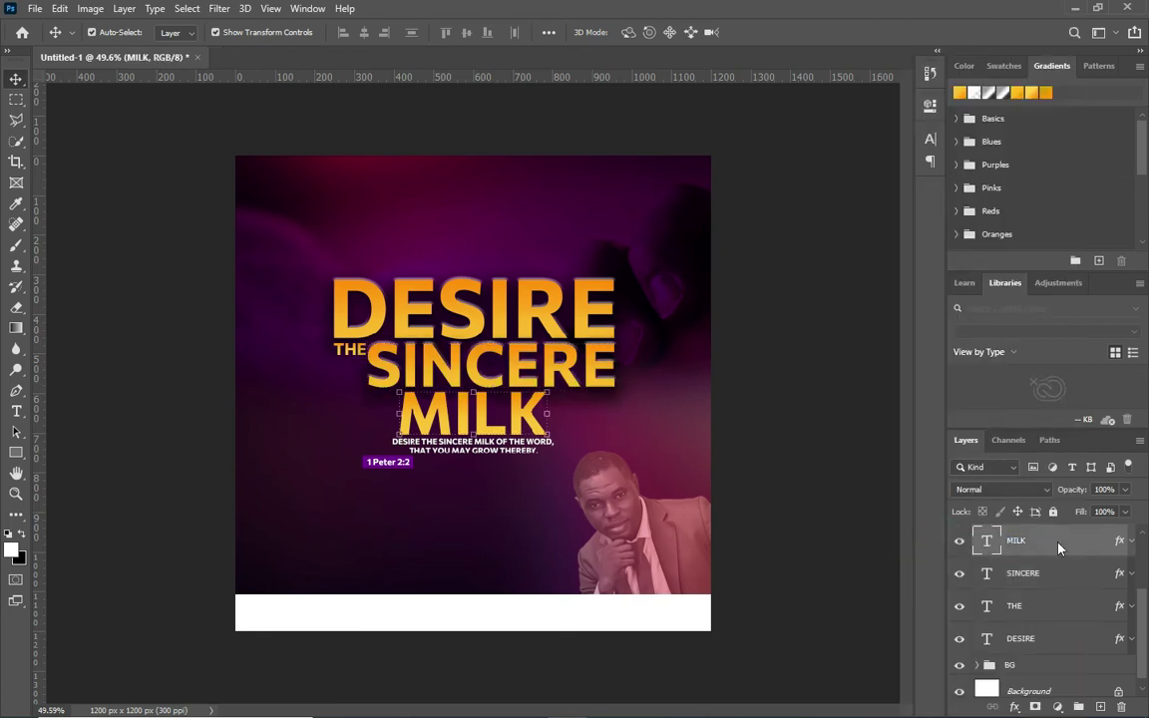
right_click(1059, 547)
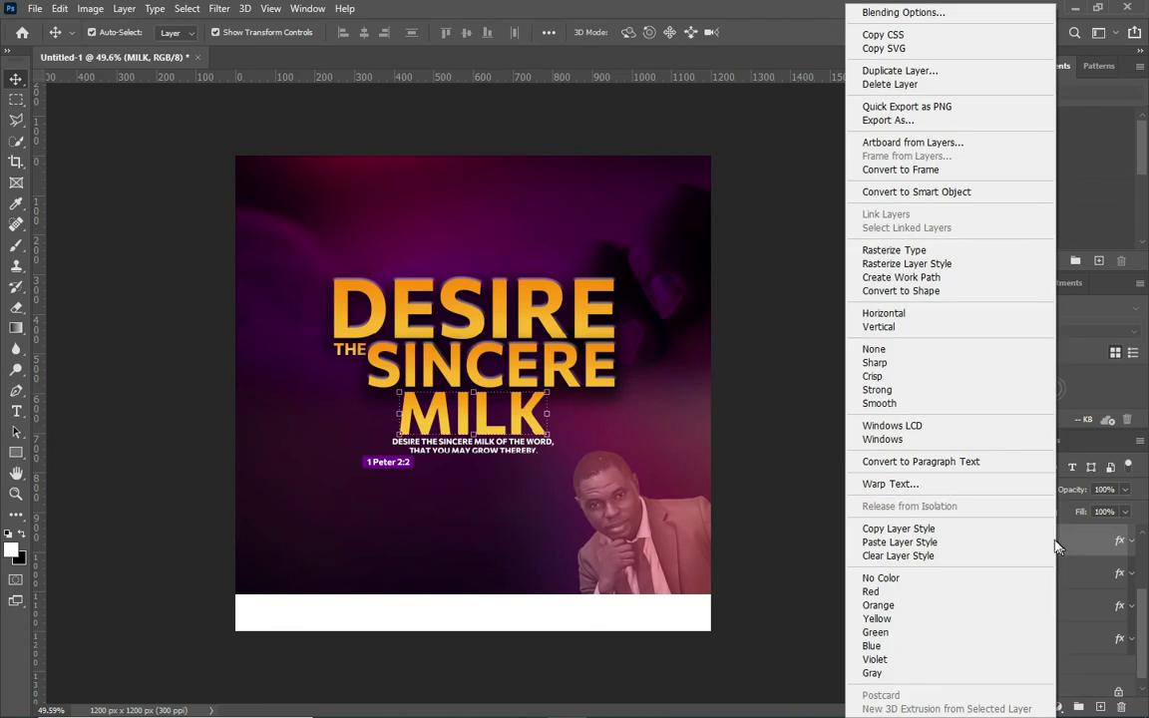
left_click(937, 544)
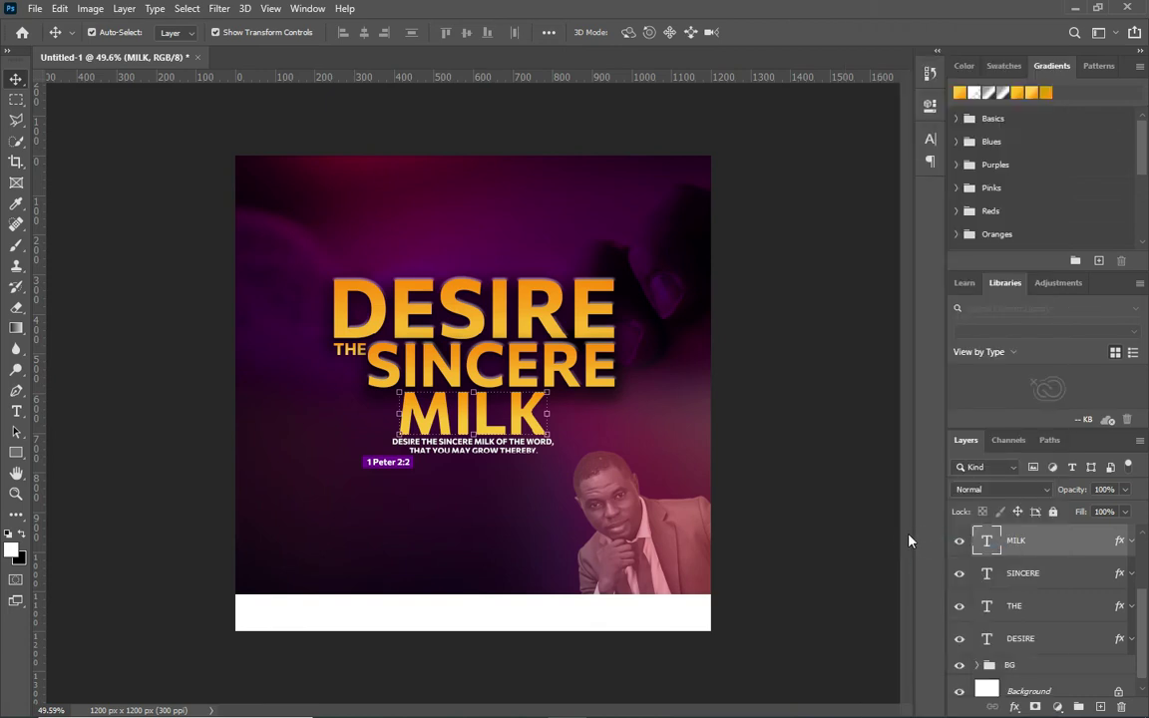
- Group the title, scripture, reference and label layers into a group named TEXT
scroll(710, 419, "down", 1)
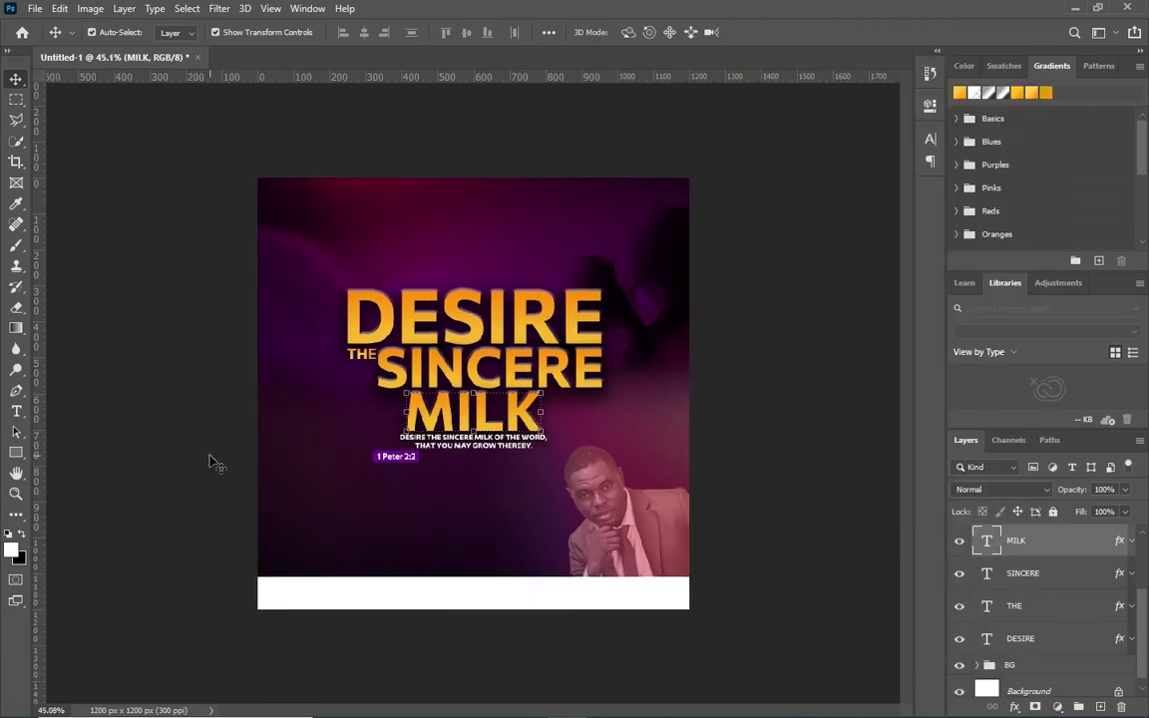
left_click(185, 409)
scroll(1040, 590, "up", 3)
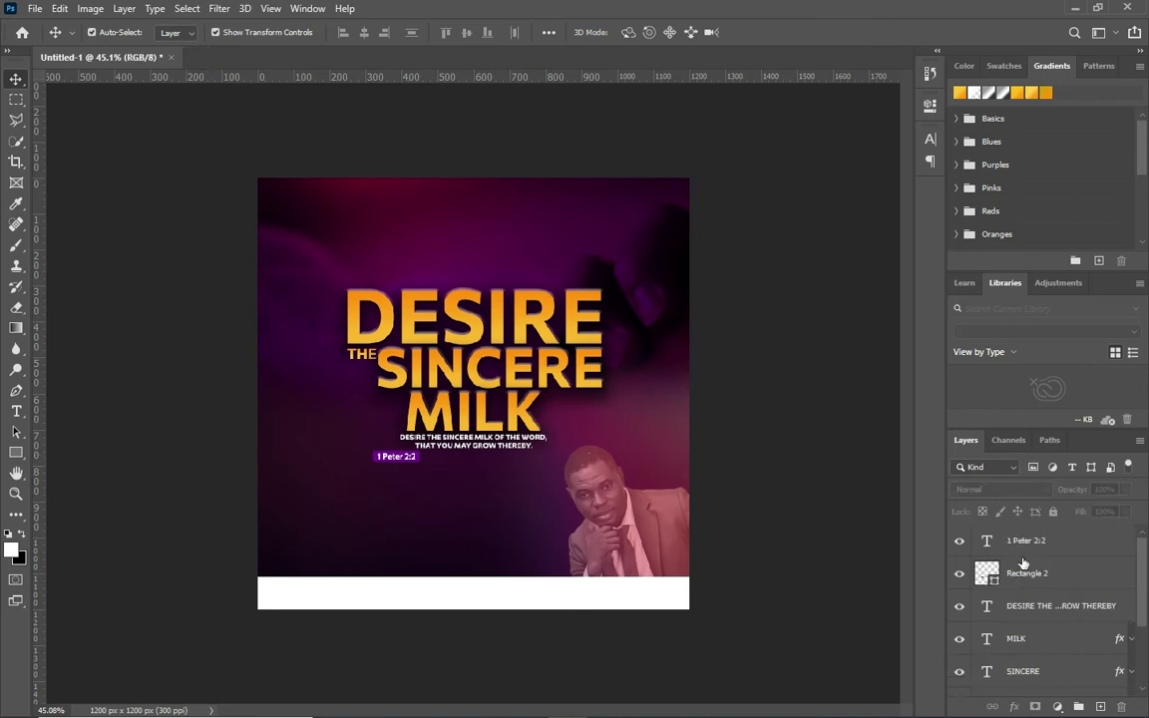
left_click(1027, 539)
scroll(1040, 579, "down", 3)
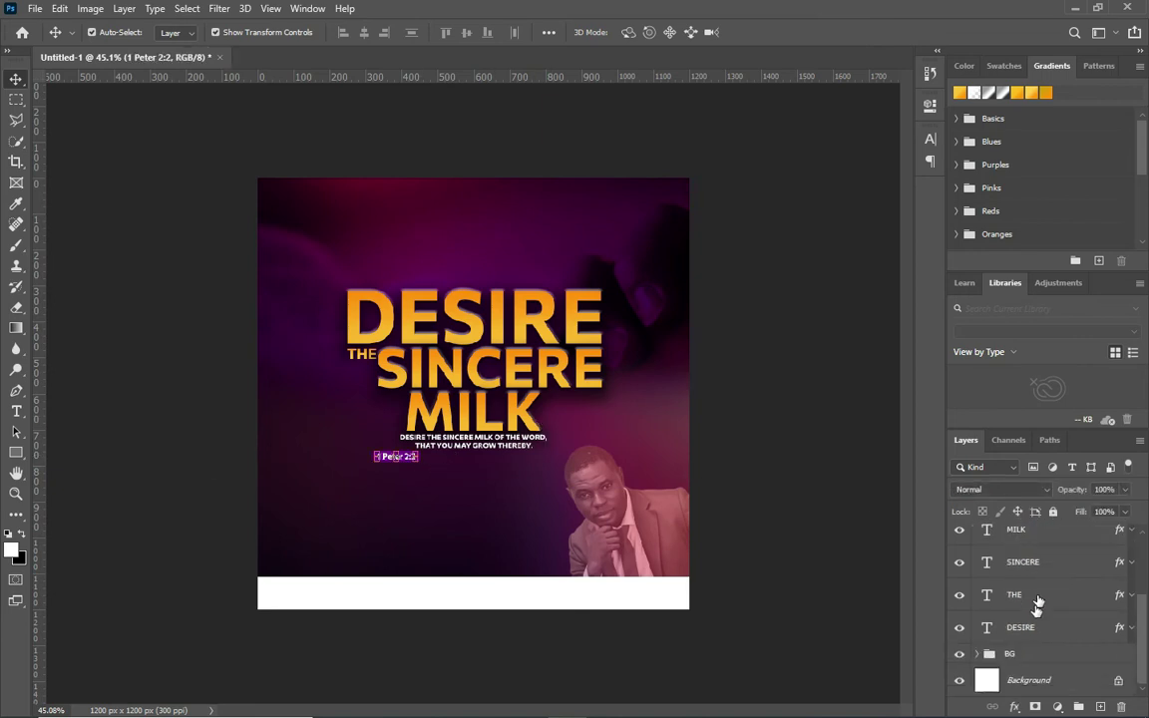
left_click(1032, 630, "shift")
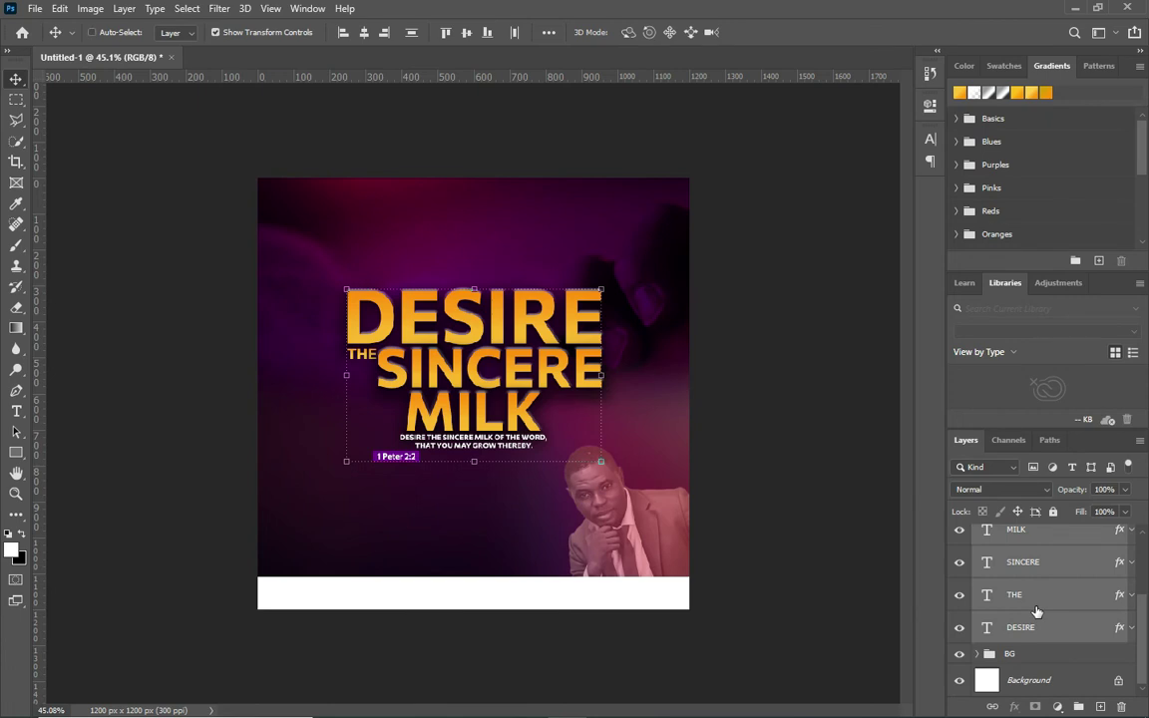
key("ctrl+g")
double_click(1024, 534)
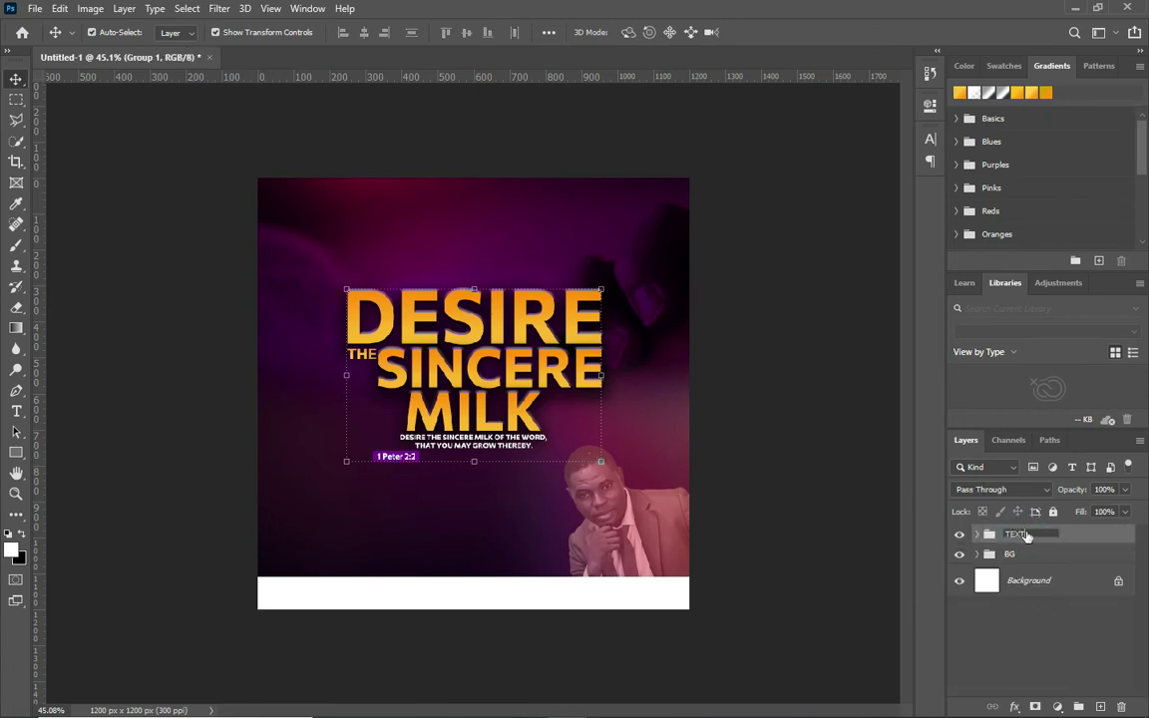
key("Return")
left_click(708, 424)
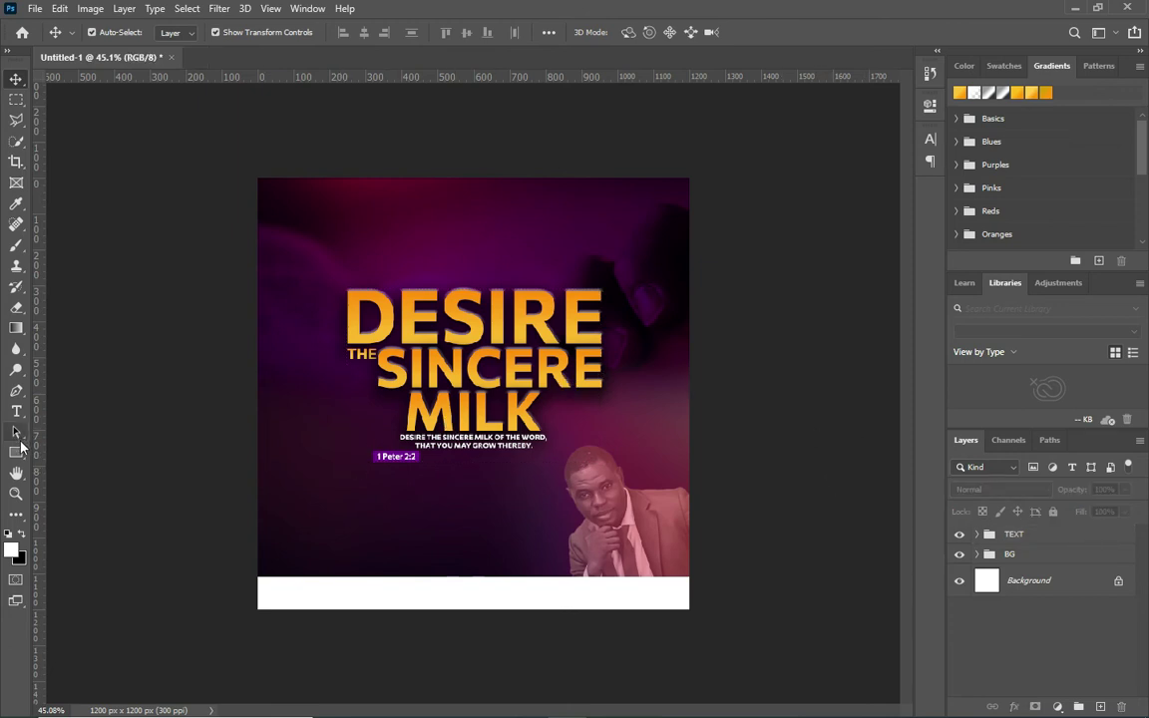
left_click(16, 411)
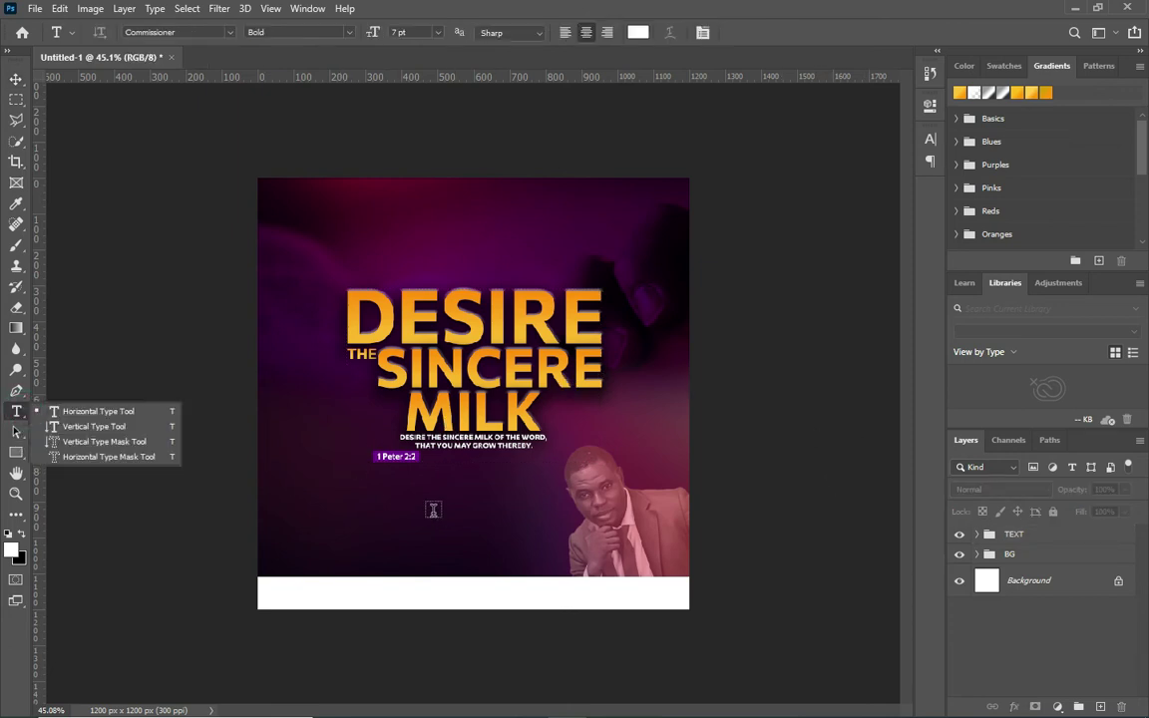
- Add a SUNDAY text line at the flyer's lower left
left_click(365, 510)
scroll(418, 469, "up", 3)
type("S")
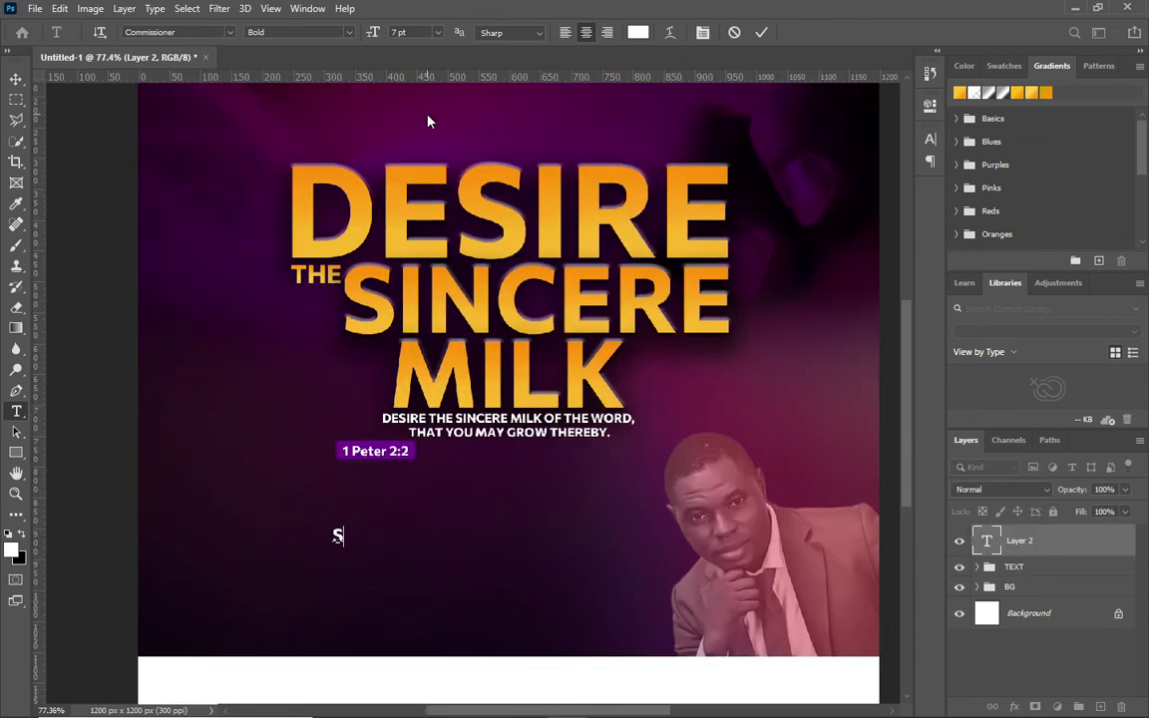
type("UNDAY")
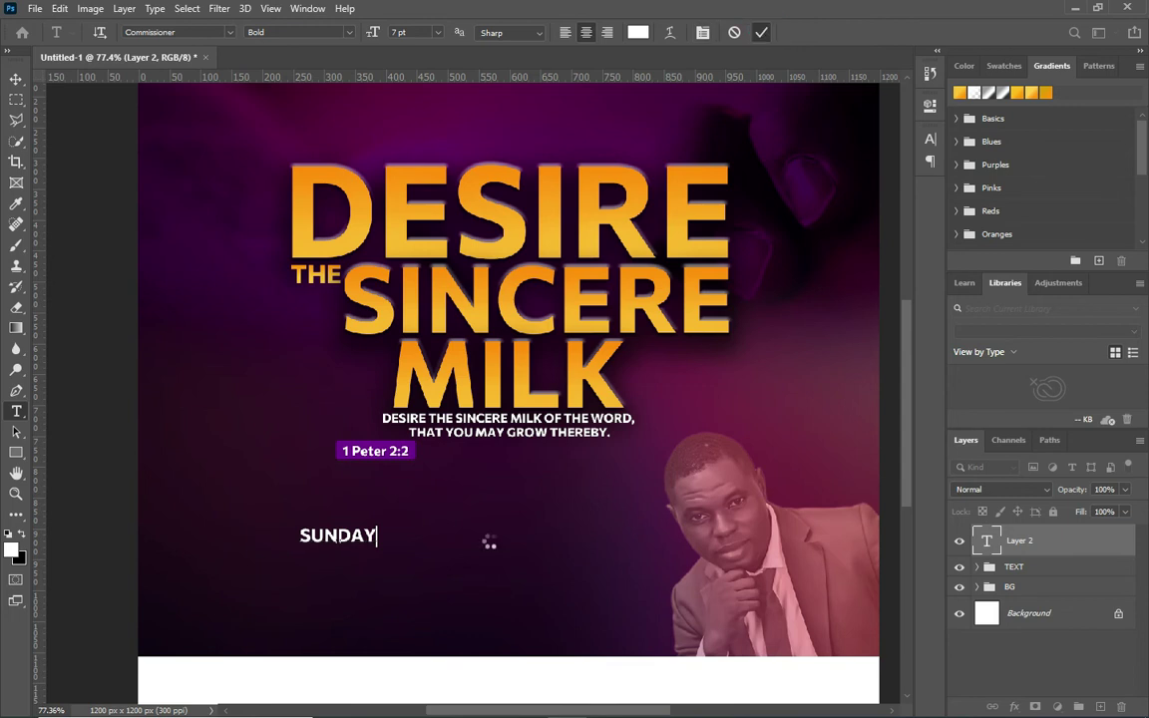
left_click(761, 31)
- Duplicate the SUNDAY layer below it and retype the copy as 30TH
key("ctrl+j")
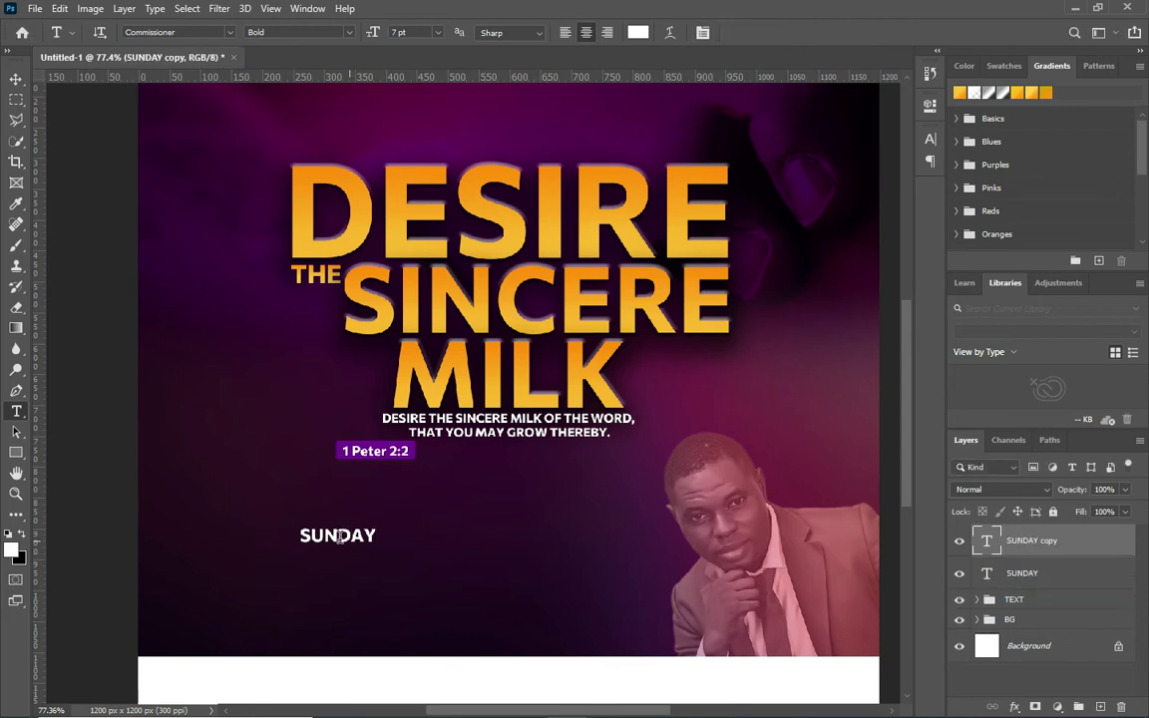
left_click_drag(354, 546, 349, 561)
double_click(383, 547)
type("30TH")
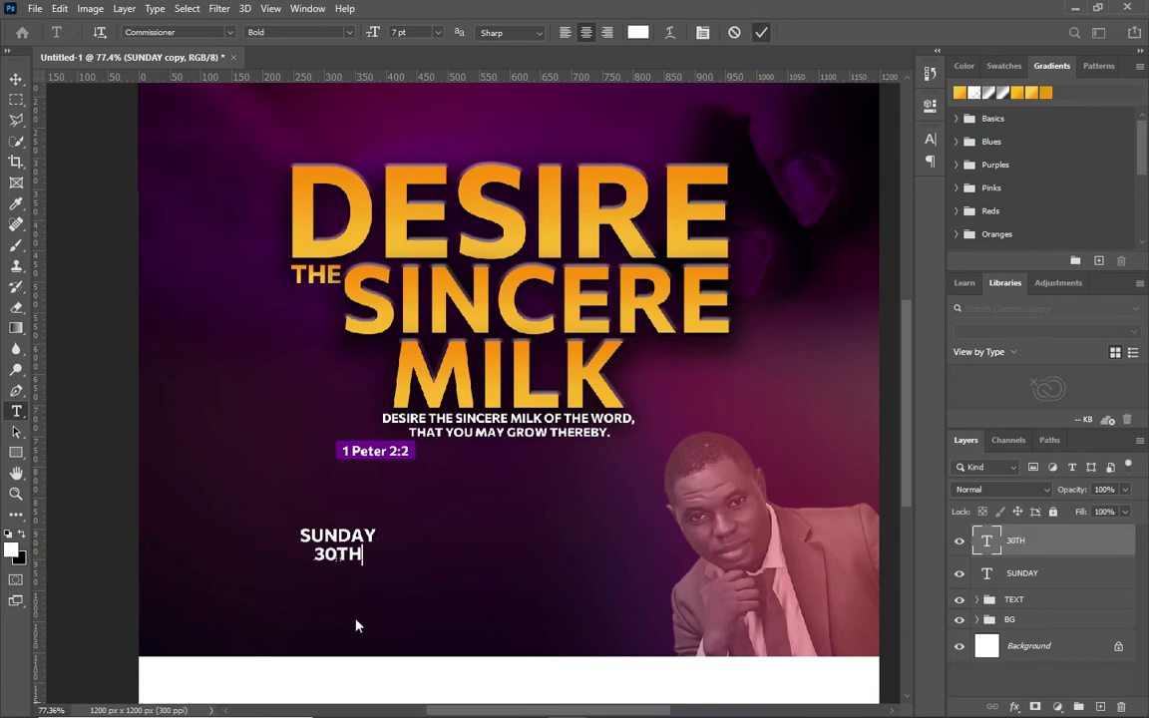
key("ctrl+Return")
key("v")
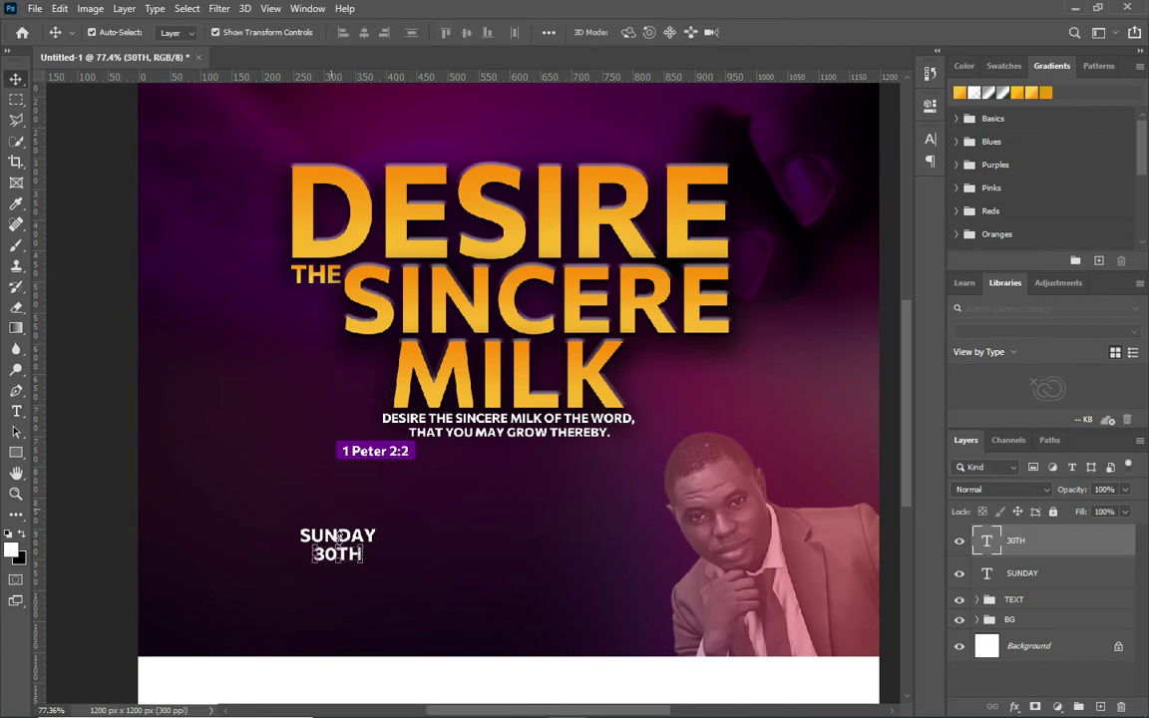
- Align 30TH just under SUNDAY's left edge and set its font style to ExtraBold
scroll(319, 559, "up", 2)
left_click_drag(309, 550, 314, 552)
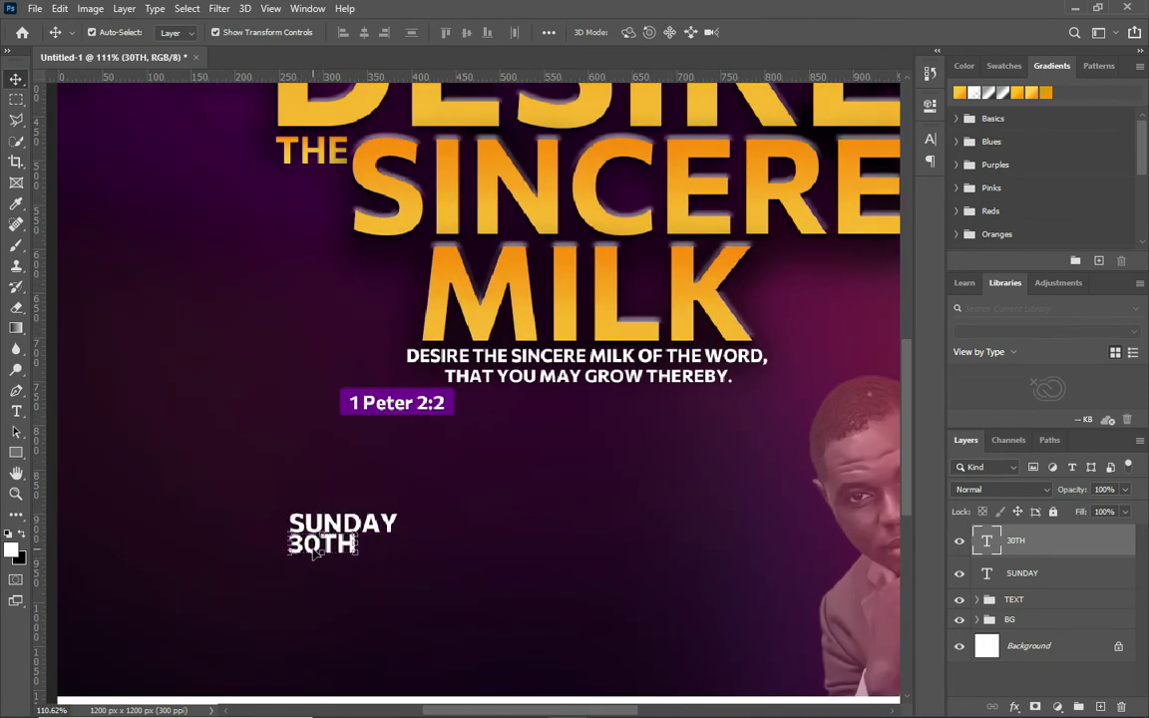
left_click_drag(315, 553, 316, 557)
key("Up")
key("Up")
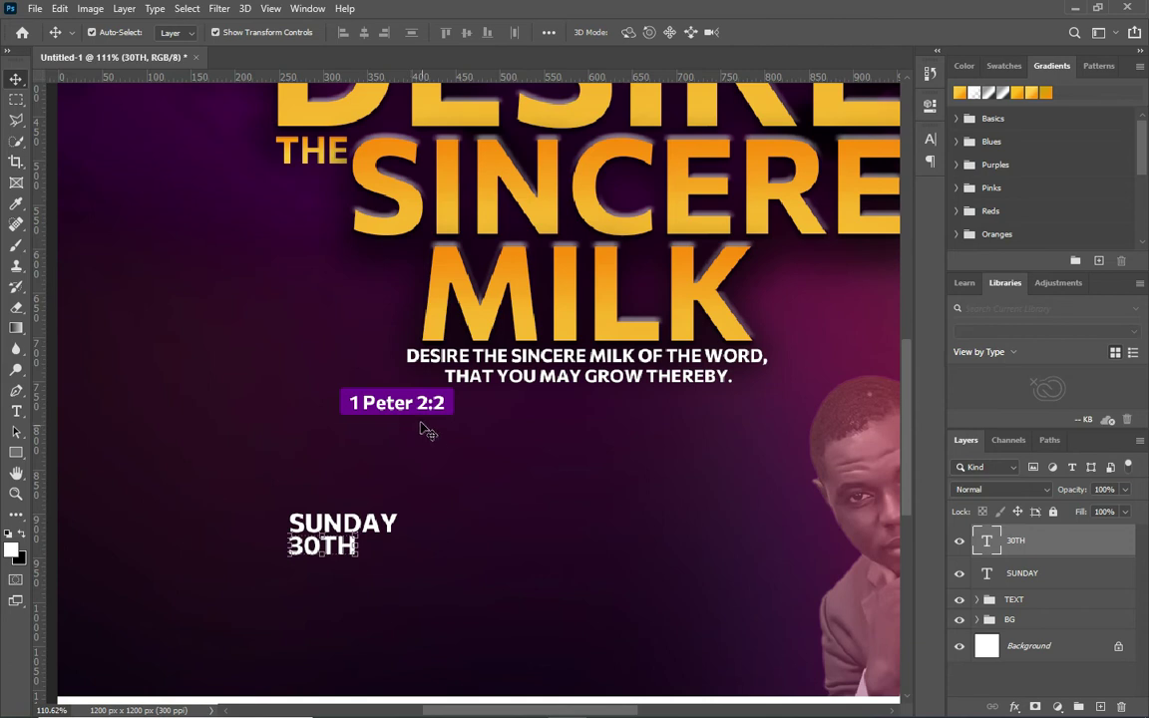
key("t")
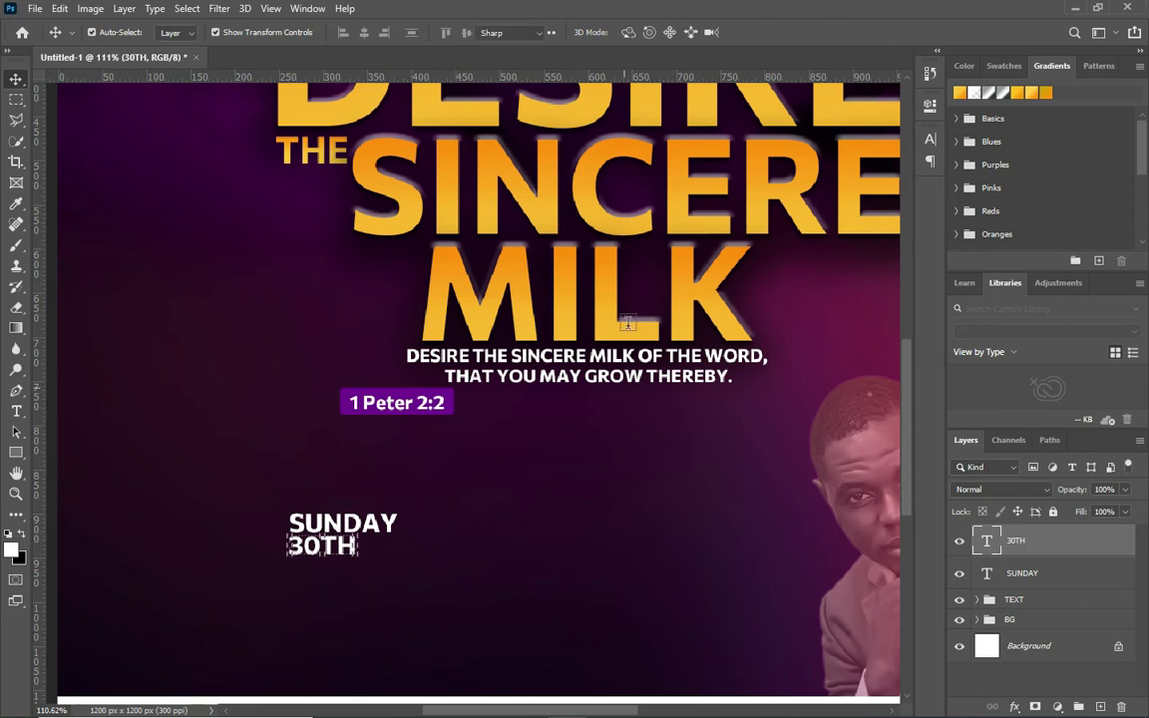
left_click(350, 35)
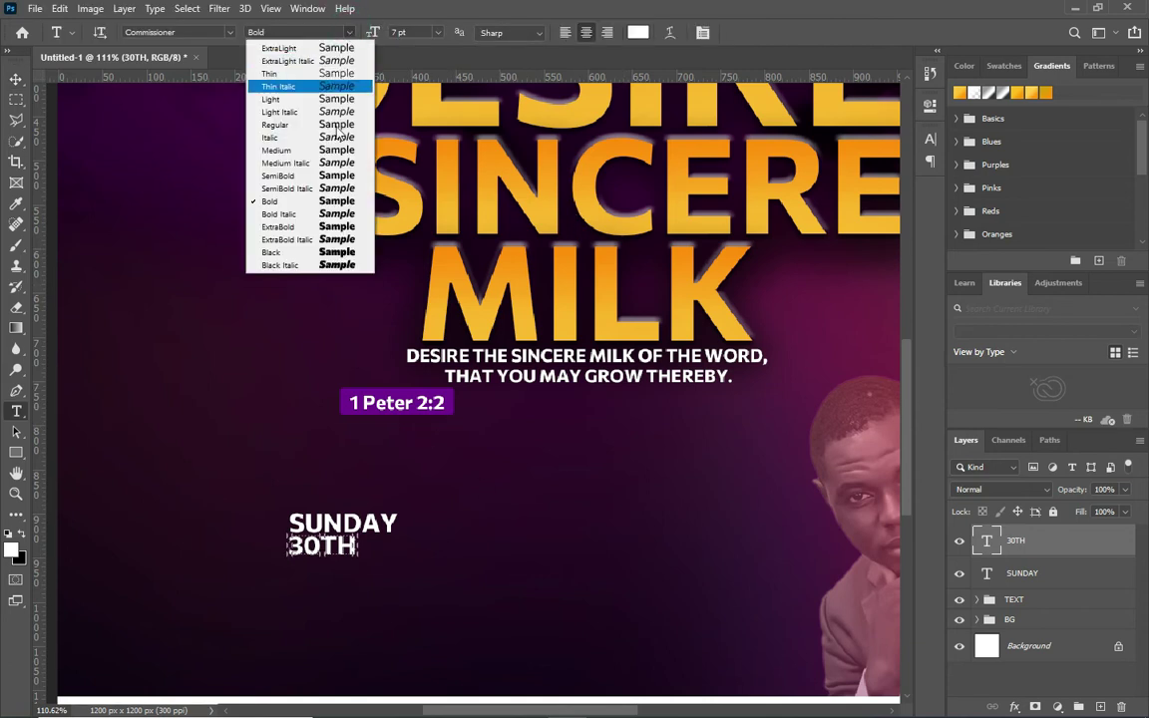
left_click(308, 227)
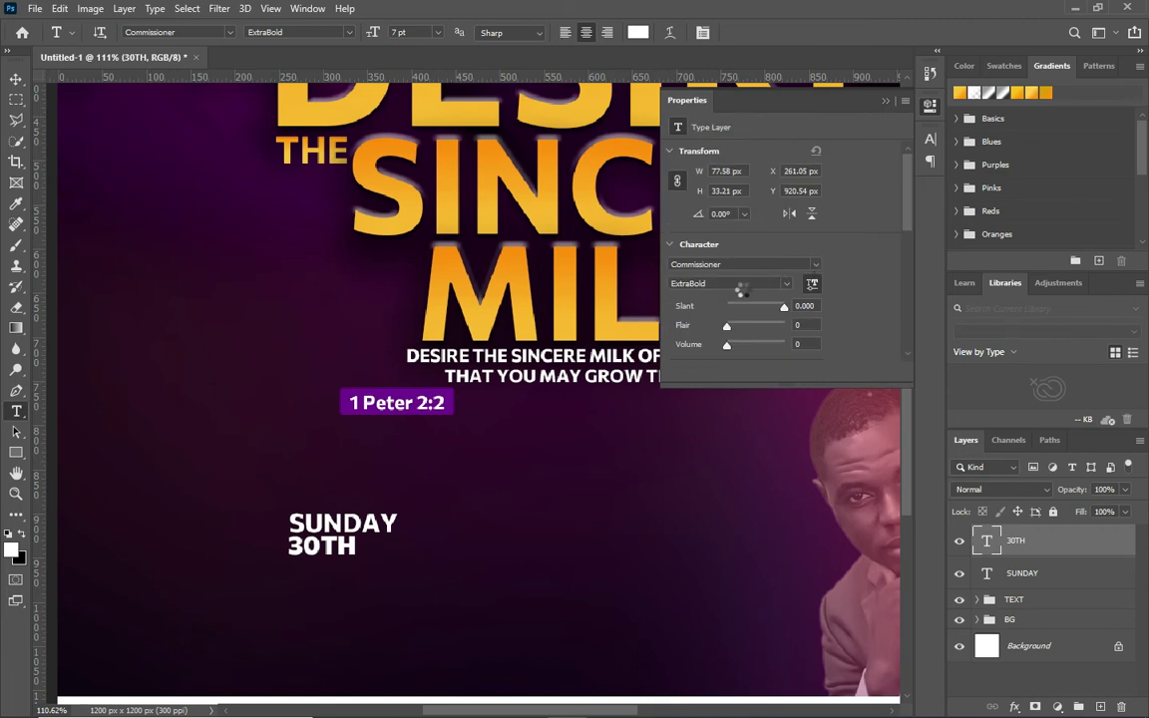
- Enlarge the 30TH text
left_click(16, 79)
left_click_drag(357, 555, 377, 570)
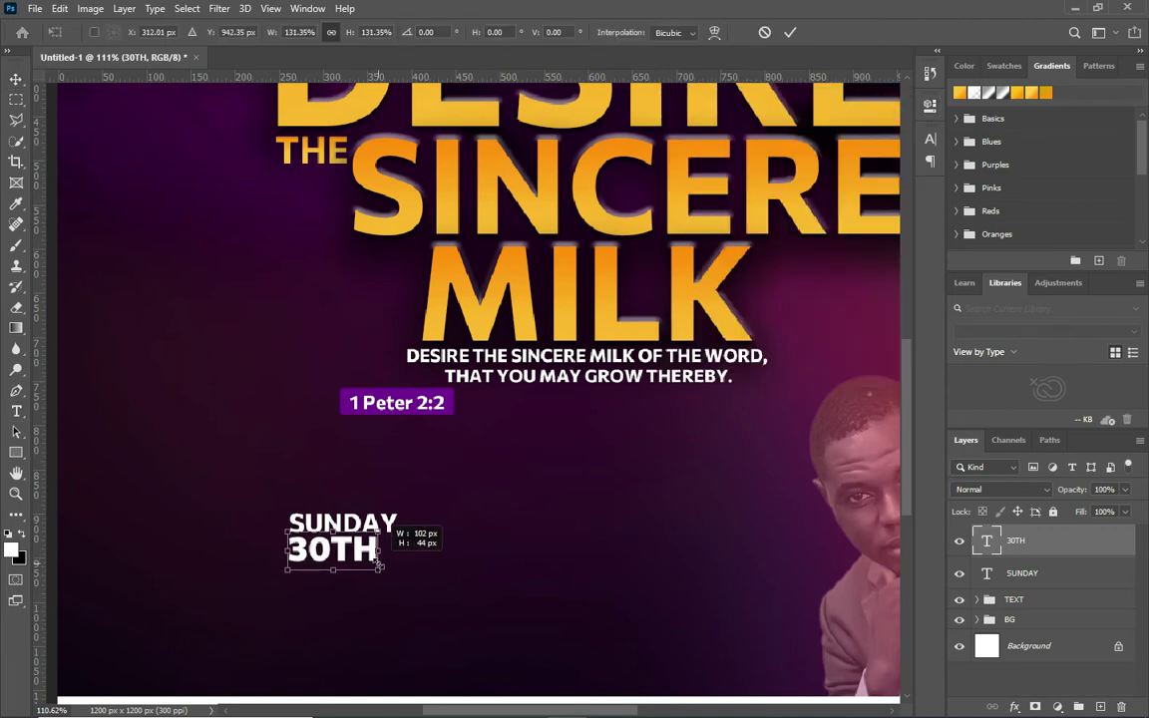
left_click(790, 33)
left_click(444, 462)
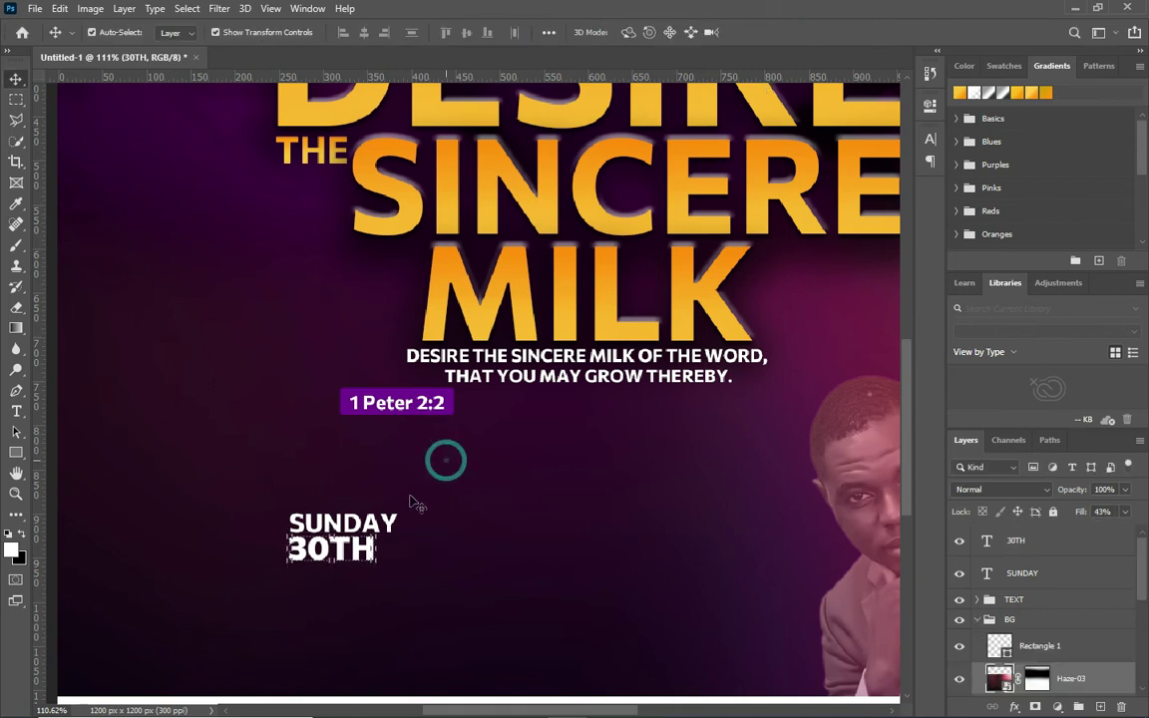
- Shrink SUNDAY to match the width of 30TH
left_click(385, 529)
scroll(399, 535, "up", 2)
key("ctrl+t")
left_click_drag(397, 512, 376, 521)
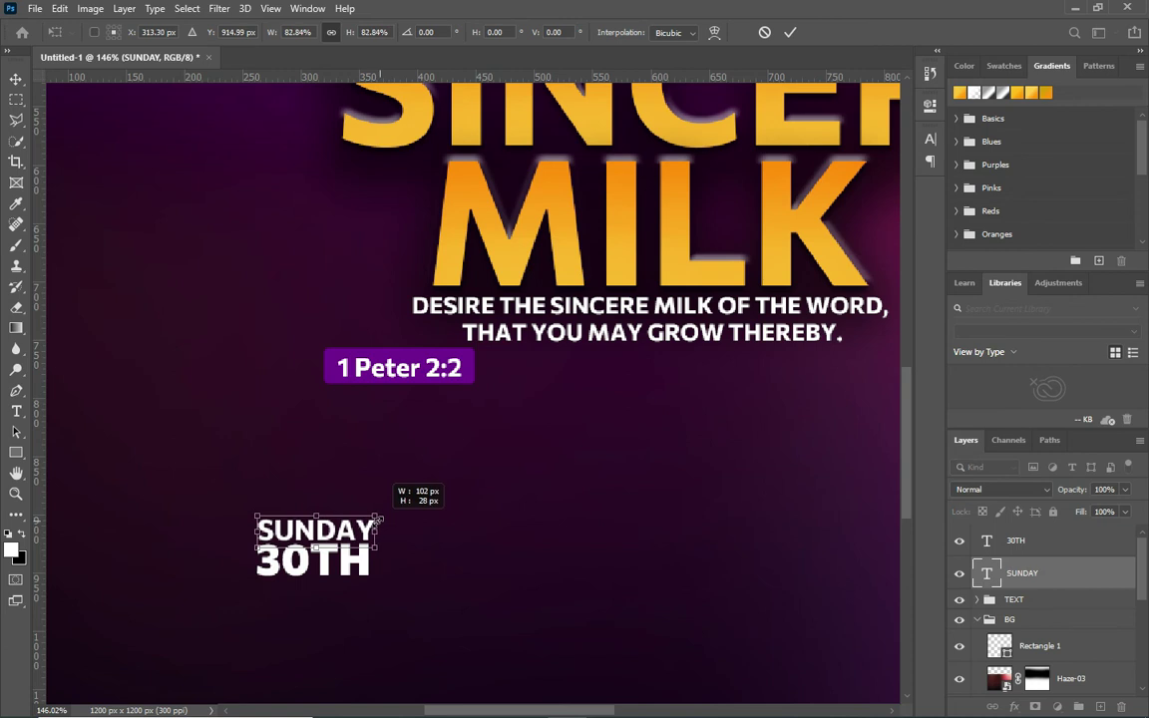
left_click(788, 33)
scroll(518, 483, "down", 1)
scroll(507, 468, "down", 1)
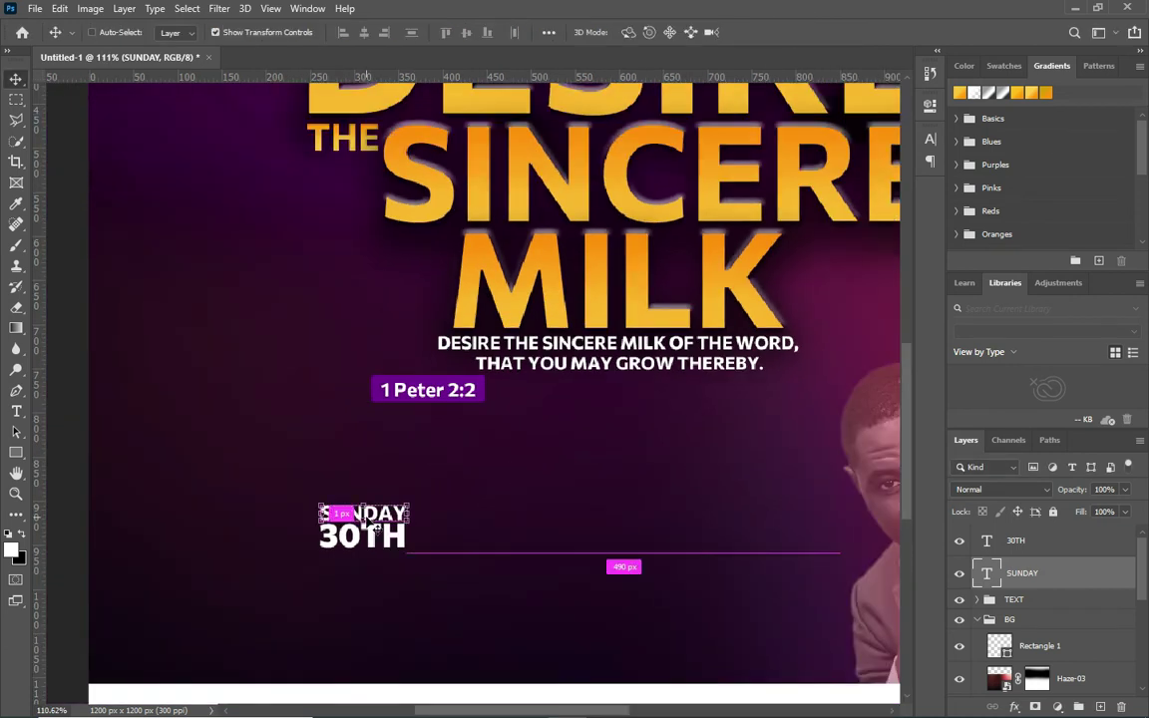
- Duplicate SUNDAY below 30TH, bring it to the top, and retype it as OCTOBER
left_click_drag(363, 519, 364, 520)
key("ctrl+bracketright")
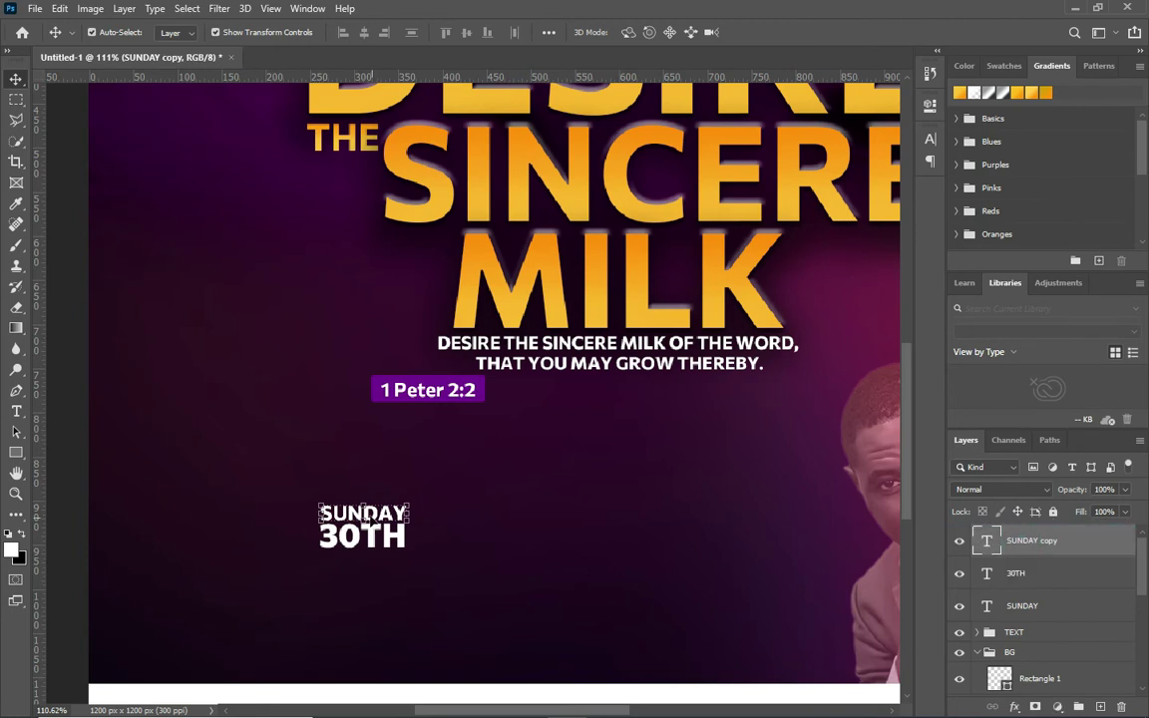
left_click_drag(363, 515, 363, 560)
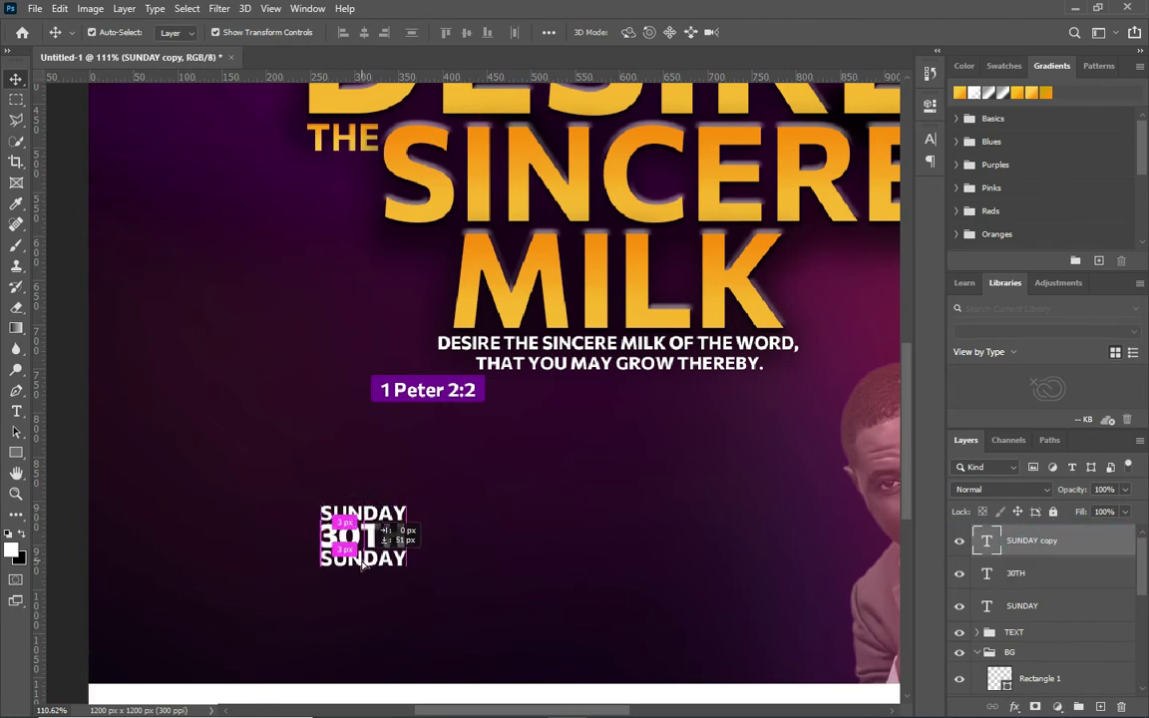
key("t")
double_click(363, 558)
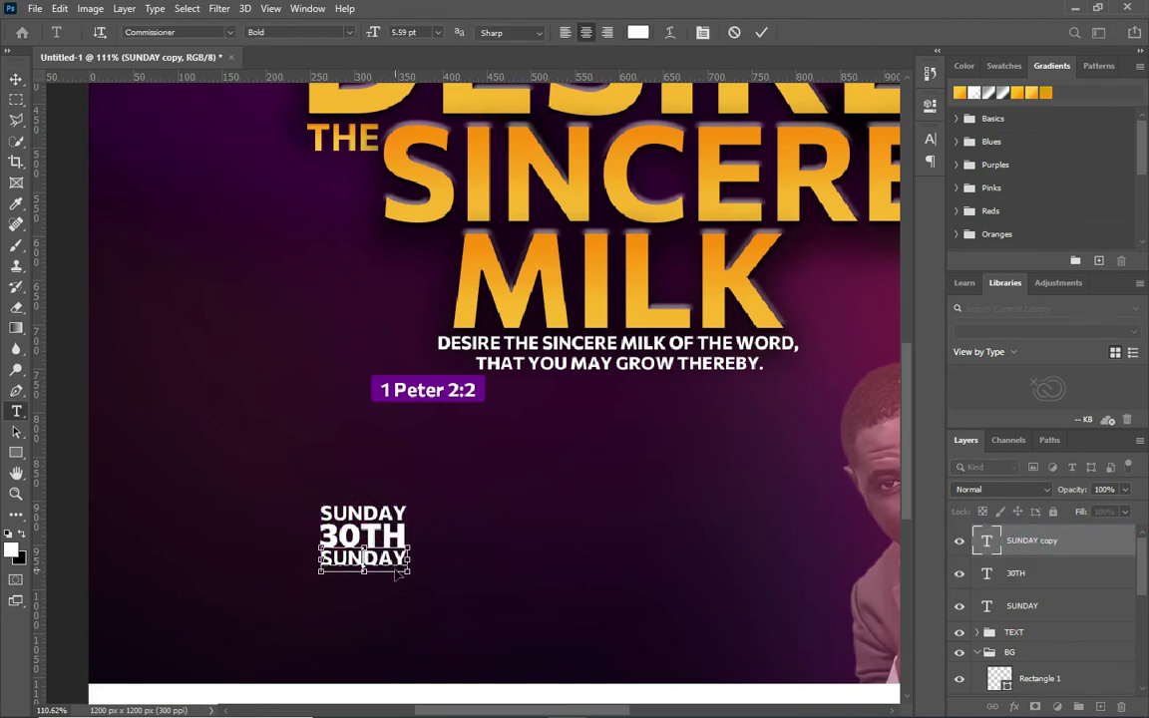
type("OCTOBER")
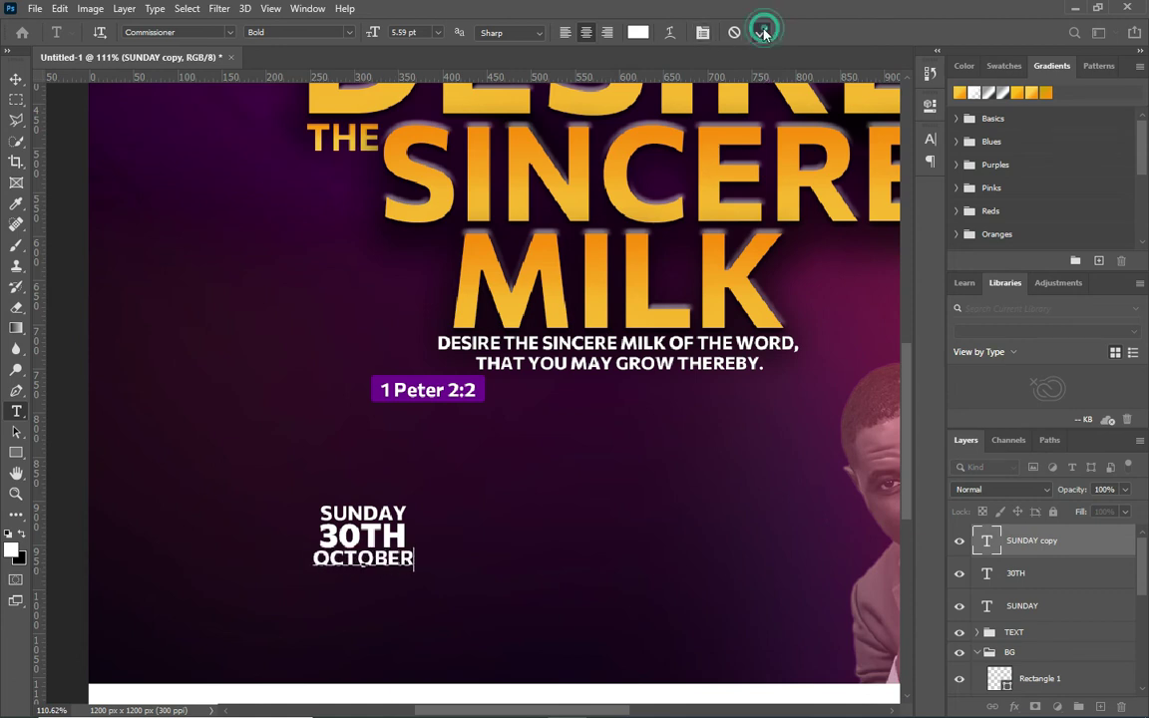
left_click(761, 32)
left_click(565, 32)
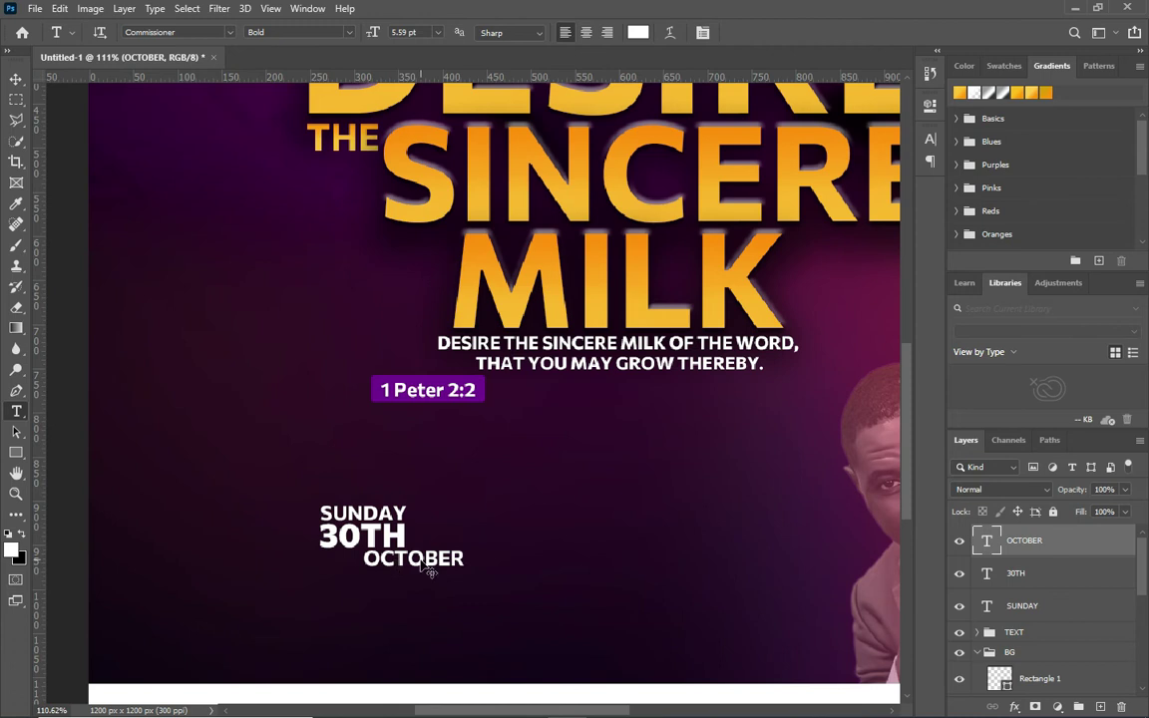
- Centre OCTOBER under 30TH and scale it down to about 86%
left_click_drag(364, 550, 318, 551)
left_click(16, 79)
scroll(398, 504, "up", 4)
scroll(419, 583, "up", 1)
key("ctrl+t")
left_click_drag(411, 591, 394, 588)
scroll(496, 453, "down", 4)
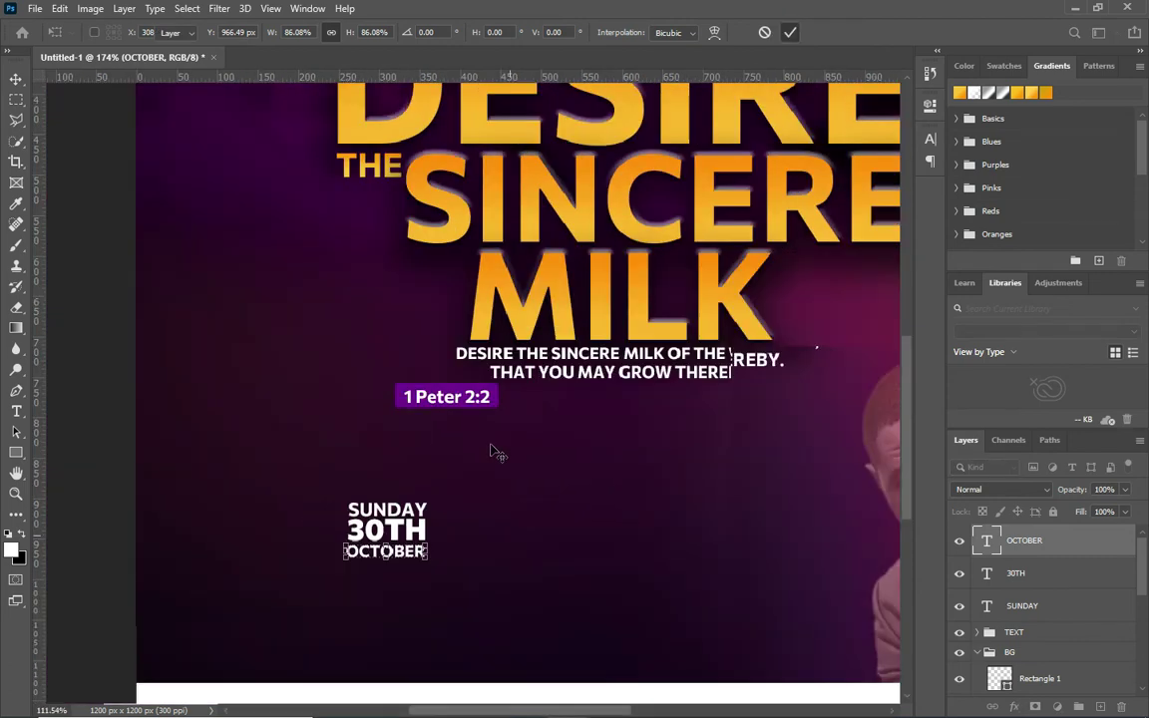
scroll(269, 467, "down", 2)
key("Return")
scroll(221, 482, "up", 2)
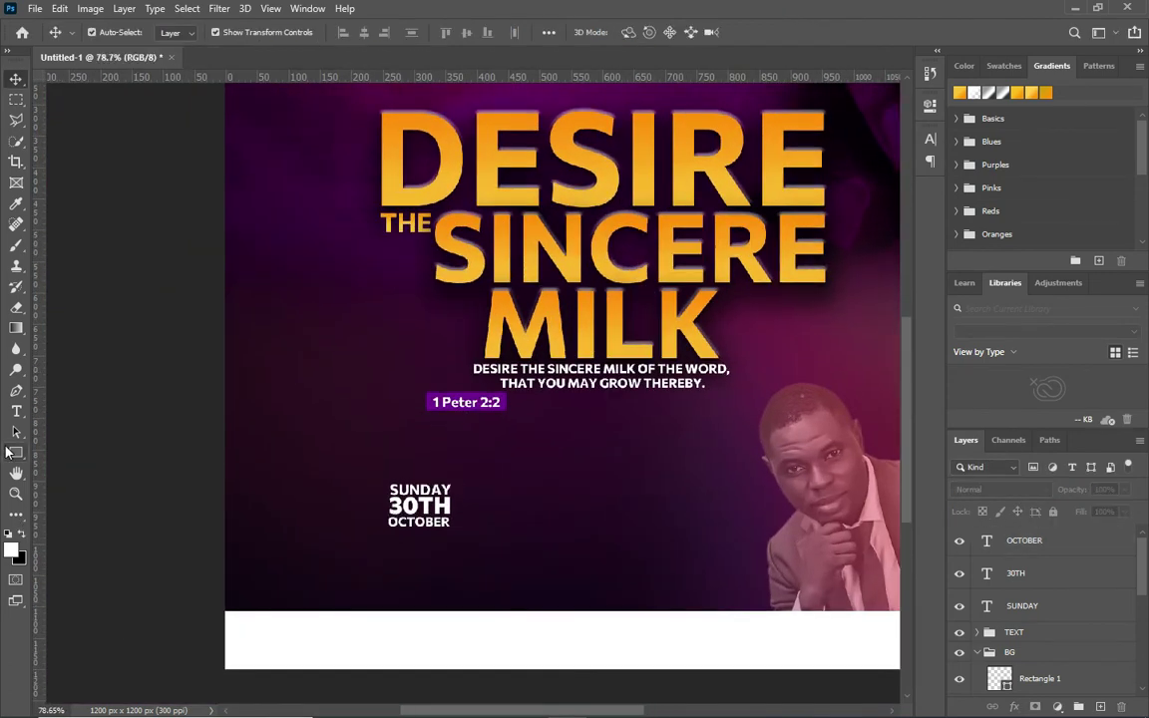
left_click(15, 454)
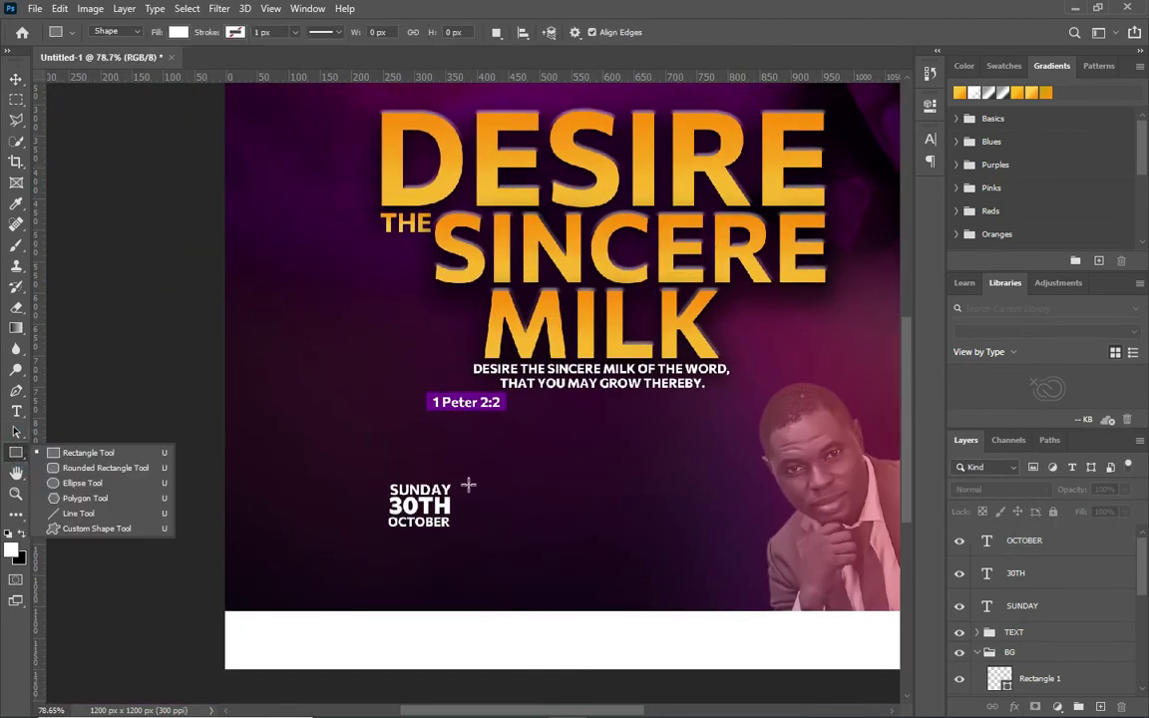
- Draw a 5 × 76 px vertical bar right of the date block and fill it yellow
left_click_drag(467, 482, 463, 531)
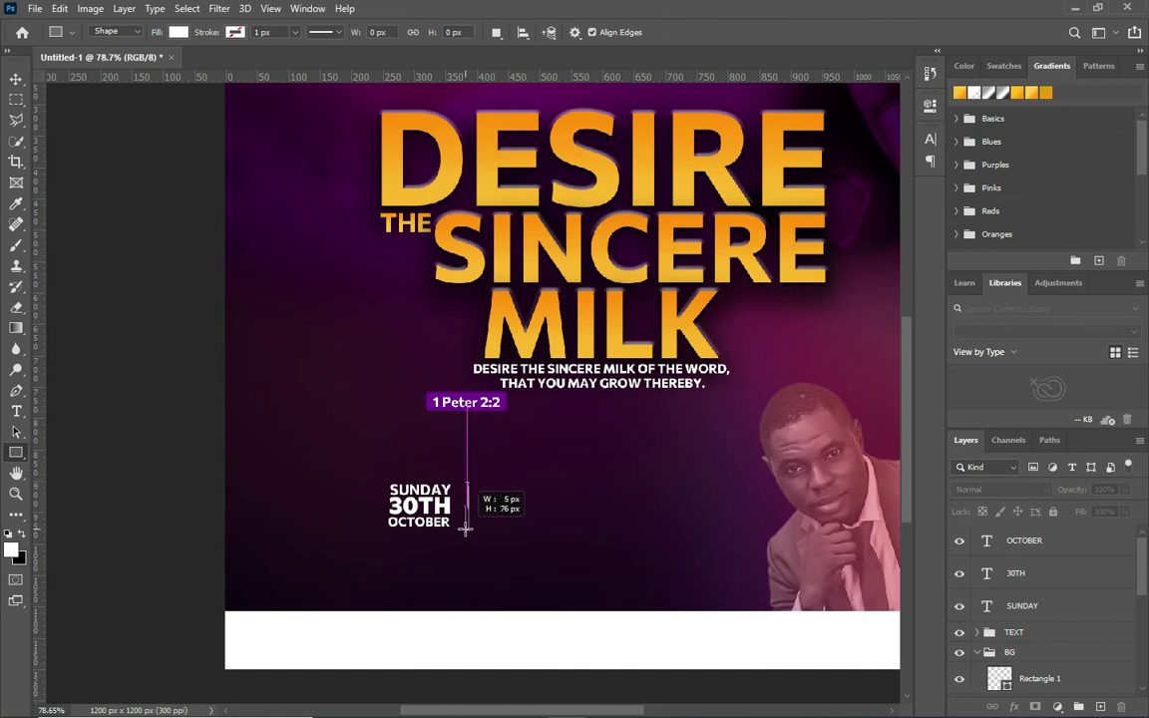
left_click_drag(463, 531, 462, 530)
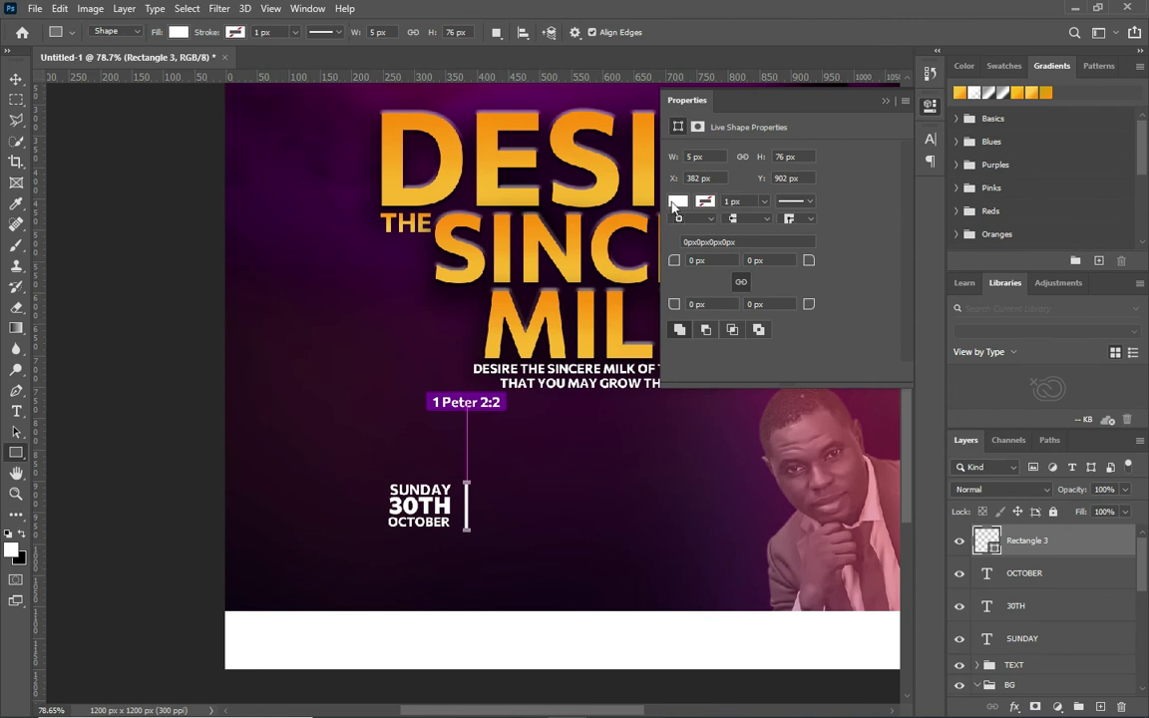
left_click(677, 202)
left_click(684, 285)
left_click(885, 101)
left_click(15, 78)
scroll(498, 459, "up", 1)
scroll(498, 459, "up", 1)
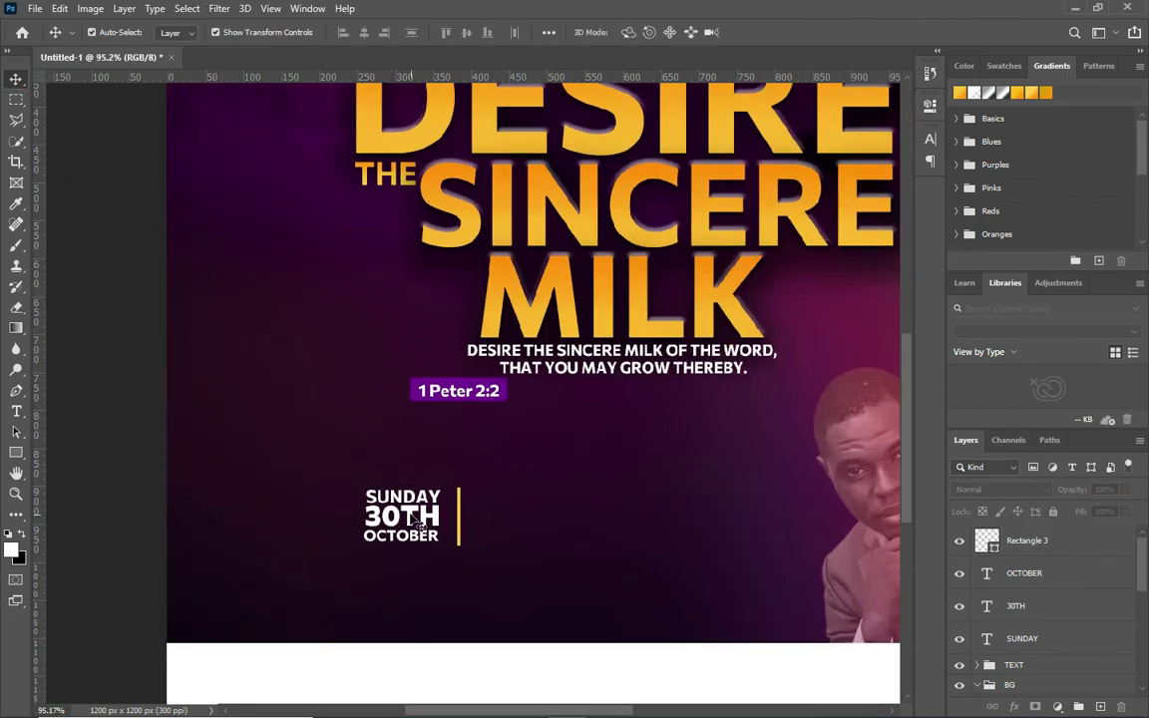
left_click(409, 519)
- Duplicate the 30TH text to the right of the gold divider and retype it as 8am
left_click_drag(409, 518, 410, 518)
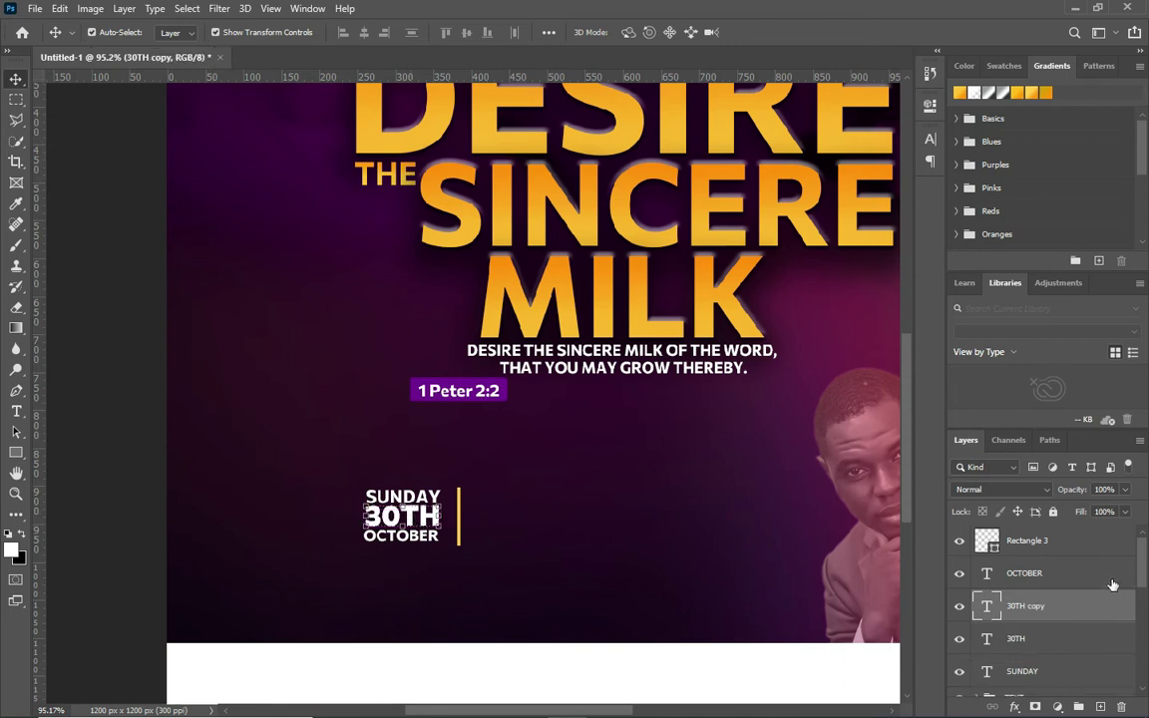
key("ctrl+shift+bracketright")
left_click_drag(411, 518, 517, 518)
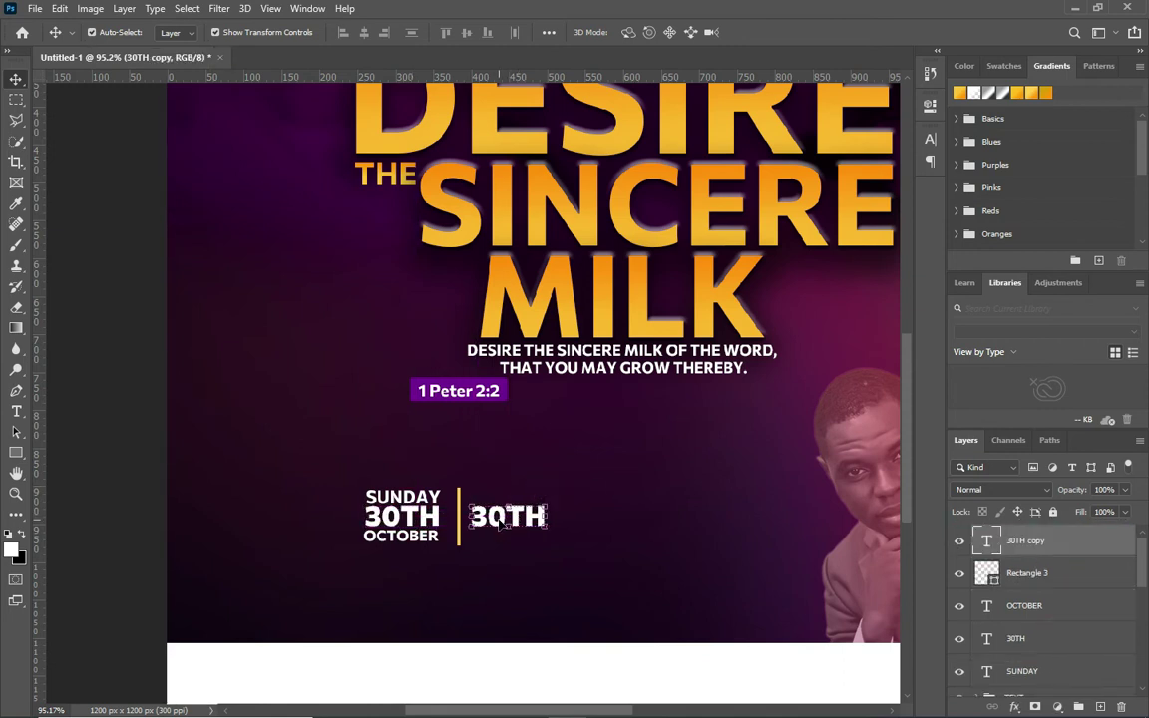
key("t")
double_click(507, 517)
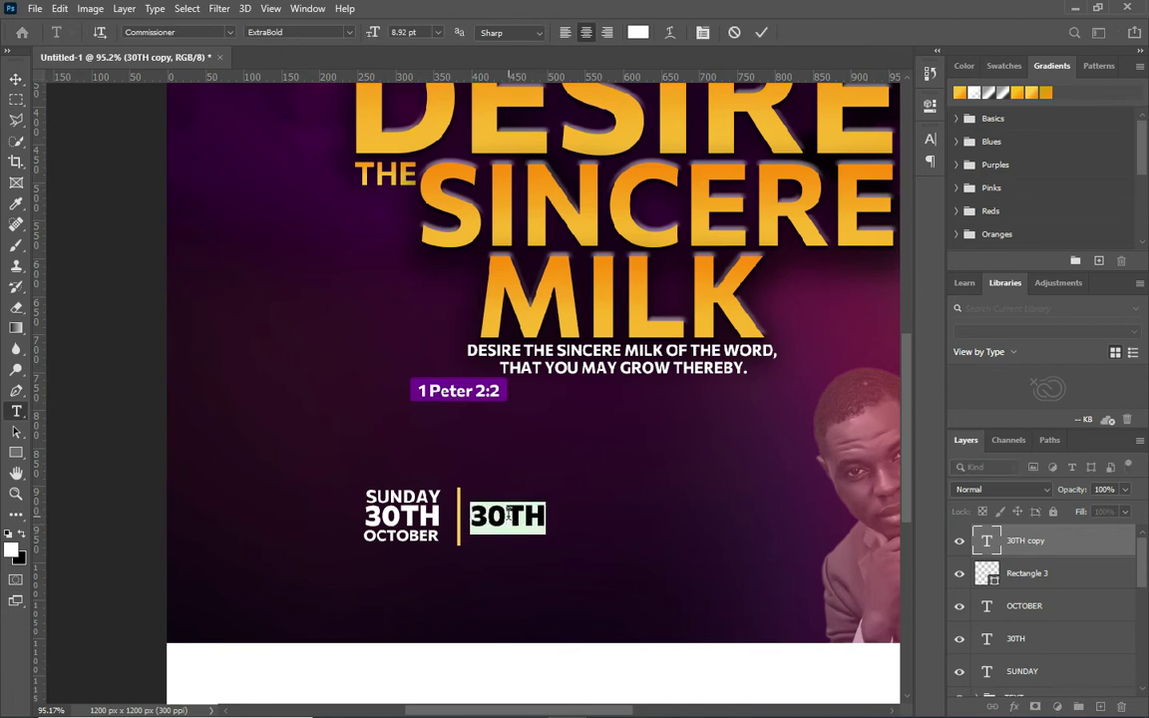
type("8am")
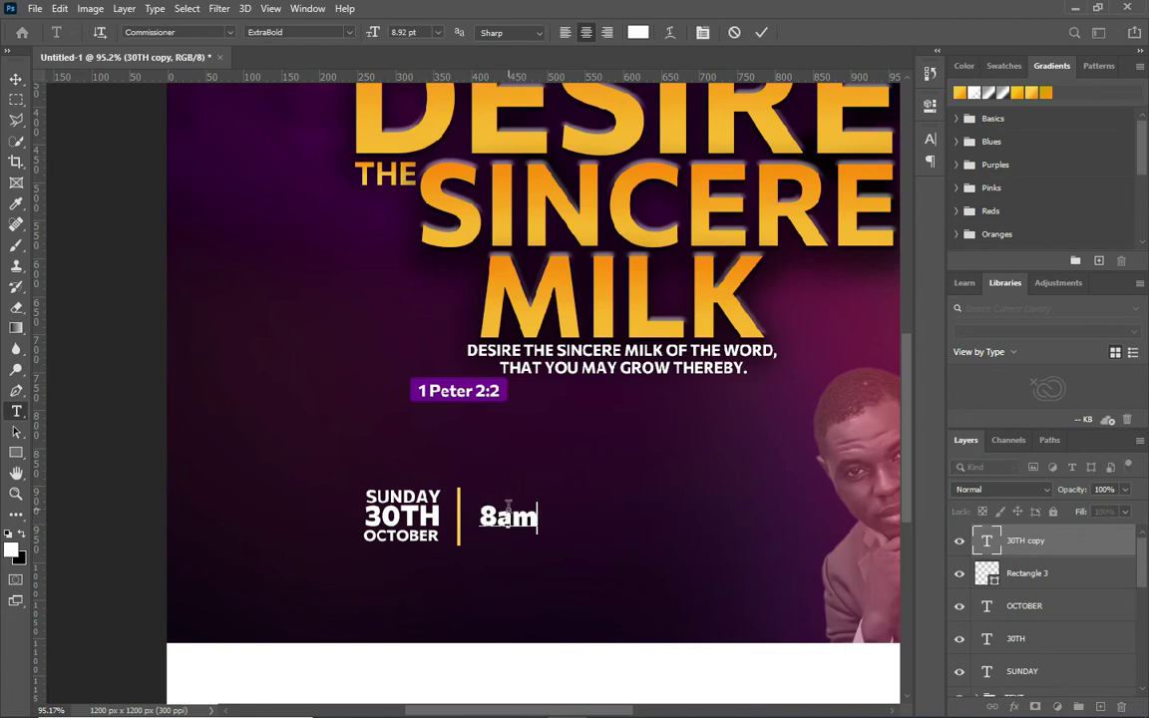
- Enlarge the 8 to 15 pt and line 8am up with the date block
left_click_drag(498, 517, 478, 517)
left_click_drag(371, 33, 376, 34)
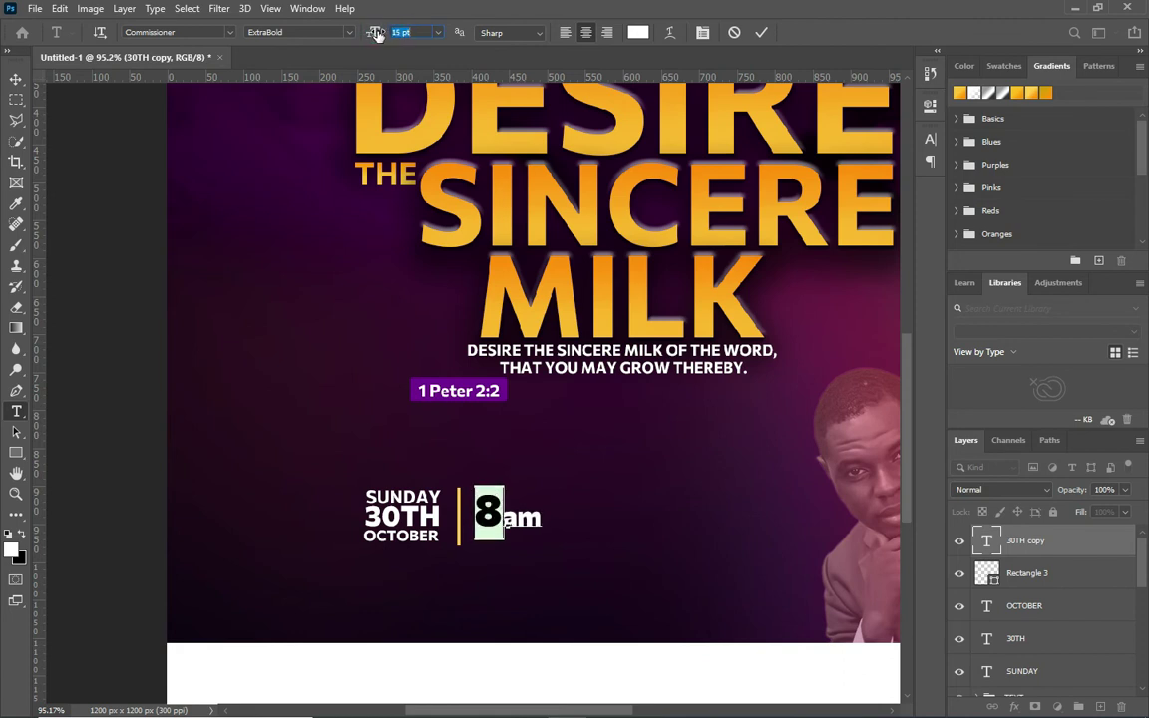
left_click(761, 32)
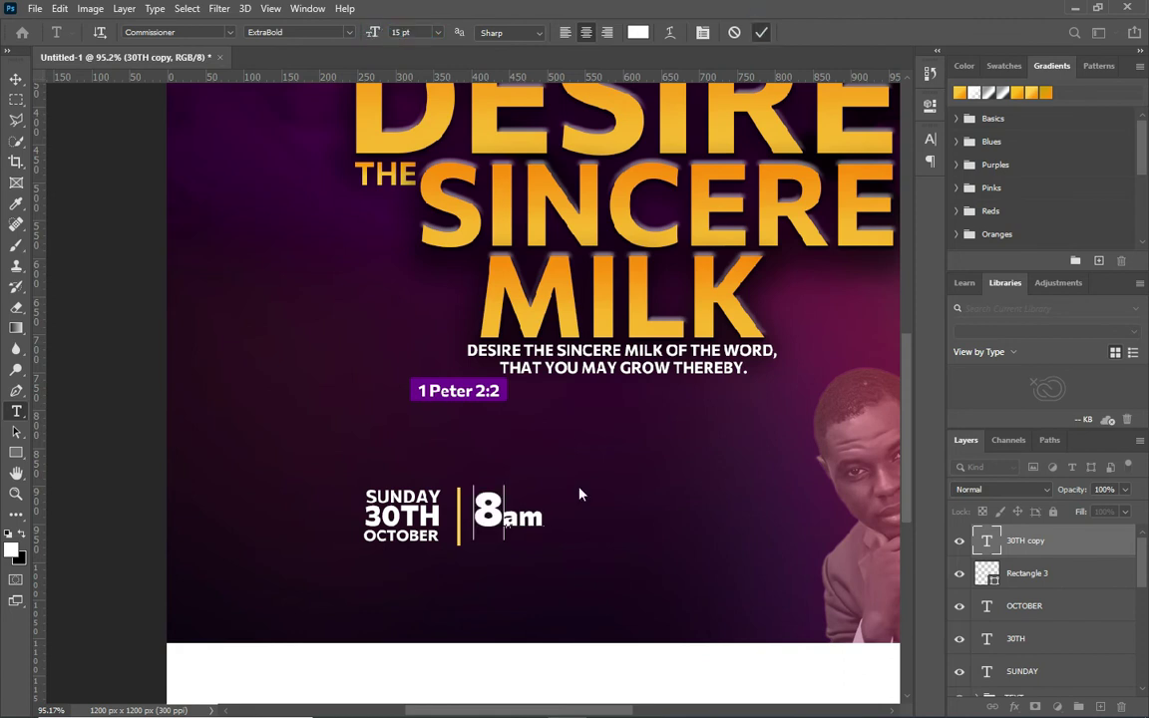
left_click(17, 79)
left_click_drag(529, 519, 530, 532)
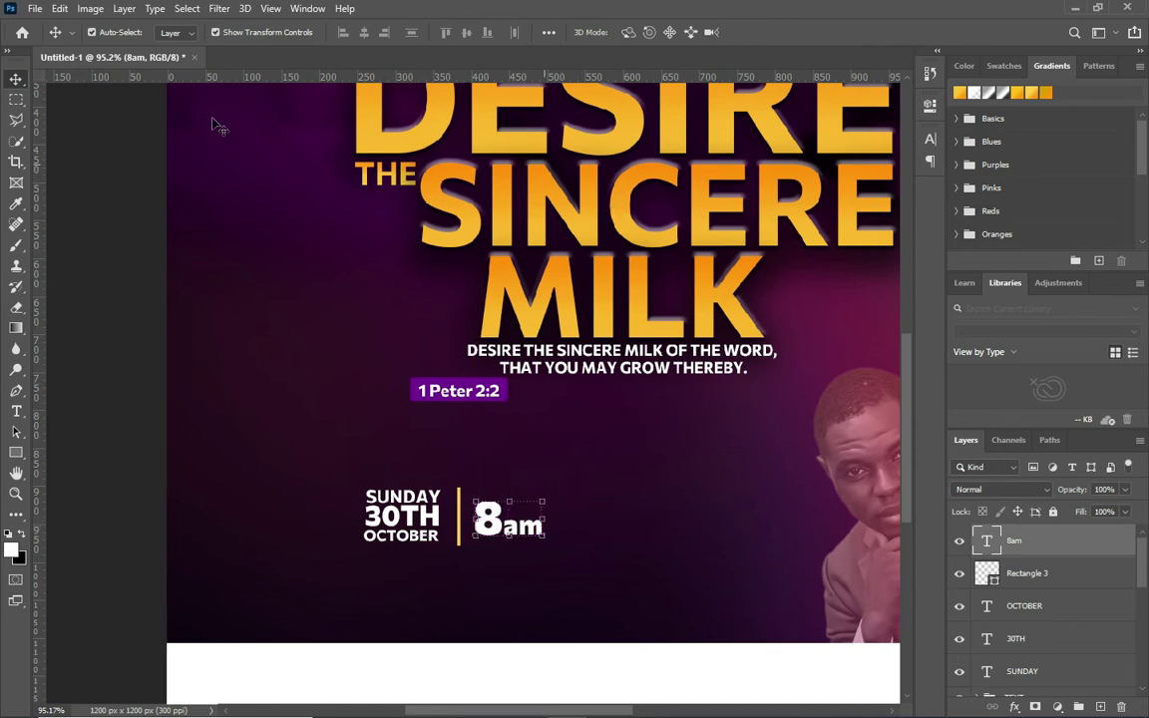
- Remove the space between 8 and am and set the 8am tracking to 40
double_click(507, 526)
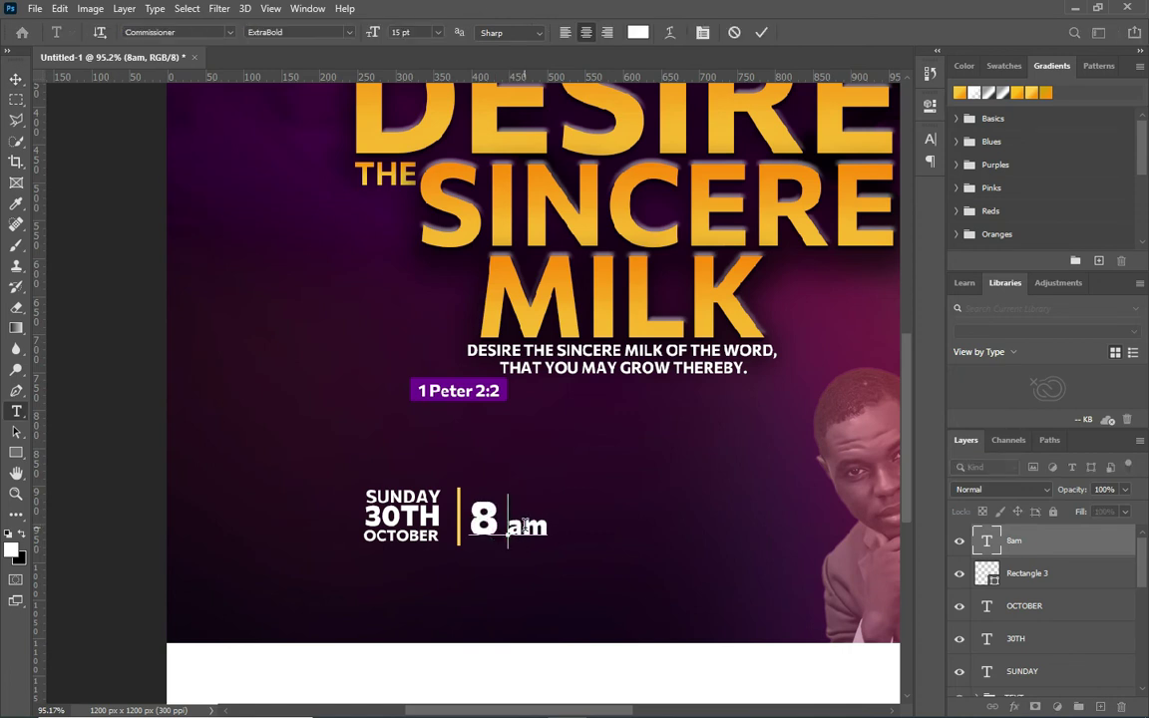
key("BackSpace")
key("ctrl+Return")
left_click(929, 139)
left_click_drag(843, 200, 868, 200)
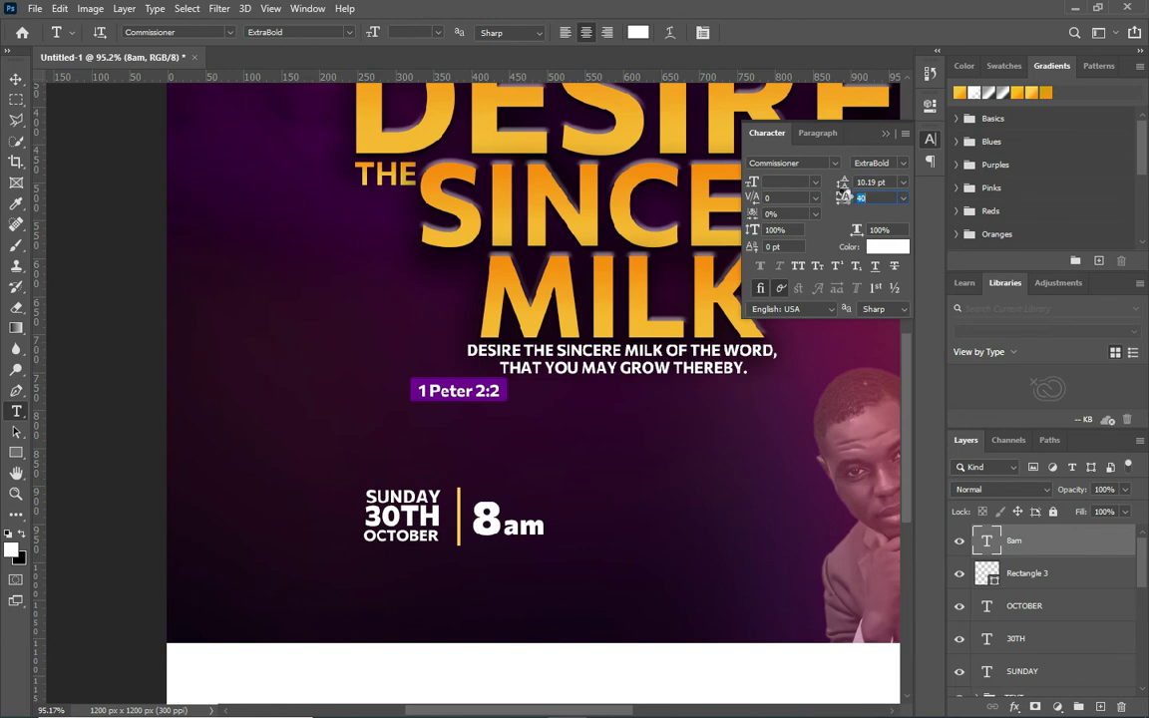
left_click(17, 81)
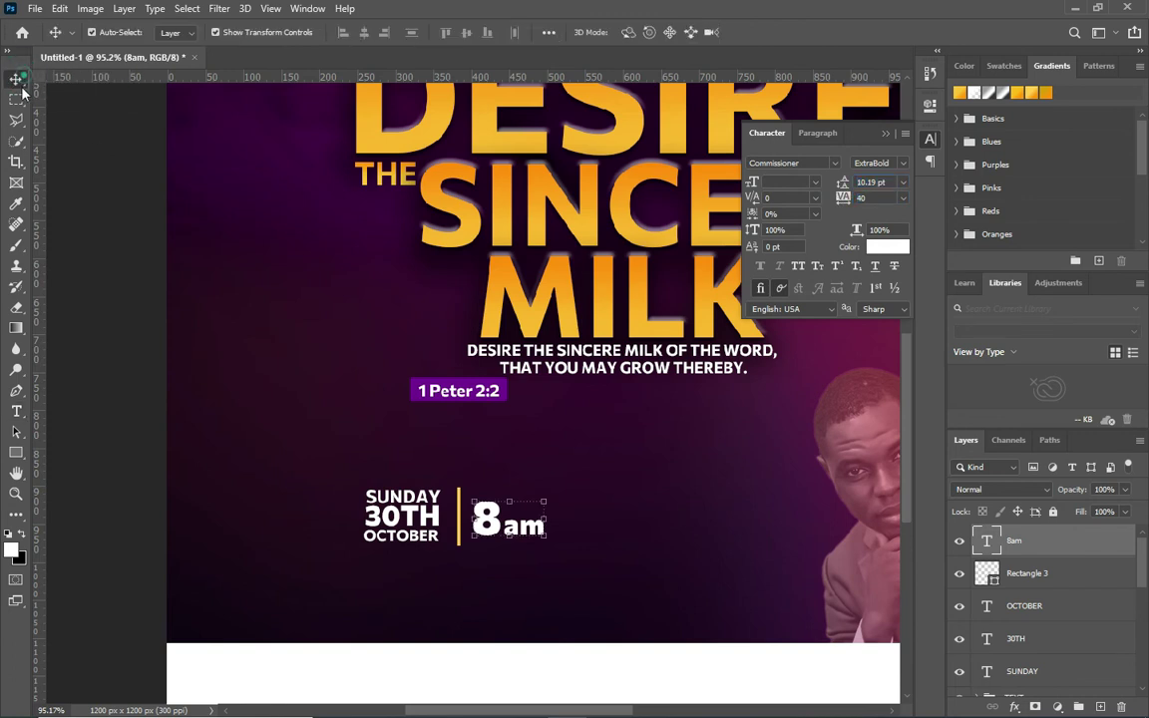
left_click(105, 287)
left_click(789, 124)
scroll(695, 356, "down", 2)
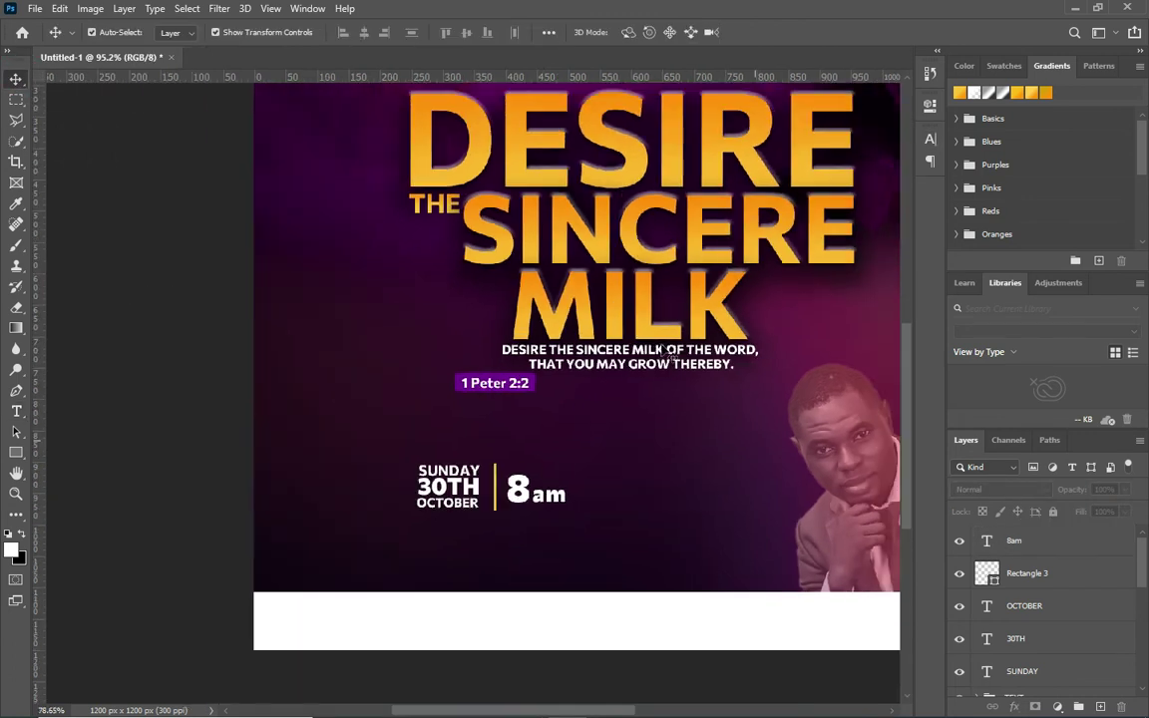
scroll(678, 349, "down", 2)
scroll(648, 334, "down", 1)
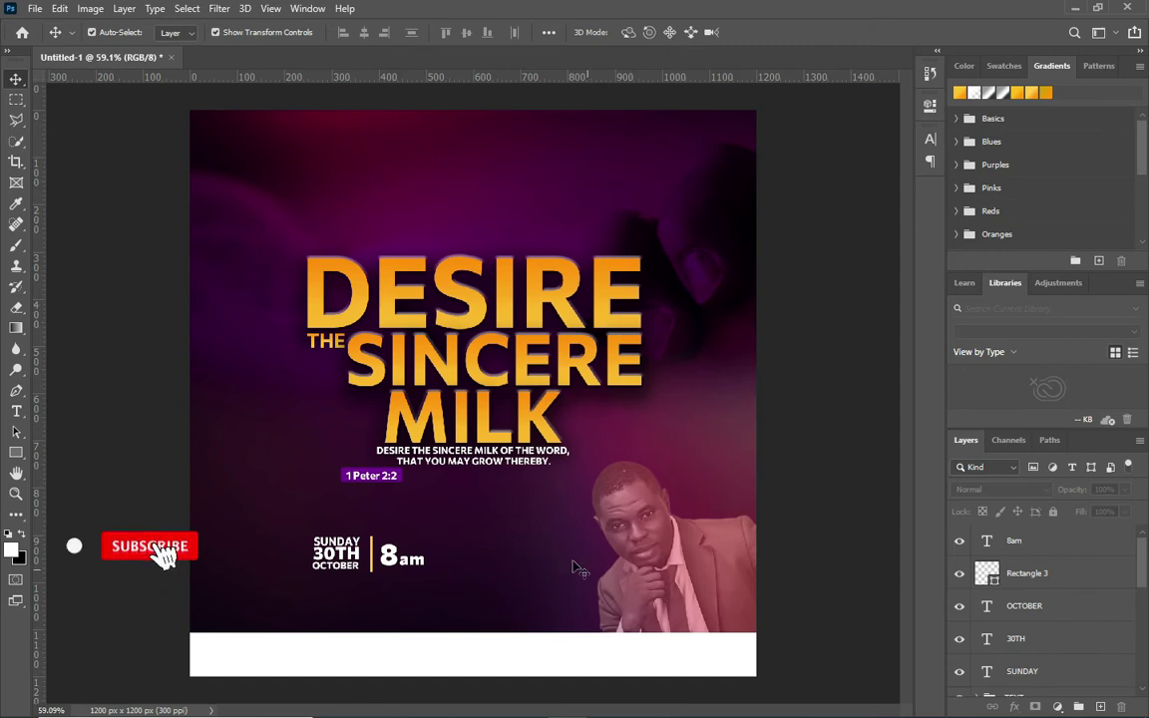
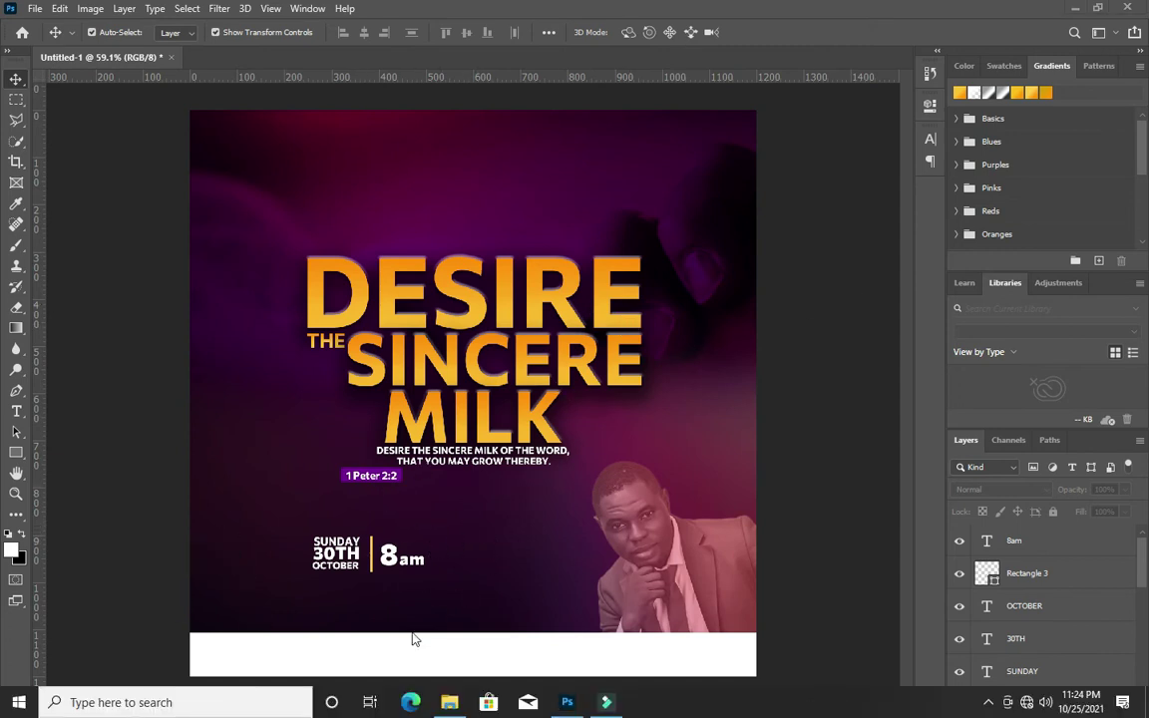
- Drop the date-and-time icon onto the flyer, scaled small just left of SUNDAY 30TH OCTOBER
key("alt+Tab")
left_click(701, 258)
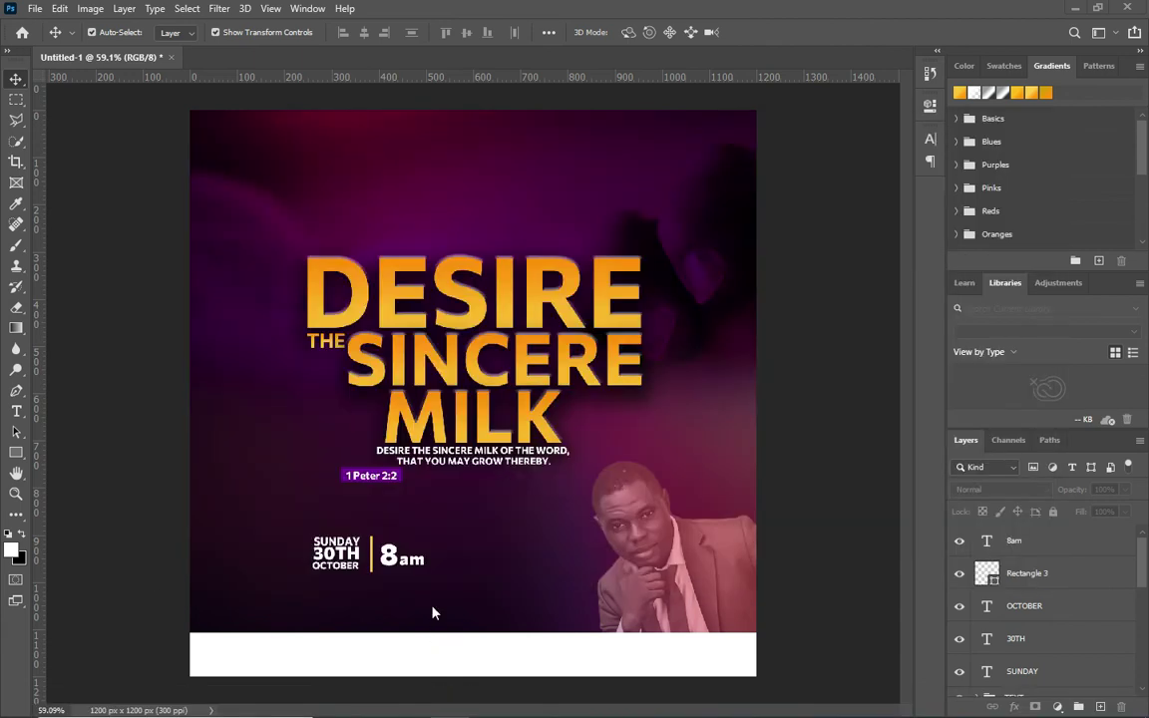
left_click_drag(701, 259, 436, 522)
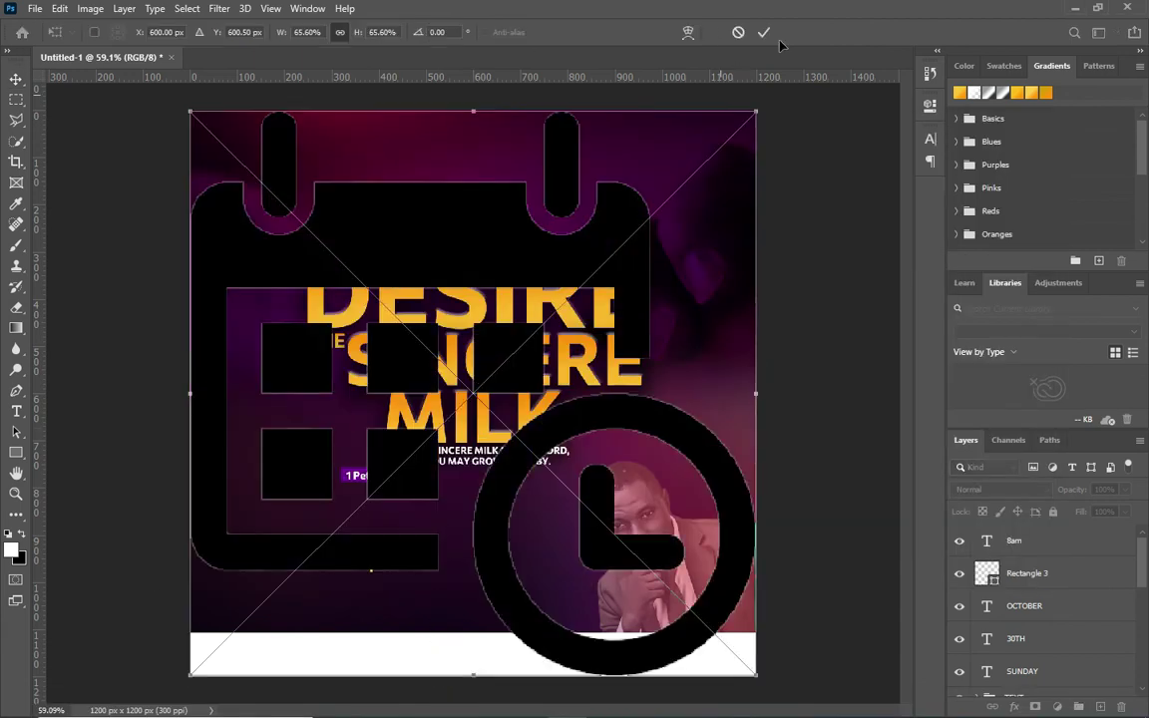
mouse_move(755, 110)
left_mouse_down()
mouse_move(231, 630)
mouse_move(267, 542)
left_mouse_up()
scroll(267, 544, "up", 2)
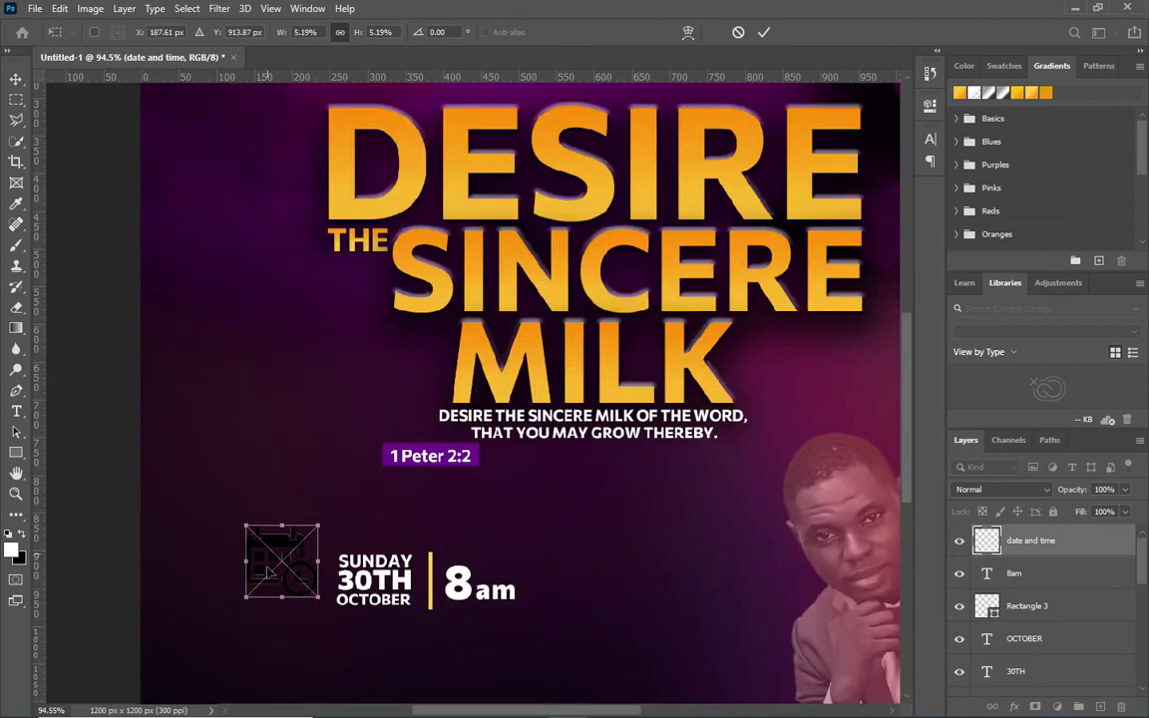
left_click_drag(318, 522, 287, 561)
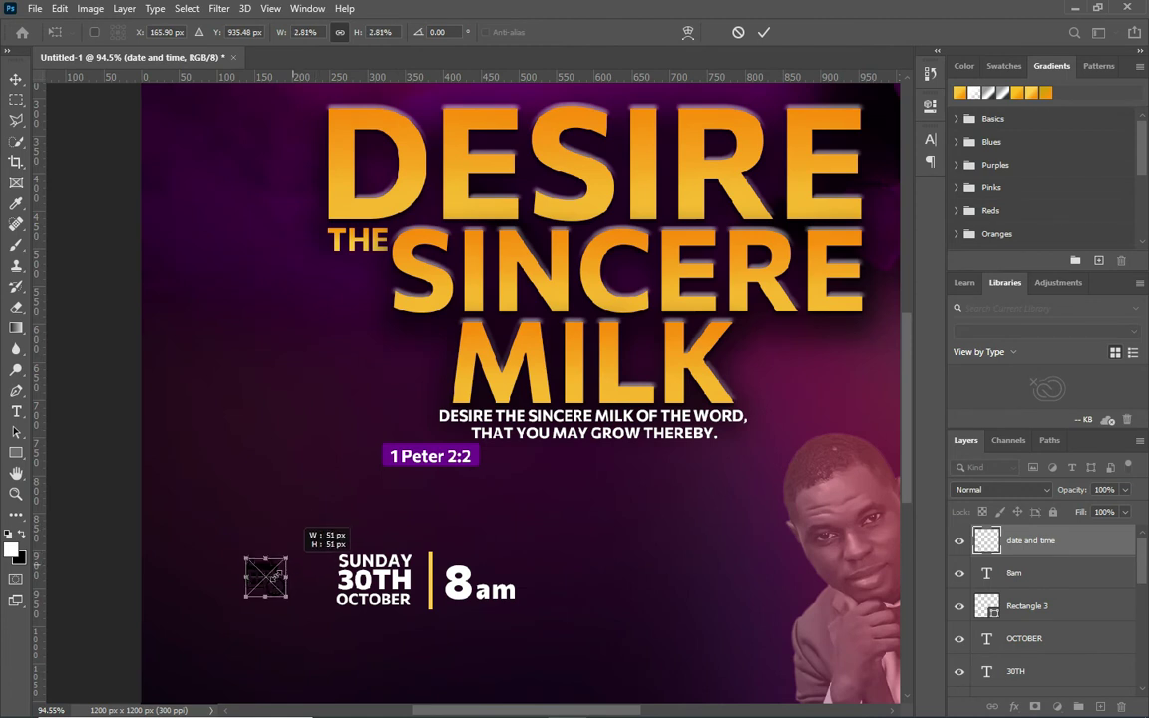
left_click_drag(269, 573, 302, 574)
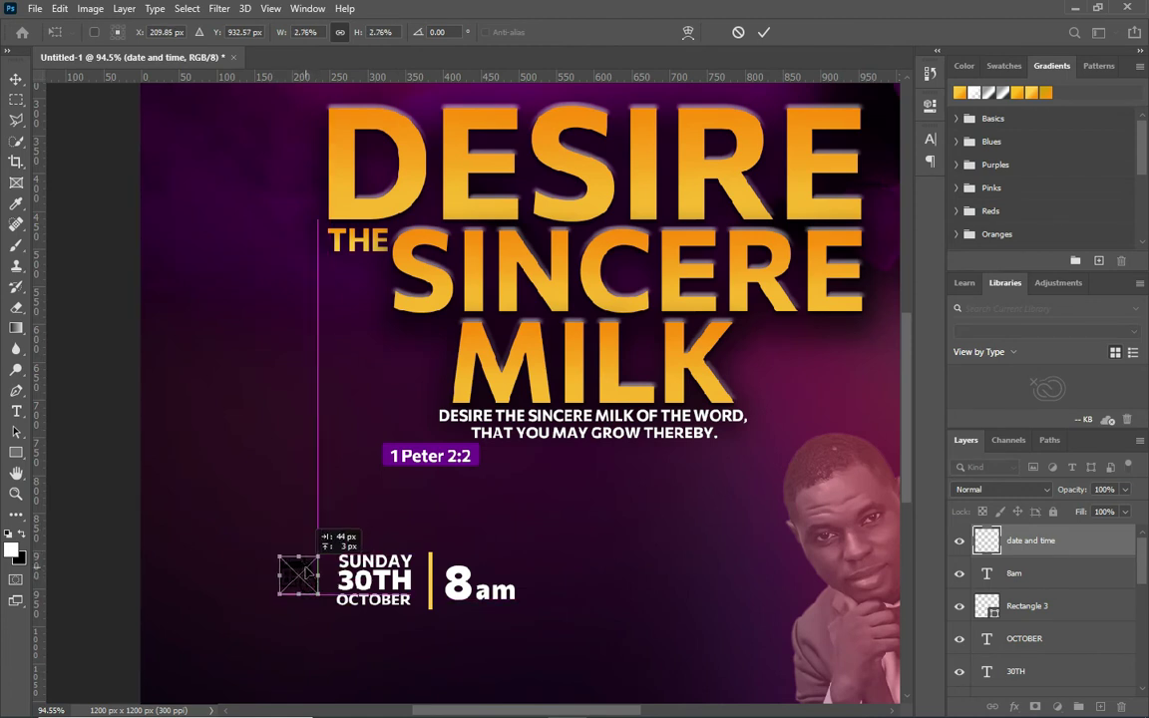
left_click_drag(280, 595, 312, 584)
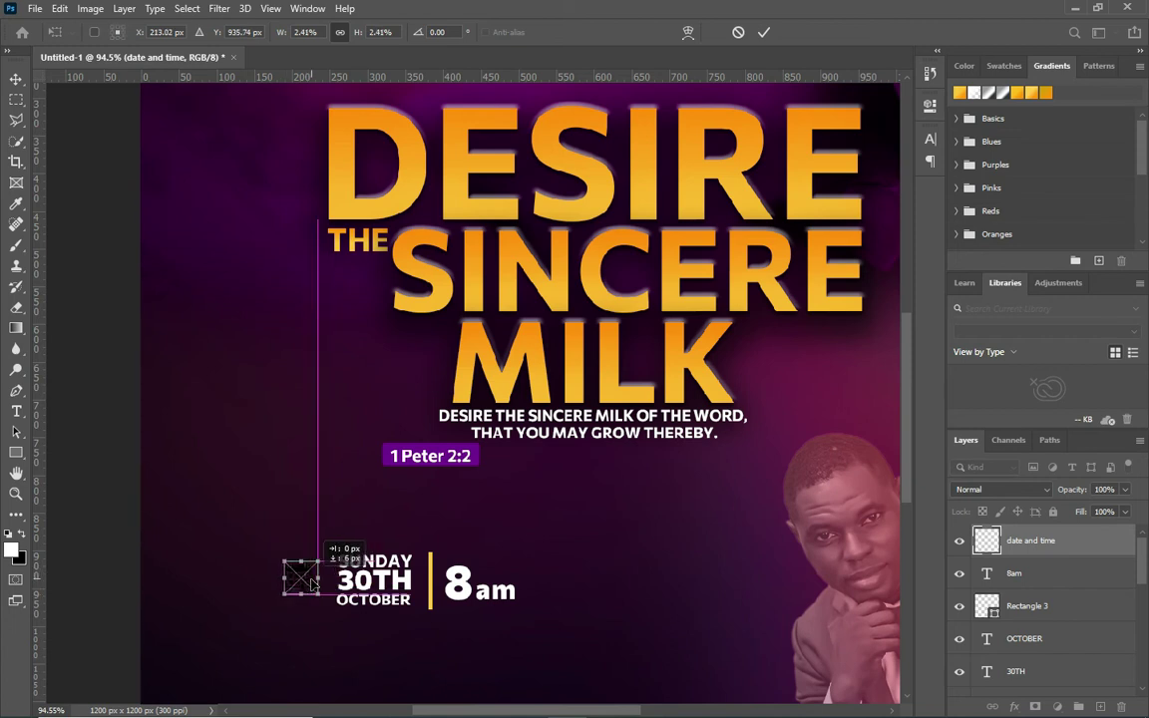
left_click_drag(312, 584, 302, 583)
left_click(761, 33)
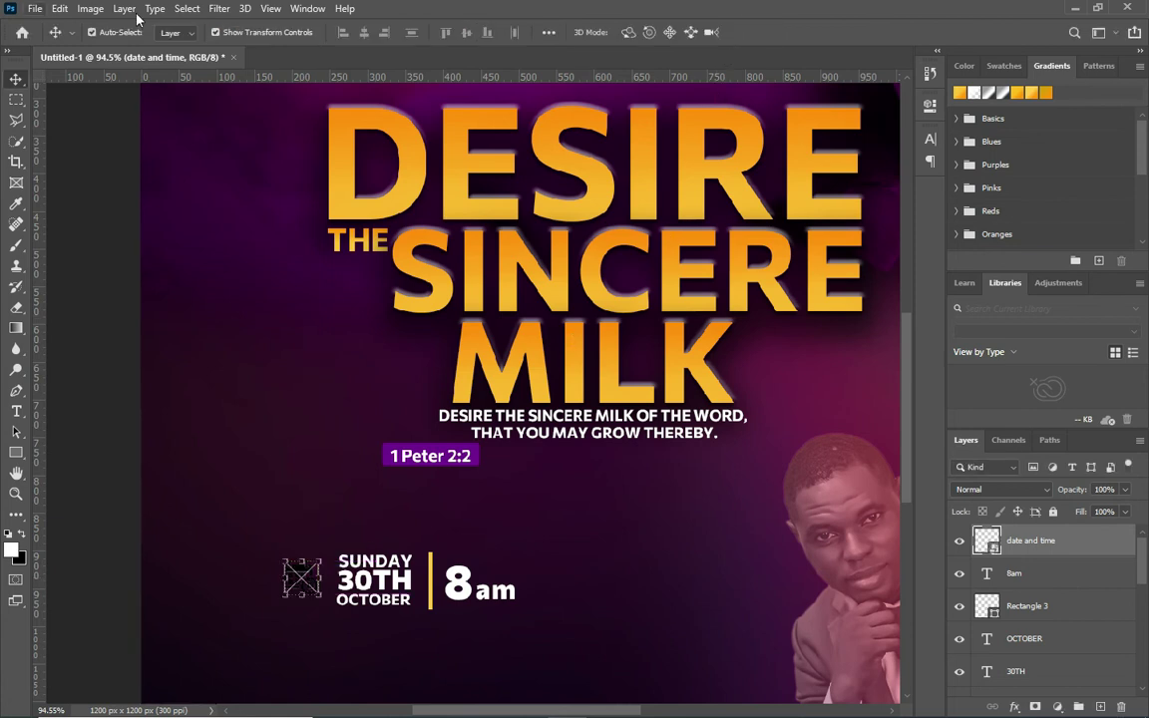
left_click(90, 9)
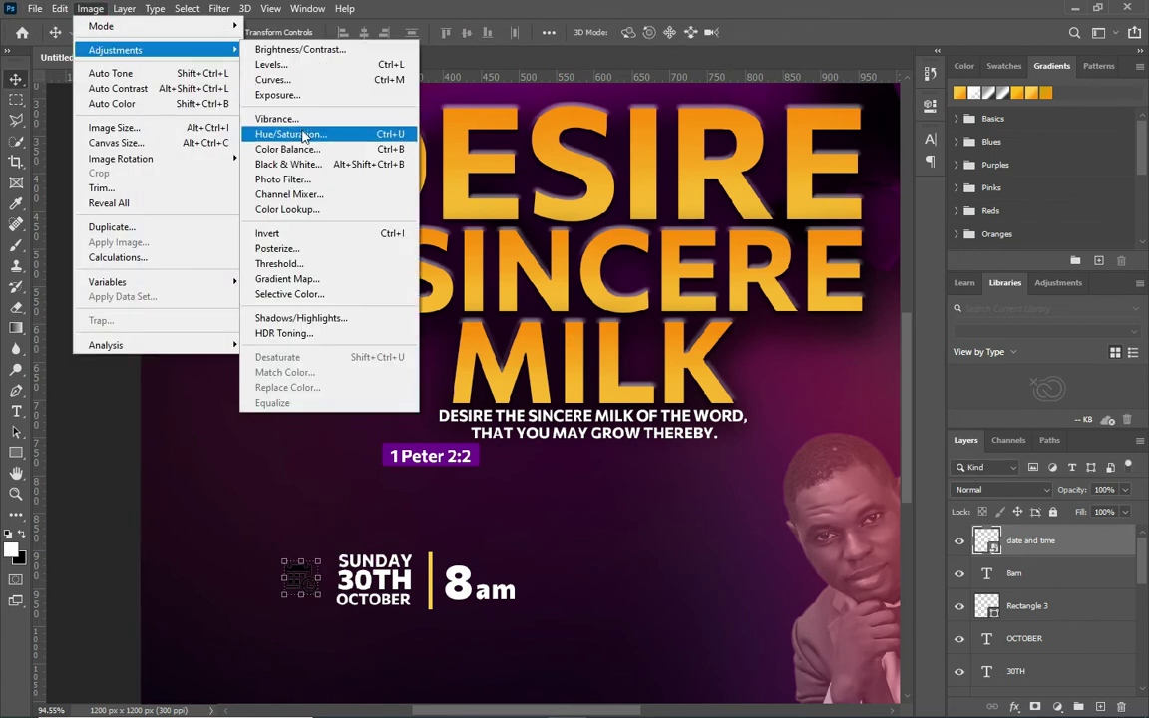
- Turn the icon white with a Hue/Saturation adjustment at Lightness +100
left_click(299, 134)
left_click_drag(529, 325, 609, 324)
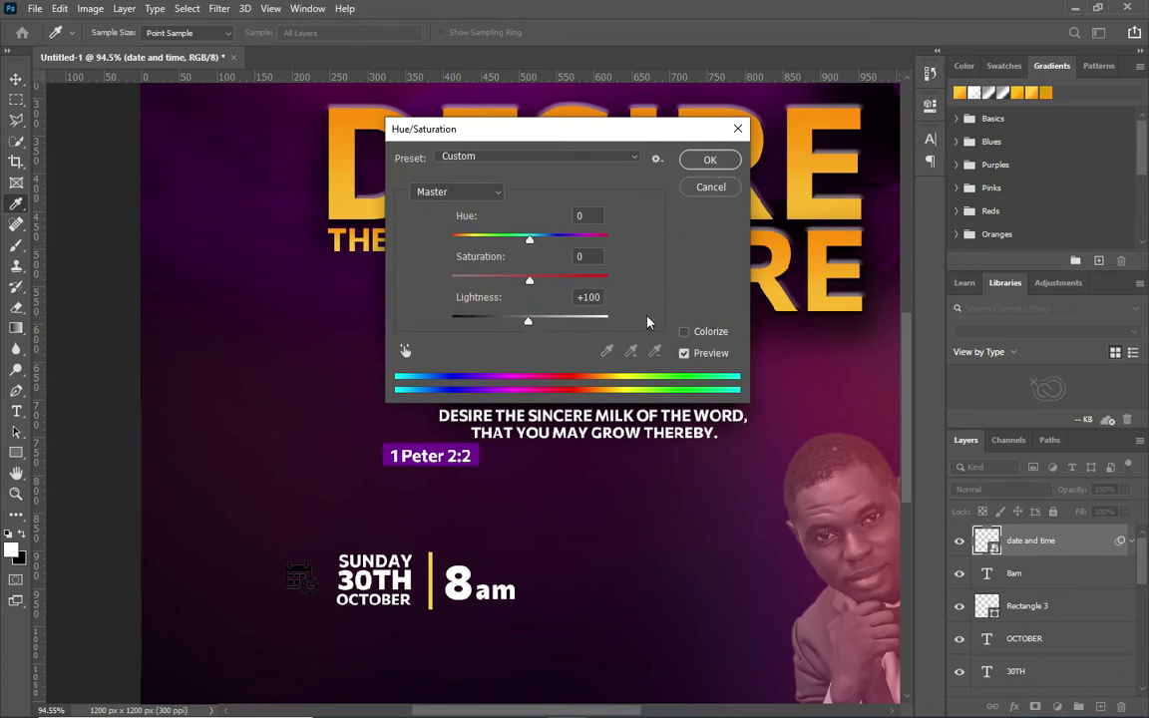
left_click(709, 160)
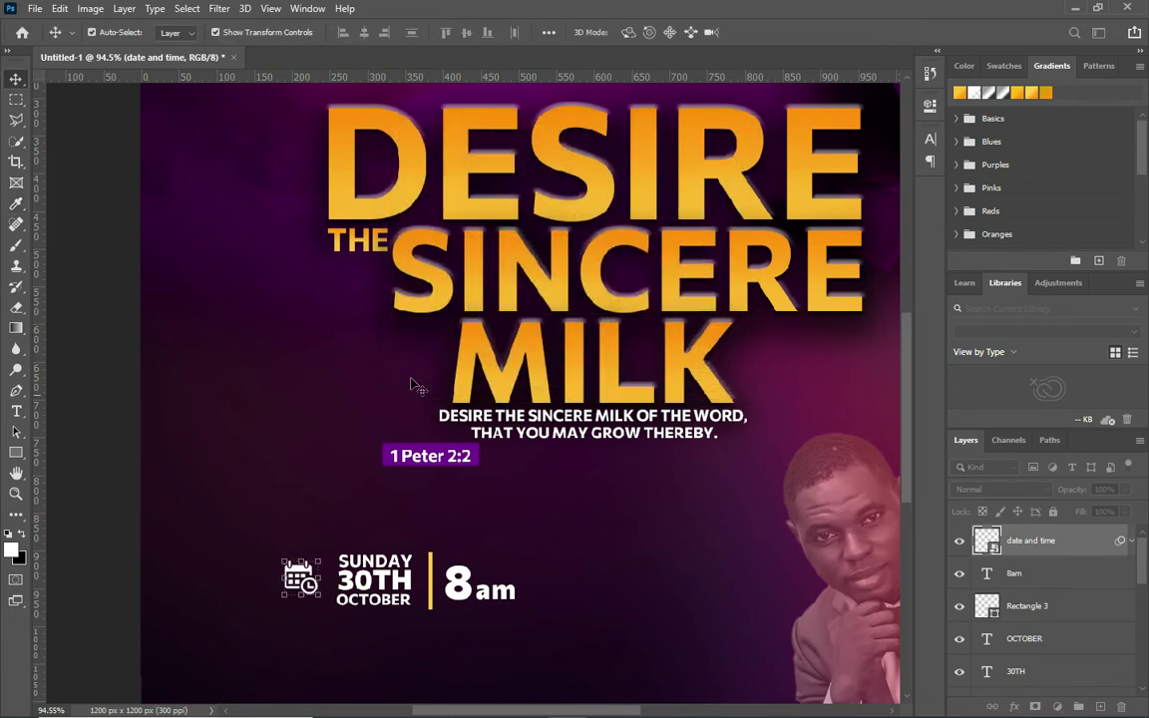
scroll(417, 389, "down", 2)
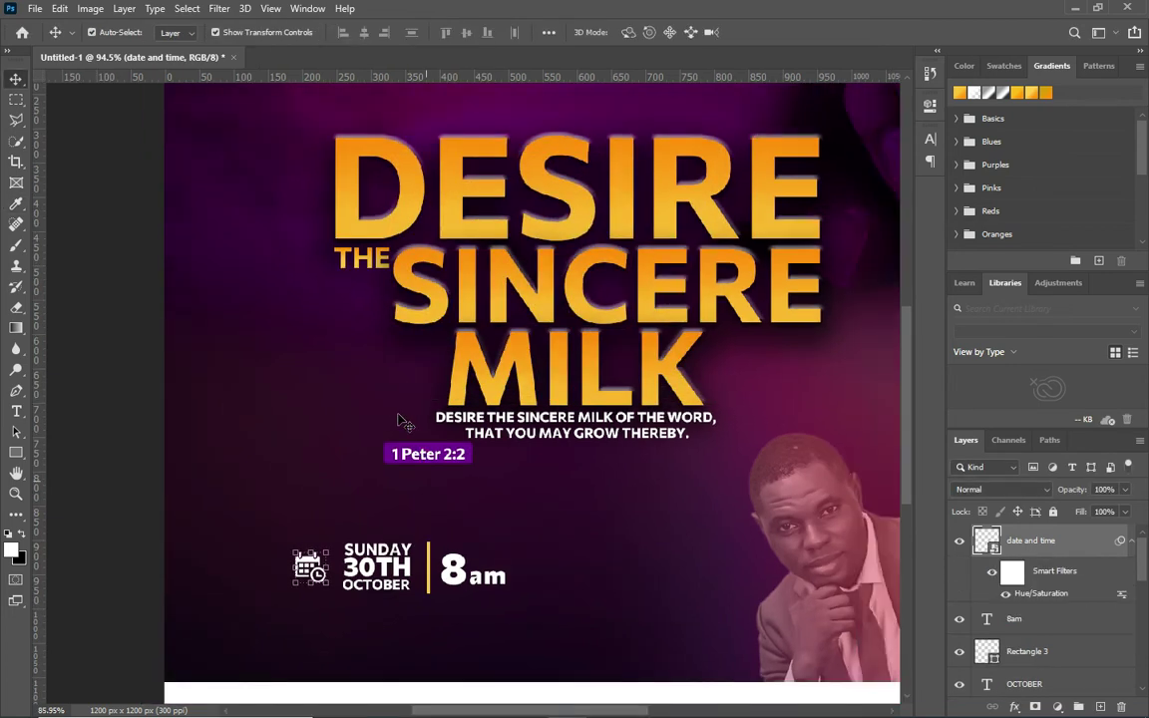
scroll(404, 419, "down", 2)
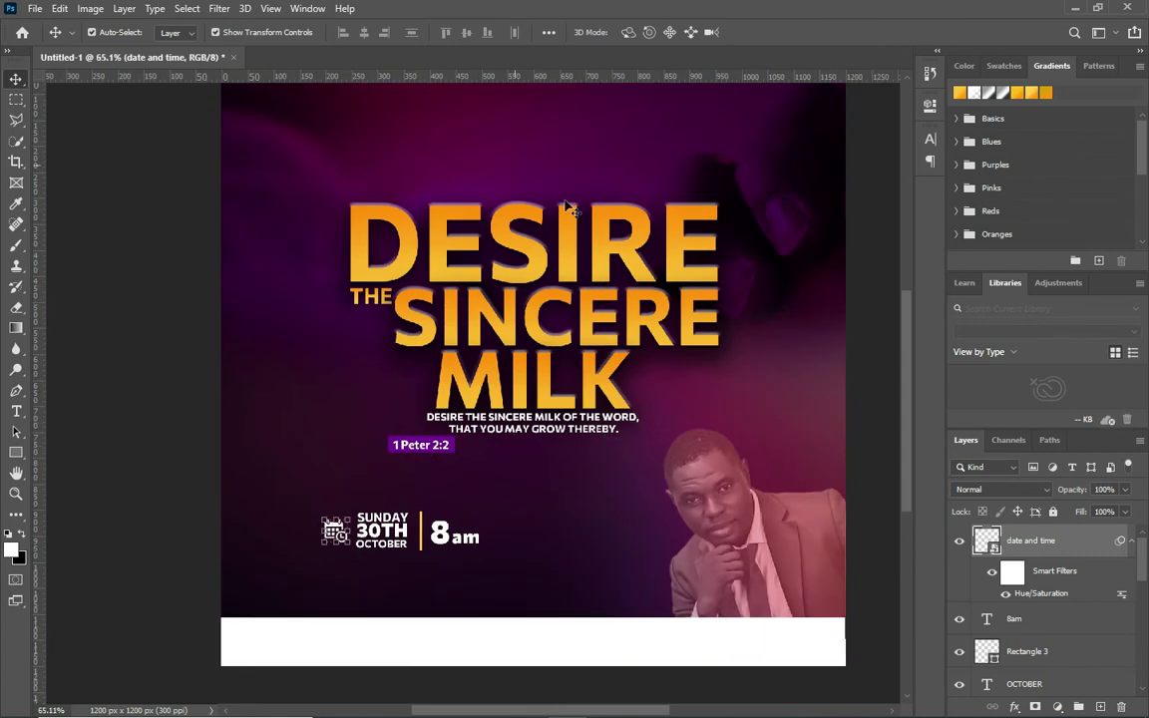
left_click(1131, 543)
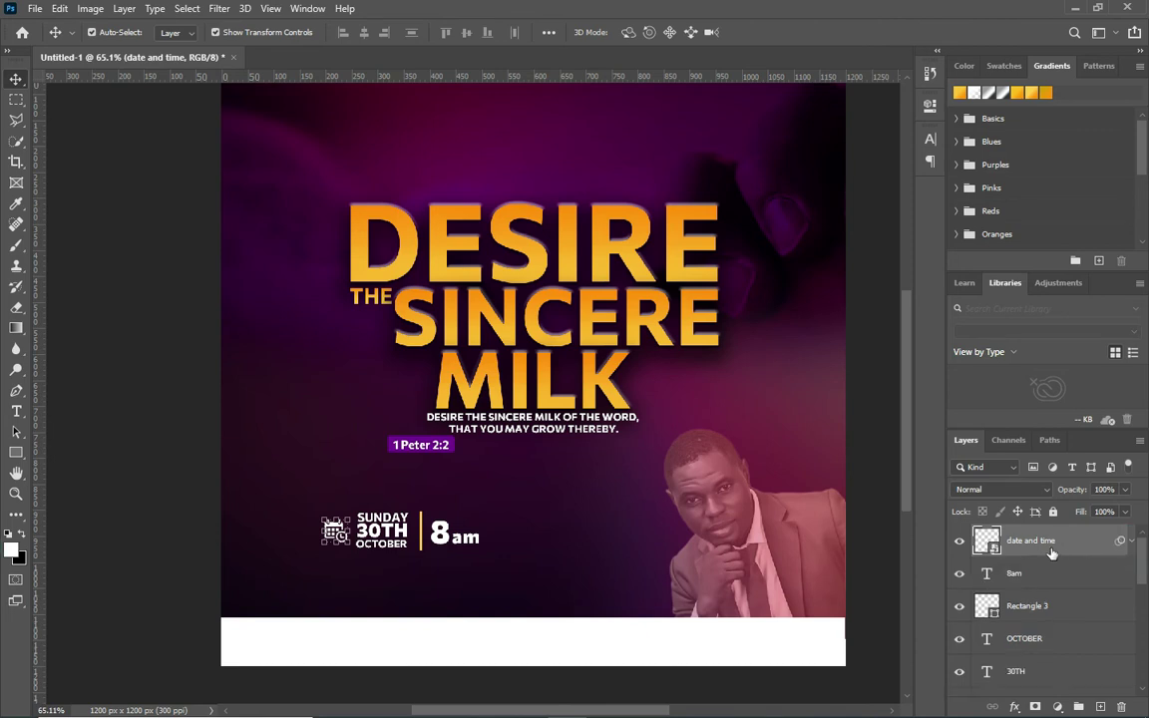
scroll(1043, 631, "down", 2)
- Group the icon and date layers into a group named DATE
left_click(1037, 639, "shift")
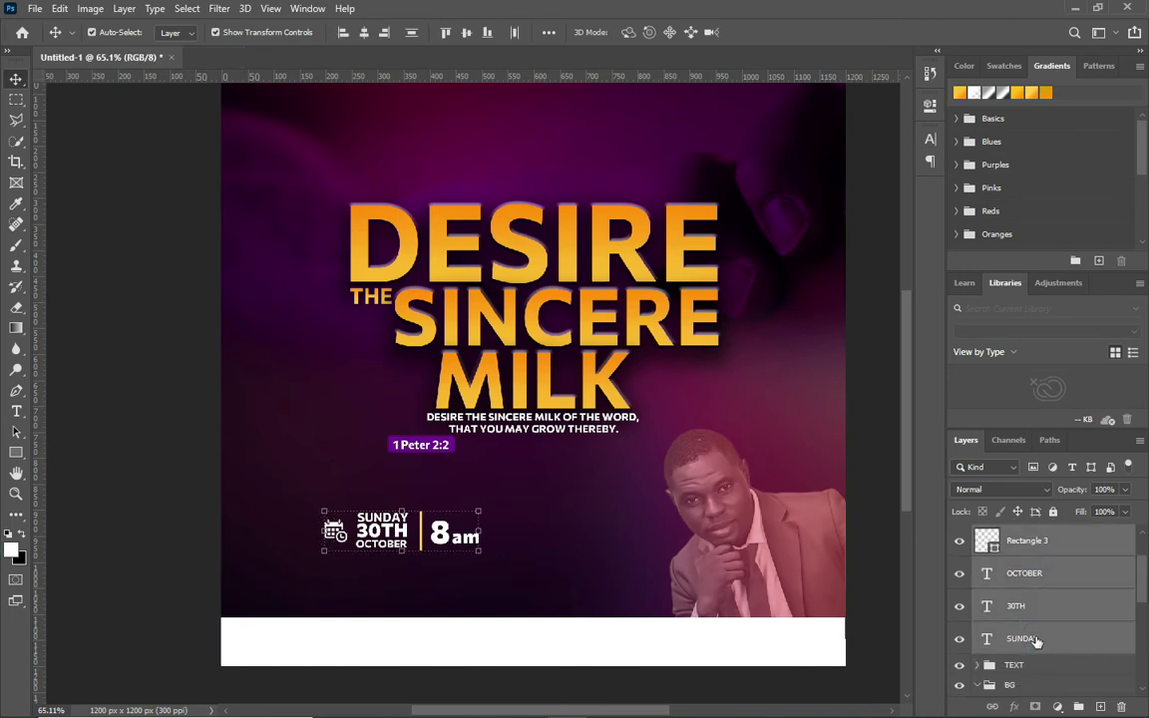
key("ctrl+g")
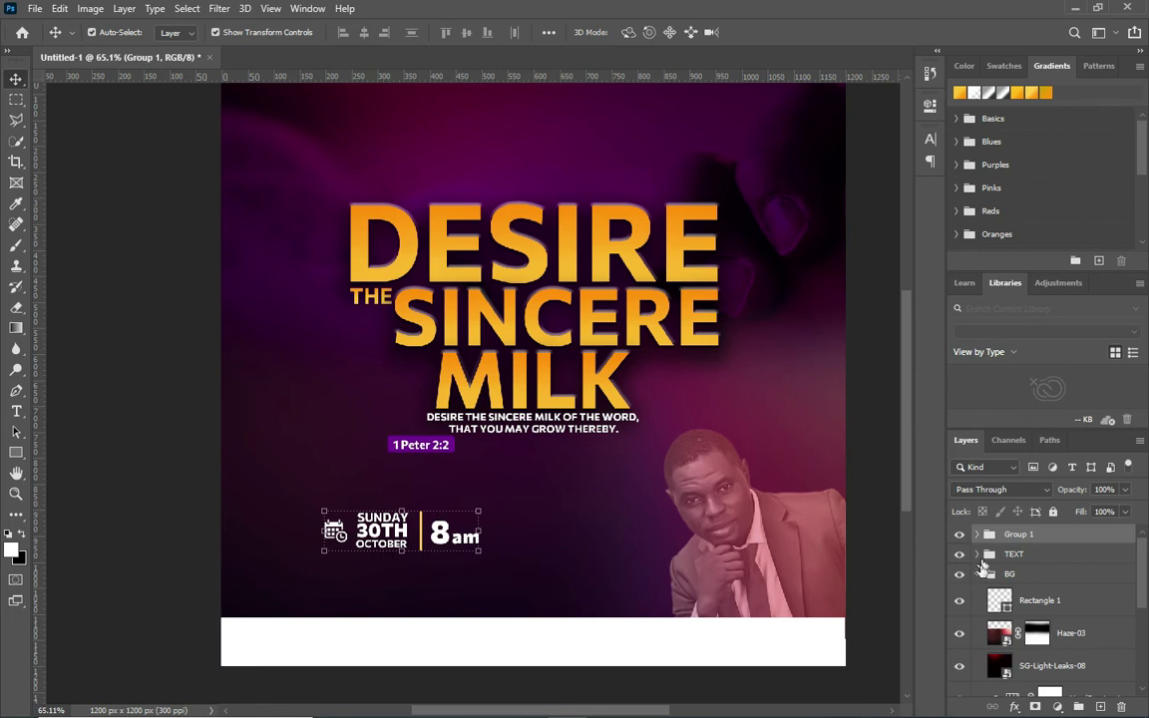
left_click(976, 574)
double_click(1018, 535)
type("DATE")
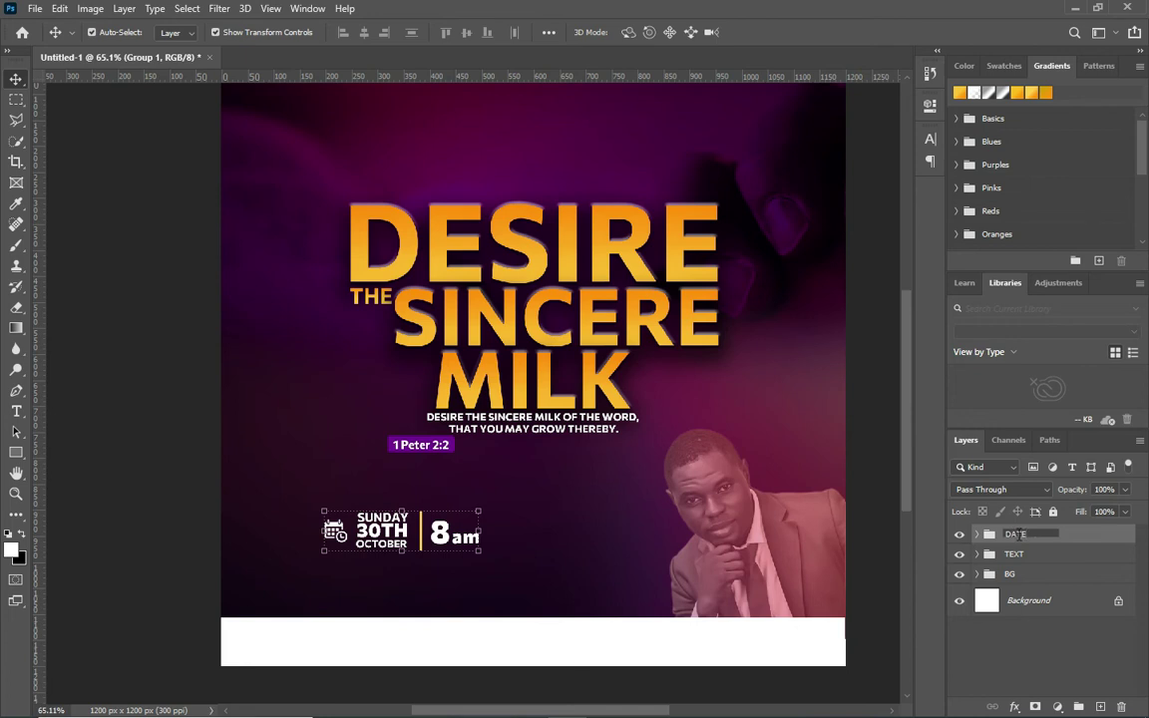
key("Return")
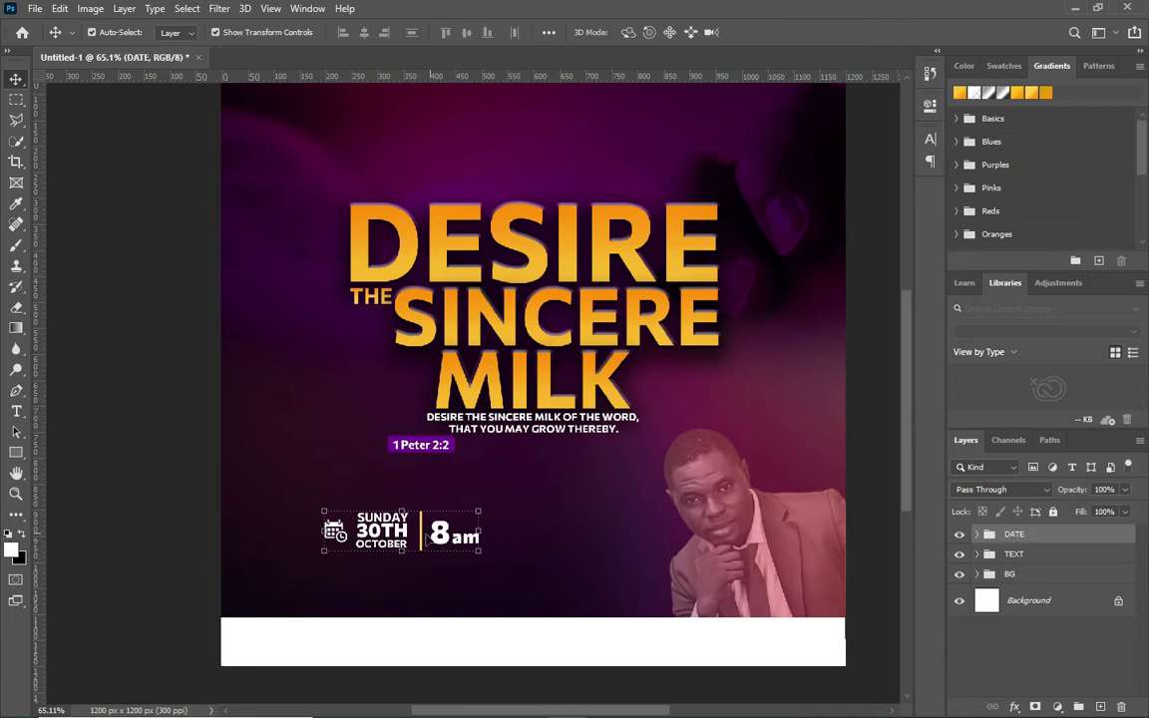
- Scale the DATE group up to about 168% and reposition it on the flyer
key("ctrl+t")
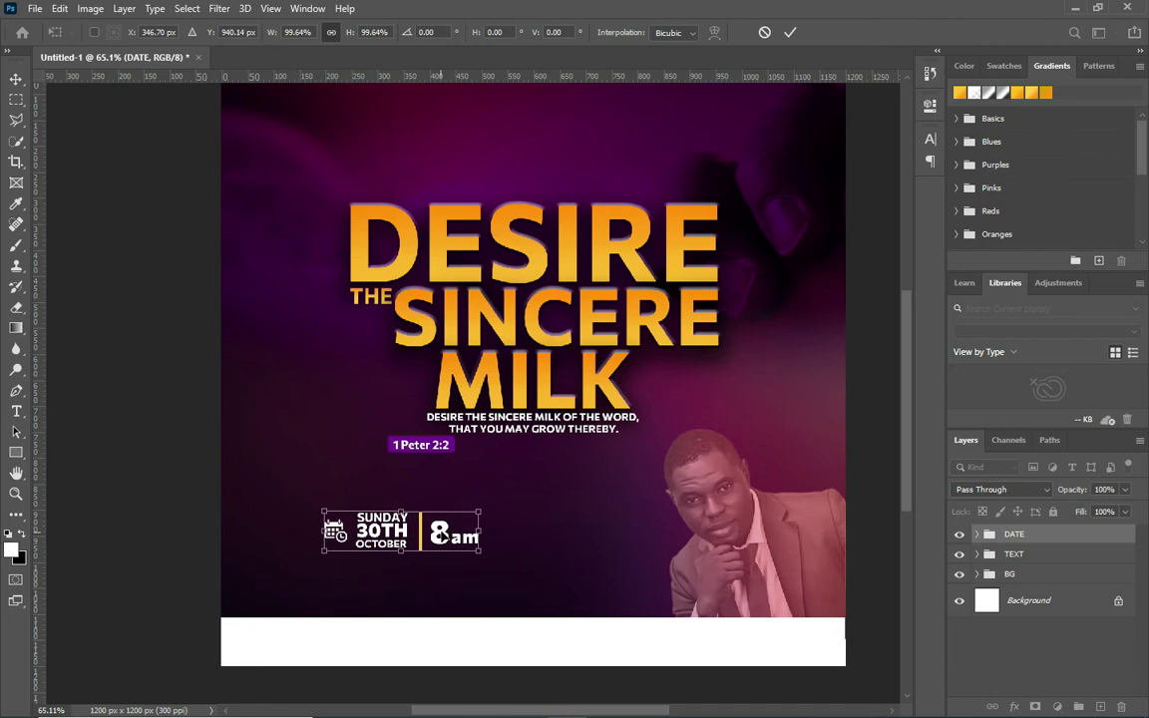
left_click_drag(444, 536, 465, 535)
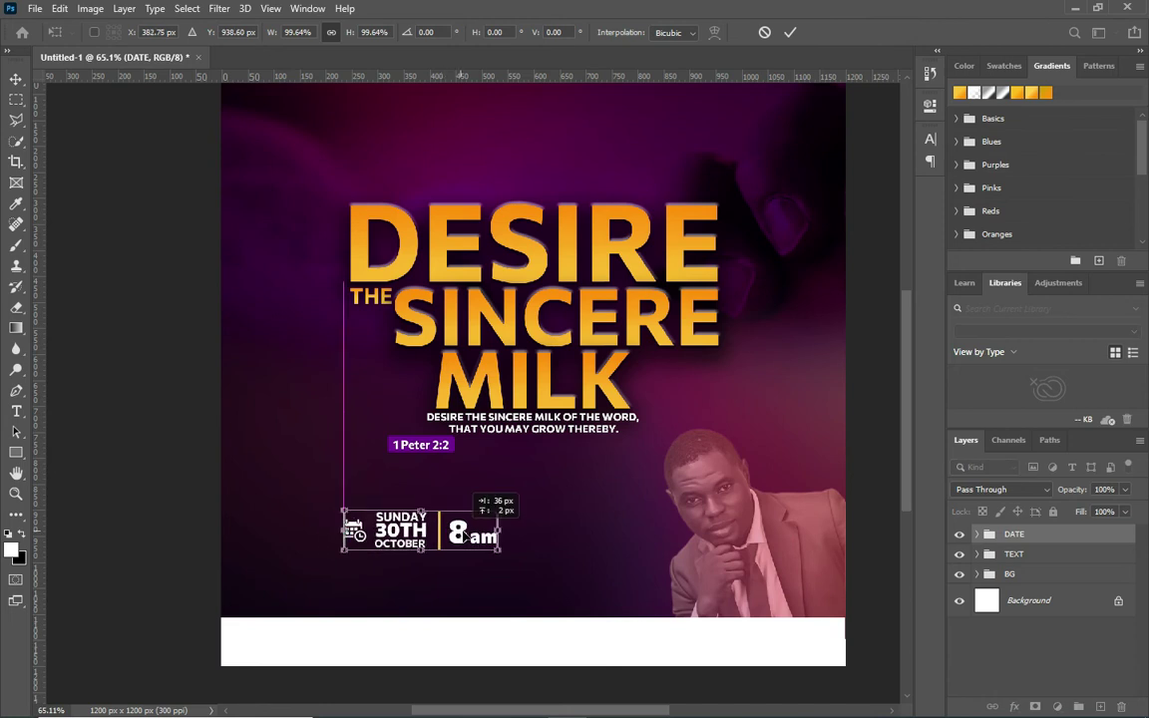
left_click_drag(465, 536, 612, 578)
left_click(790, 32)
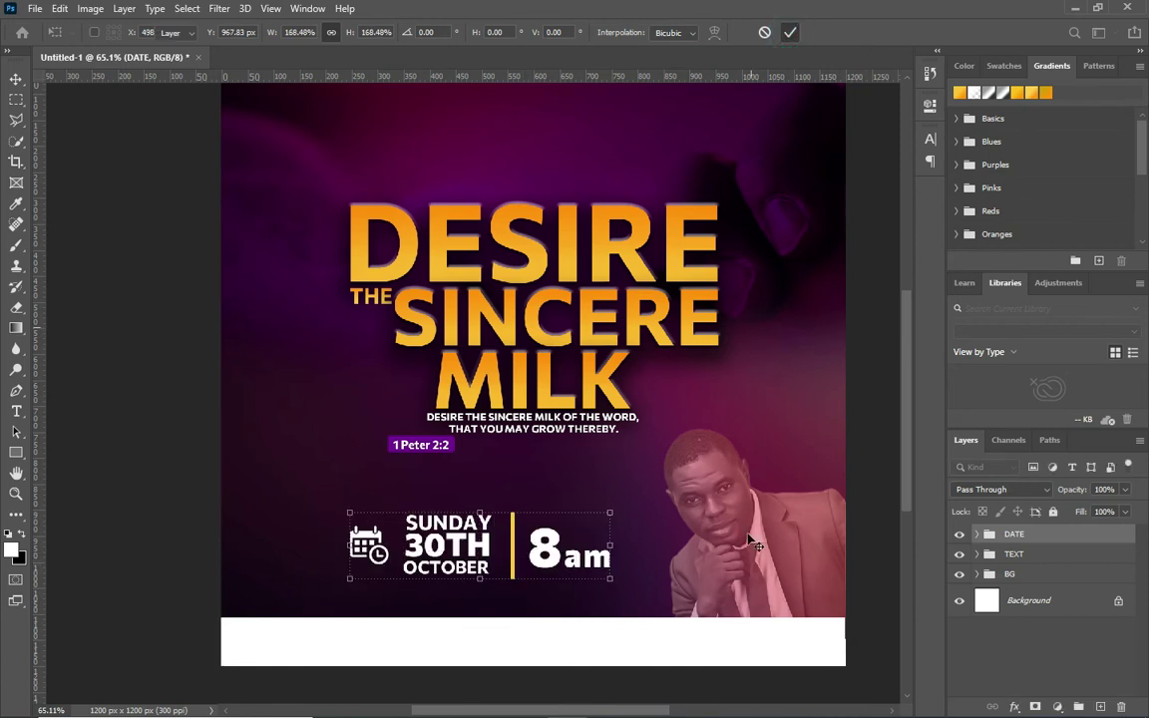
scroll(598, 523, "down", 1)
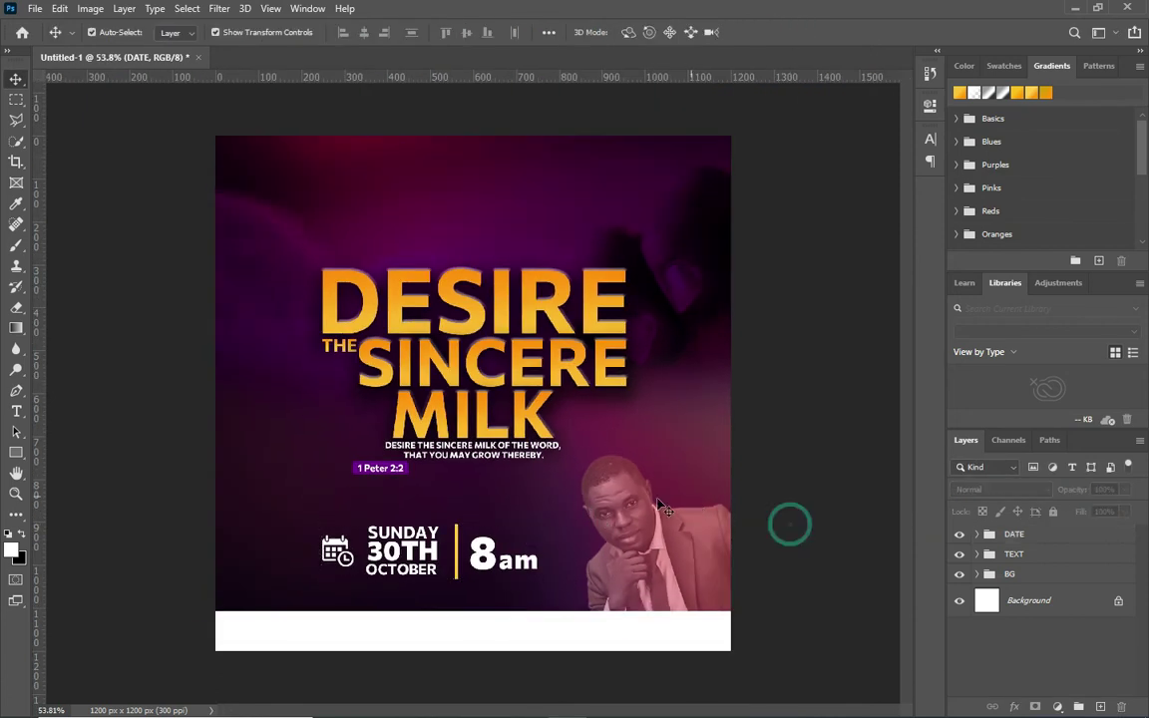
scroll(790, 523, "up", 1)
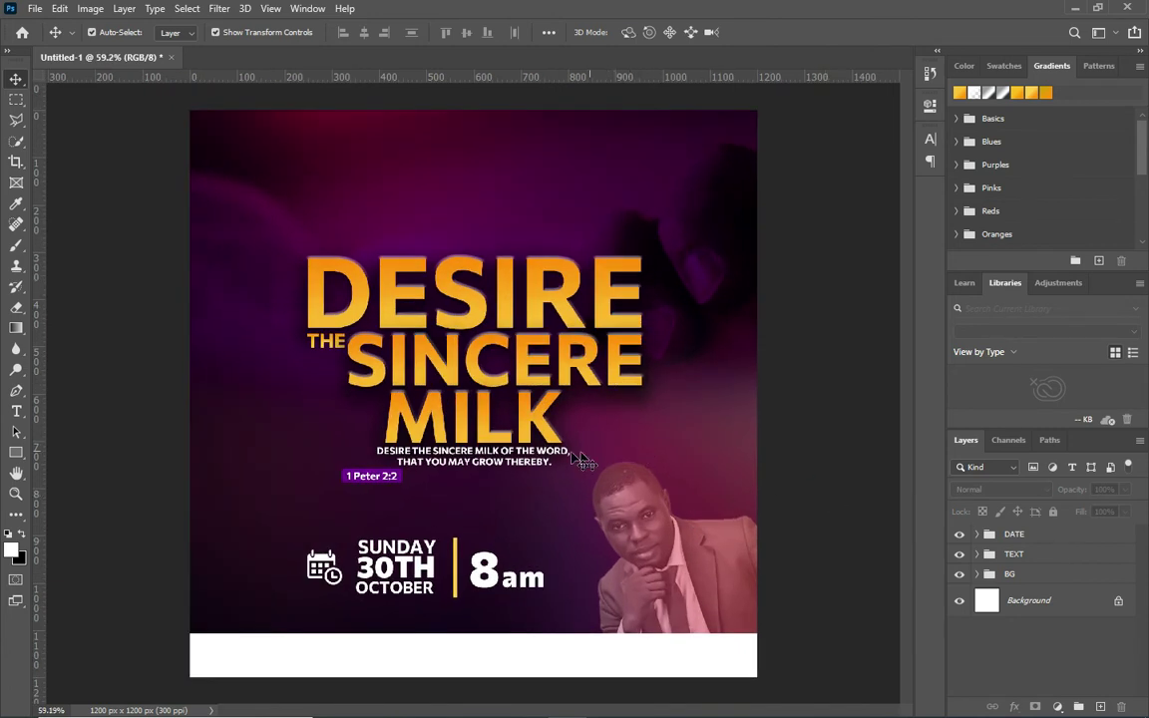
scroll(564, 443, "down", 1)
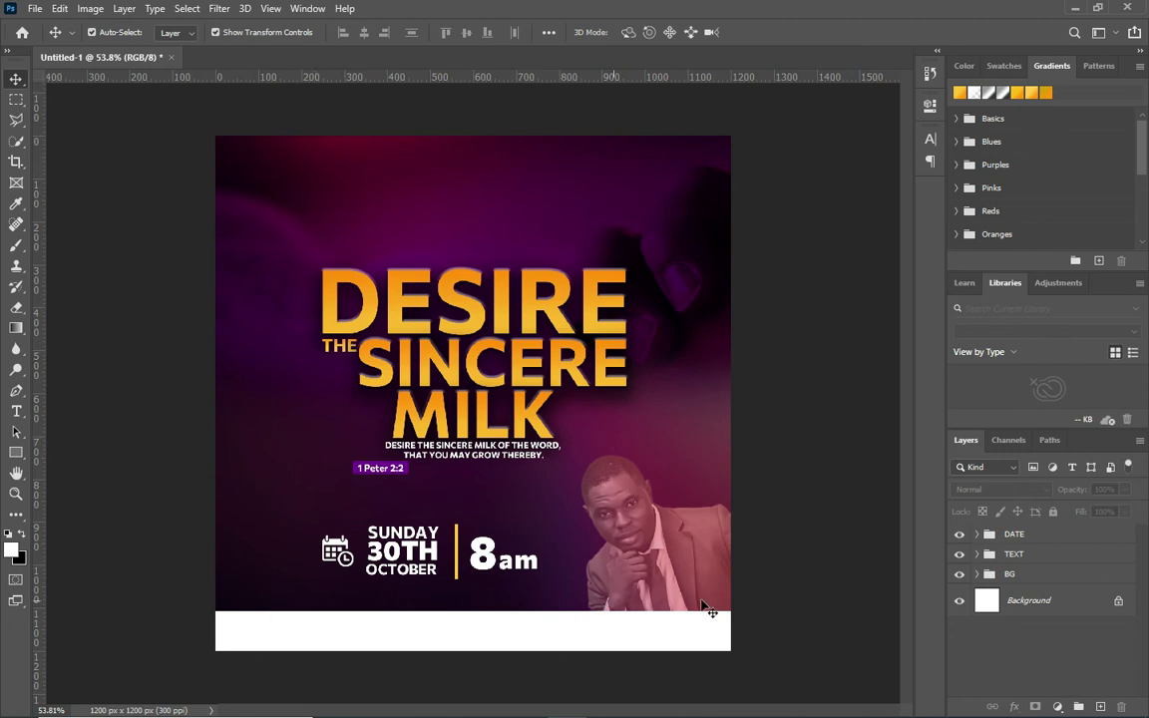
- Paste the CHRIST COMPASSION MINISTRY heading as a new text line near the flyer top
left_click(16, 410)
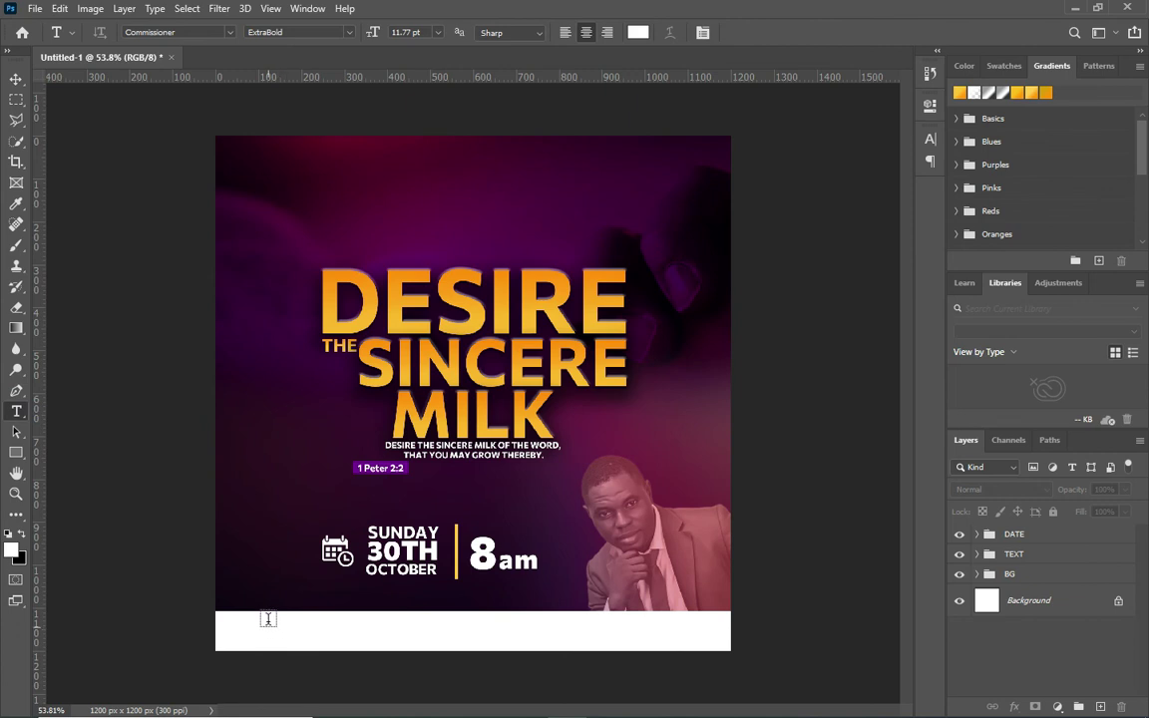
left_click(362, 159)
type("CHRIST COMPASSION MINISTRY")
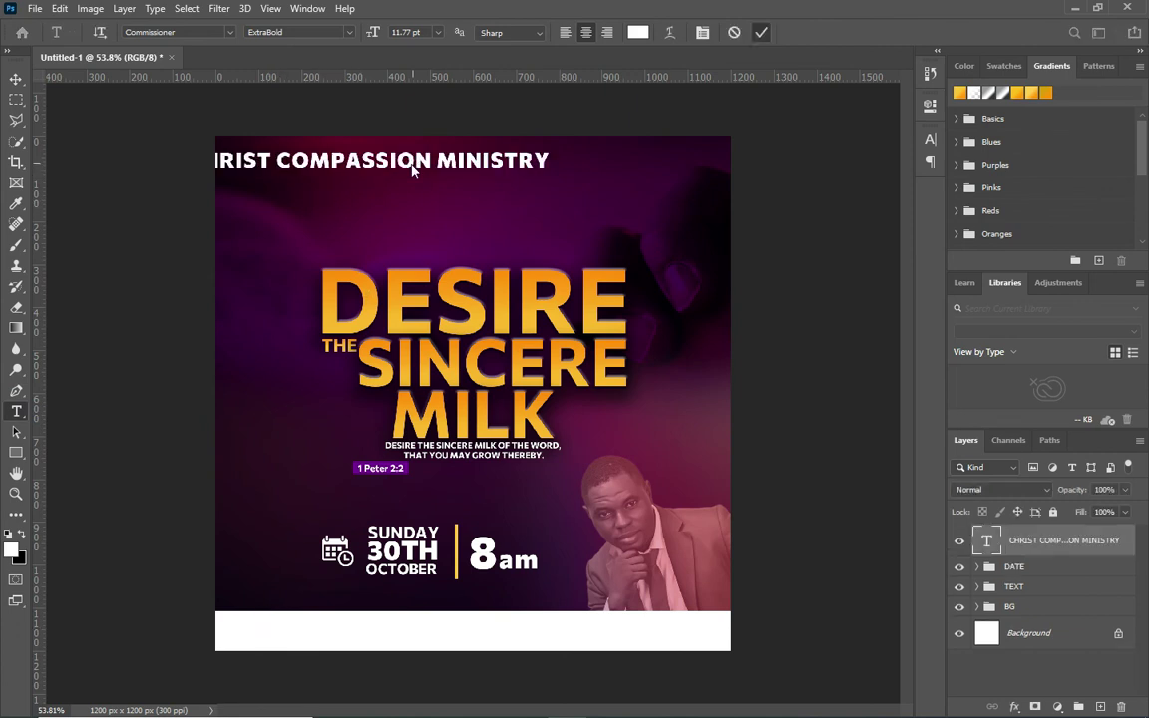
left_click_drag(421, 167, 515, 173)
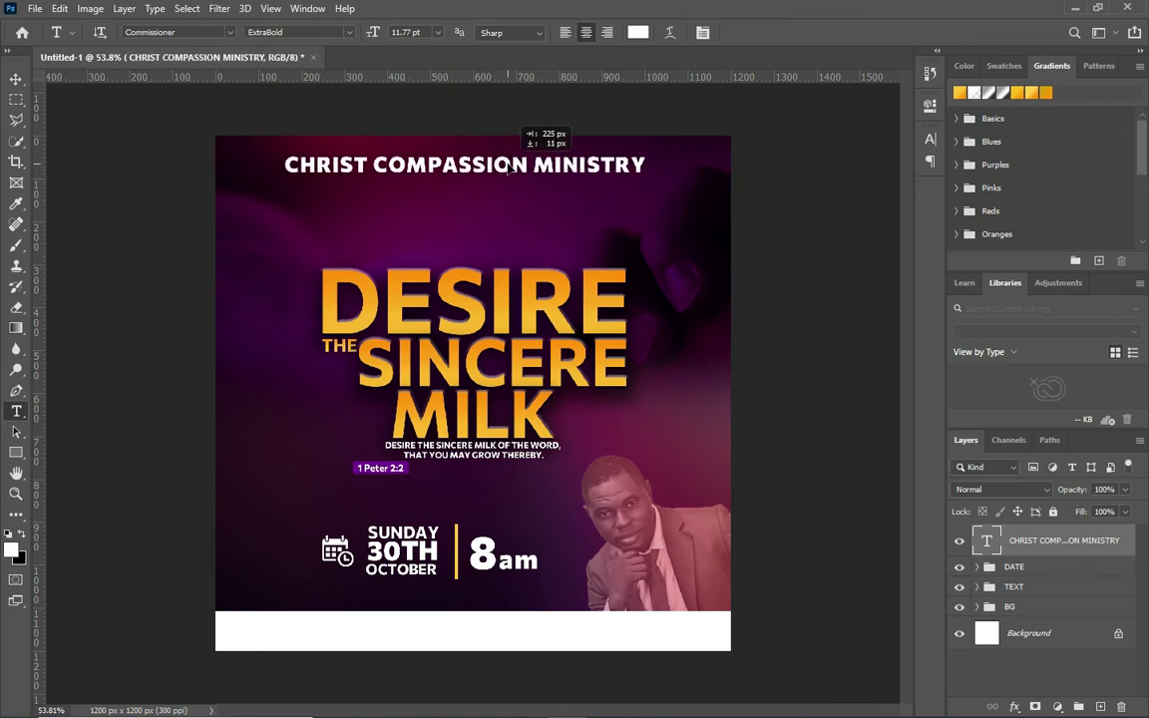
- Set the heading to Medium weight at 6 pt
left_click(348, 32)
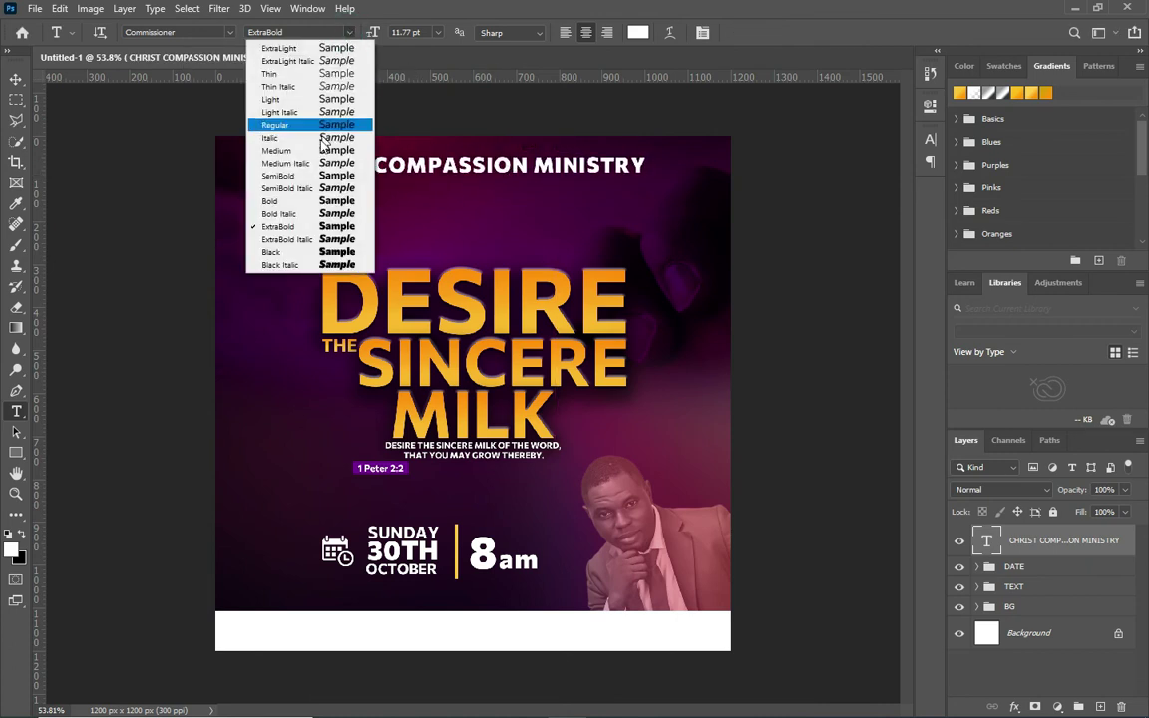
left_click(299, 204)
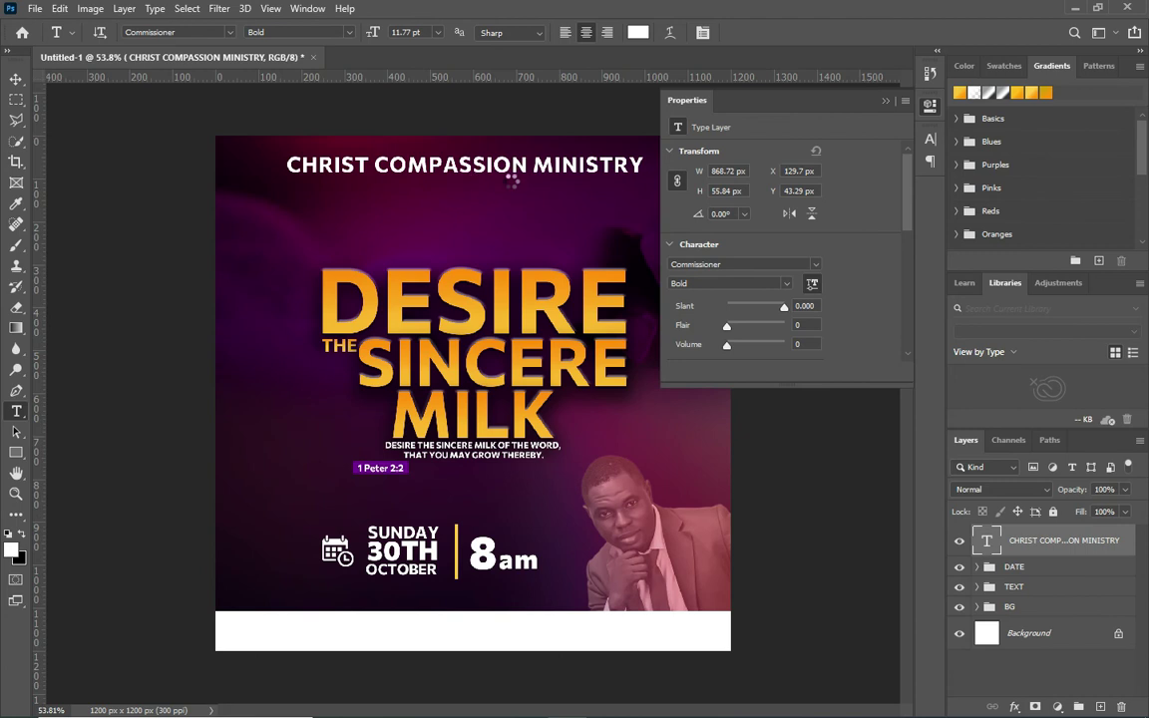
left_click(348, 32)
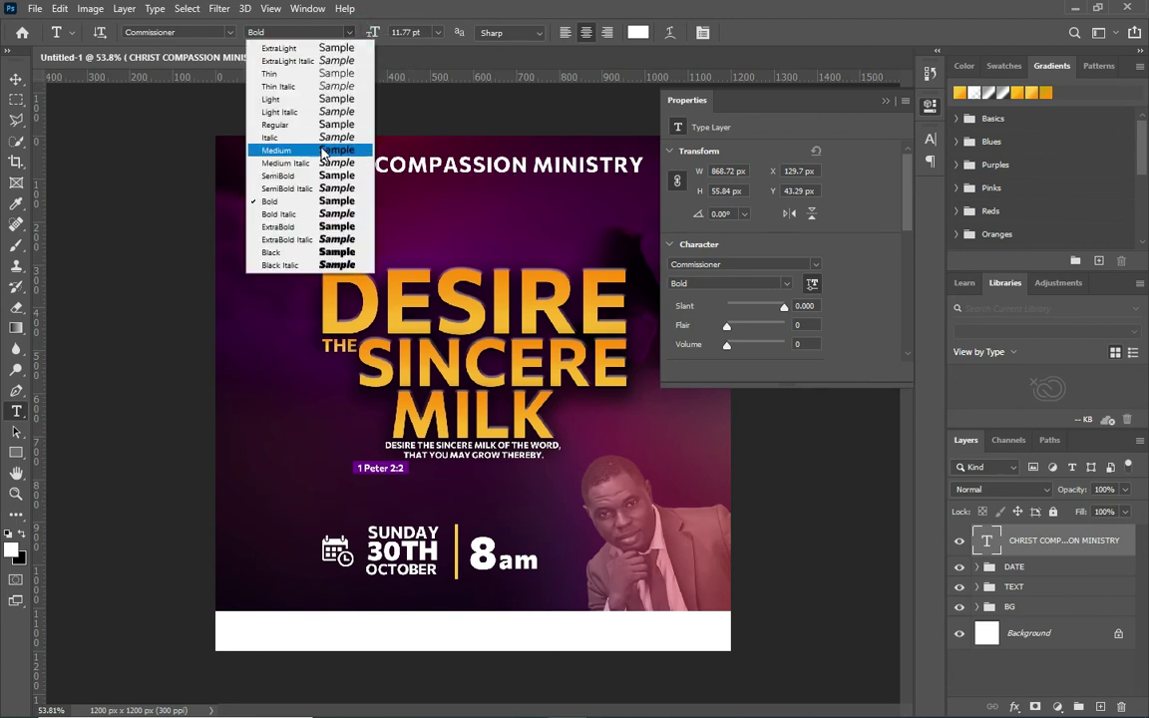
left_click(321, 150)
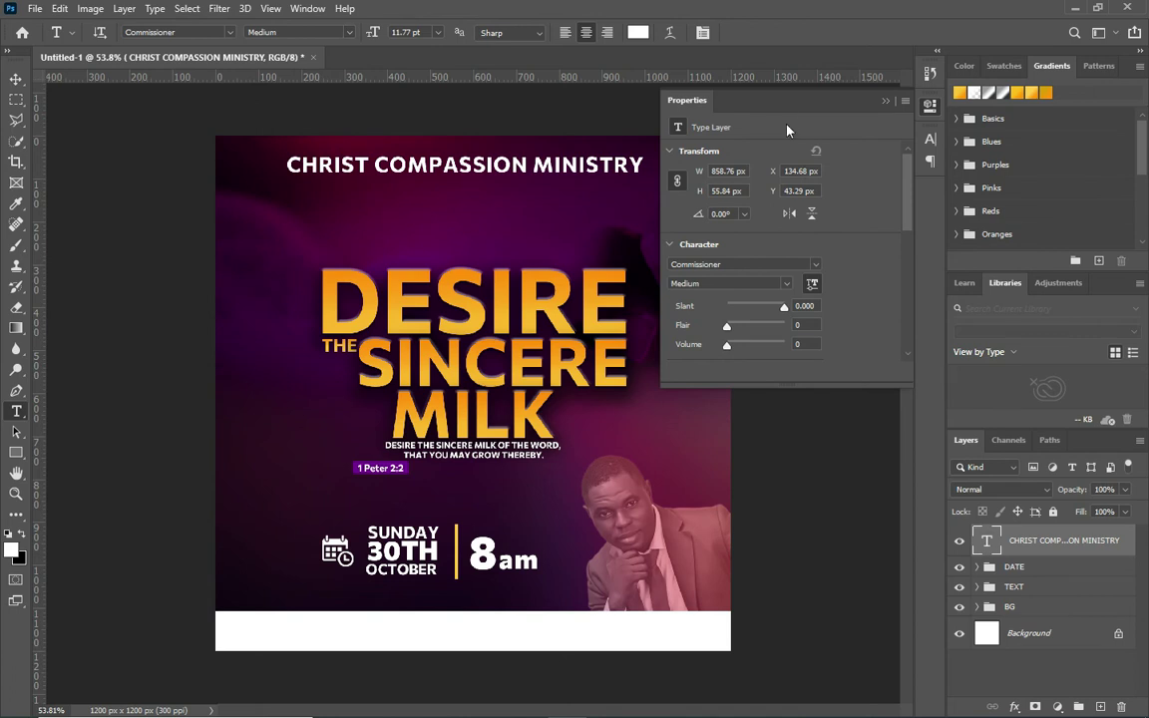
left_click(884, 103)
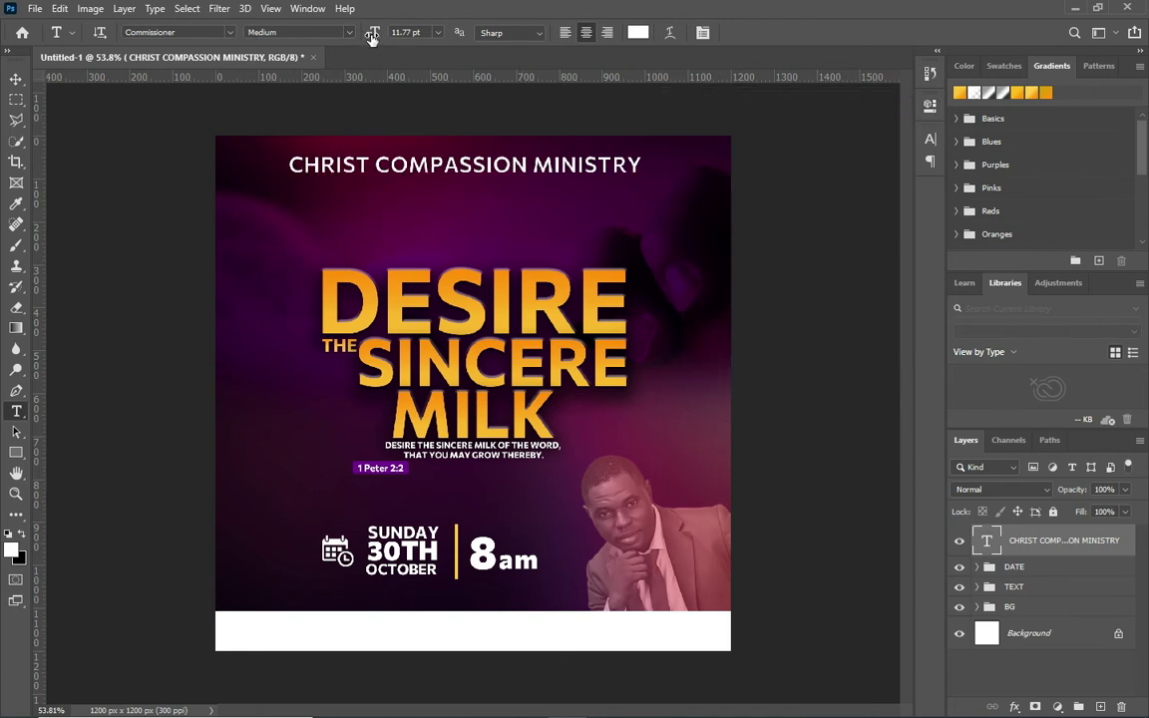
left_click_drag(371, 37, 368, 34)
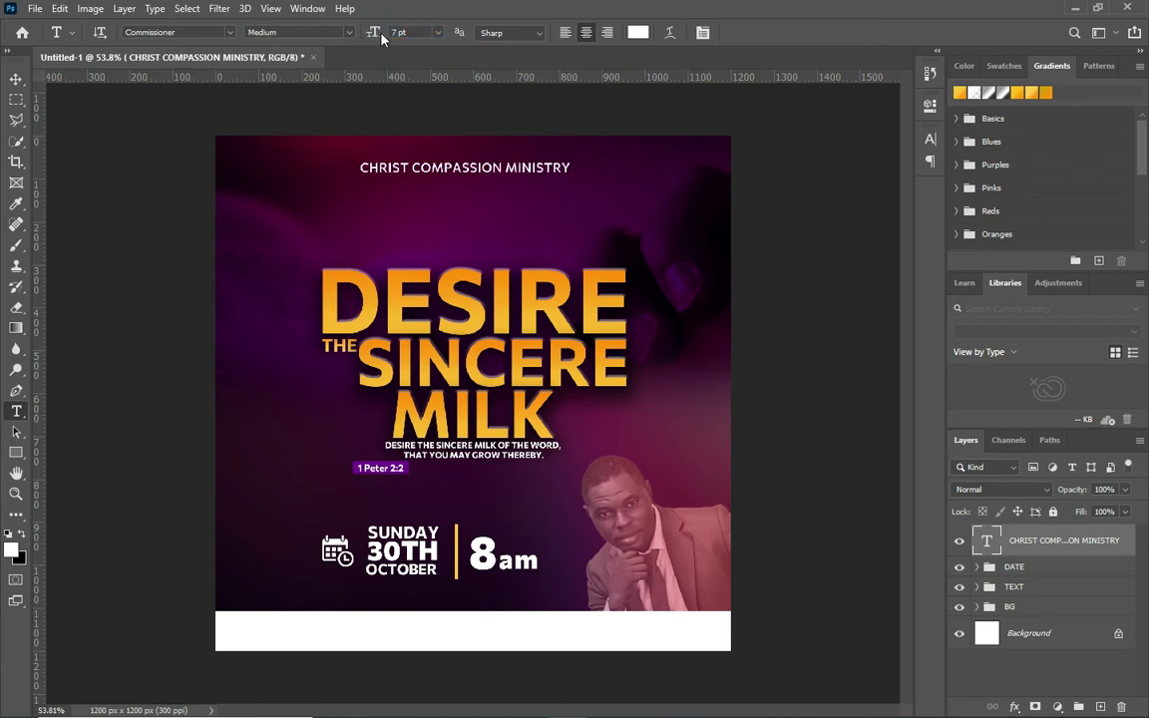
left_click_drag(382, 37, 375, 33)
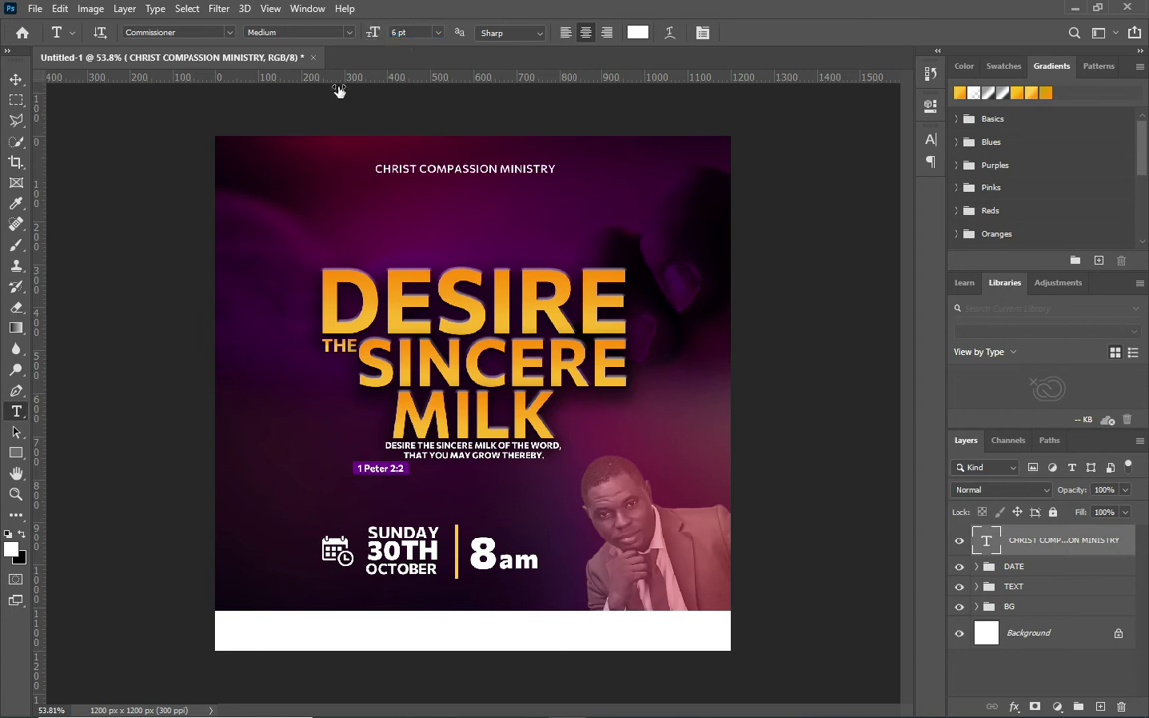
- Centre the heading horizontally on the canvas
left_click(16, 79)
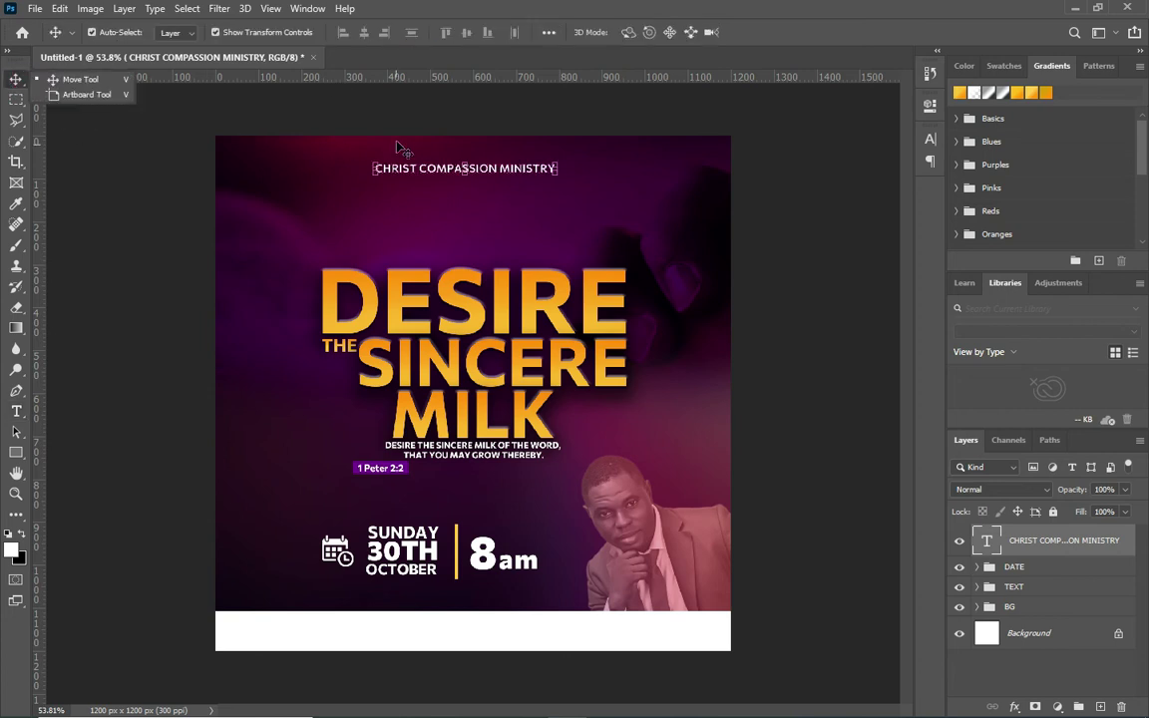
key("ctrl+a")
left_click(364, 32)
key("ctrl+d")
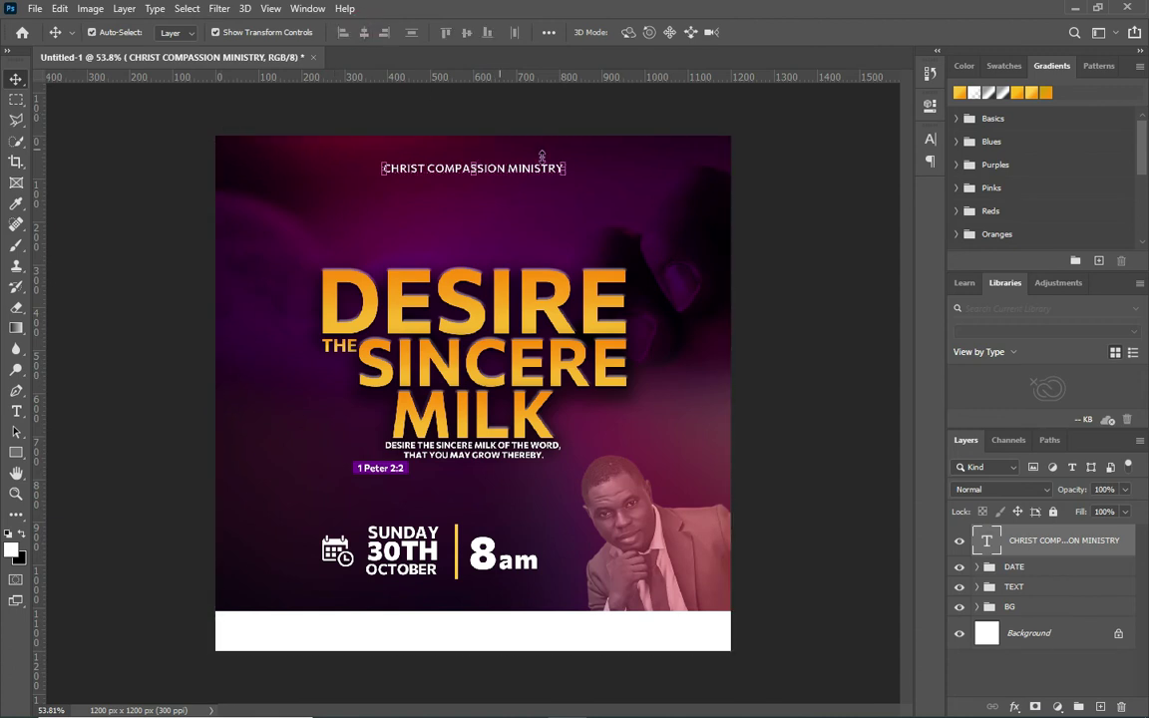
left_click(758, 188)
scroll(431, 123, "up", 1)
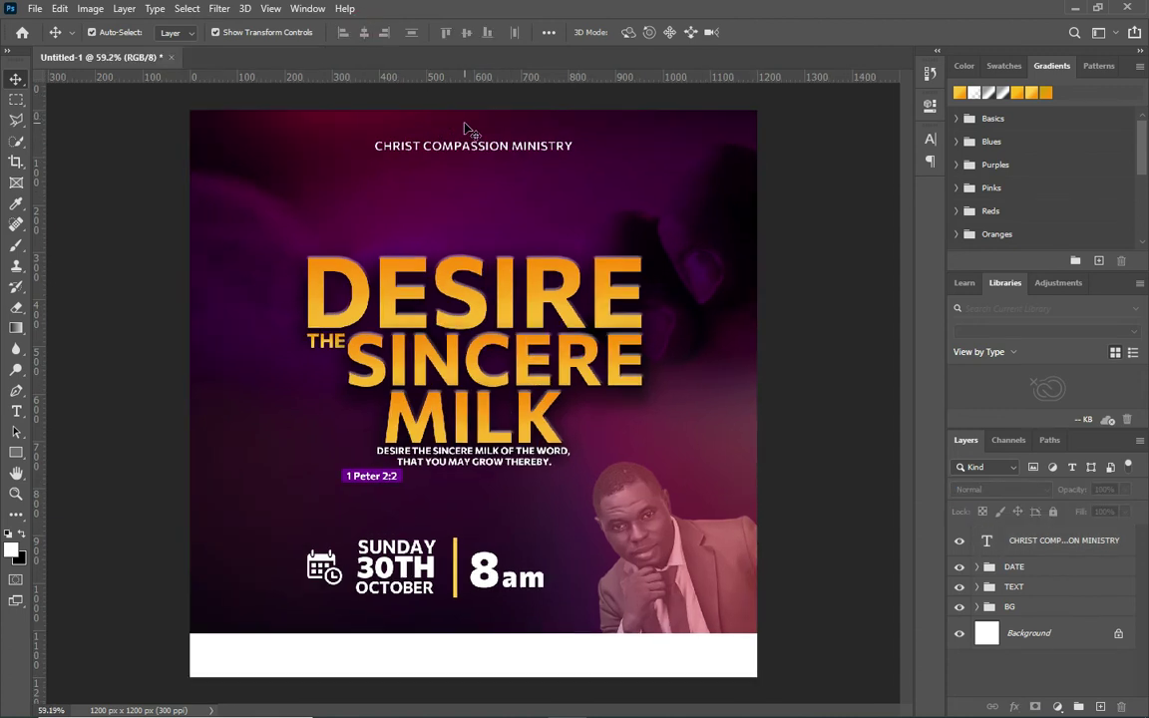
- Raise the 10-ways-to-worship-god image about 95 px higher on the flyer
right_click(727, 185)
left_click(788, 217)
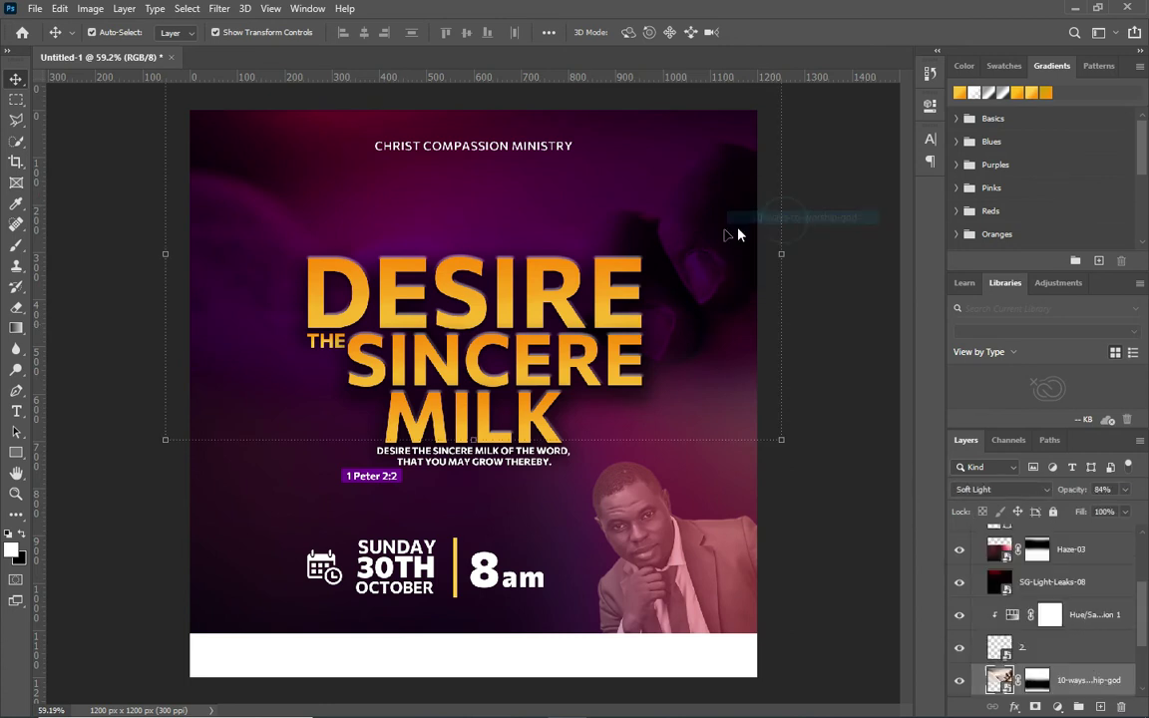
left_click_drag(705, 243, 707, 207)
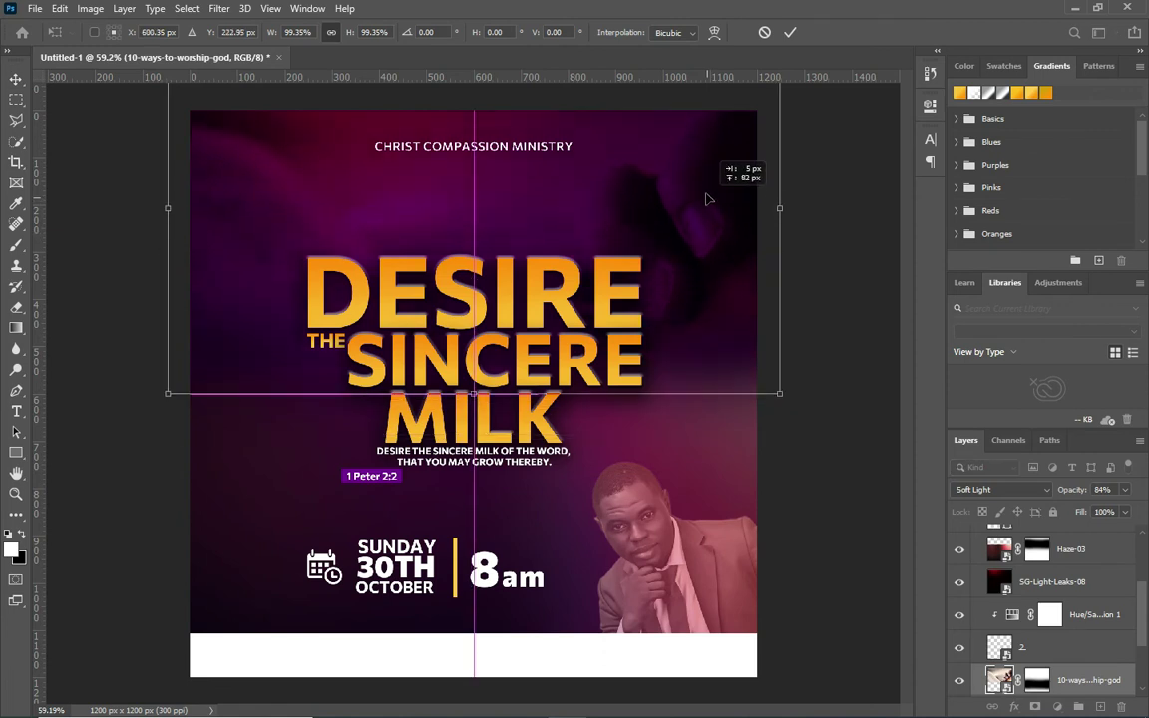
left_click_drag(707, 207, 704, 193)
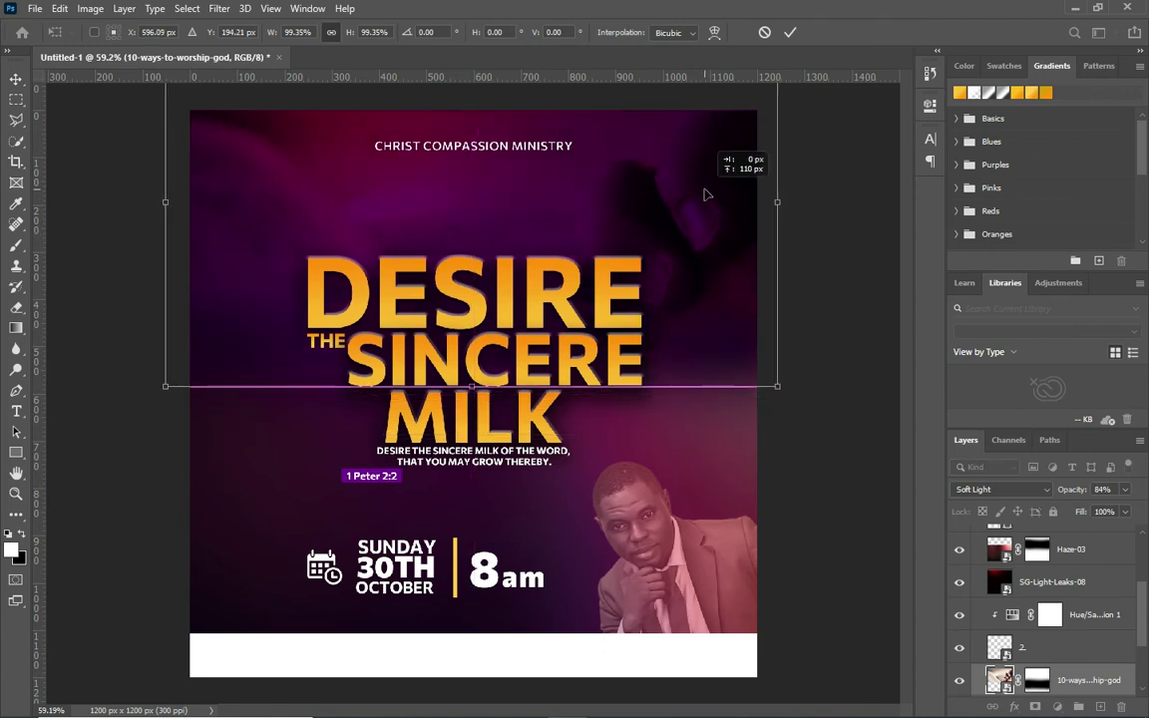
left_click(789, 32)
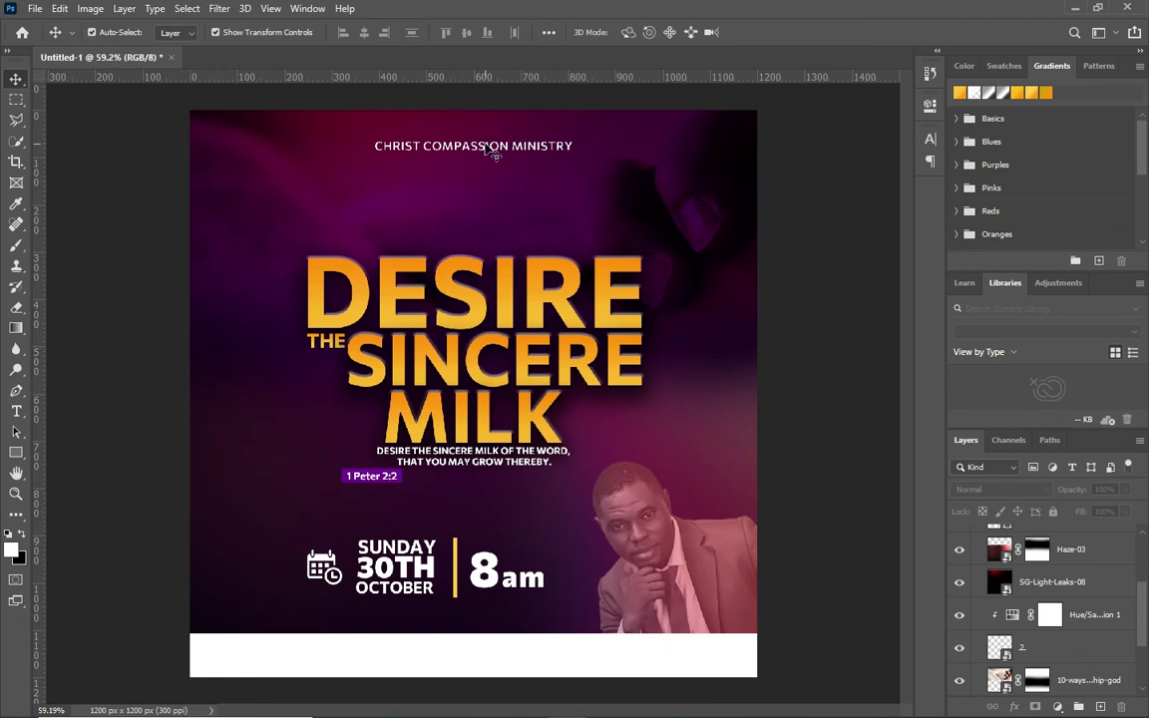
left_click(492, 150)
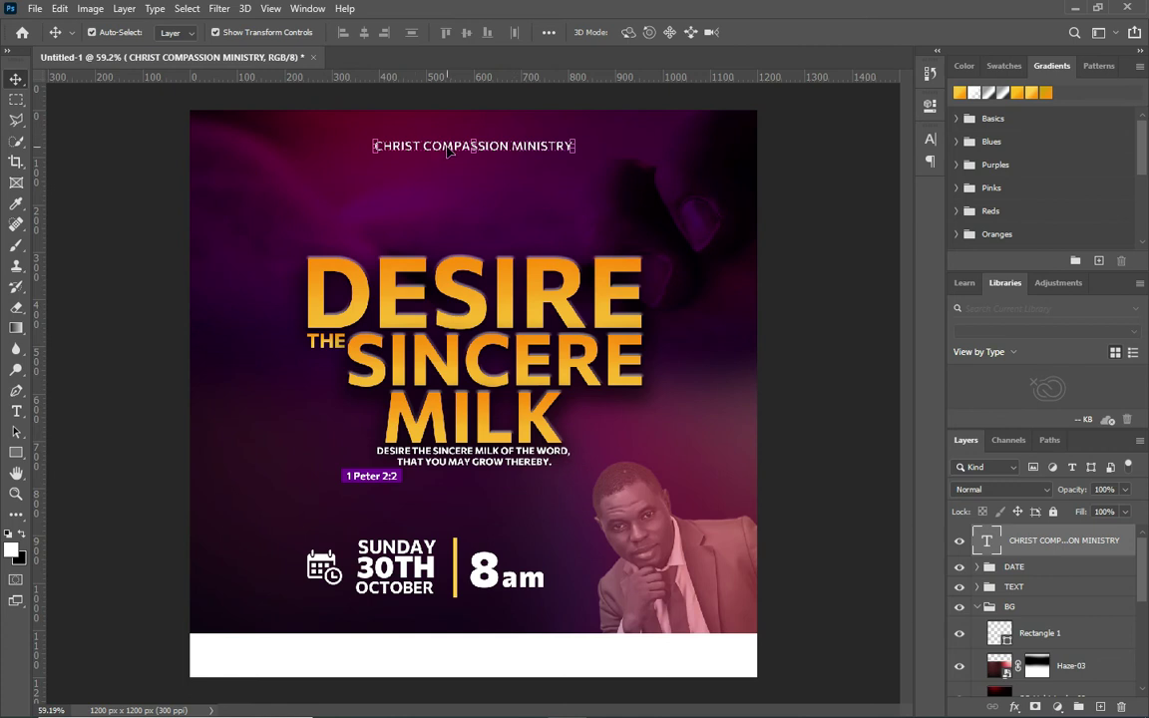
- Duplicate the CHRIST COMPASSION MINISTRY heading and nudge the copy just below it
scroll(448, 150, "up", 1)
left_click(443, 143)
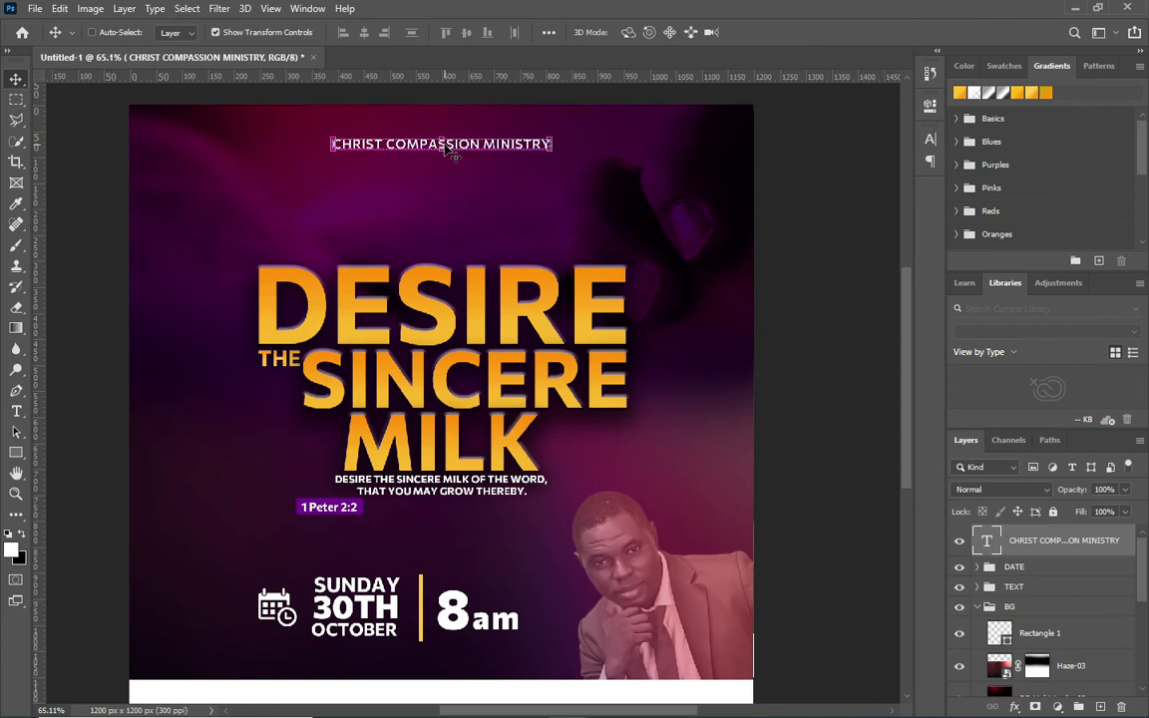
key("ctrl+j")
key("Down")
key("Down")
key("Down")
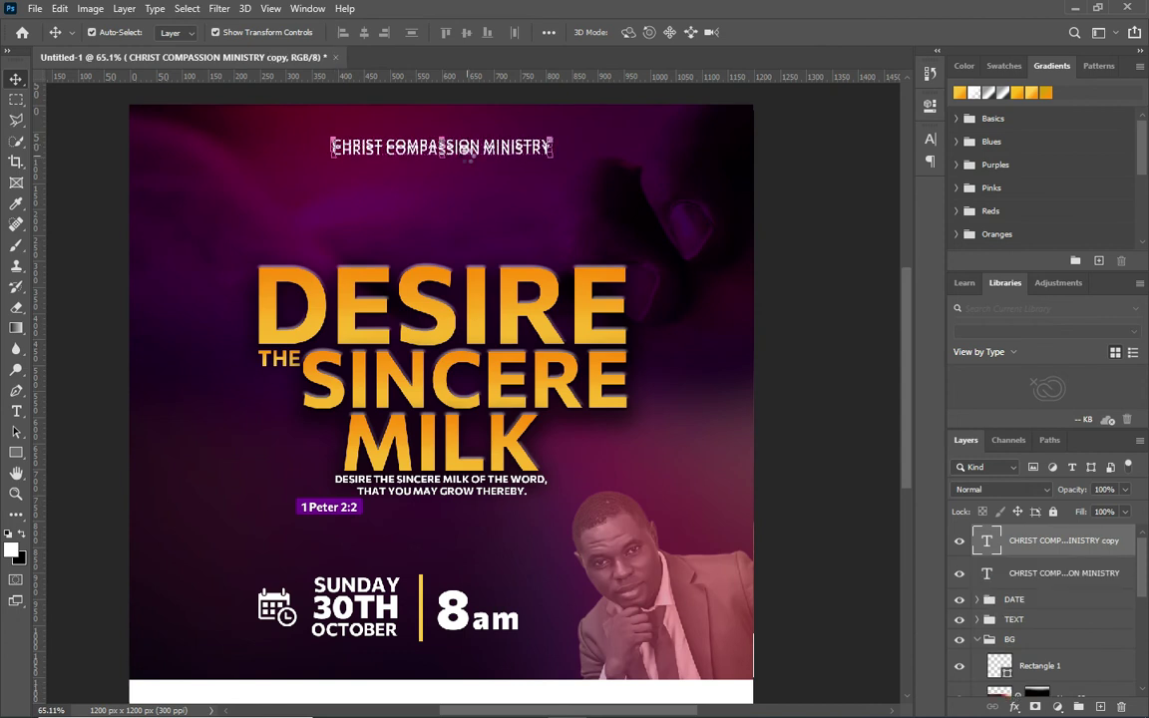
key("Down")
key("Down")
key("Down")
key("Down")
key("Down")
key("Down")
key("Down")
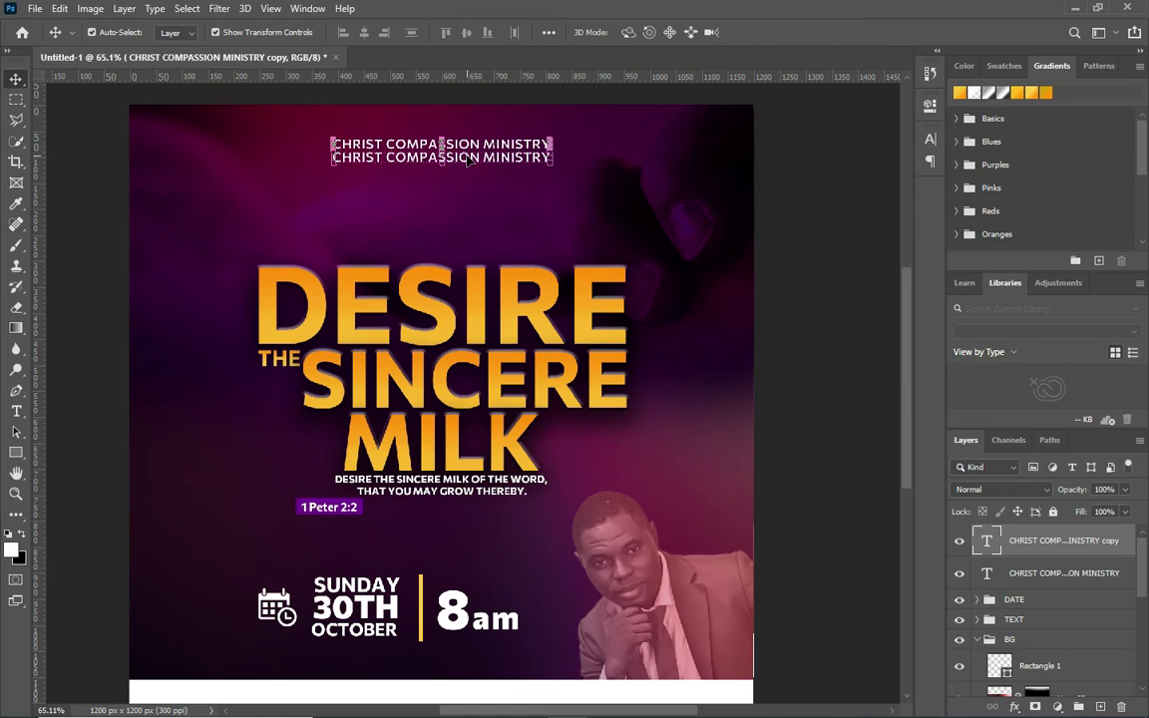
- Change the copied line's text to KADO FCT ABUJA
key("t")
left_click(469, 175)
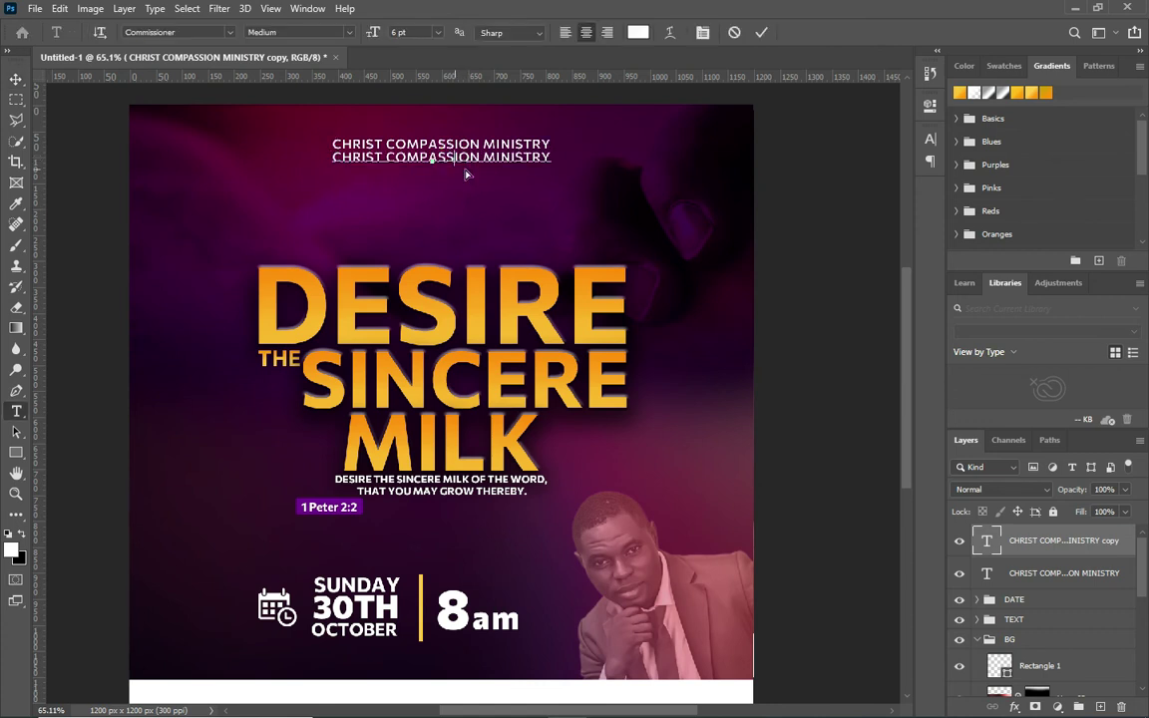
key("ctrl+a")
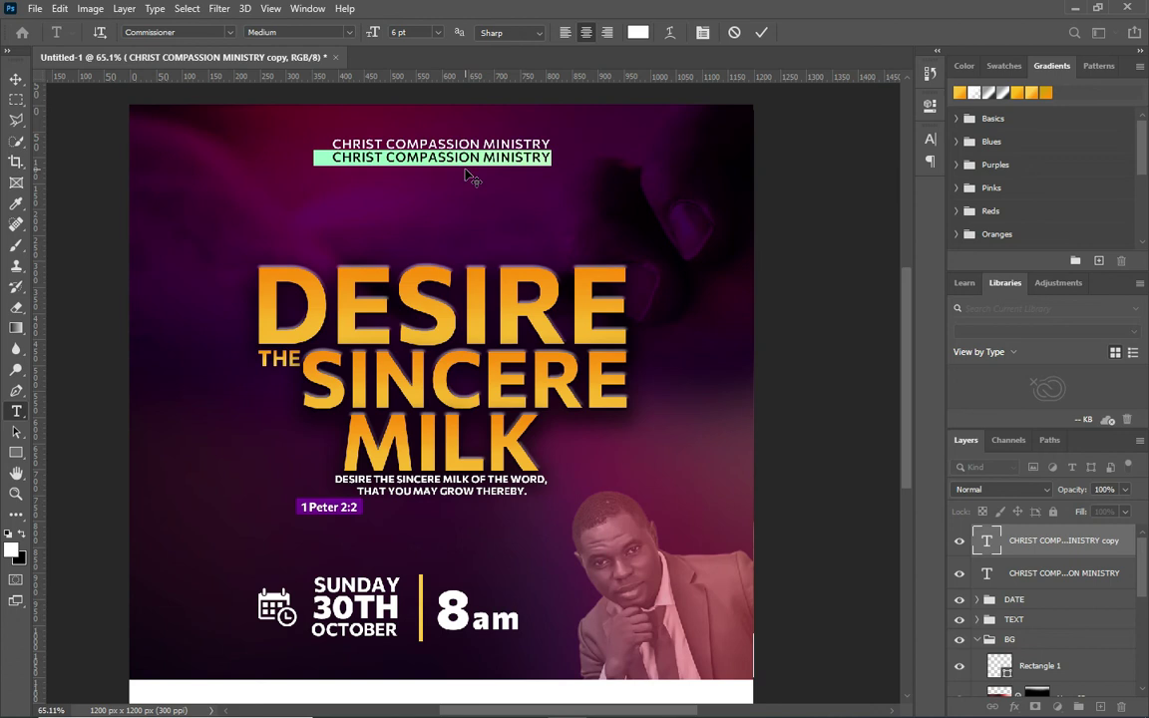
type("KADO")
type(" ECT")
type(" ABU")
key("BackSpace")
key("BackSpace")
type("BUJA")
left_click(761, 34)
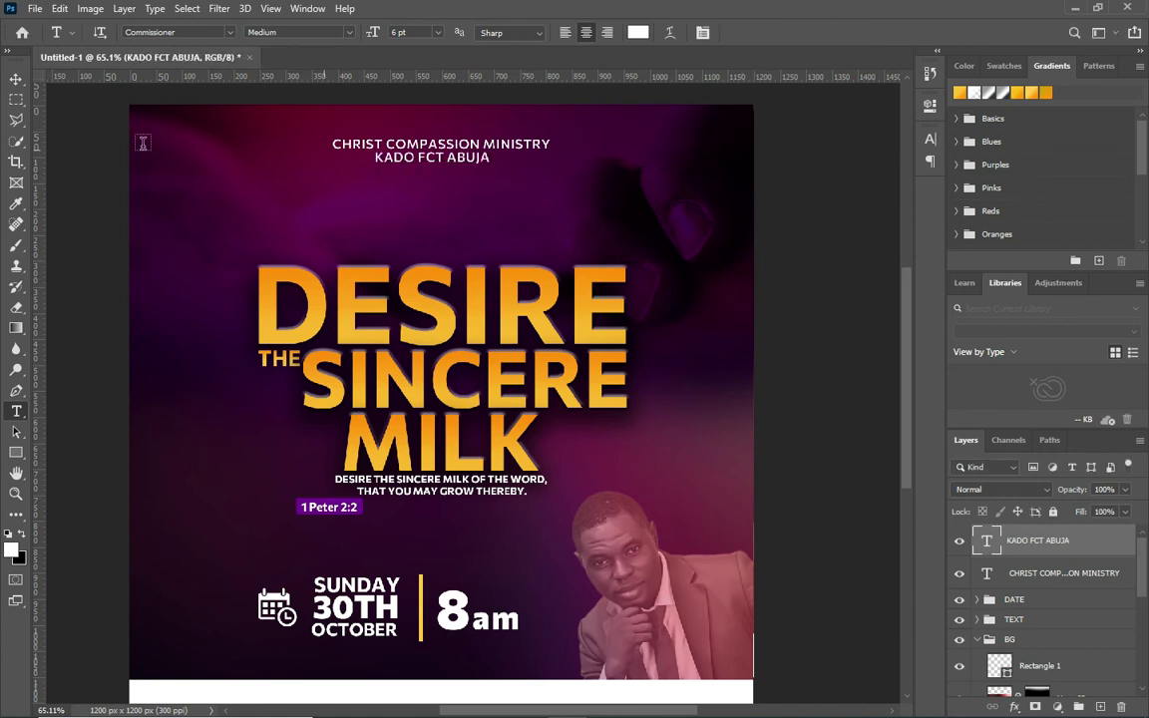
left_click(16, 79)
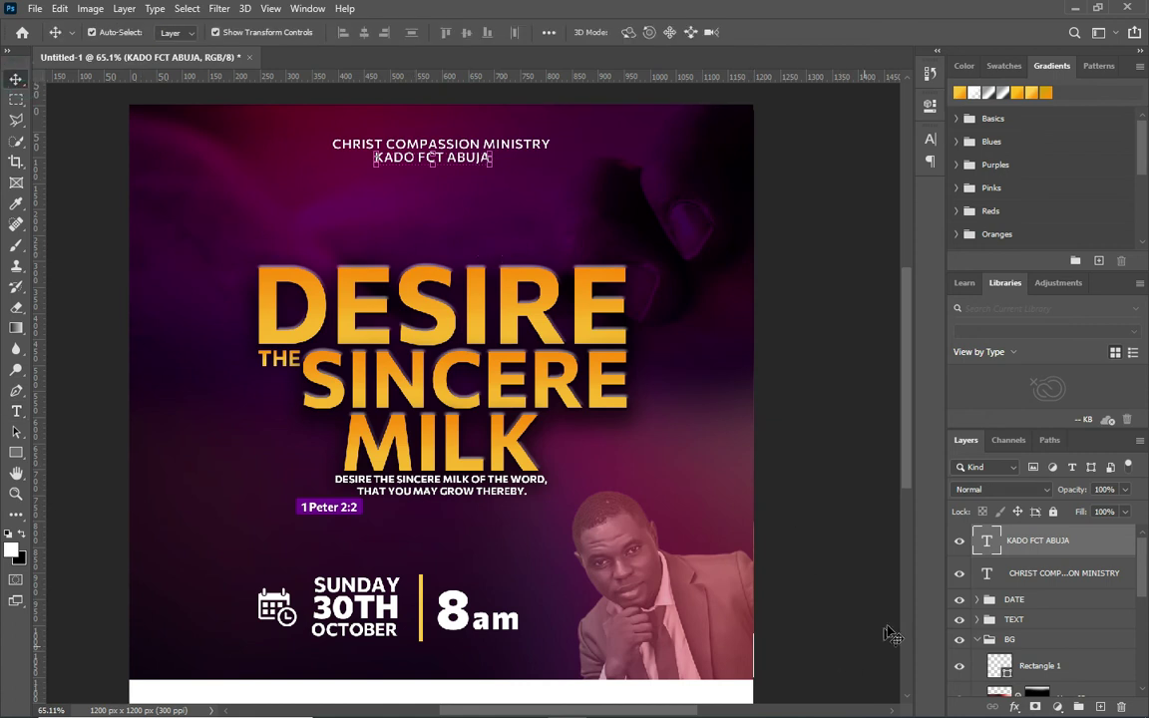
left_click(16, 452)
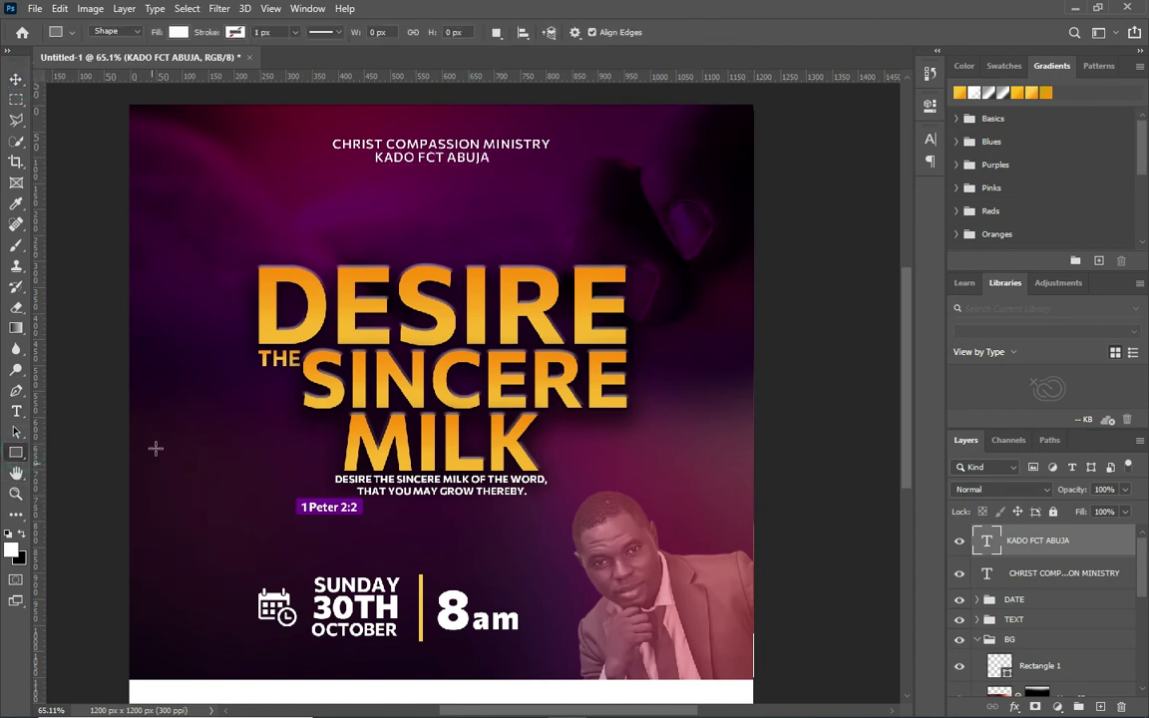
- Place the COP-LOGO-2 image at the flyer's top-left
left_click(16, 79)
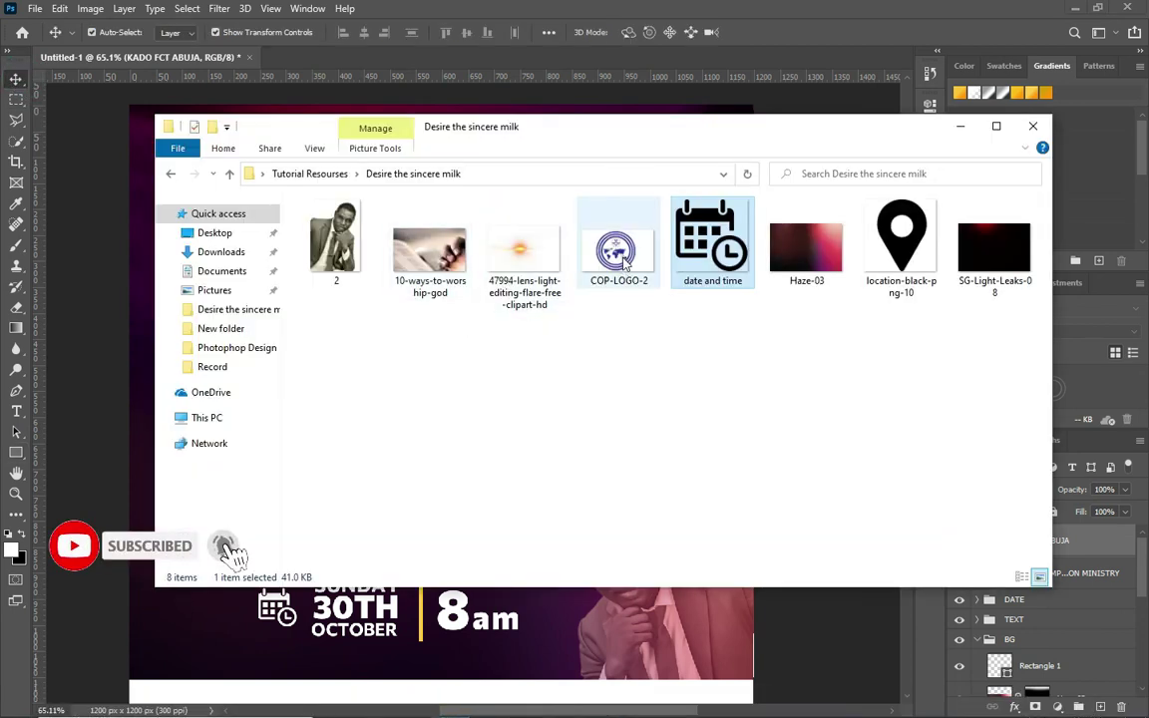
left_click(618, 255)
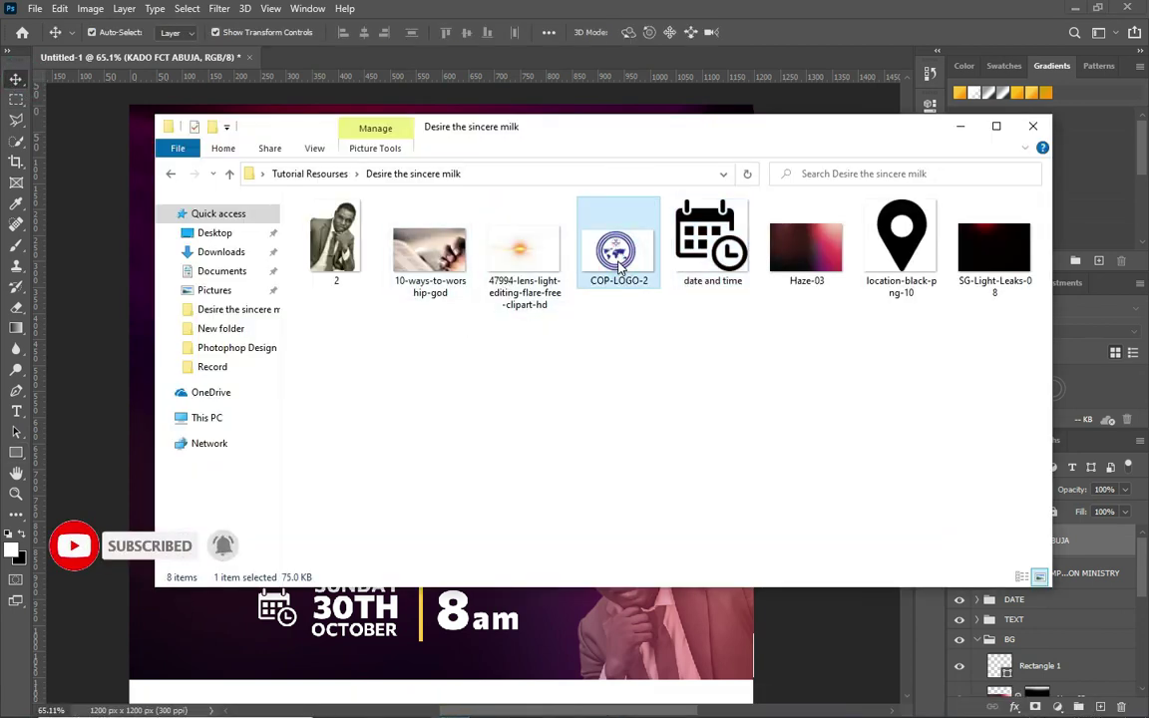
left_click_drag(619, 254, 442, 417)
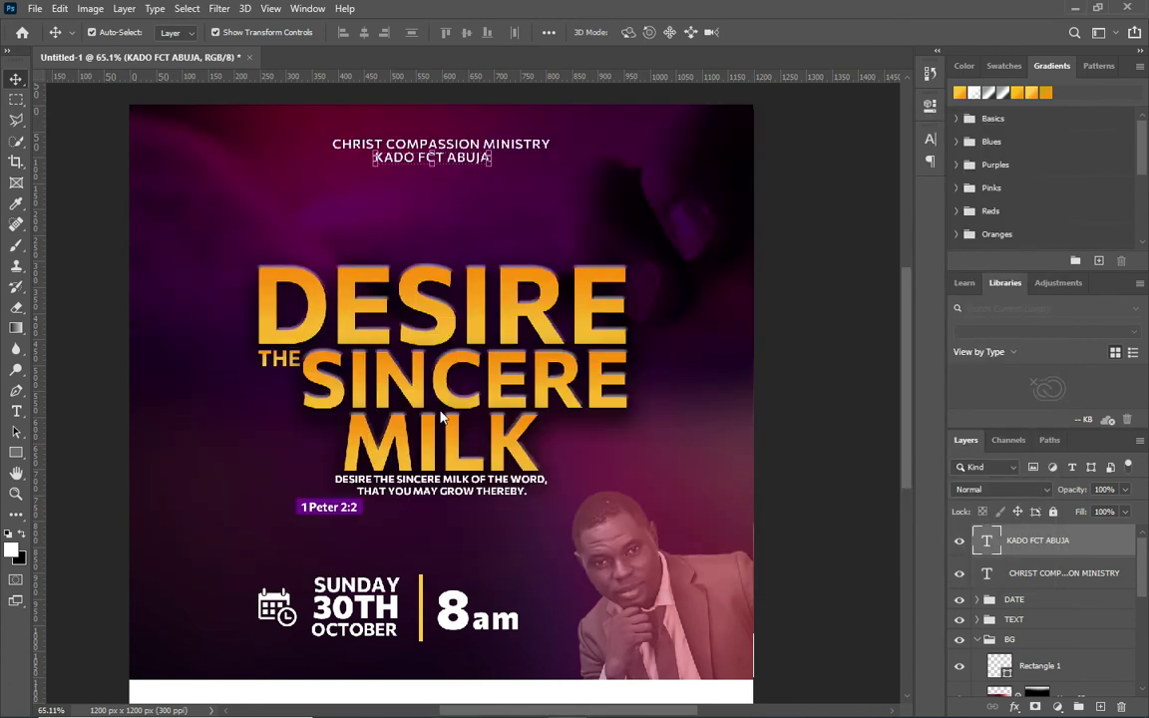
left_click_drag(422, 339, 252, 155)
key("Return")
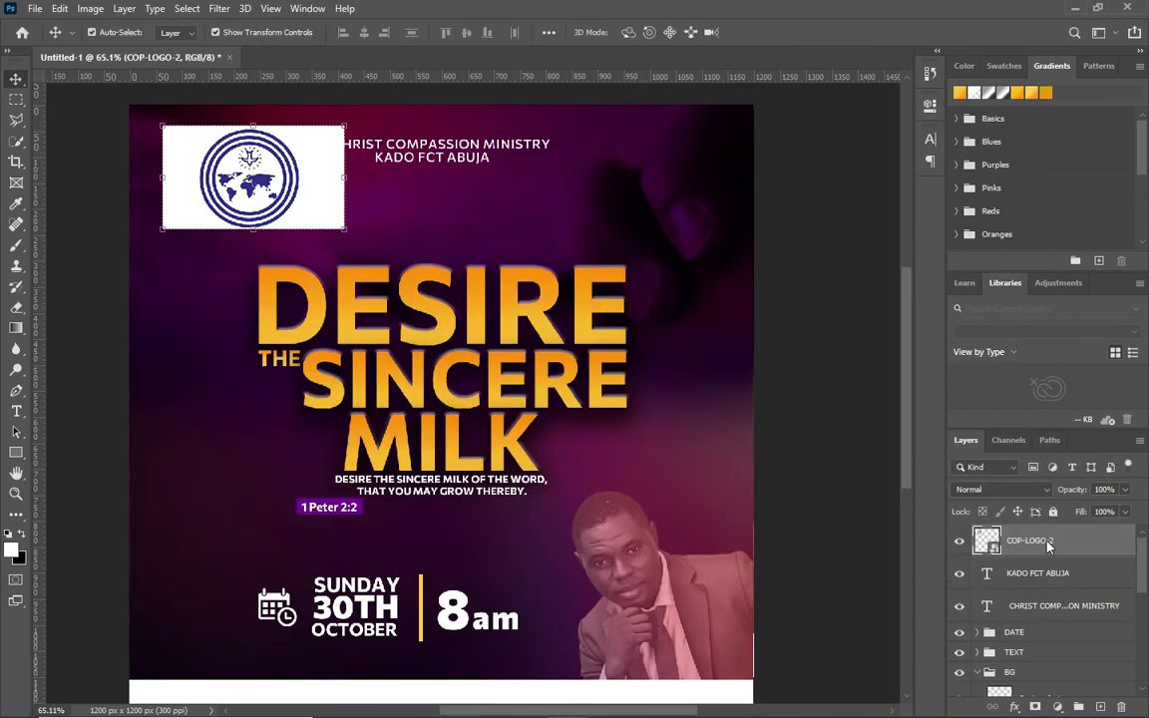
- Rasterize the logo layer and delete its white background with Magic Wand
right_click(1047, 545)
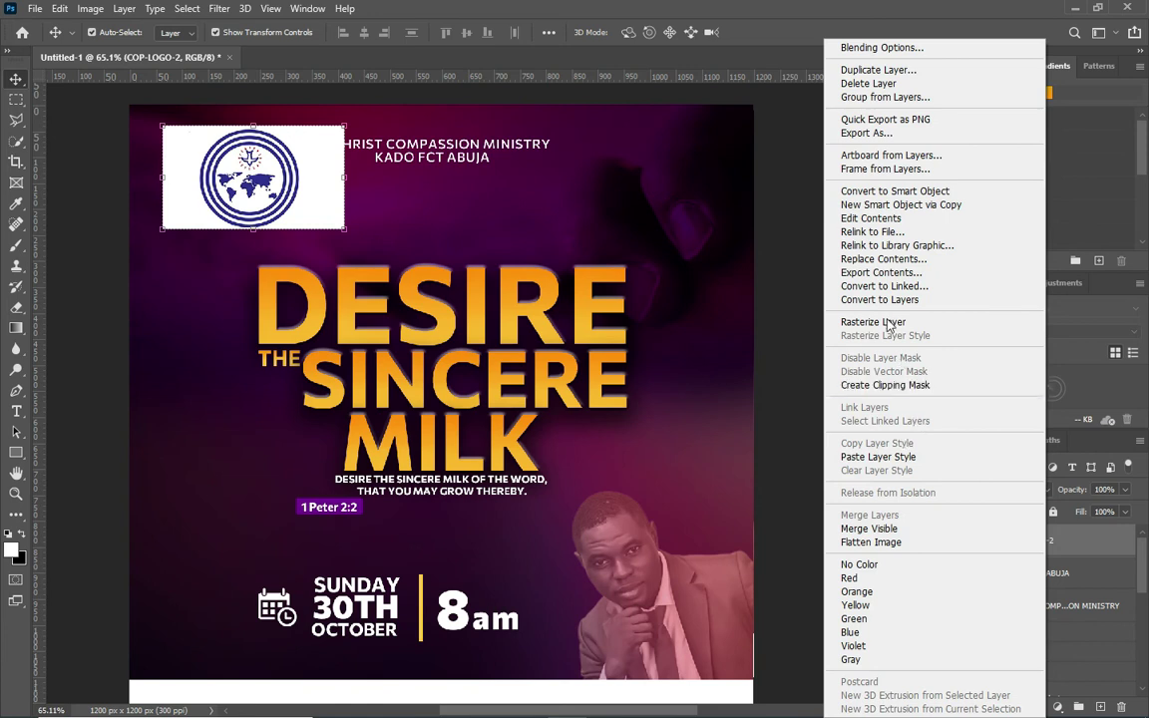
left_click(870, 322)
right_click(16, 140)
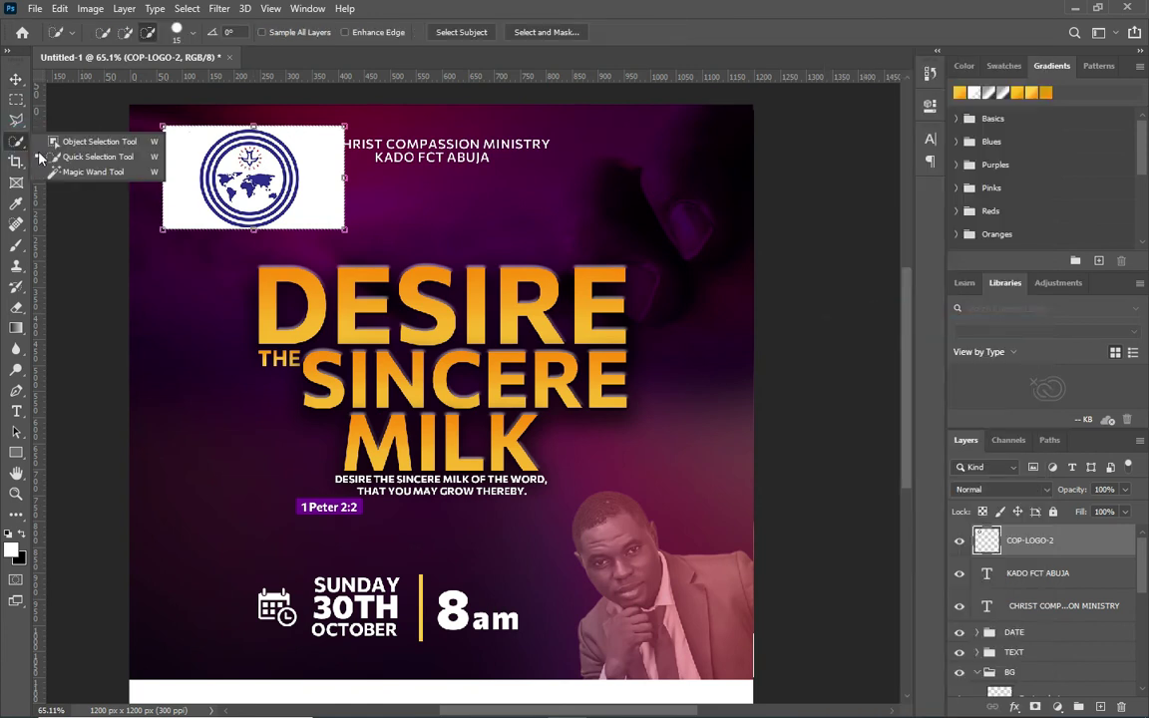
left_click(71, 165)
left_click(190, 160)
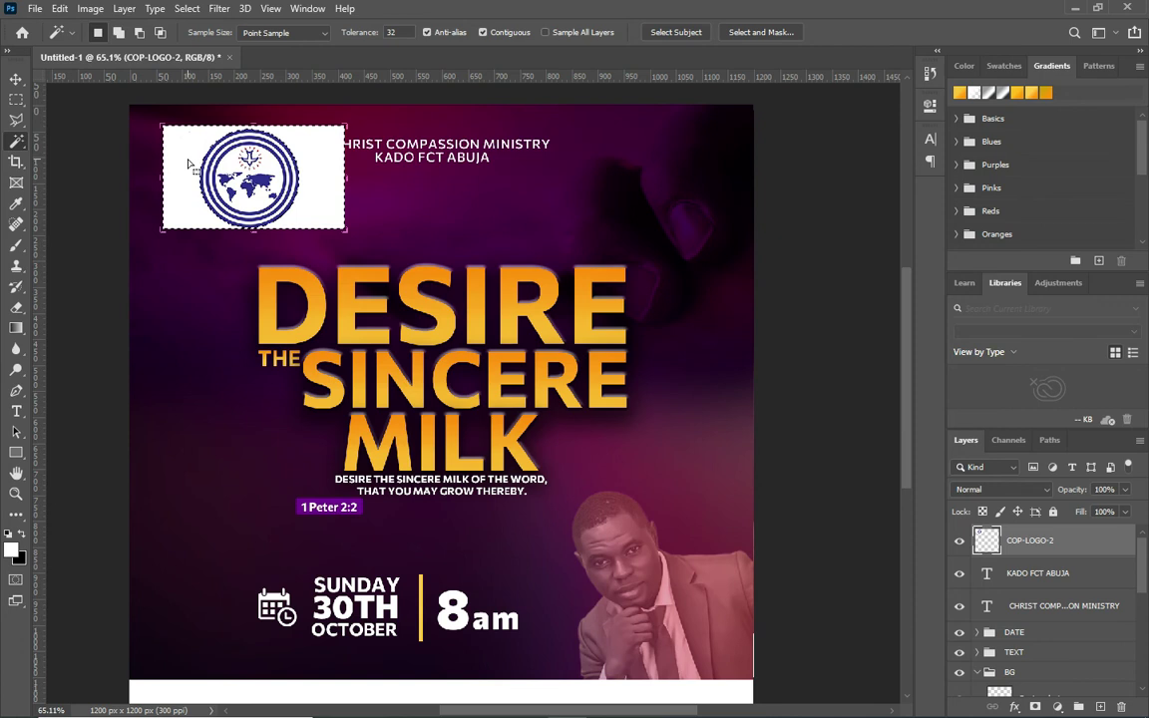
key("Delete")
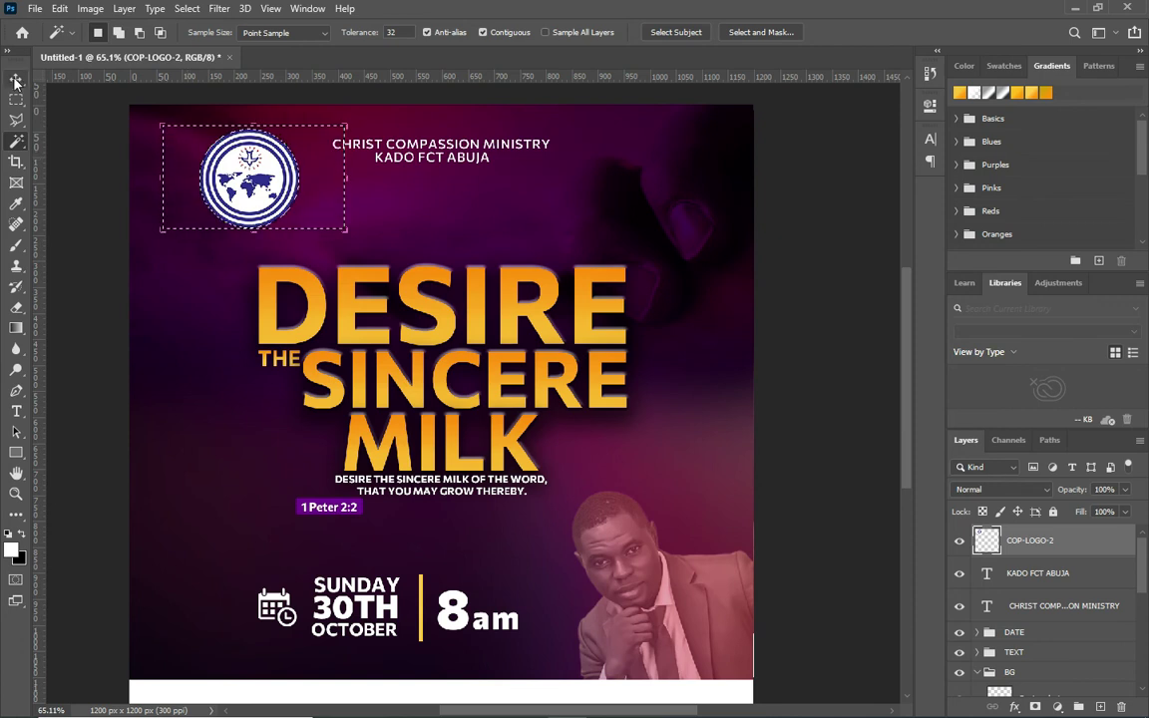
- Shrink the logo to about 43% and set it beside the ministry name
left_click(18, 80)
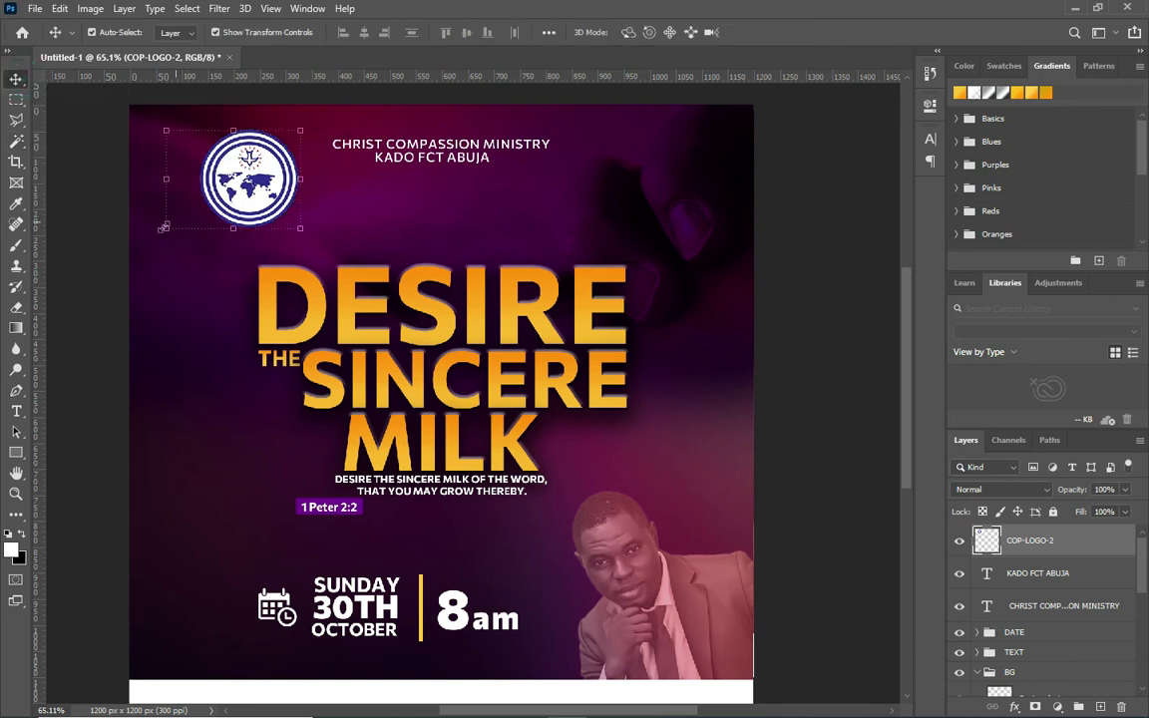
left_click_drag(165, 229, 246, 176)
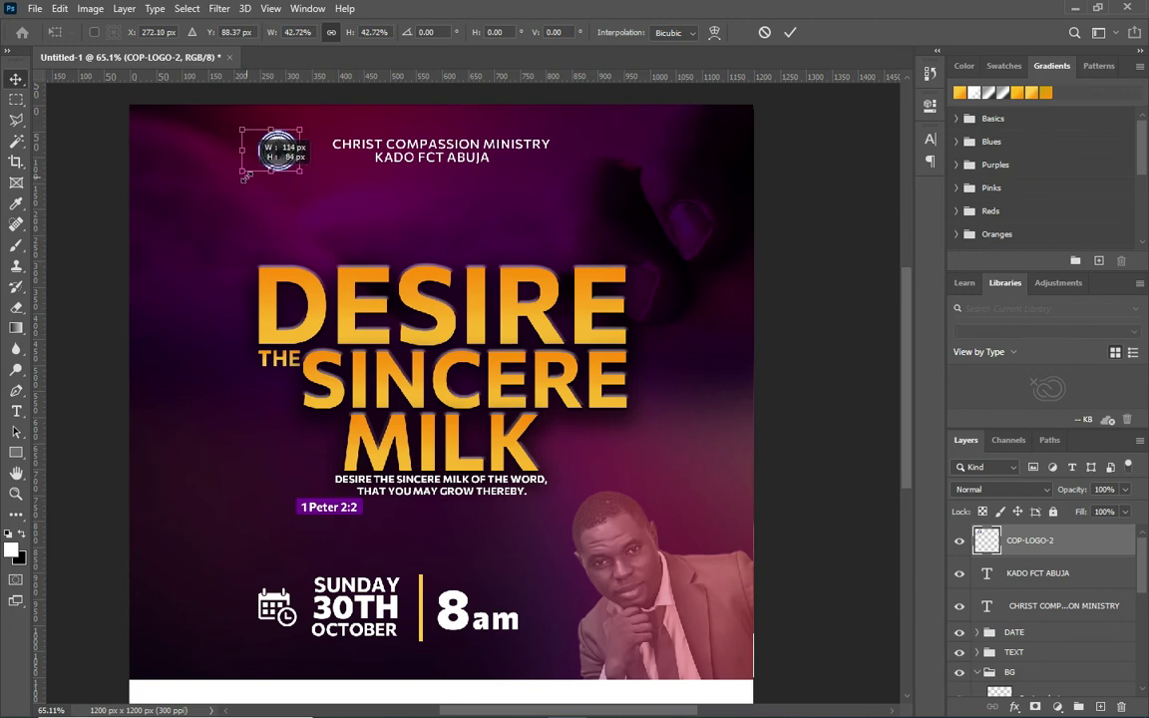
left_click_drag(277, 150, 280, 149)
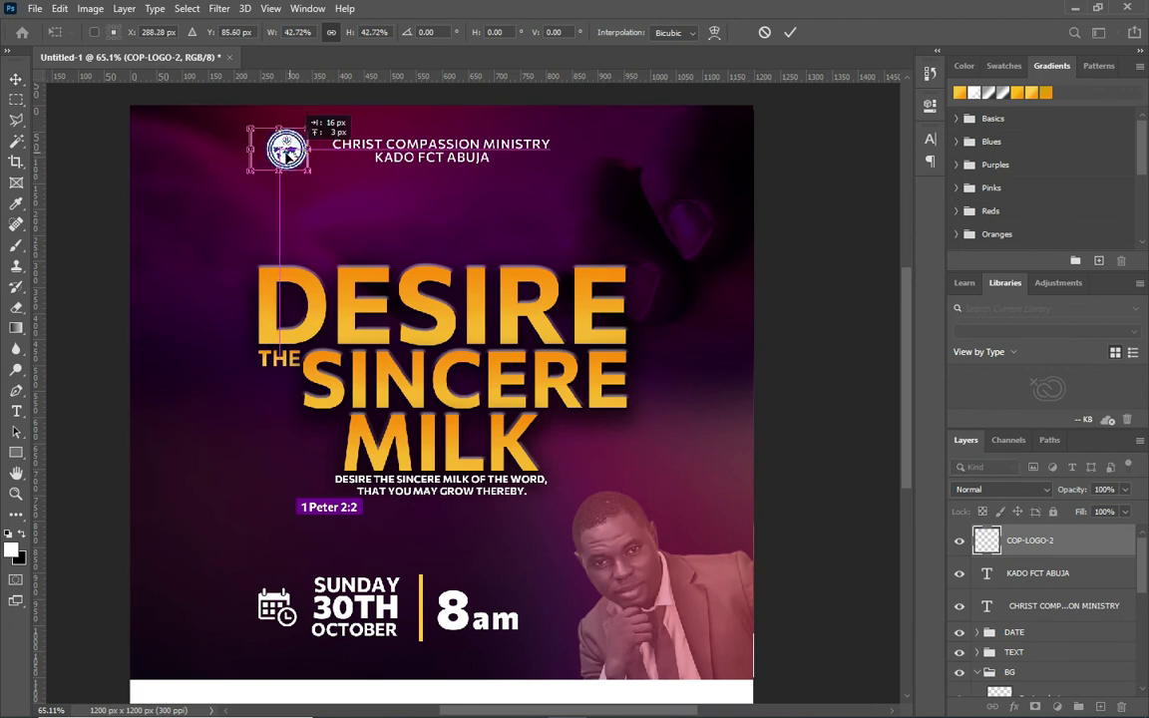
left_click(789, 32)
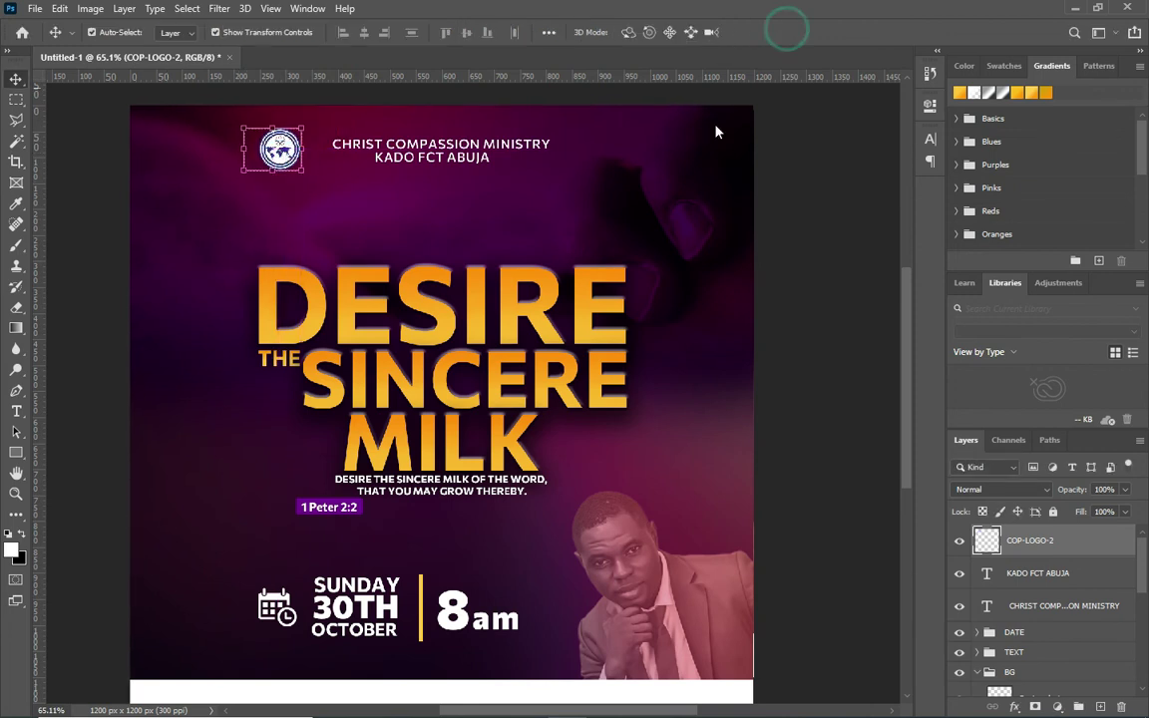
left_click(105, 240)
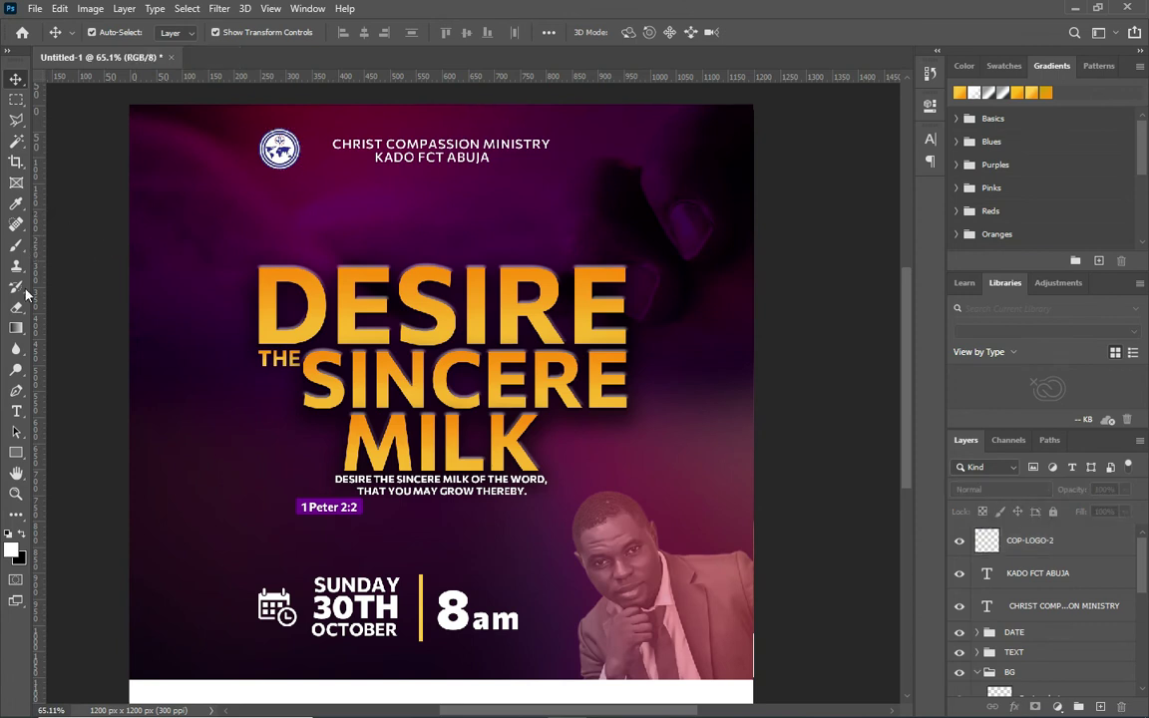
- Draw a thin vertical rectangle beside the logo filled with the recent yellow
left_click(16, 452)
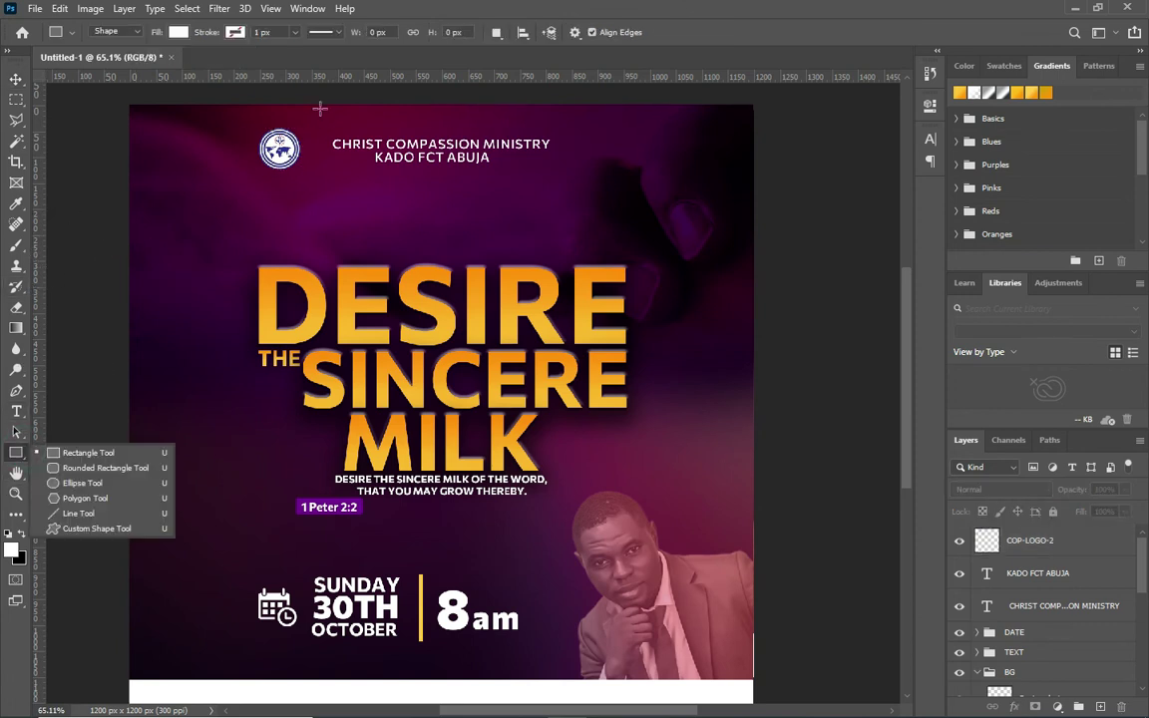
left_click_drag(312, 132, 317, 162)
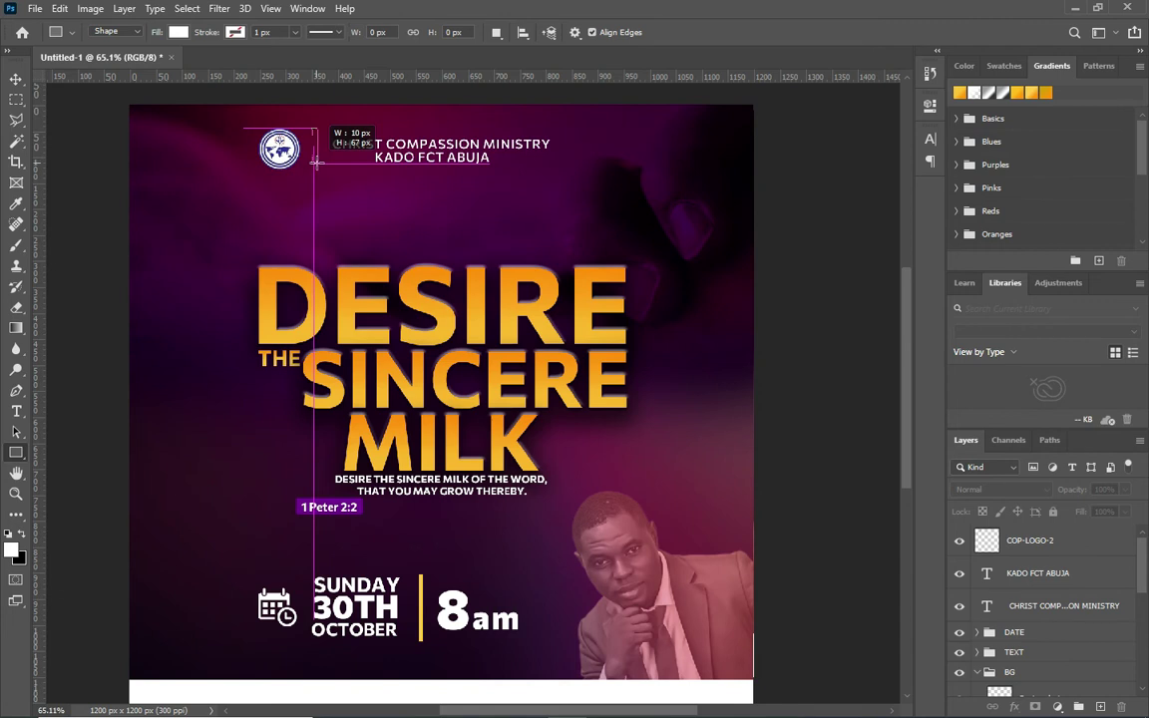
left_click_drag(317, 160, 315, 163)
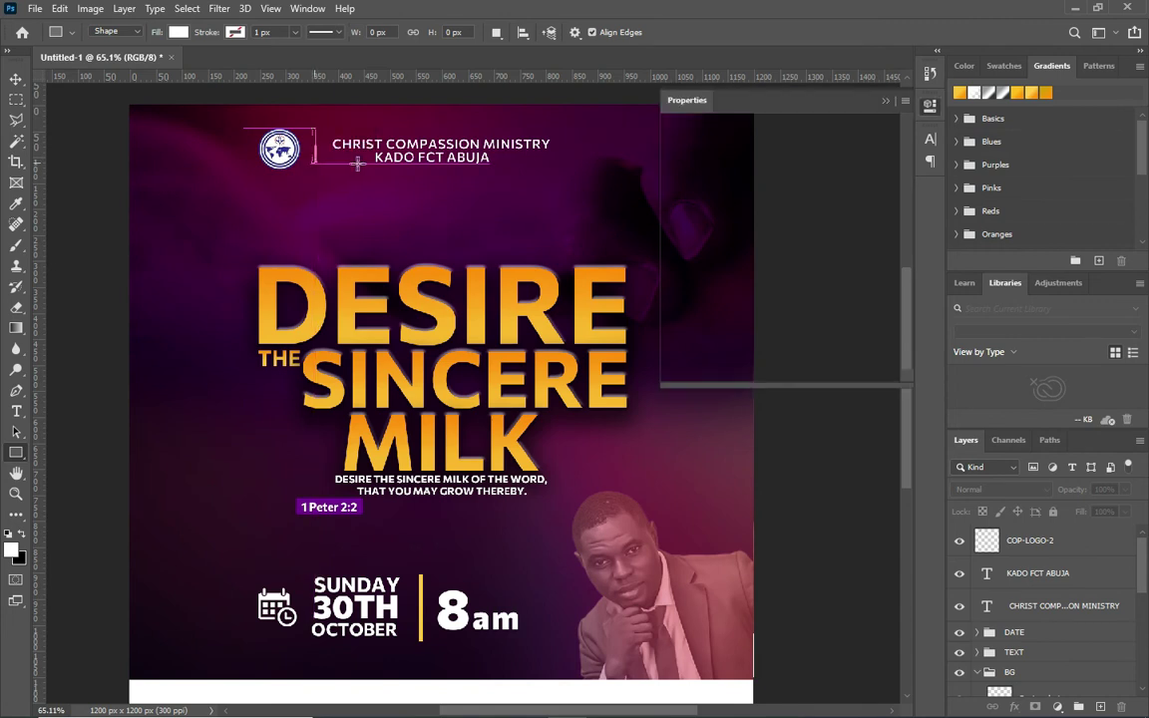
left_click(678, 200)
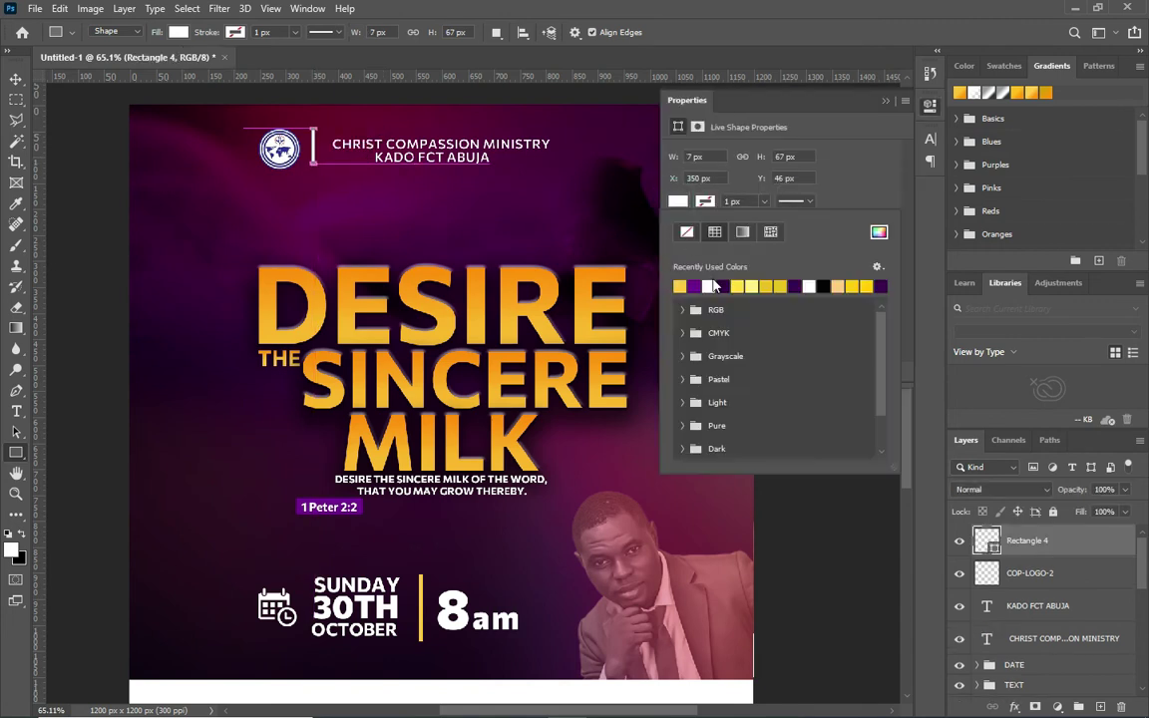
left_click(682, 286)
left_click(883, 101)
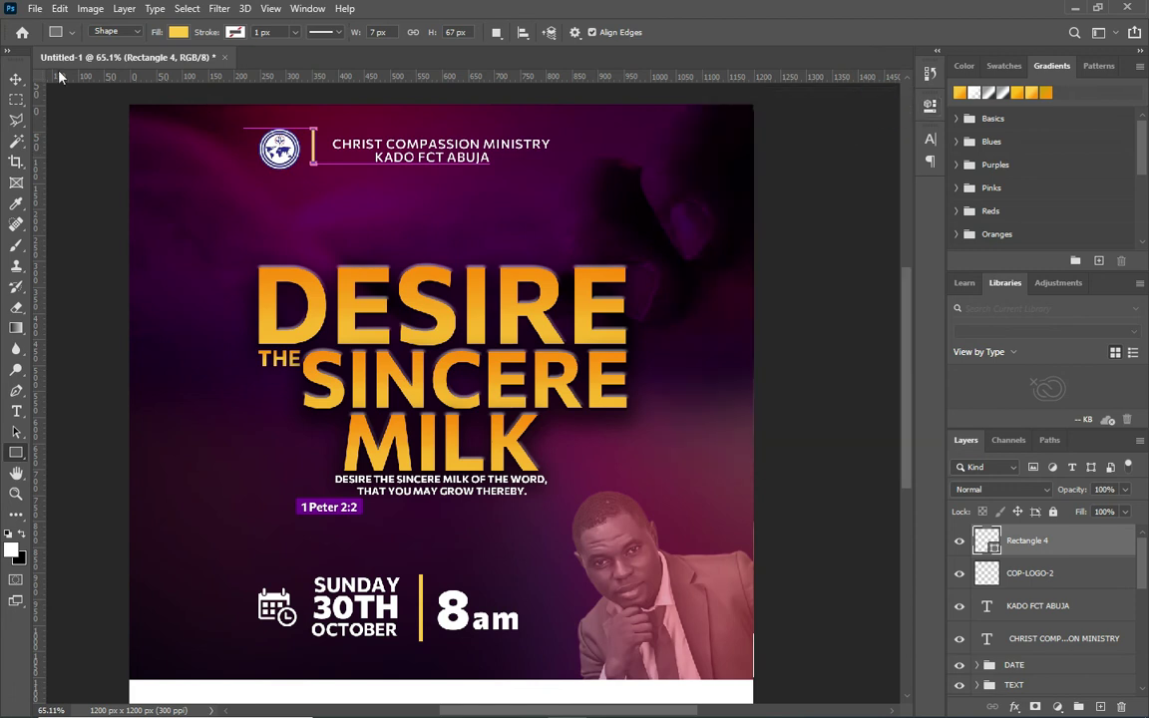
- Nudge the yellow bar slightly down
left_click(16, 78)
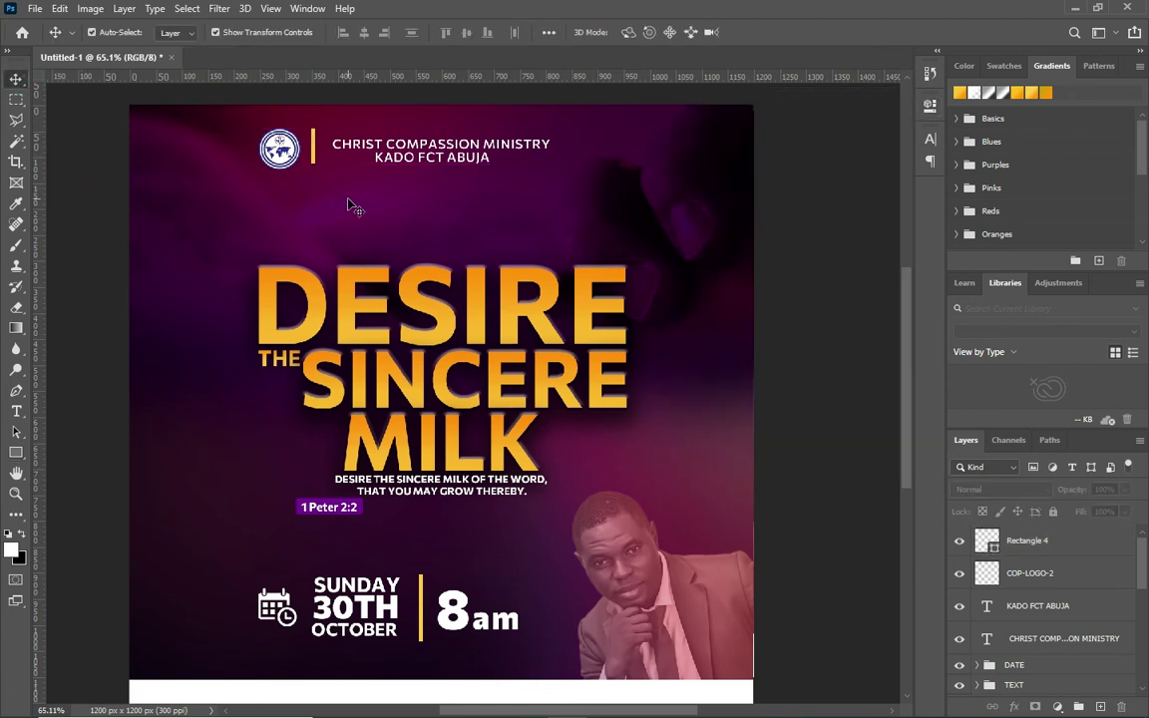
left_click(313, 148)
scroll(367, 121, "up", 2)
scroll(364, 150, "up", 3)
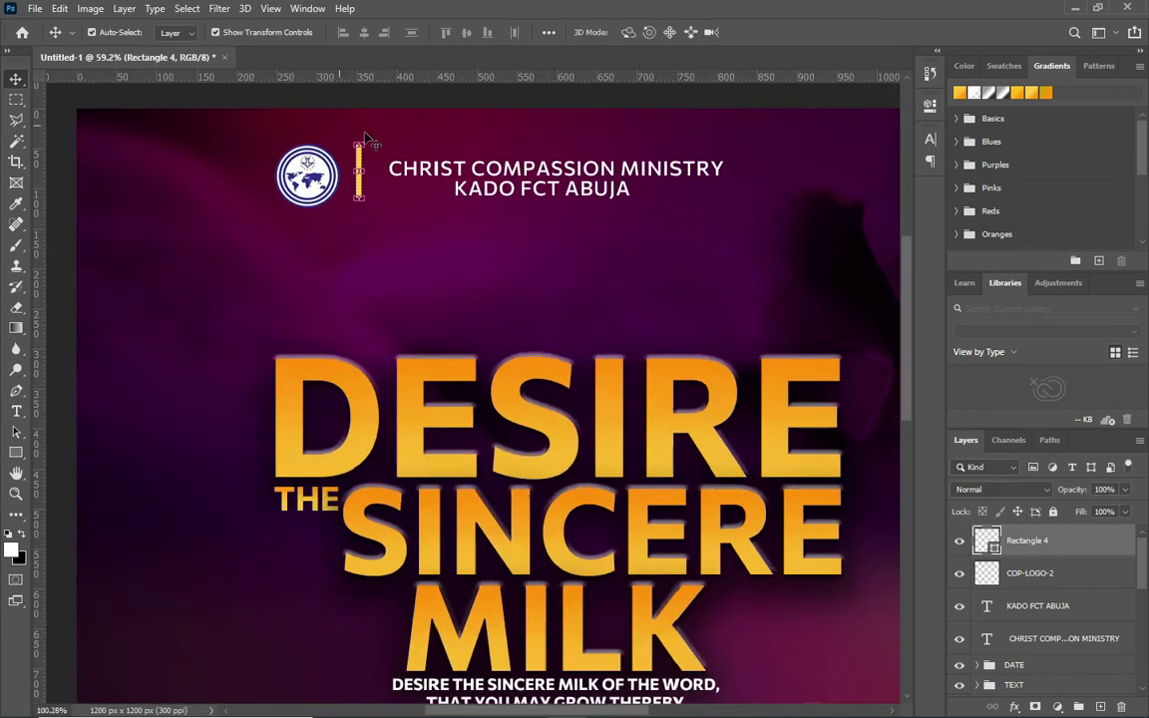
scroll(361, 219, "up", 3)
left_click_drag(357, 210, 357, 212)
scroll(356, 209, "up", 2)
scroll(354, 204, "up", 3)
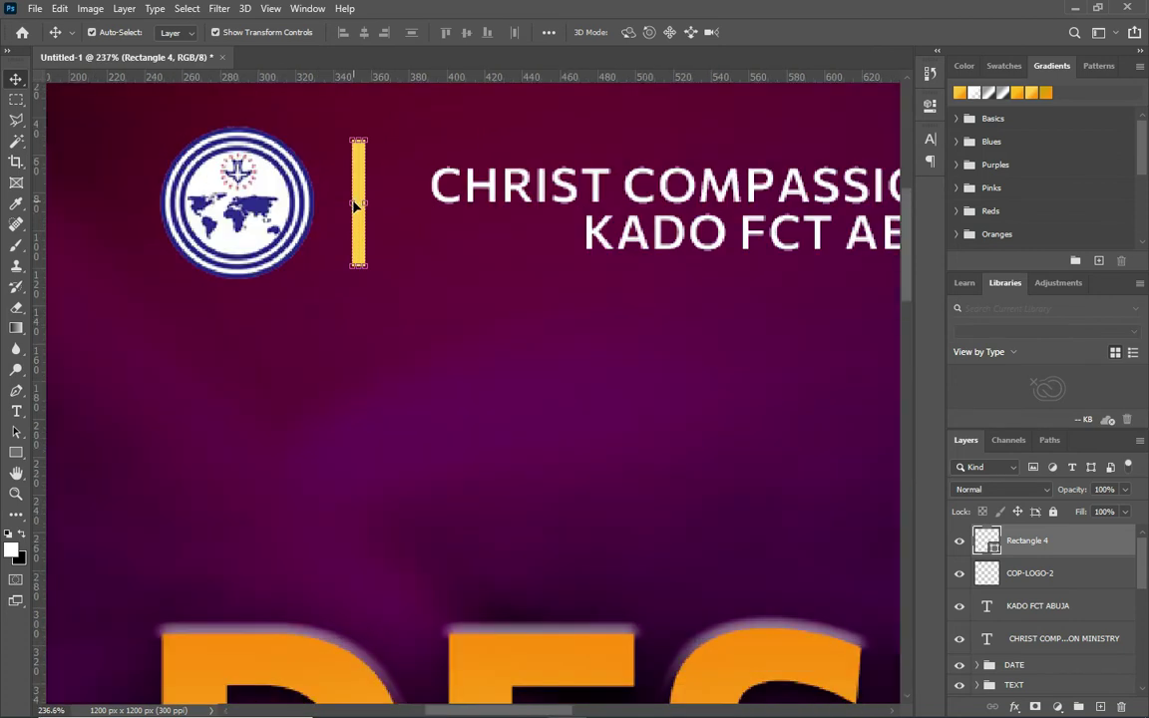
- Narrow and lengthen the bar level with the heading text, then slightly enlarge the logo
key("ctrl+t")
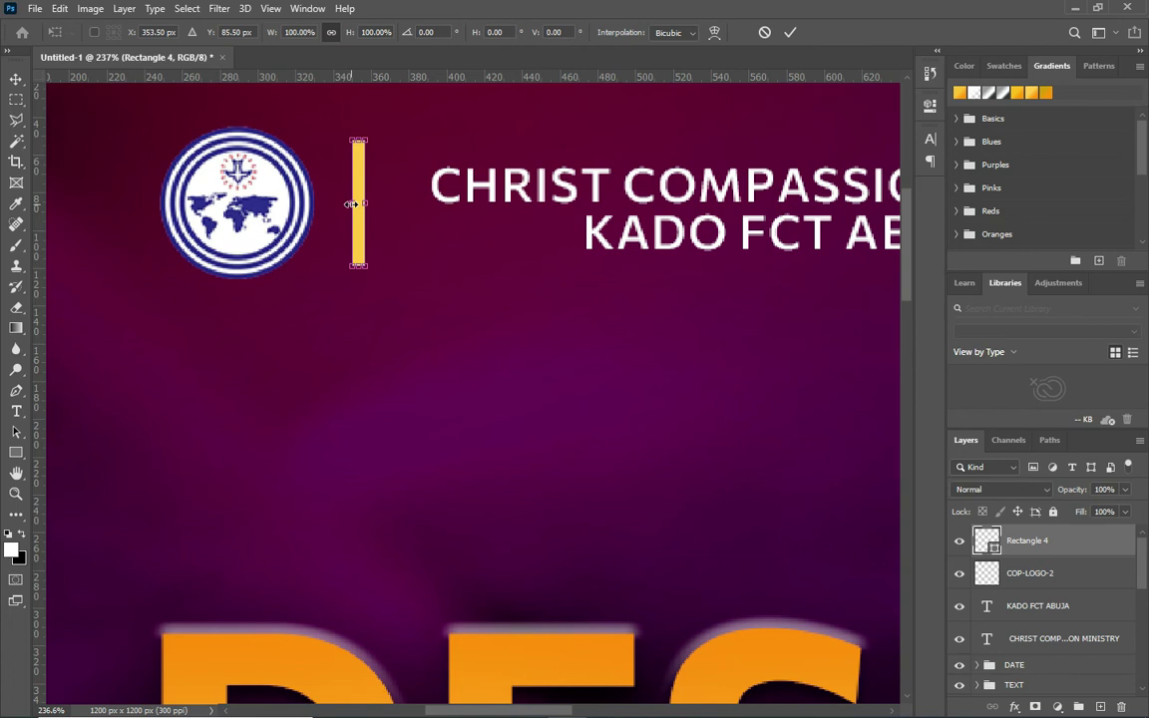
left_click_drag(353, 204, 357, 199)
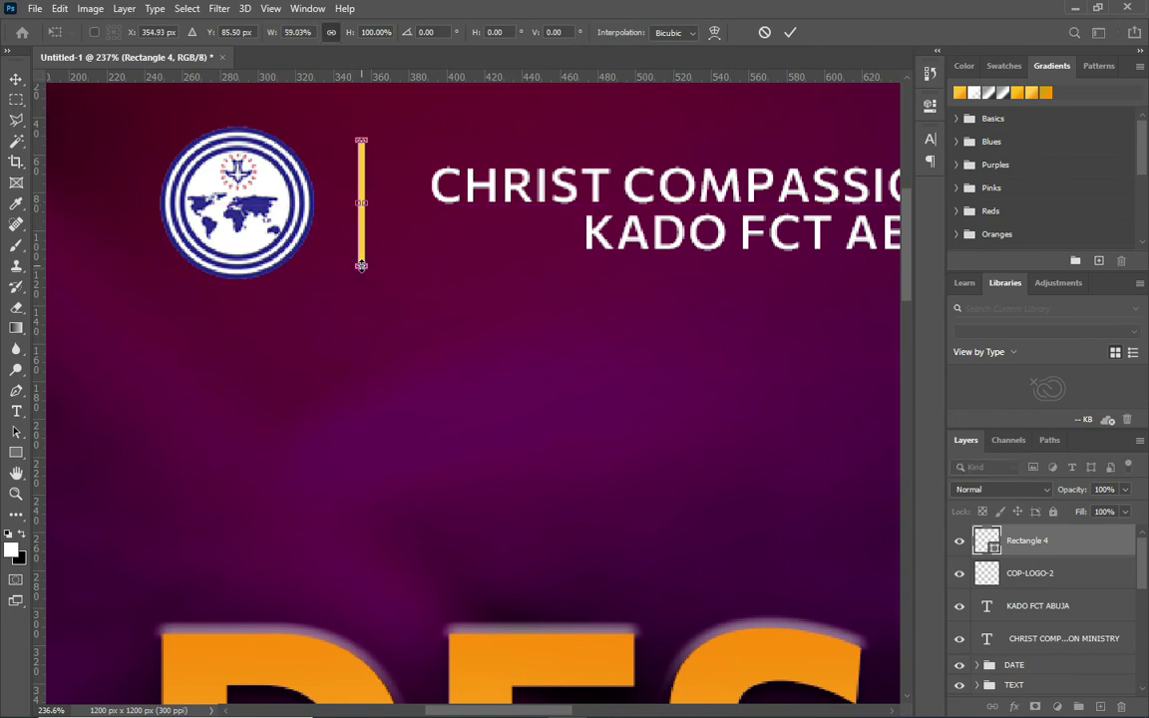
left_click_drag(361, 266, 361, 289)
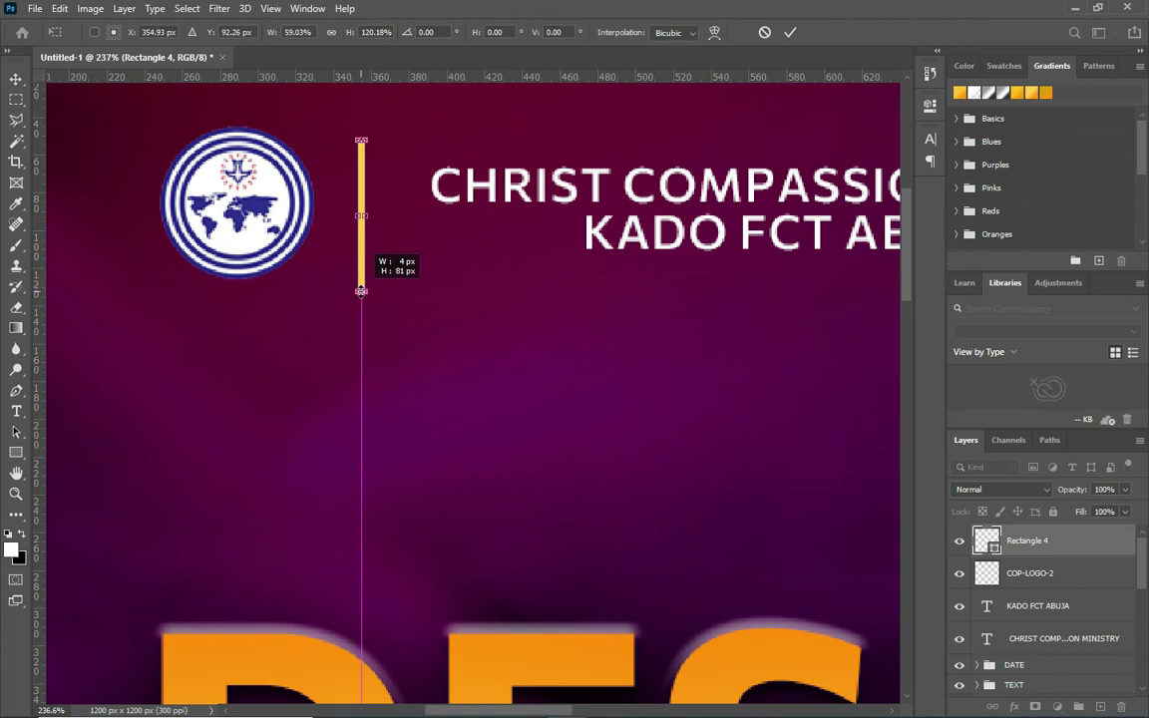
left_click_drag(361, 270, 361, 257)
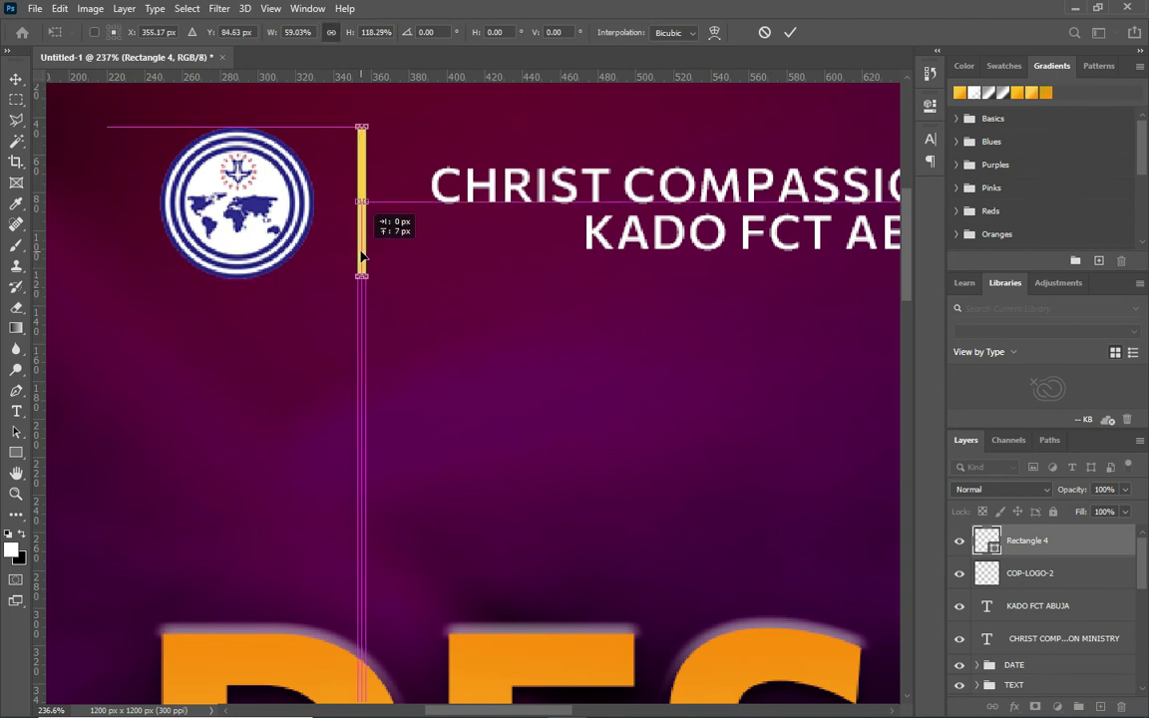
left_click_drag(361, 252, 361, 245)
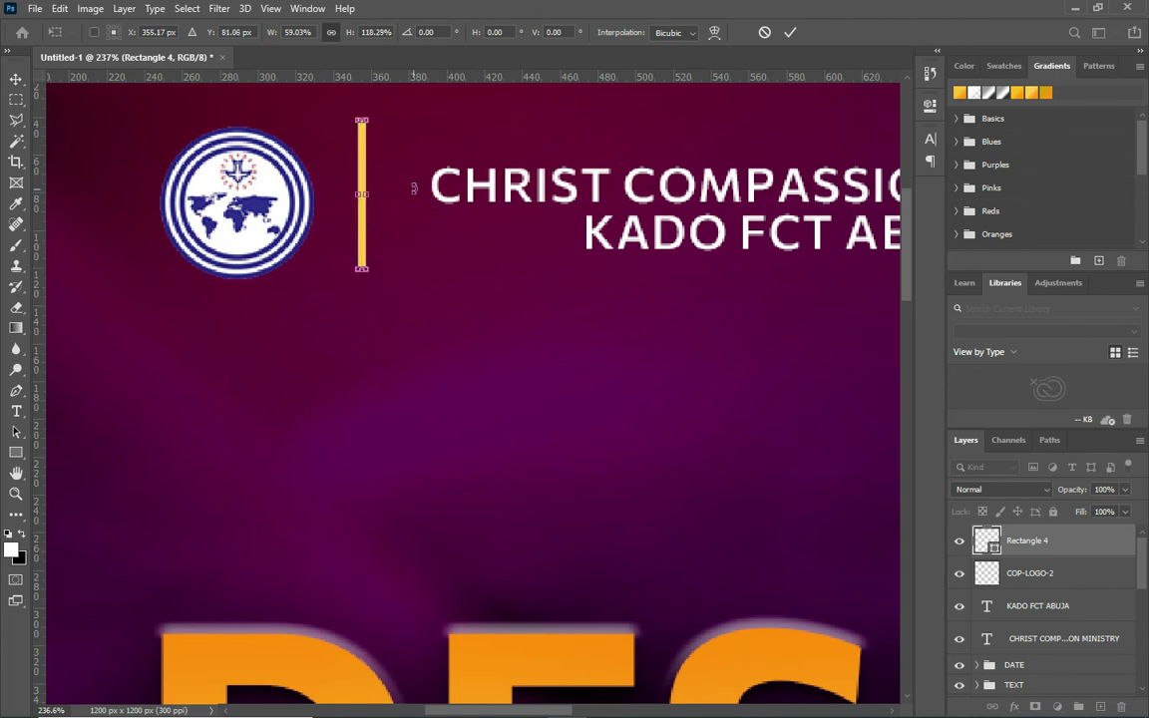
scroll(439, 164, "down", 3)
scroll(438, 164, "down", 5)
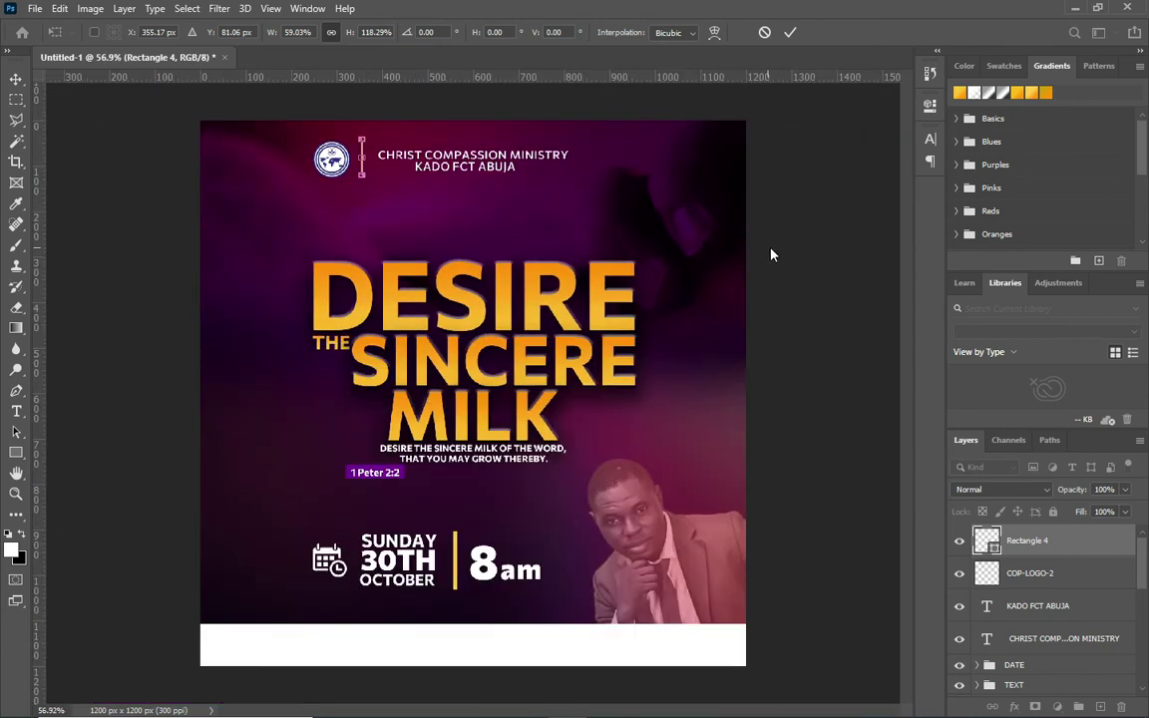
left_click(774, 250)
left_click(781, 142)
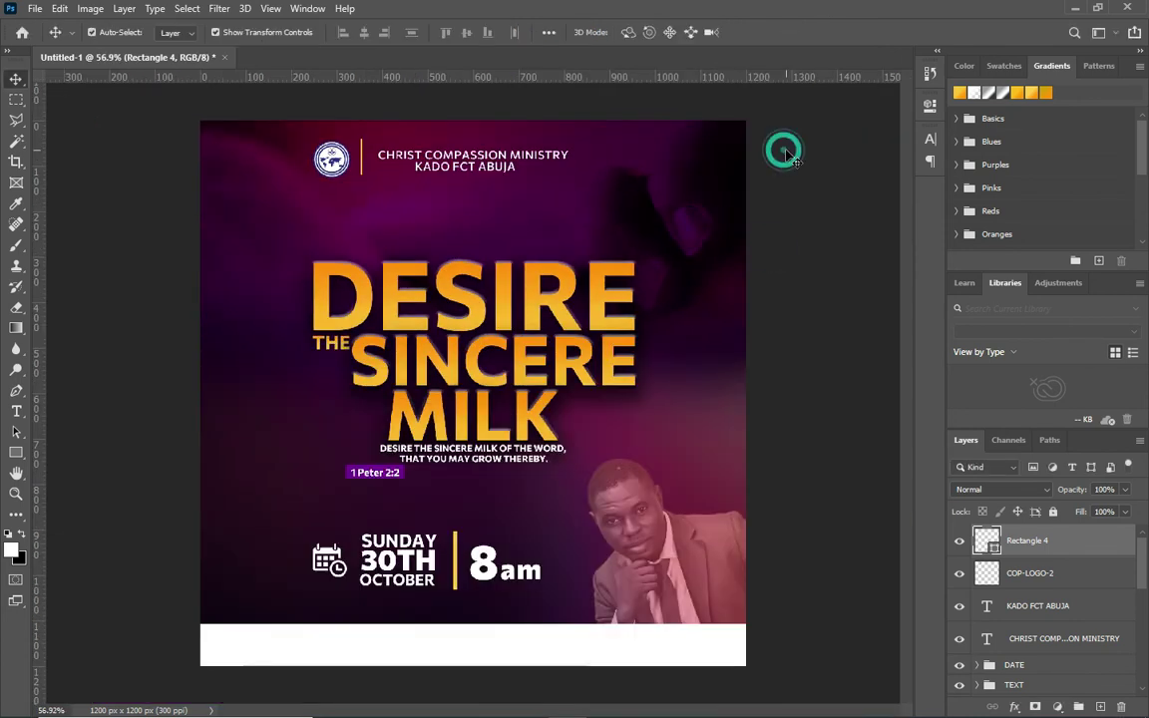
left_click(342, 165)
left_click_drag(349, 138, 355, 133)
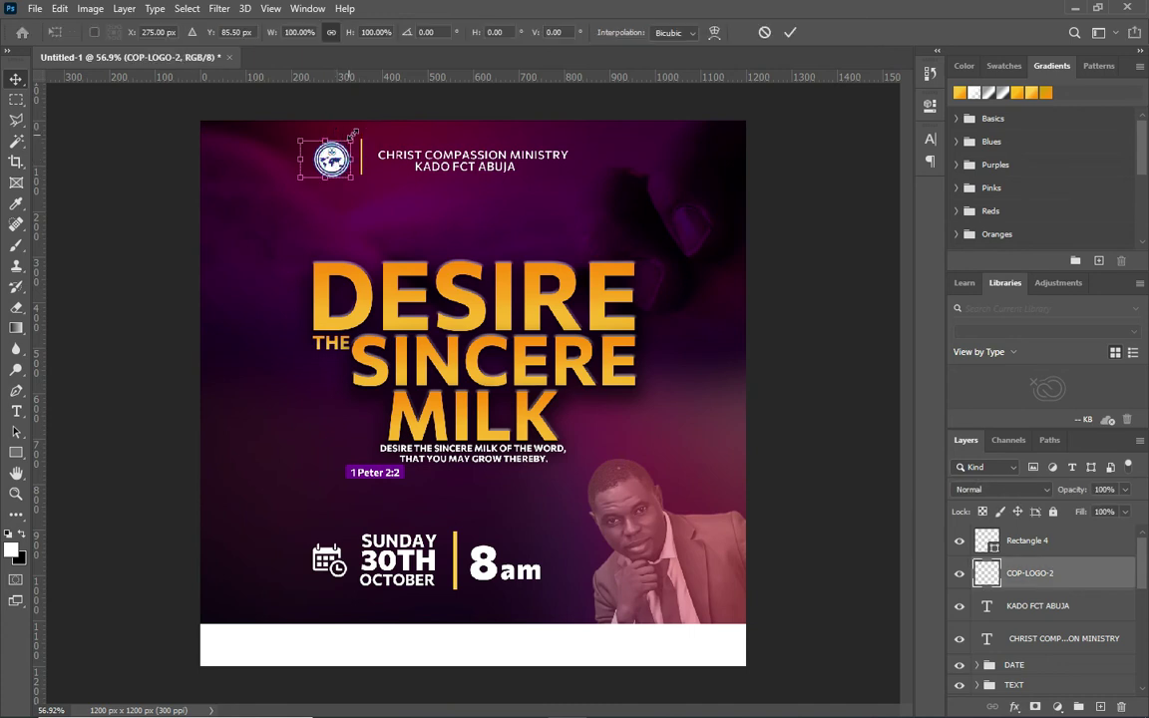
- Commit the logo's new size and check the logo and divider layers
key("Return")
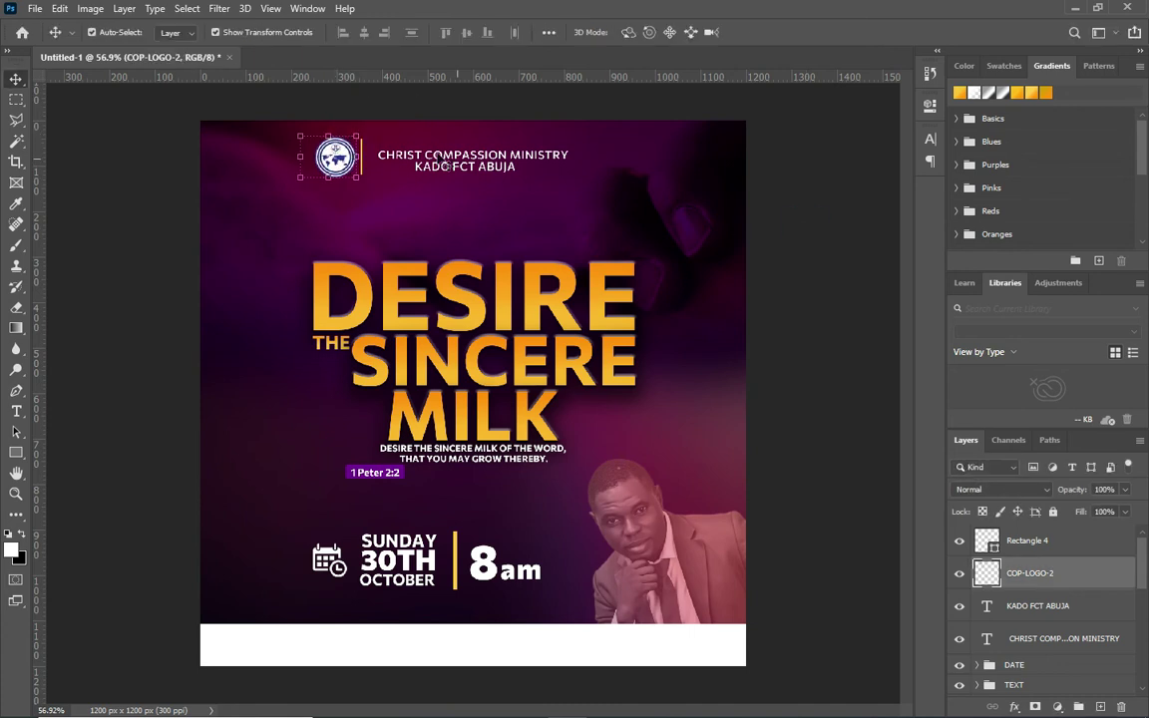
left_click(367, 155)
left_click(363, 152)
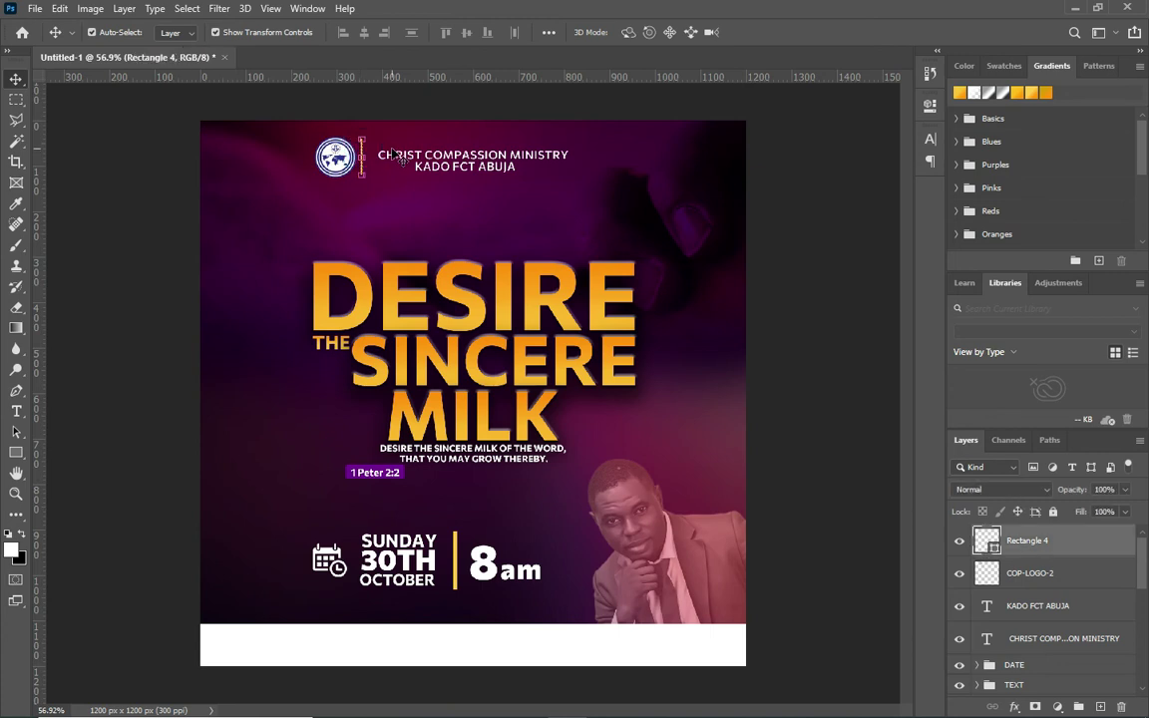
left_click(768, 213)
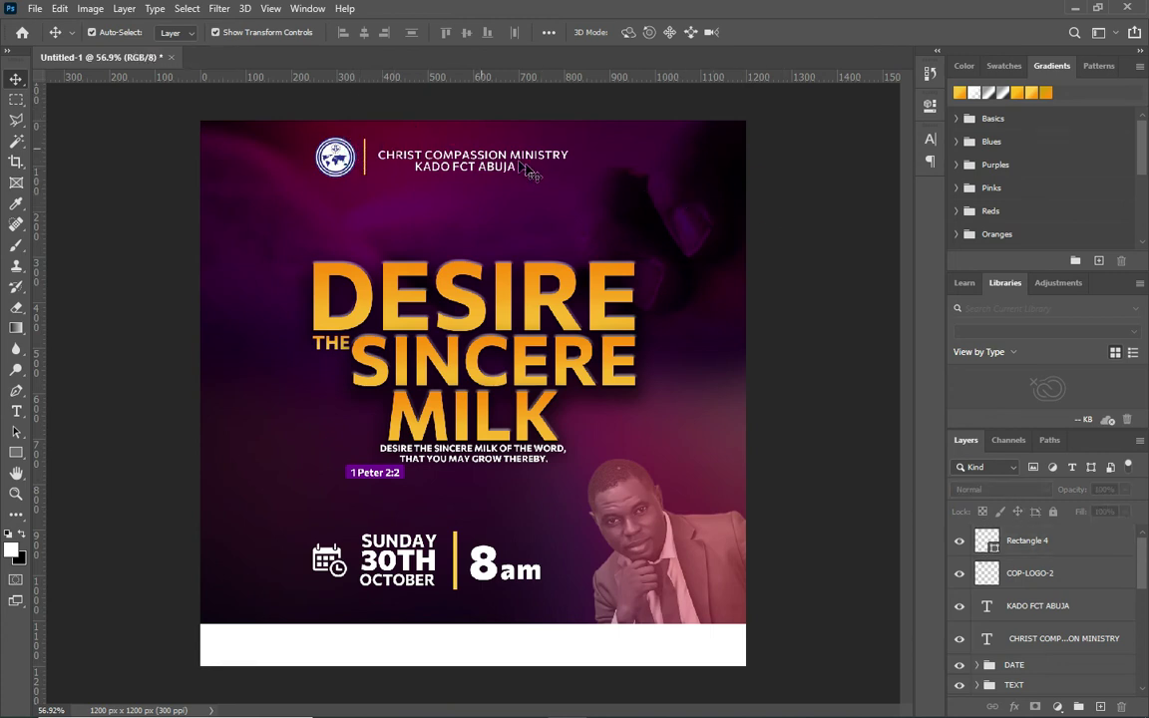
left_click(325, 156)
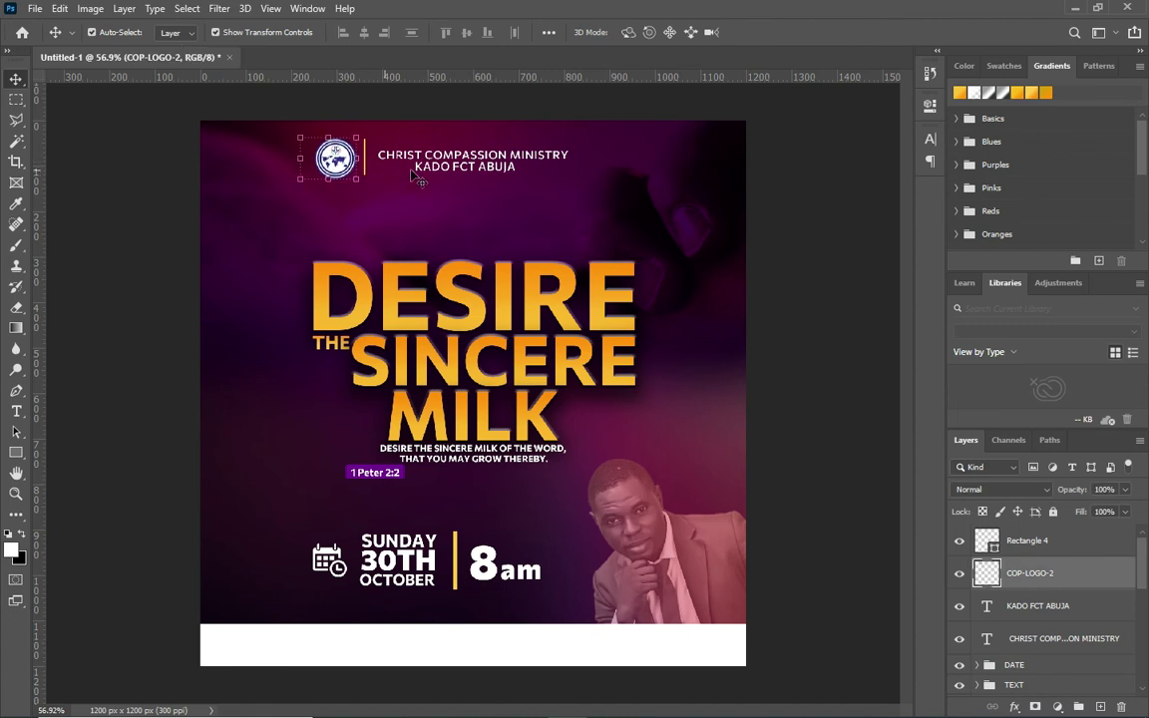
left_click(795, 225)
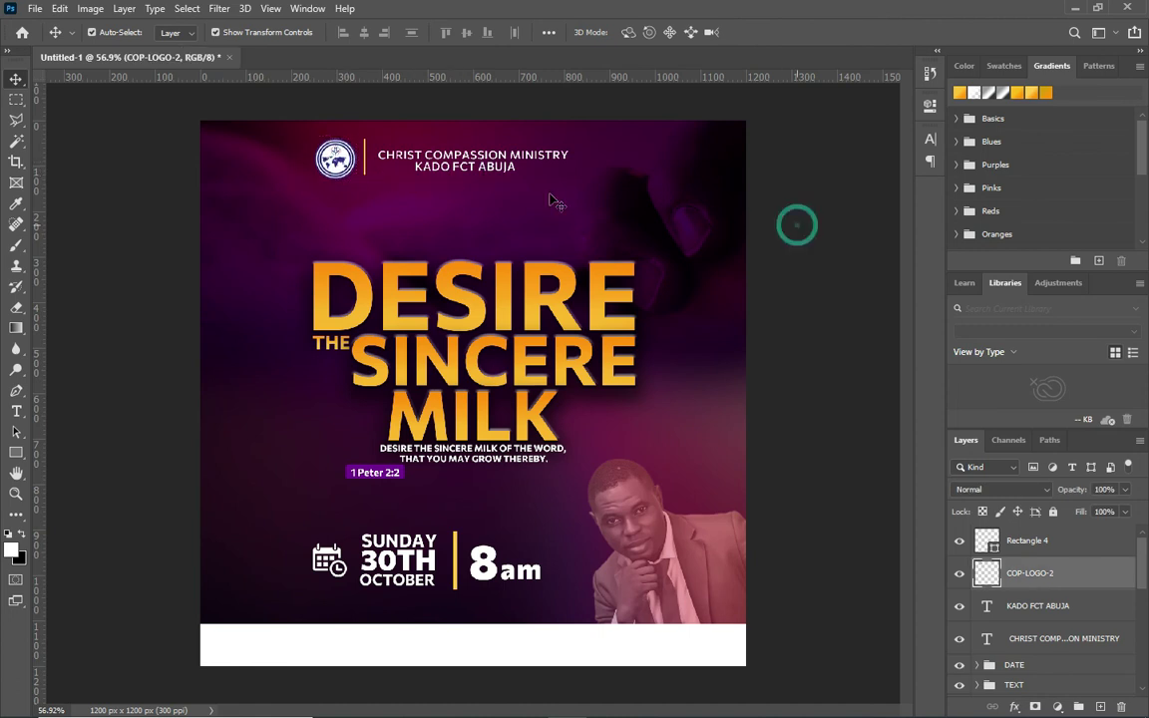
left_click(367, 178)
left_click(365, 175)
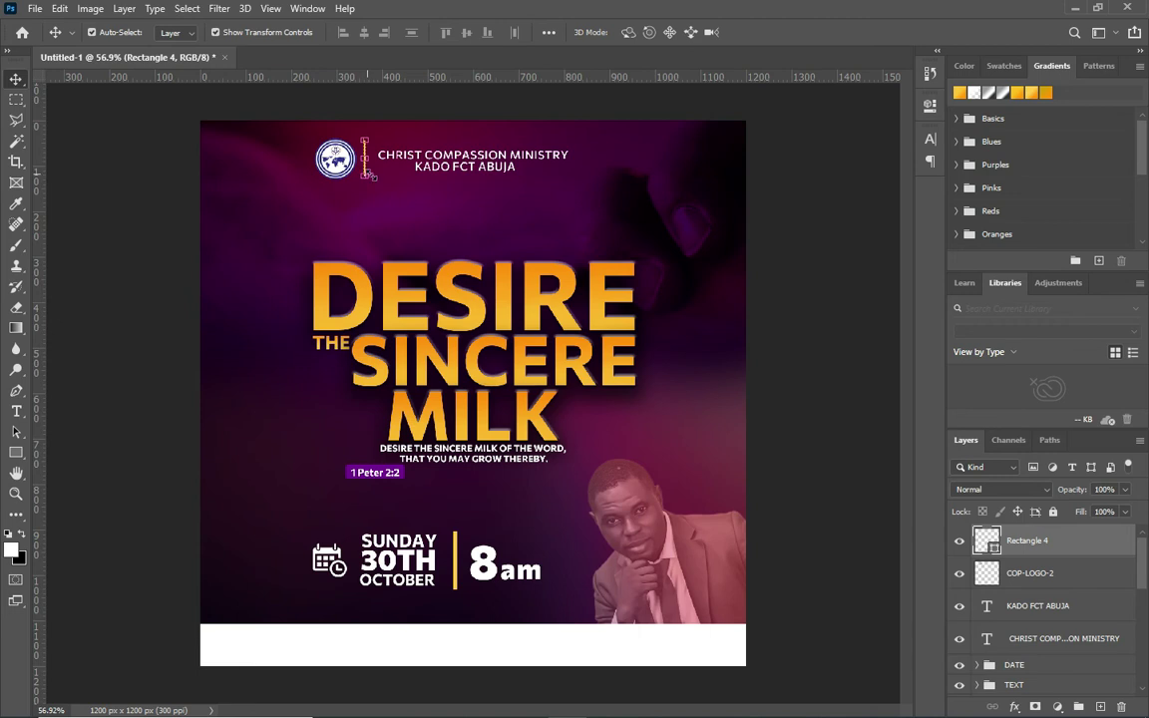
left_click(334, 162)
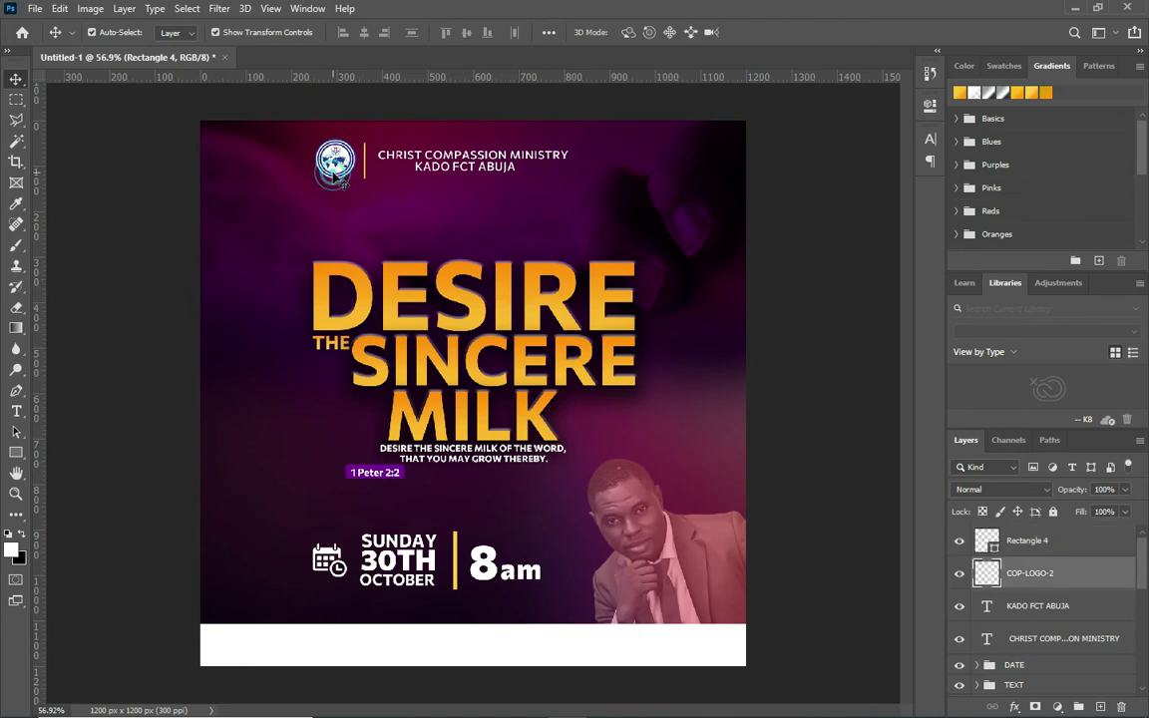
left_click(777, 230)
- Group Rectangle 4, COP-LOGO-2, KADO FCT ABUJA and CHRIST COMPASSION MINISTRY as LOGO
scroll(569, 196, "down", 1)
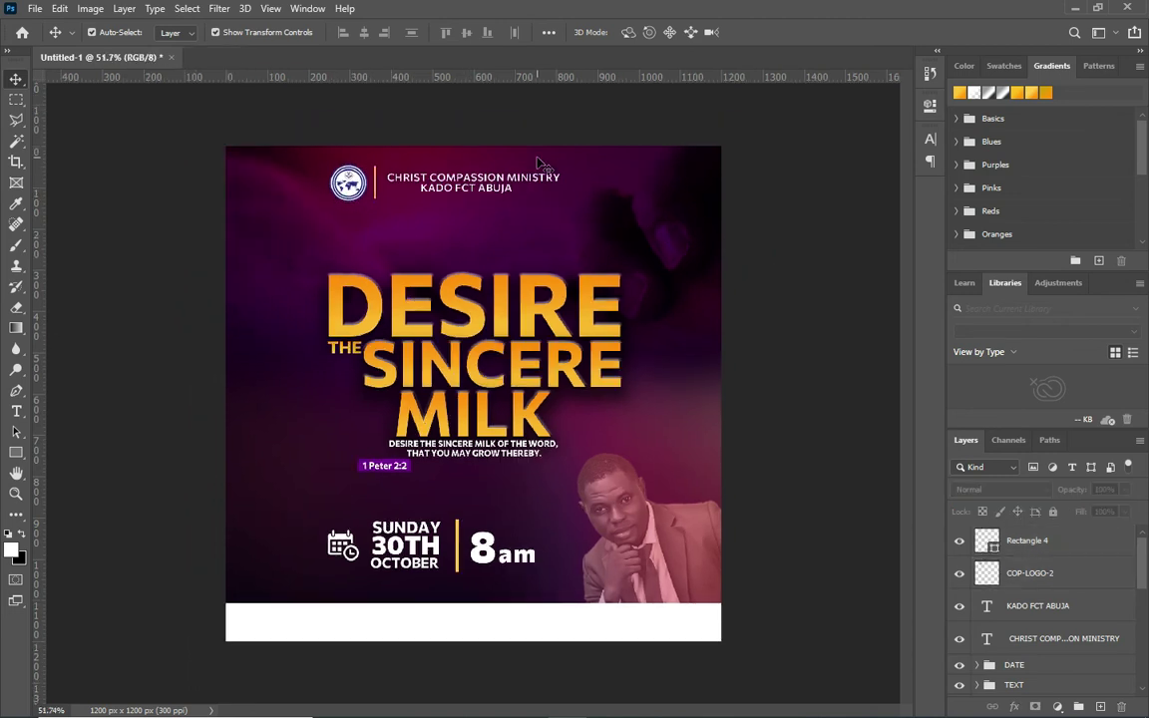
scroll(1052, 565, "down", 1)
scroll(1052, 565, "up", 1)
scroll(1042, 570, "down", 2)
left_click(1034, 576)
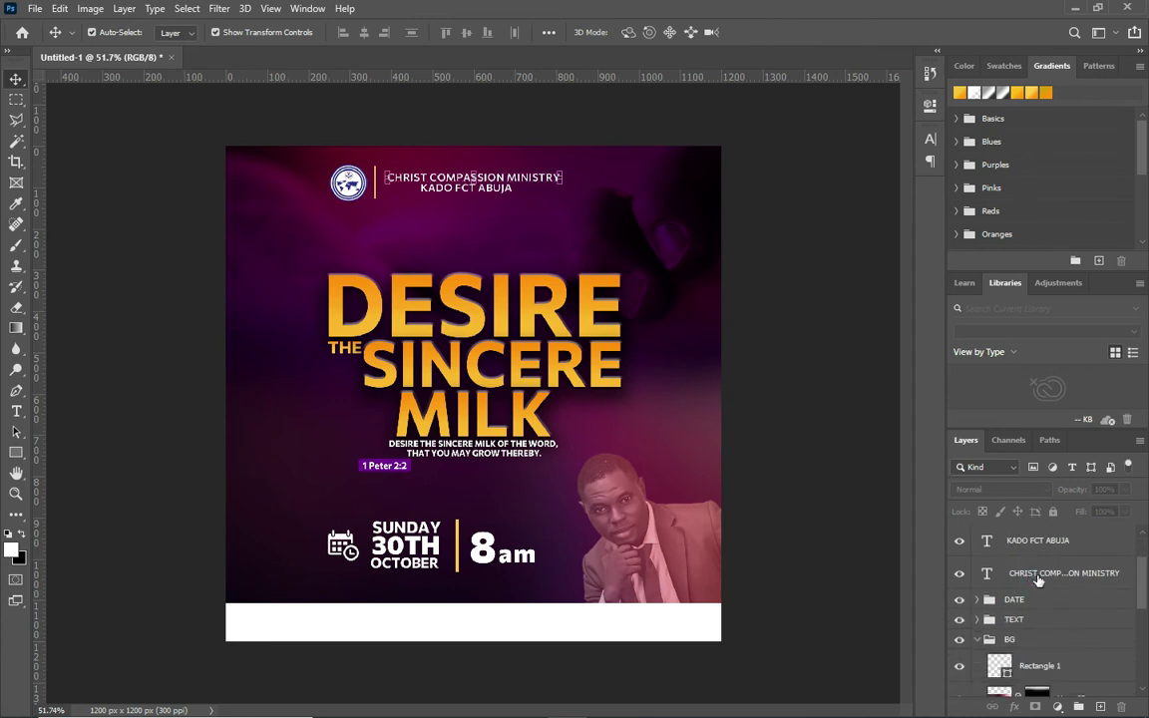
scroll(1033, 563, "up", 2)
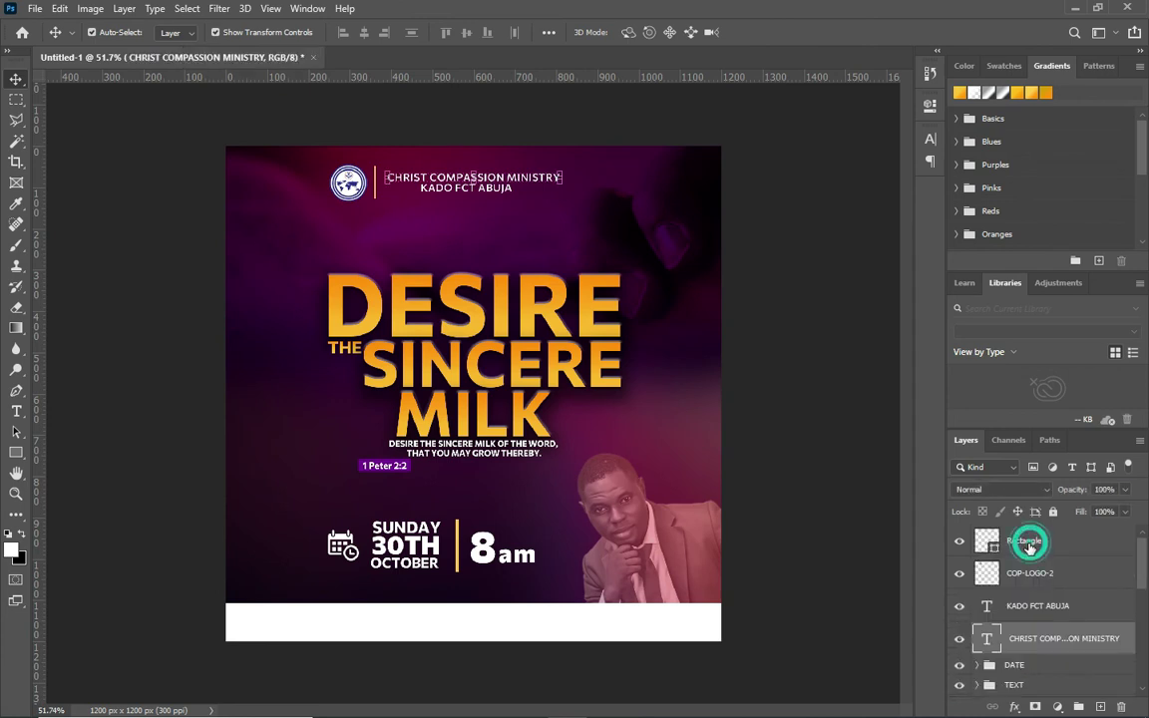
left_click(1028, 541, "shift")
key("ctrl+g")
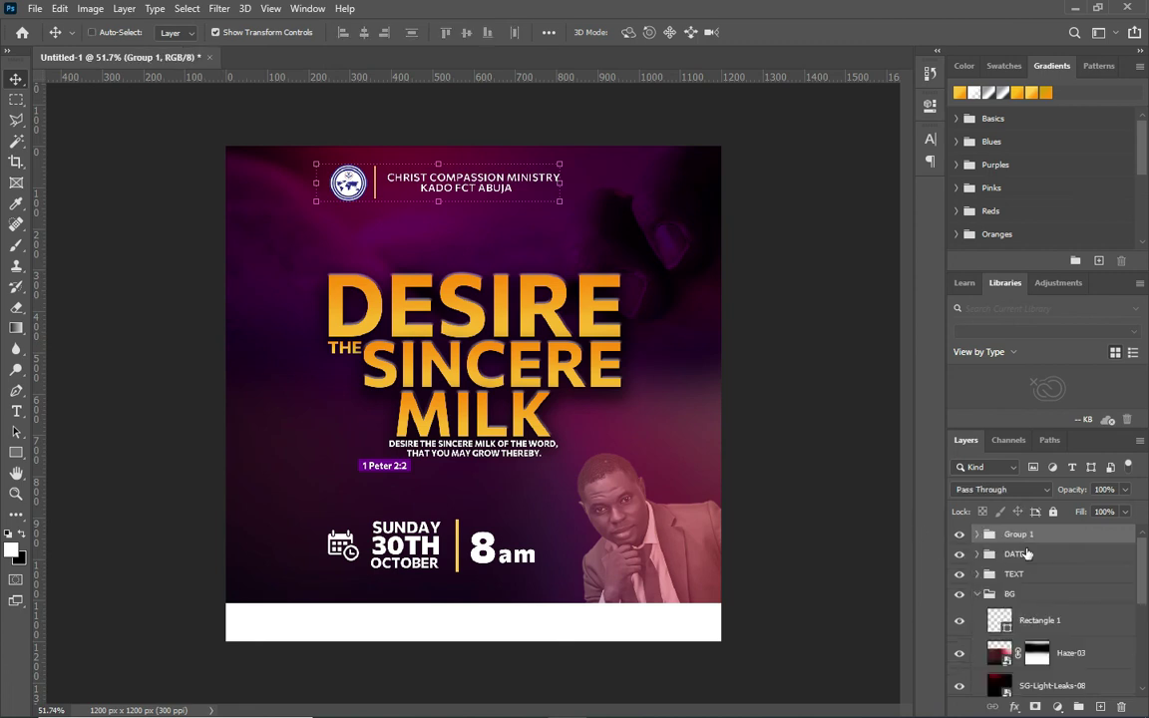
double_click(1019, 534)
type("LOGO")
key("Return")
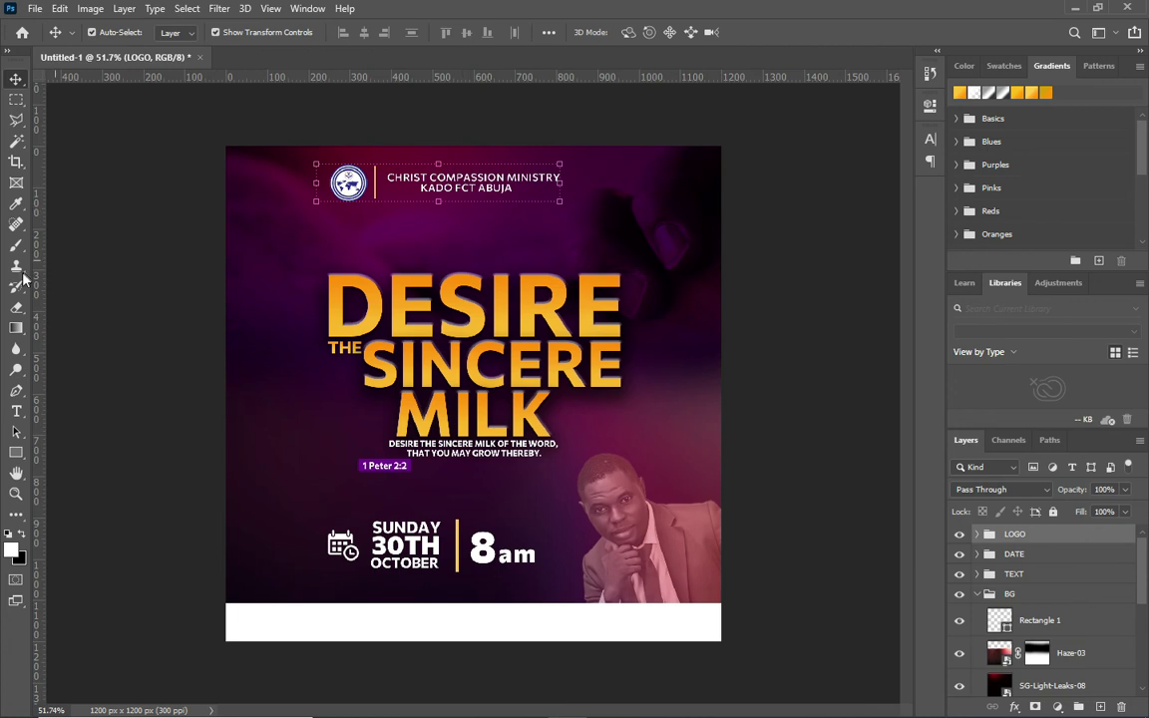
- Add the text 'PRESENT:' and widen its letter tracking in the Character panel
left_click(16, 410)
left_click(388, 226)
type("PRES")
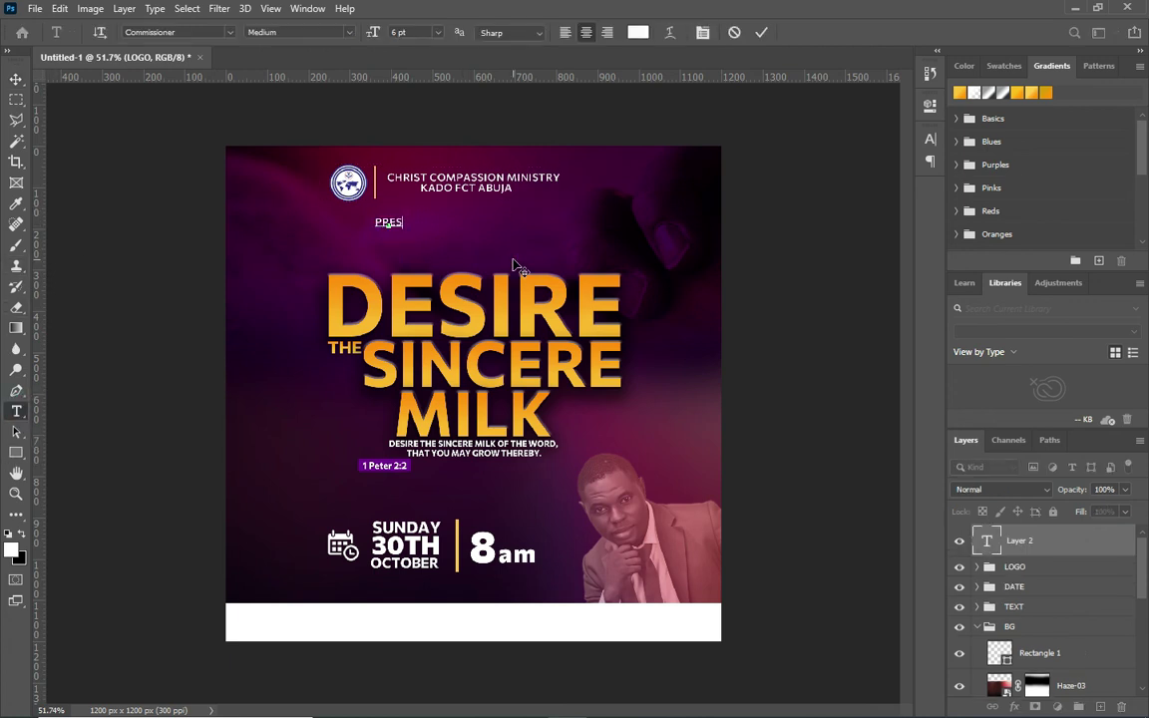
type("ENT:")
left_click(760, 31)
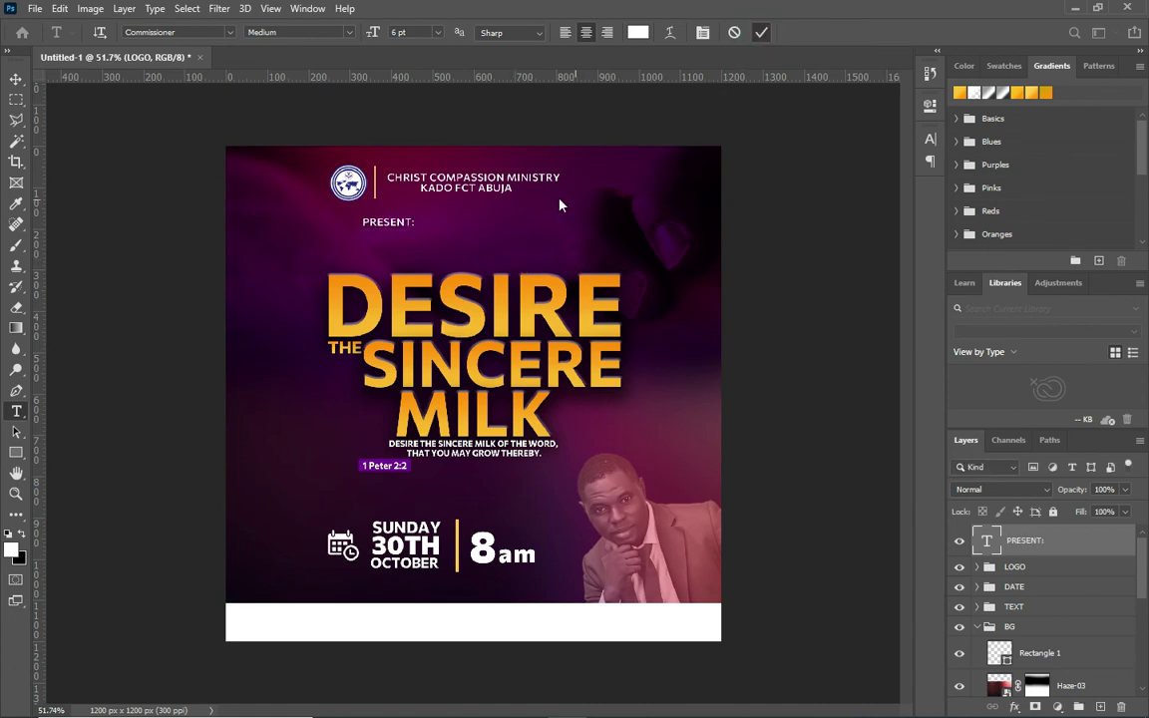
left_click(16, 77)
left_click(930, 140)
left_click_drag(843, 194, 850, 196)
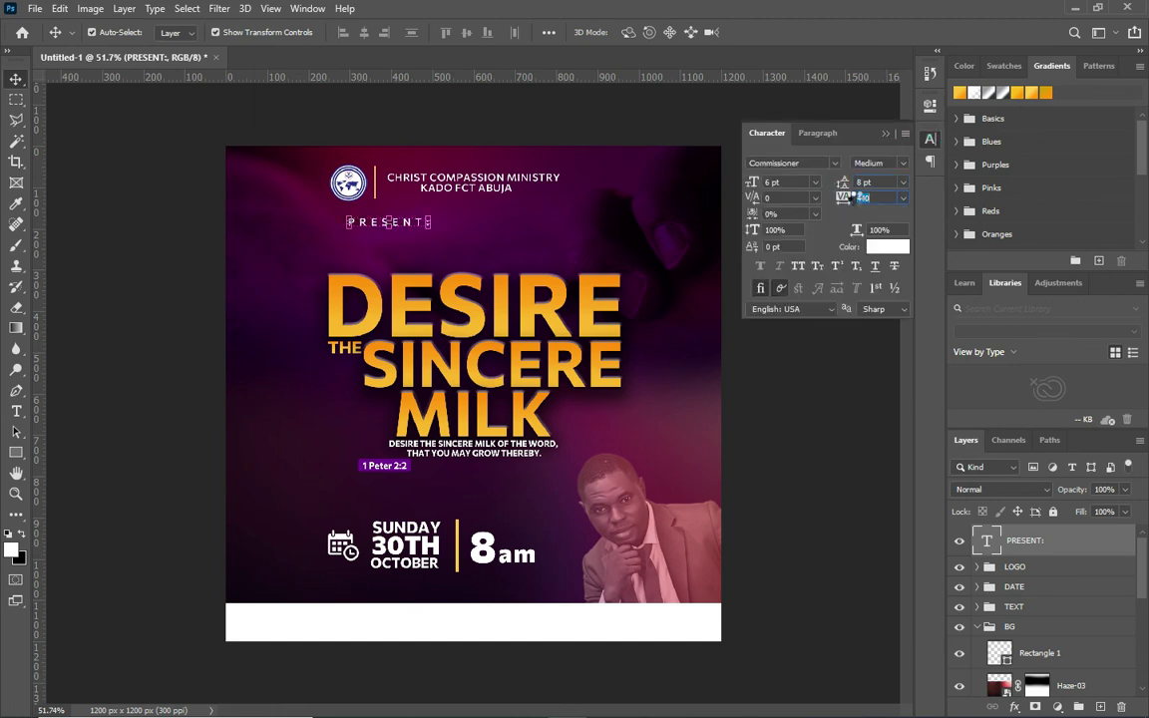
left_click(877, 142)
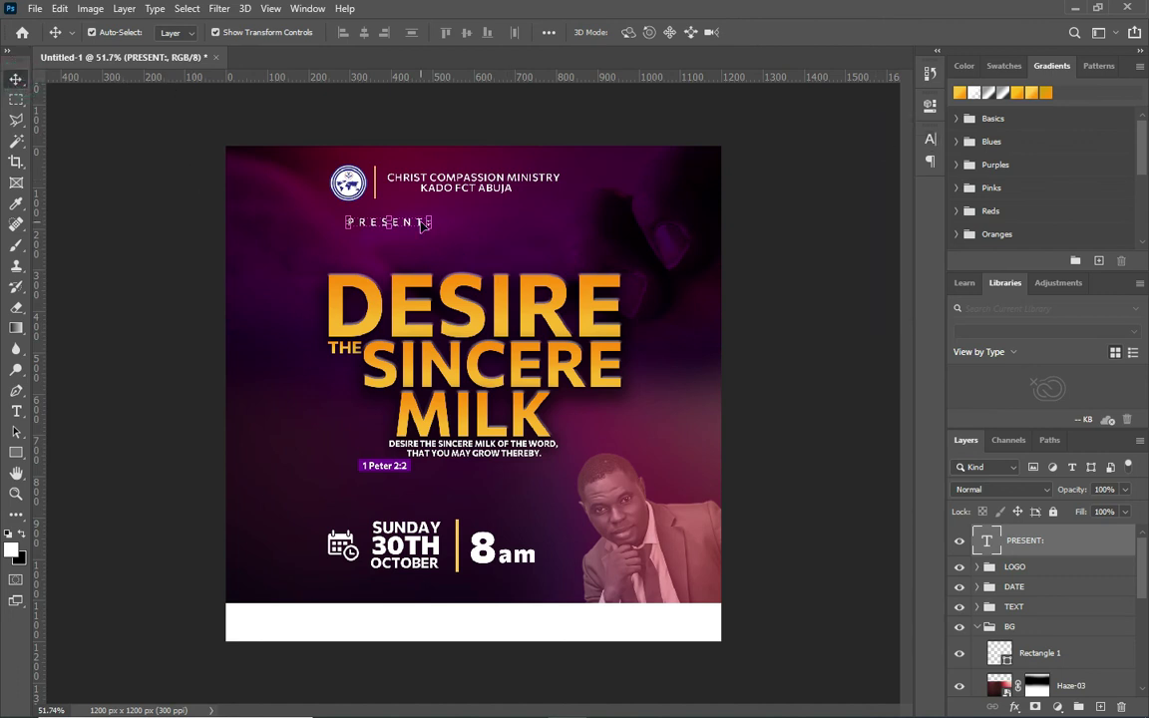
- Centre PRESENT: horizontally on the canvas and nudge it down toward the title
key("ctrl+a")
left_click(364, 32)
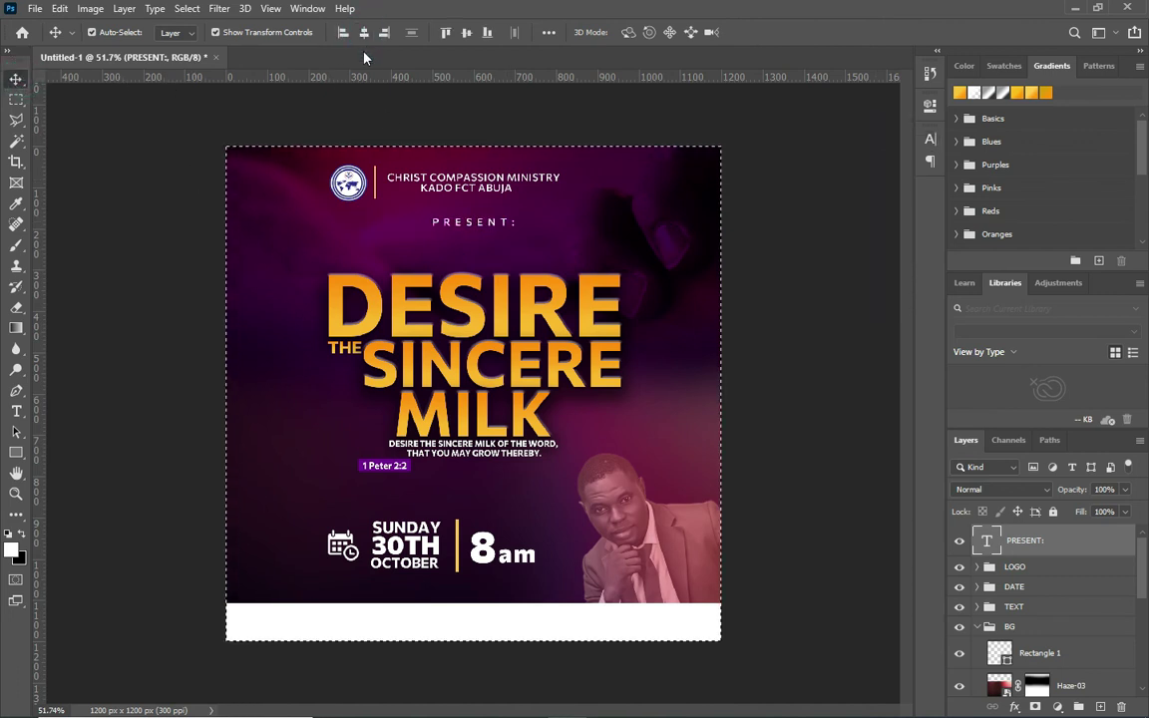
key("ctrl+d")
left_click(151, 172)
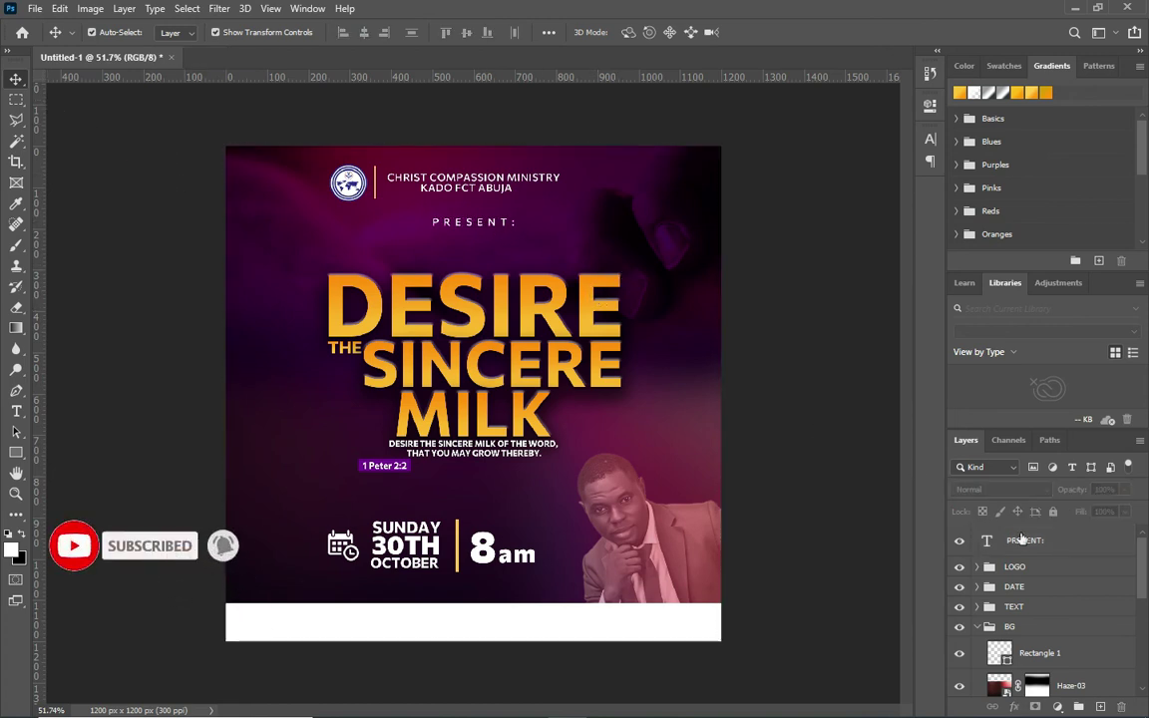
left_click(487, 223)
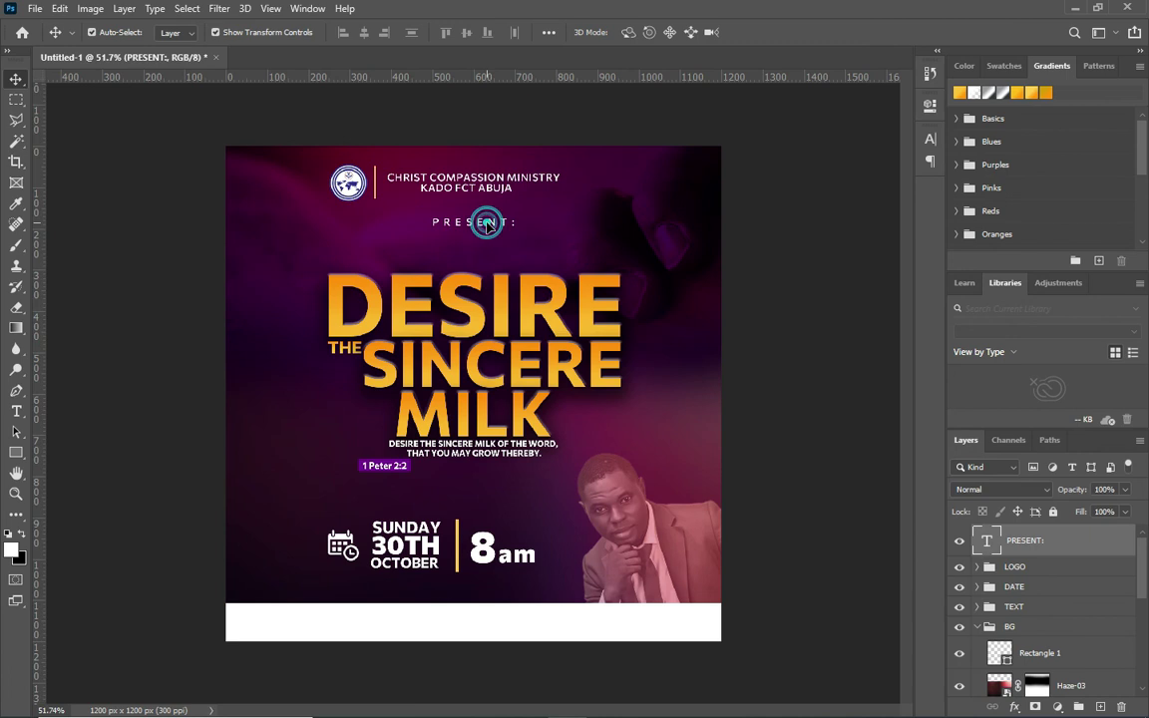
left_click_drag(487, 223, 487, 248)
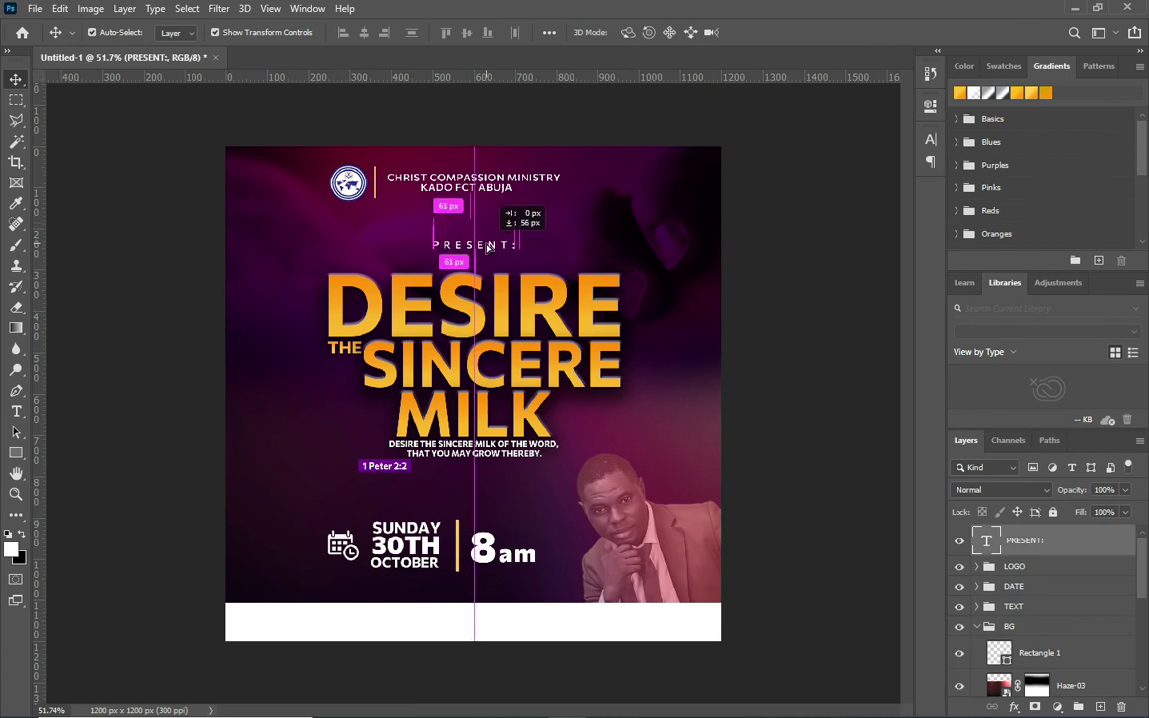
left_click(127, 134)
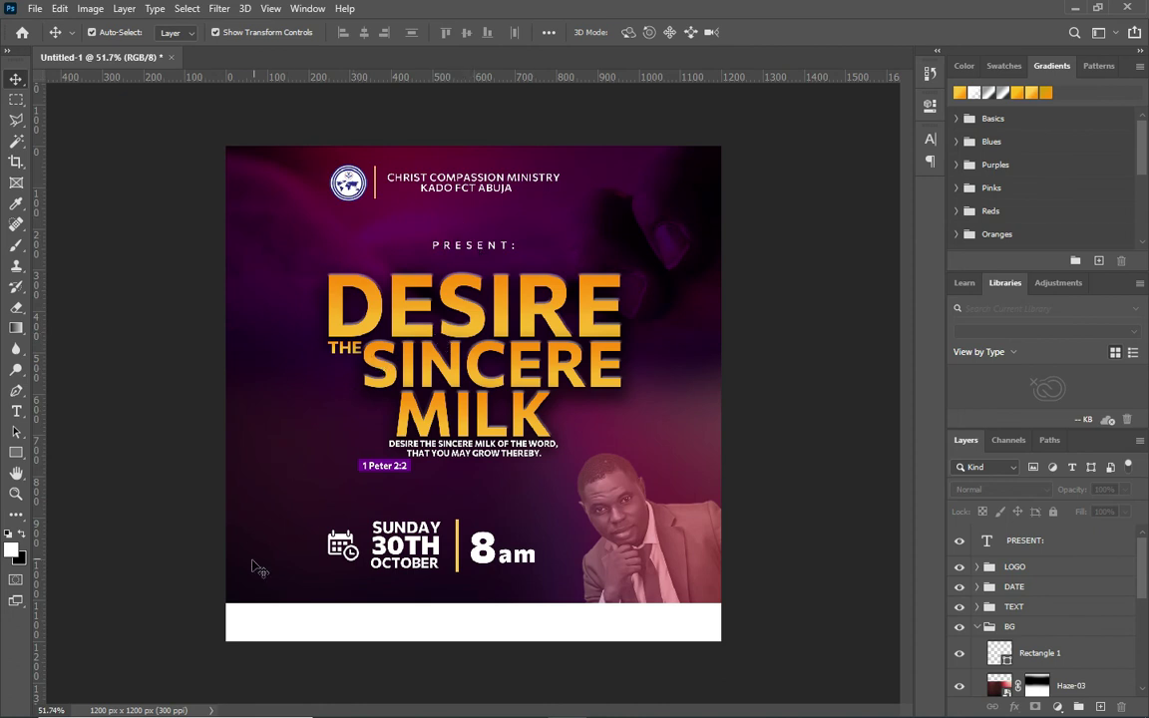
key("t")
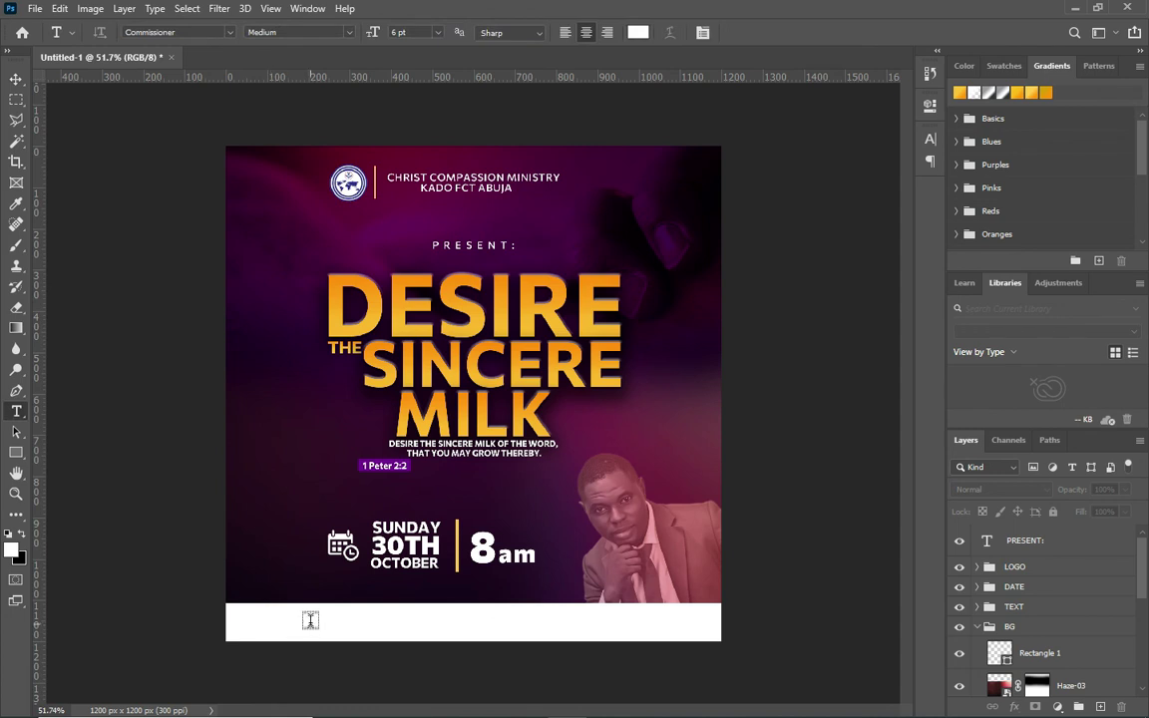
- Type 'CHURCH AUDITORIUM' in black on the white bottom banner
left_click(307, 619)
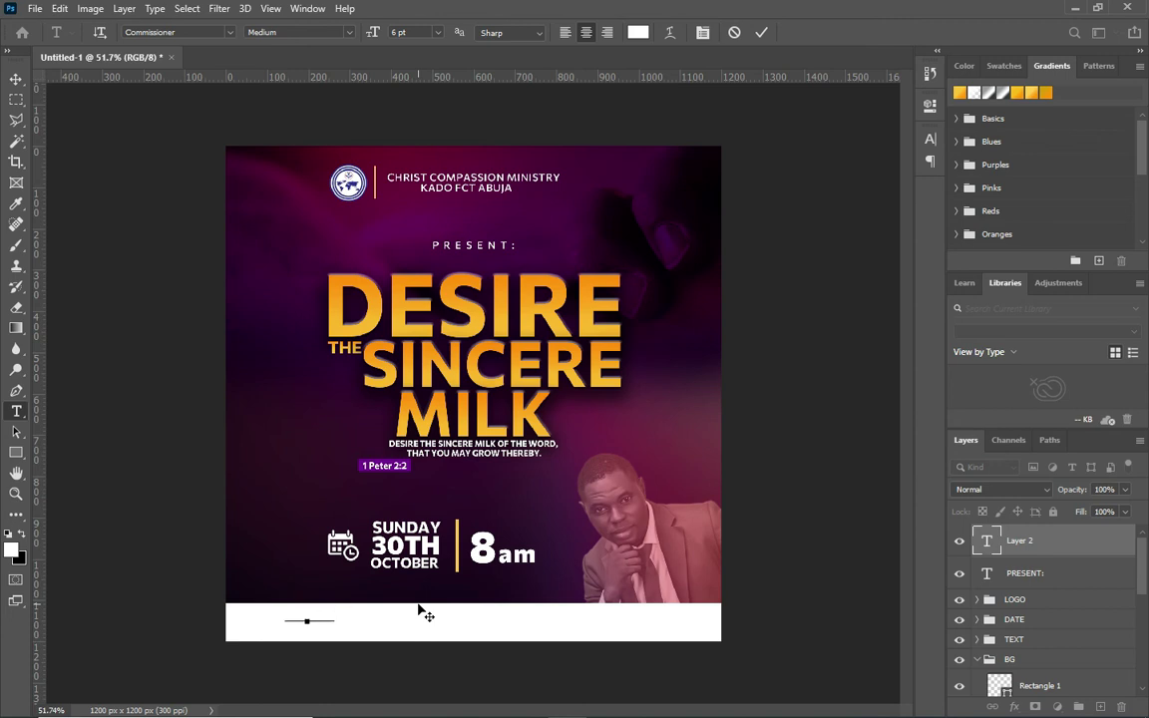
key("ctrl+a")
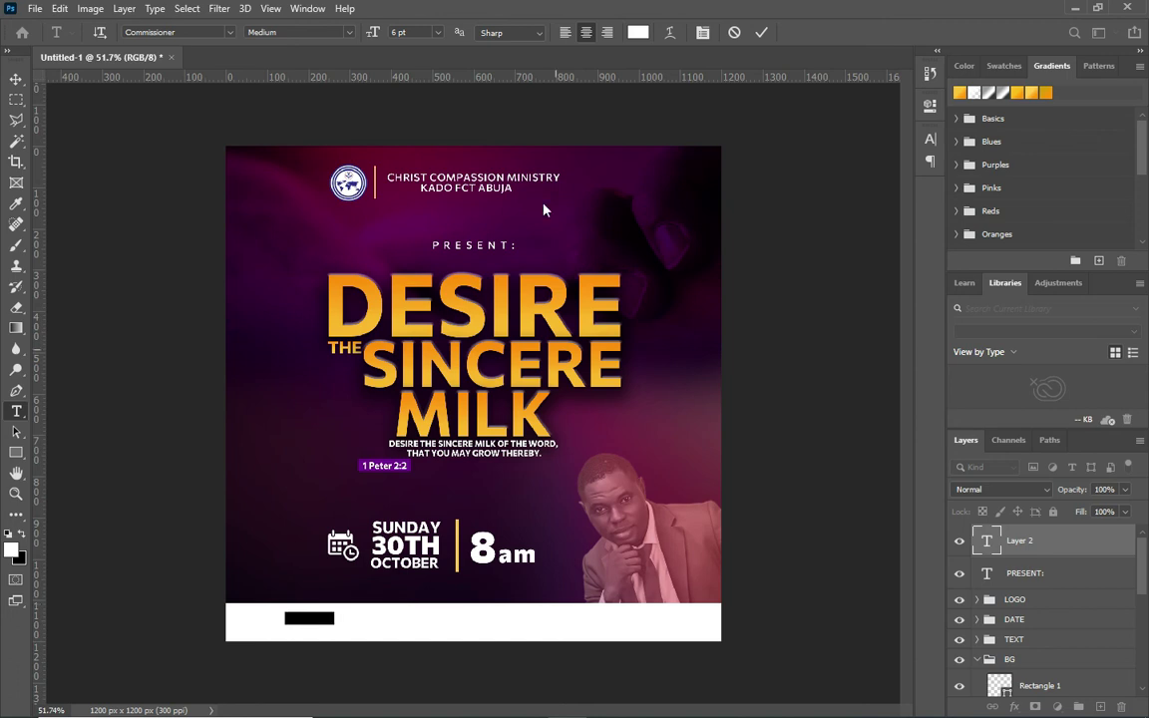
left_click(638, 31)
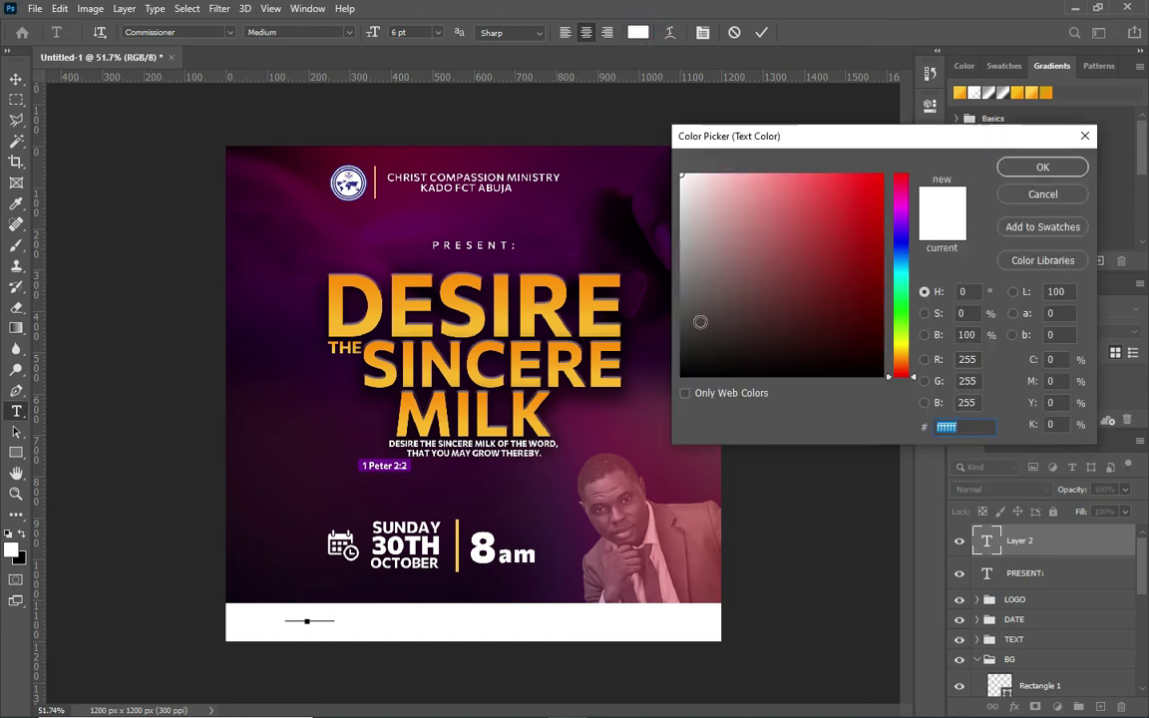
left_click(1042, 166)
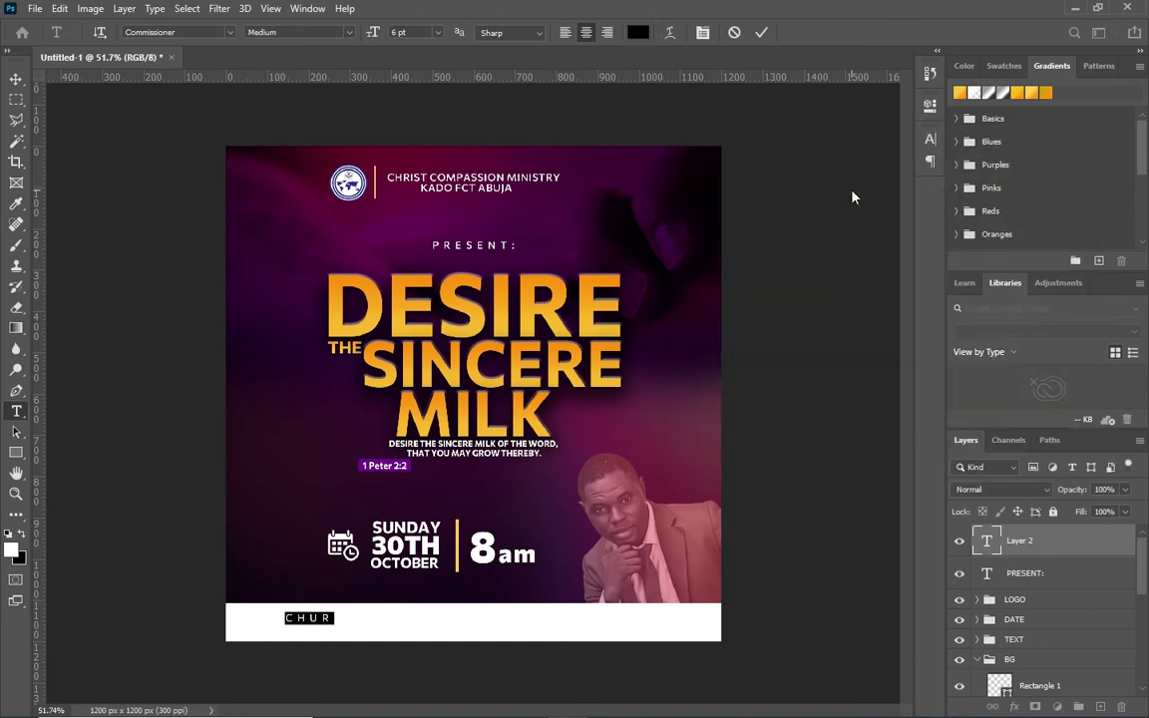
key("Right")
type("CH")
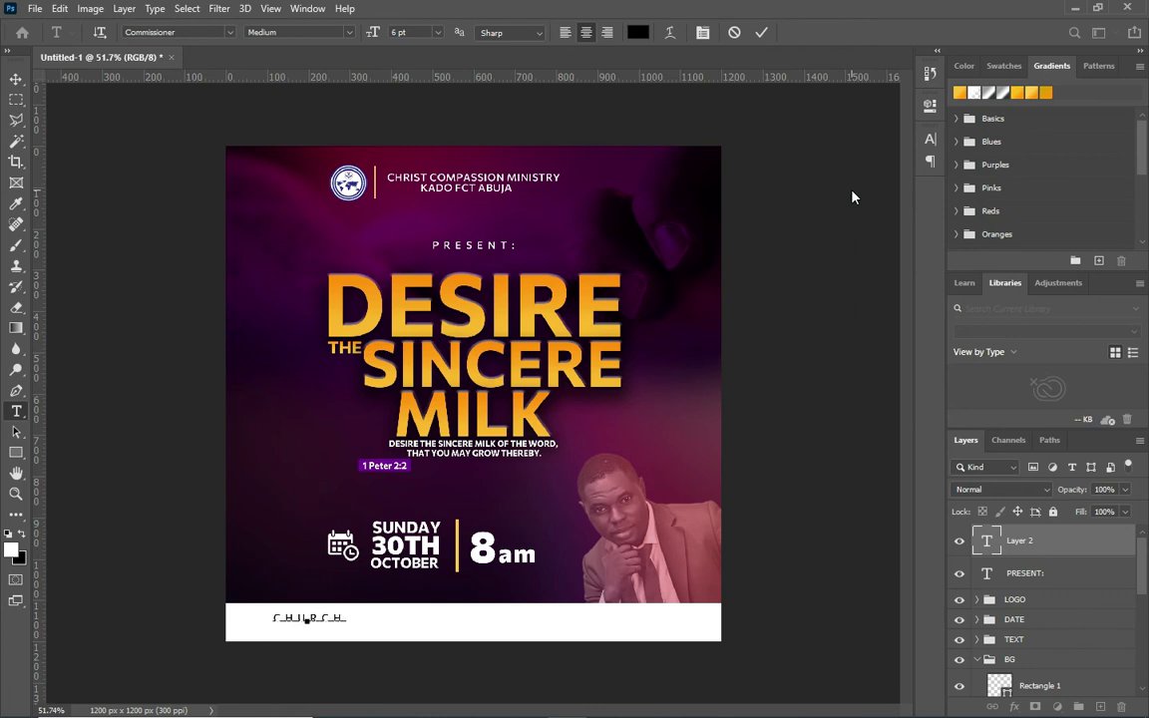
type(" AU")
type("DITORIUM")
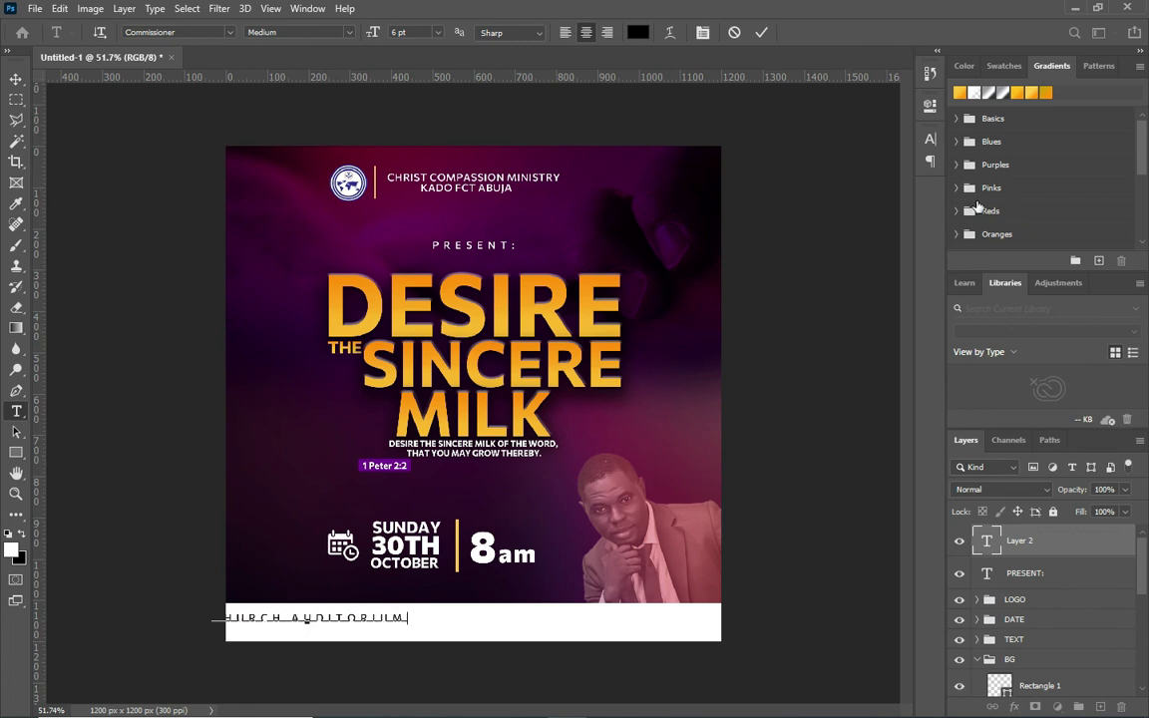
left_click(762, 34)
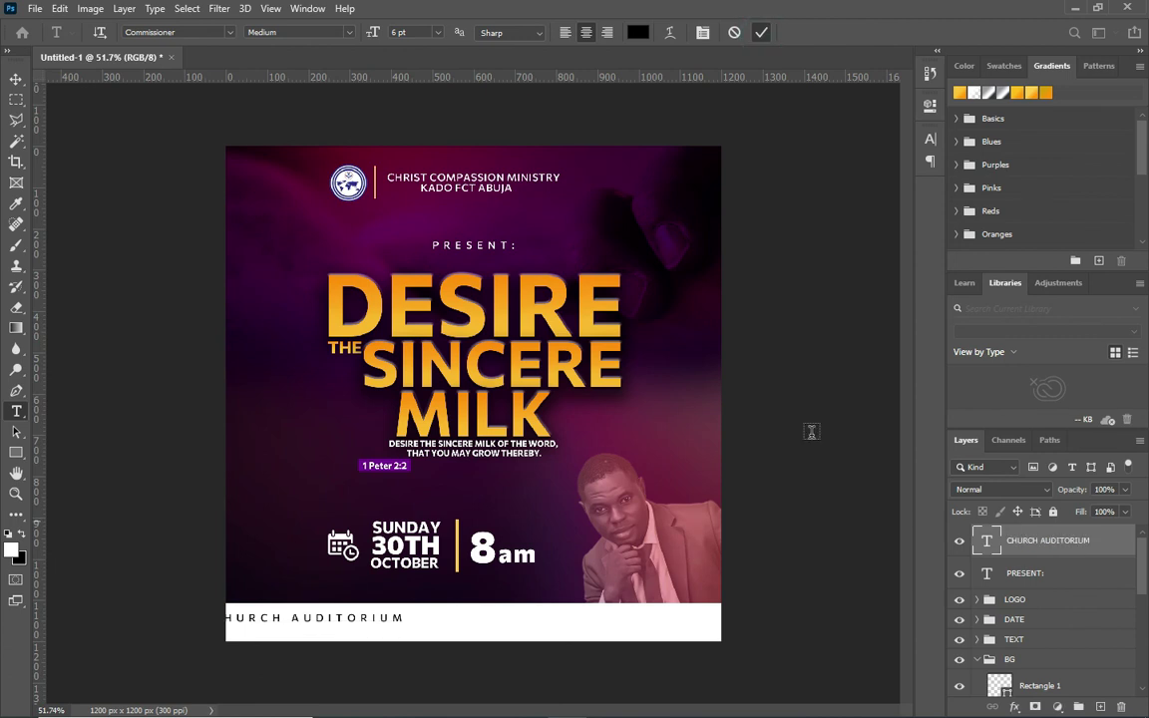
- Tighten the tracking of CHURCH AUDITORIUM and shift it right within the banner
left_click(929, 142)
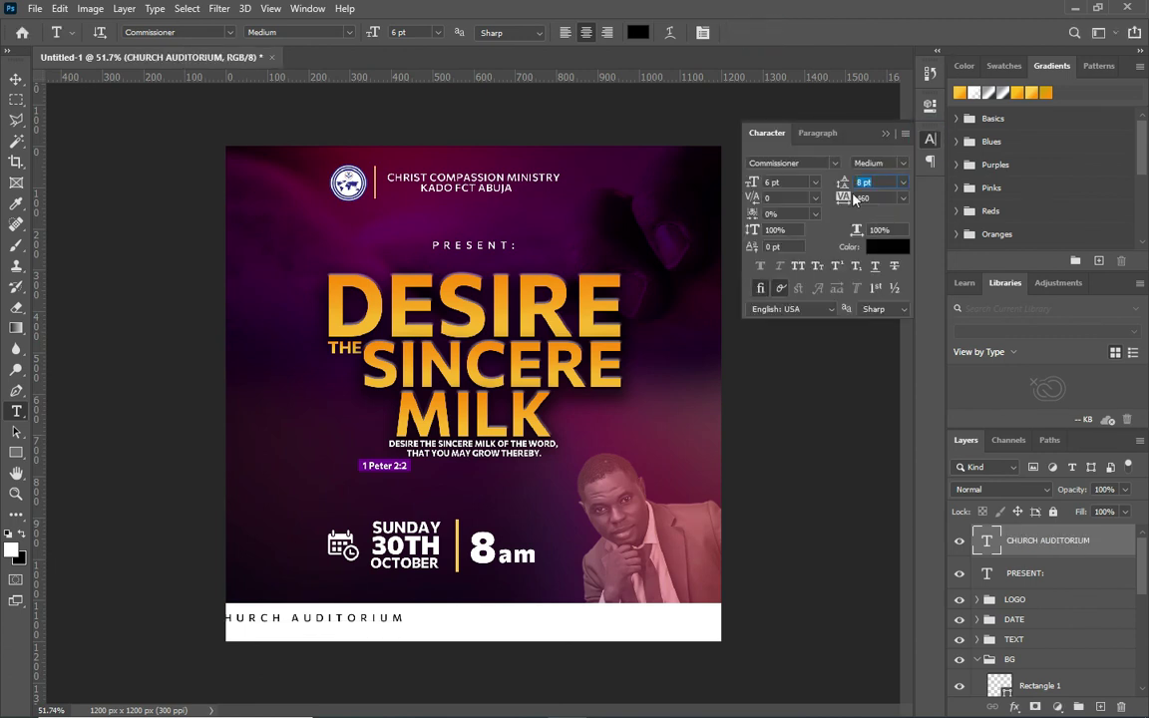
left_click_drag(844, 199, 830, 196)
key("shift+Tab")
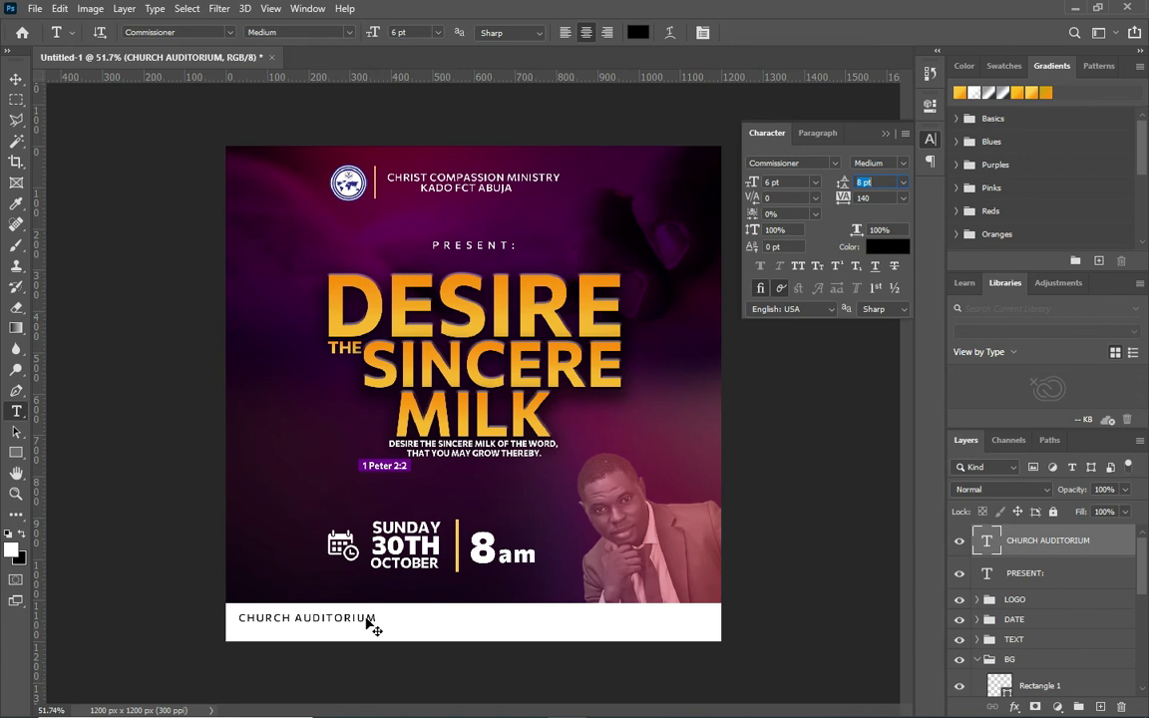
left_click_drag(369, 623, 425, 621)
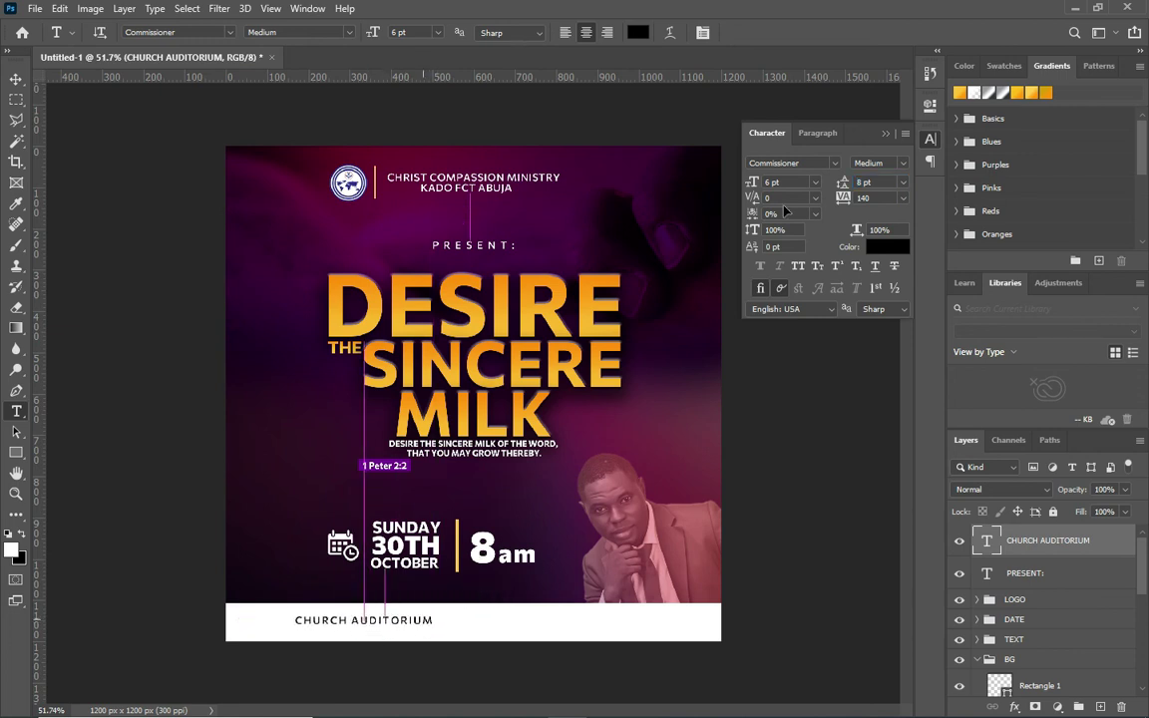
left_click(882, 132)
left_click(16, 78)
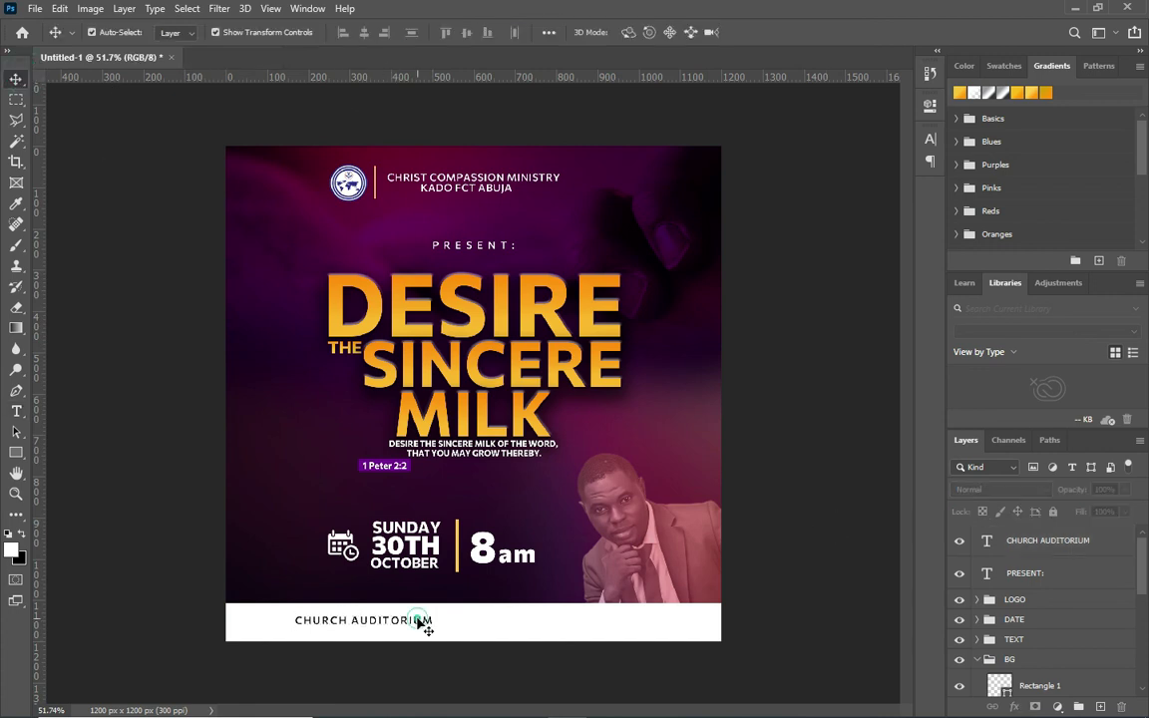
- Set CHURCH AUDITORIUM to SemiBold and drop the location-pin image onto the canvas
left_click(931, 141)
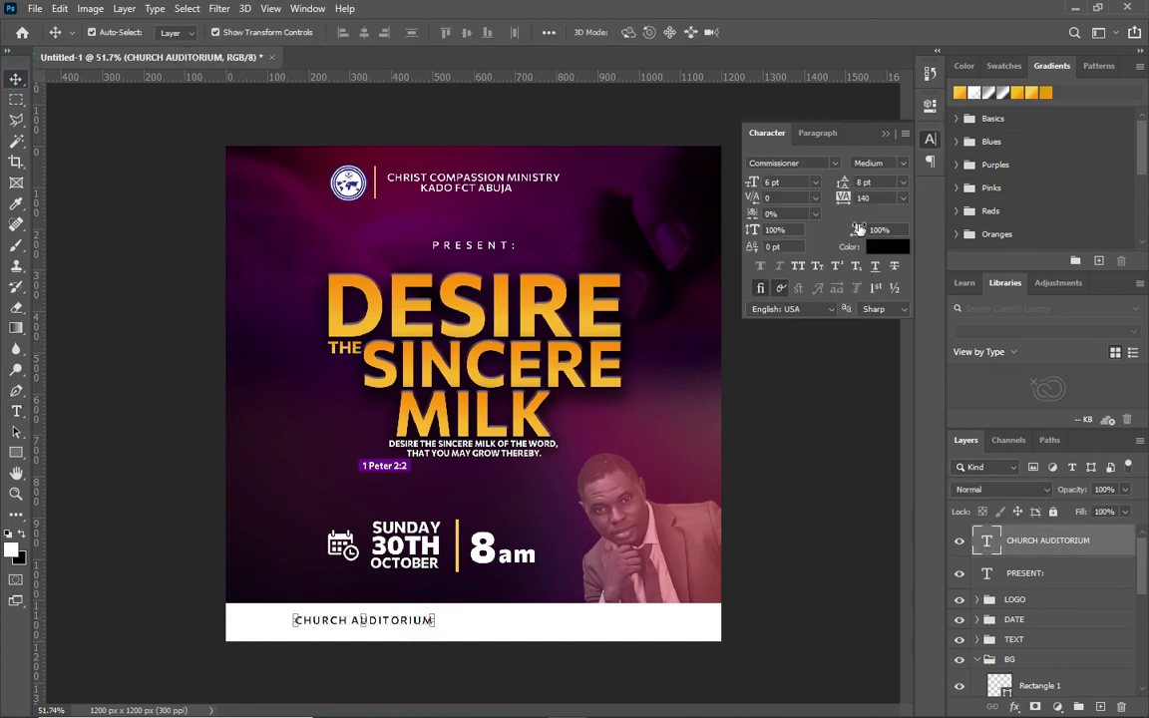
left_click(901, 165)
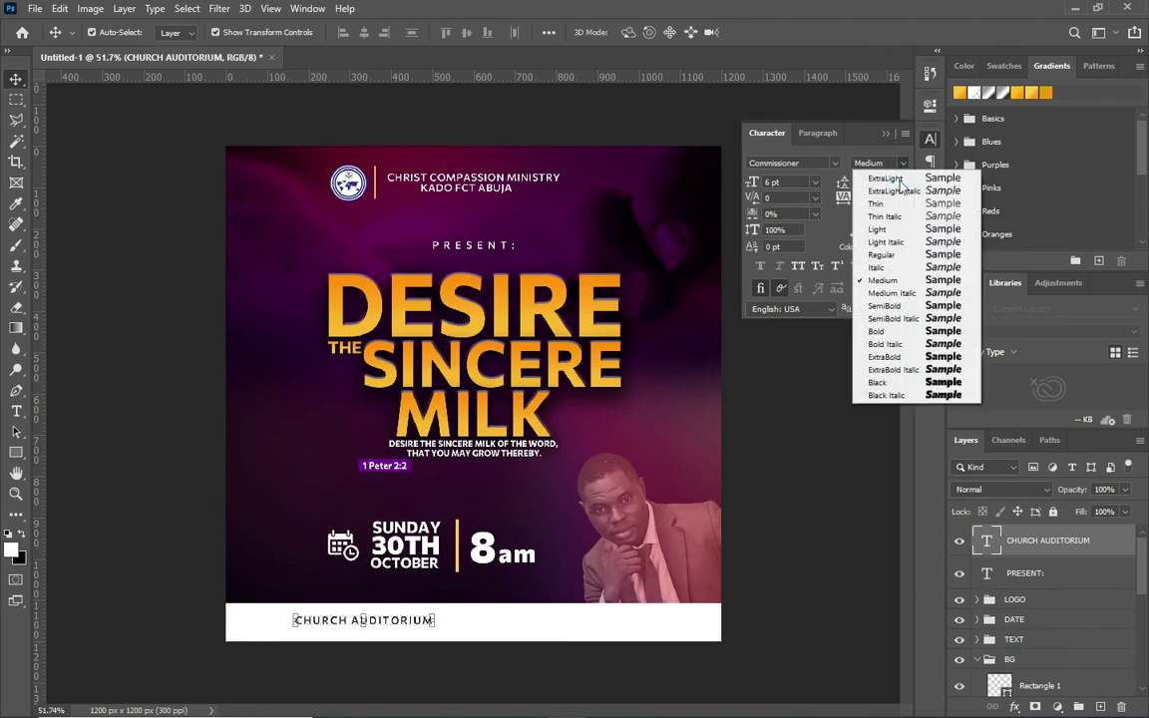
left_click(890, 305)
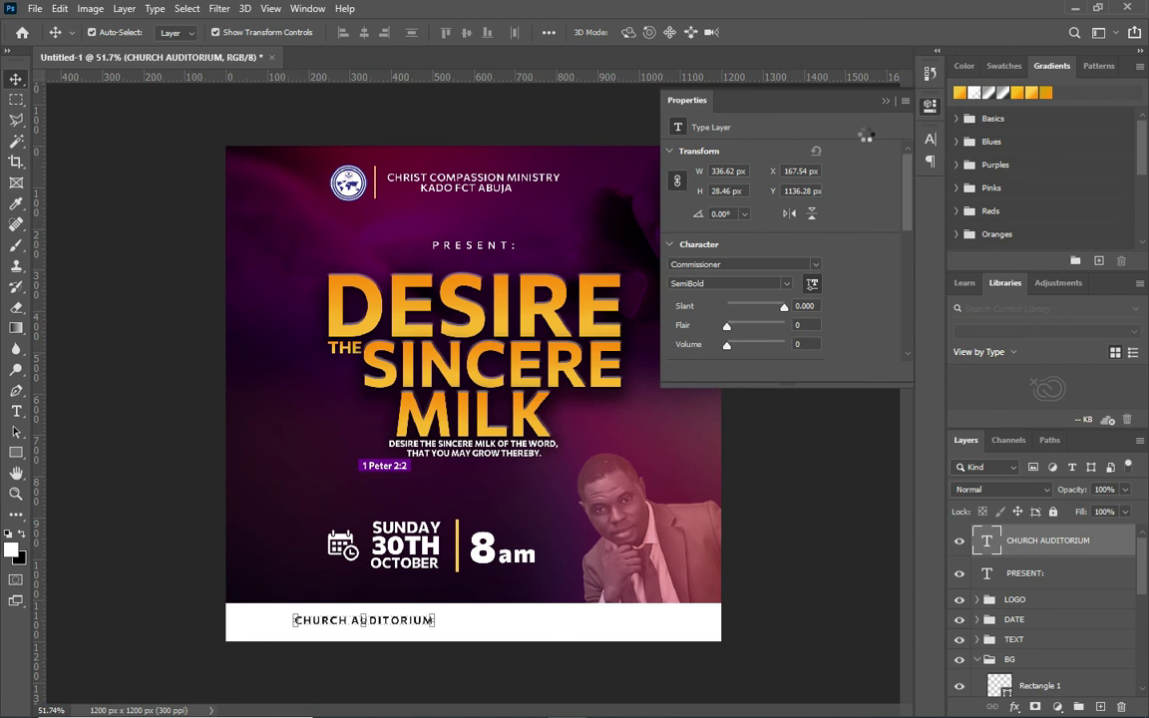
left_click(885, 102)
mouse_move(446, 714)
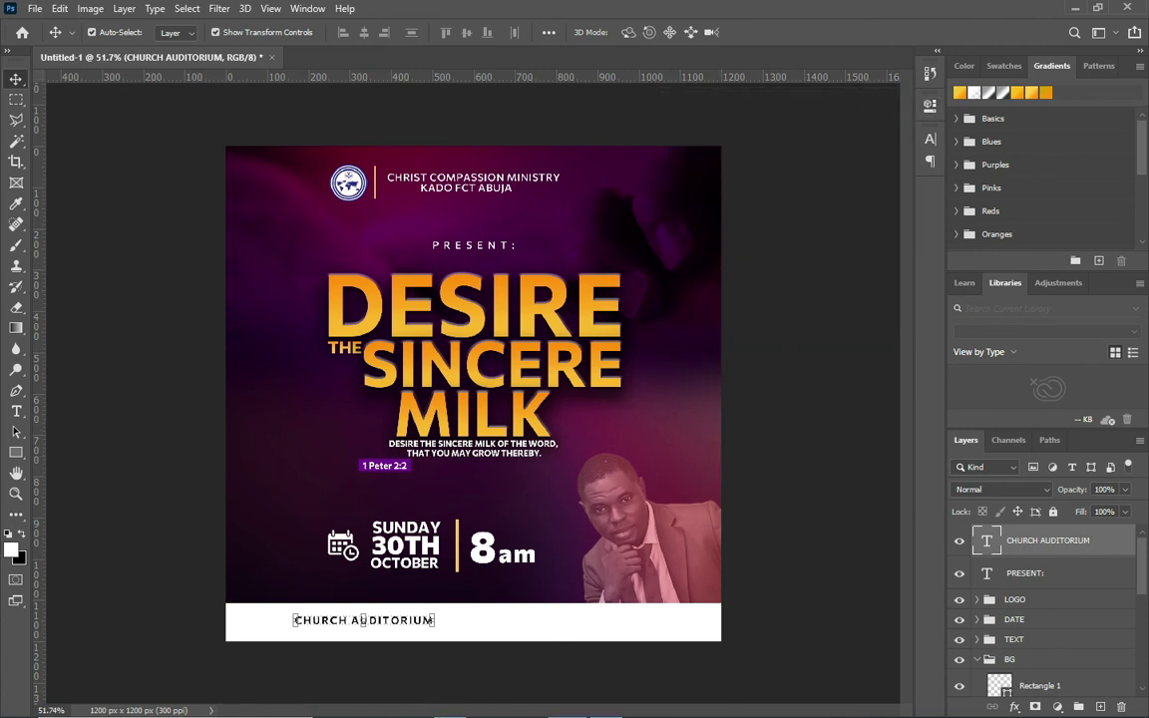
left_click(446, 703)
mouse_move(900, 244)
left_mouse_down()
mouse_move(813, 569)
mouse_move(777, 585)
left_mouse_up()
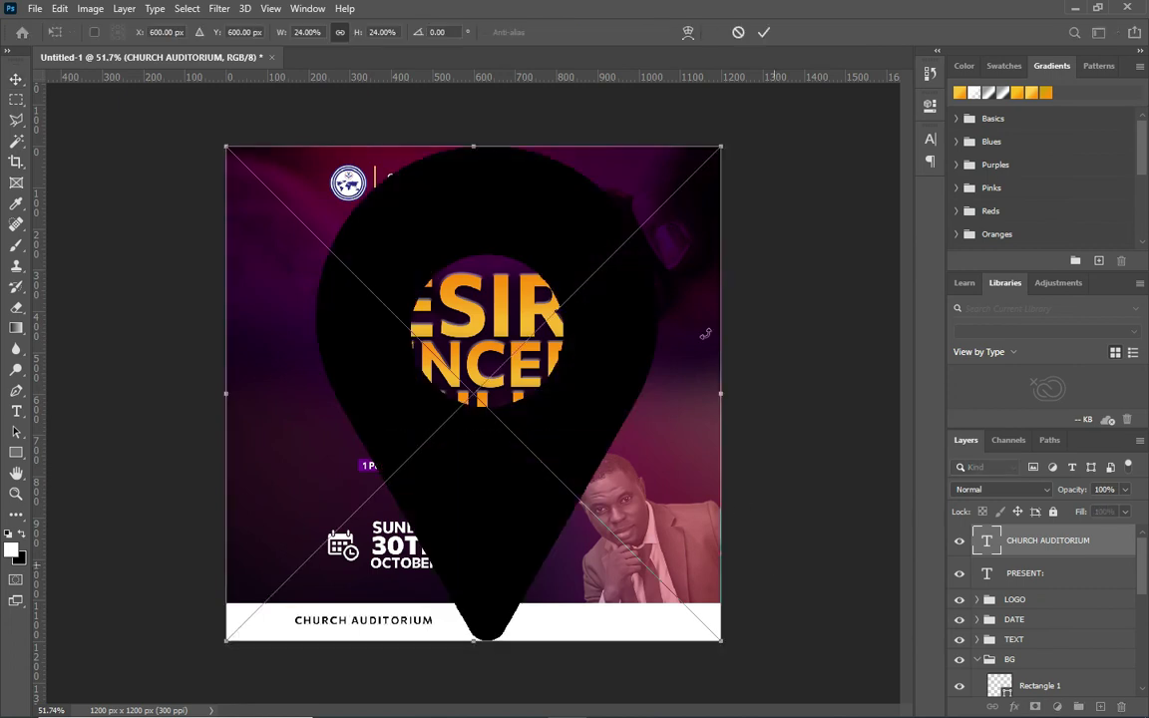
- Scale the pin image down to a small icon left of CHURCH AUDITORIUM
left_click_drag(724, 142, 267, 599)
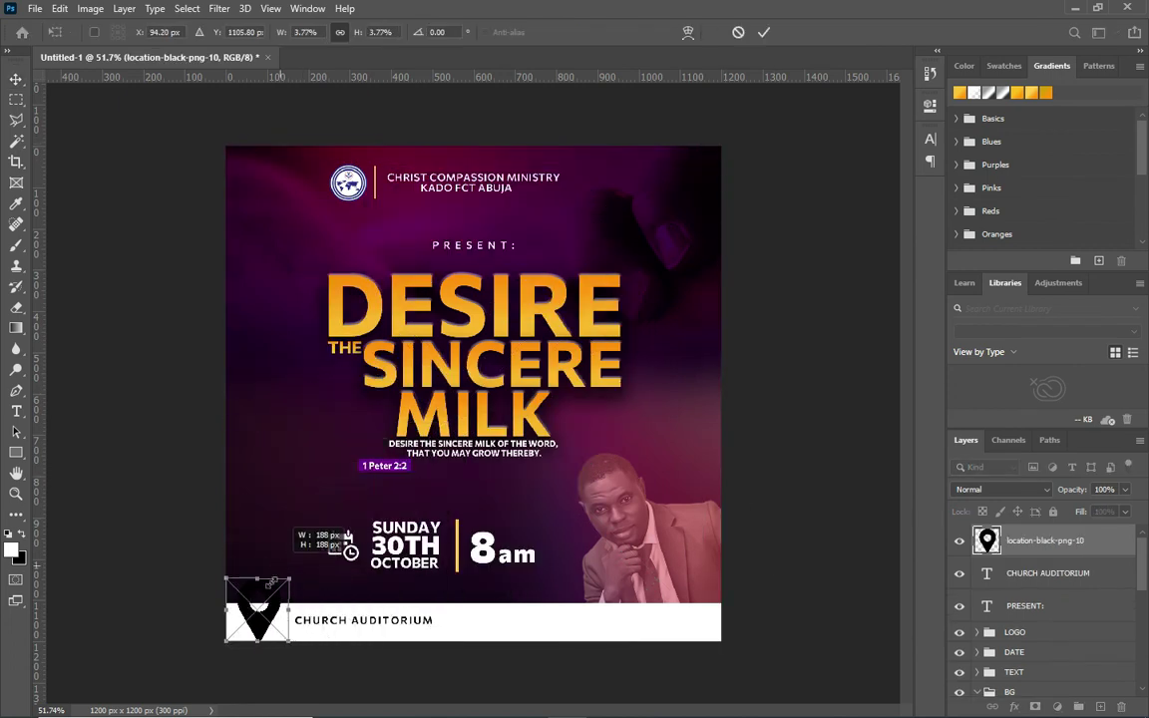
scroll(226, 662, "up", 3)
scroll(199, 668, "up", 3)
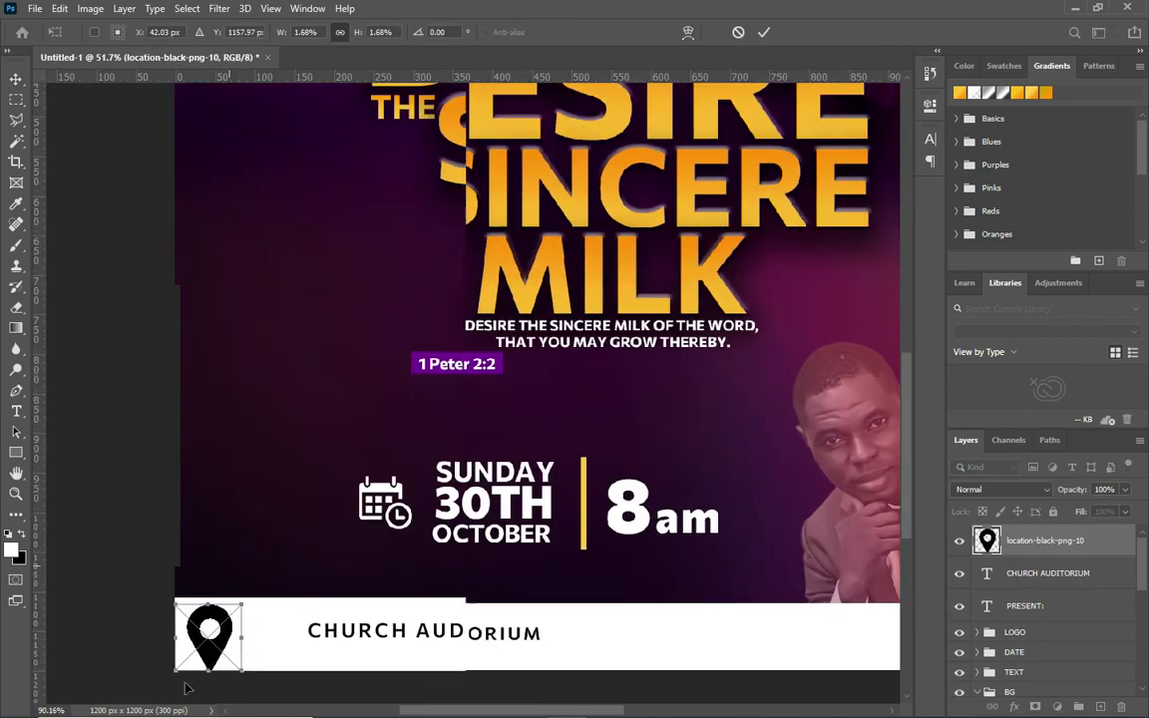
scroll(173, 677, "up", 2)
scroll(172, 677, "up", 2)
mouse_move(157, 671)
left_mouse_down()
mouse_move(211, 619)
mouse_move(311, 628)
mouse_move(291, 638)
left_mouse_up()
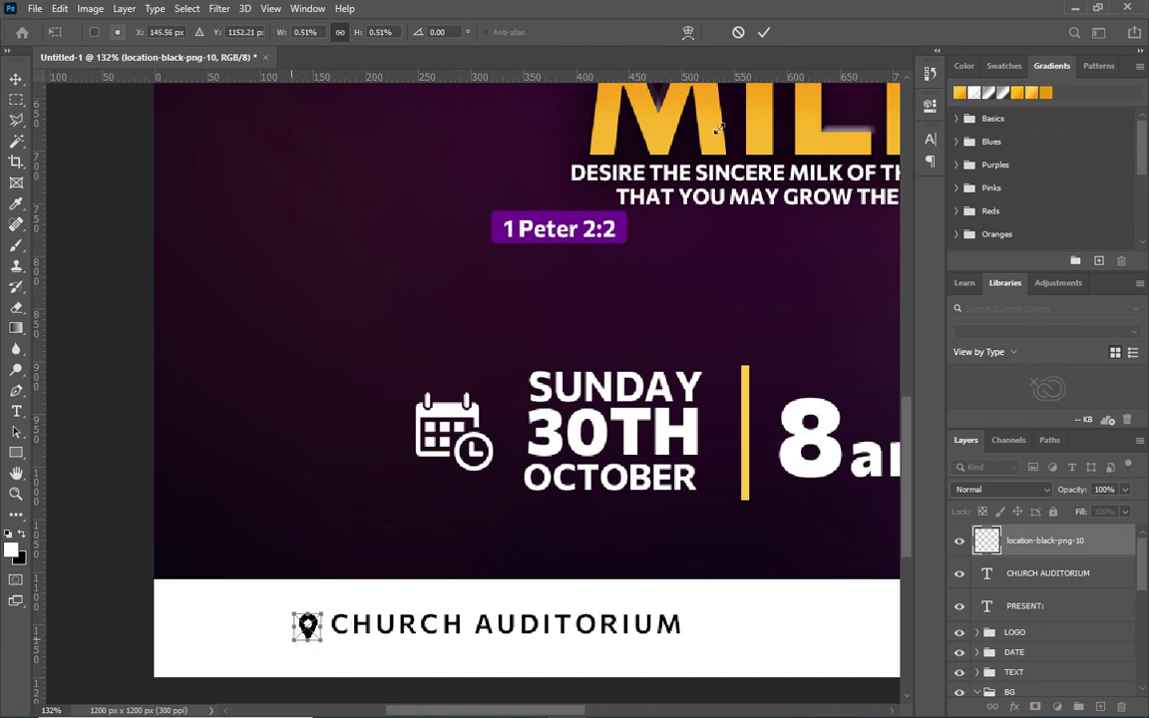
scroll(510, 370, "down", 1)
scroll(509, 371, "down", 5)
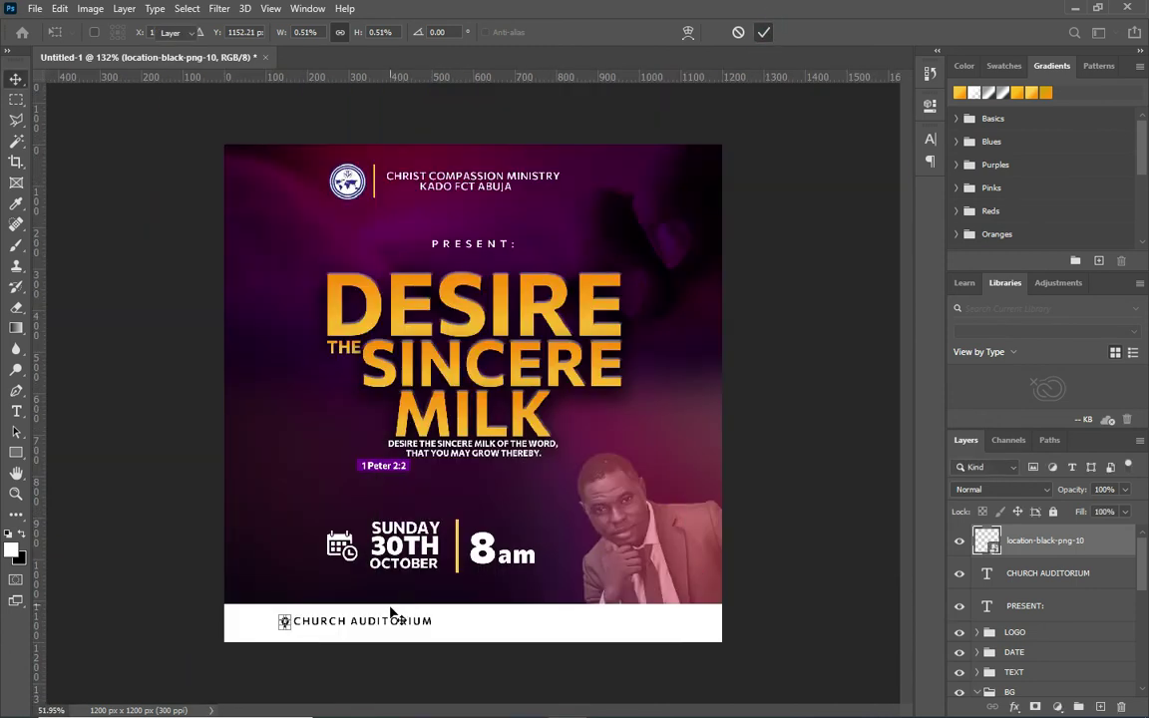
key("Return")
- Commit the placed location-pin icon beside the text
scroll(315, 635, "up", 2)
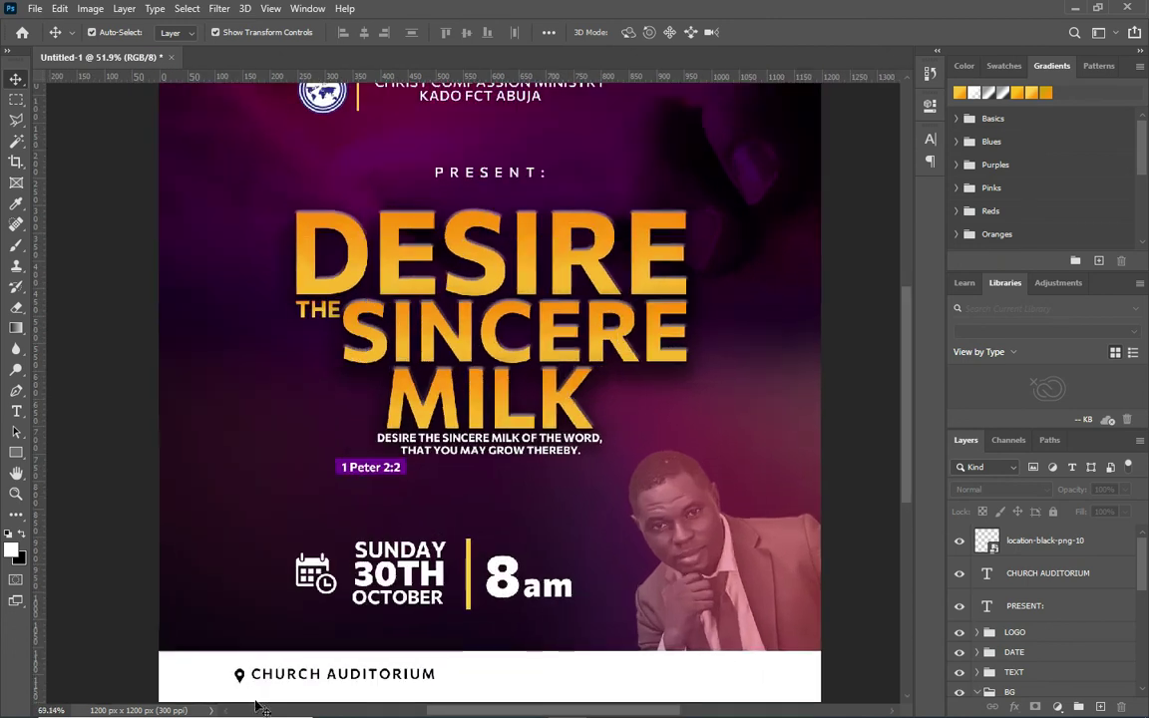
left_click(241, 676)
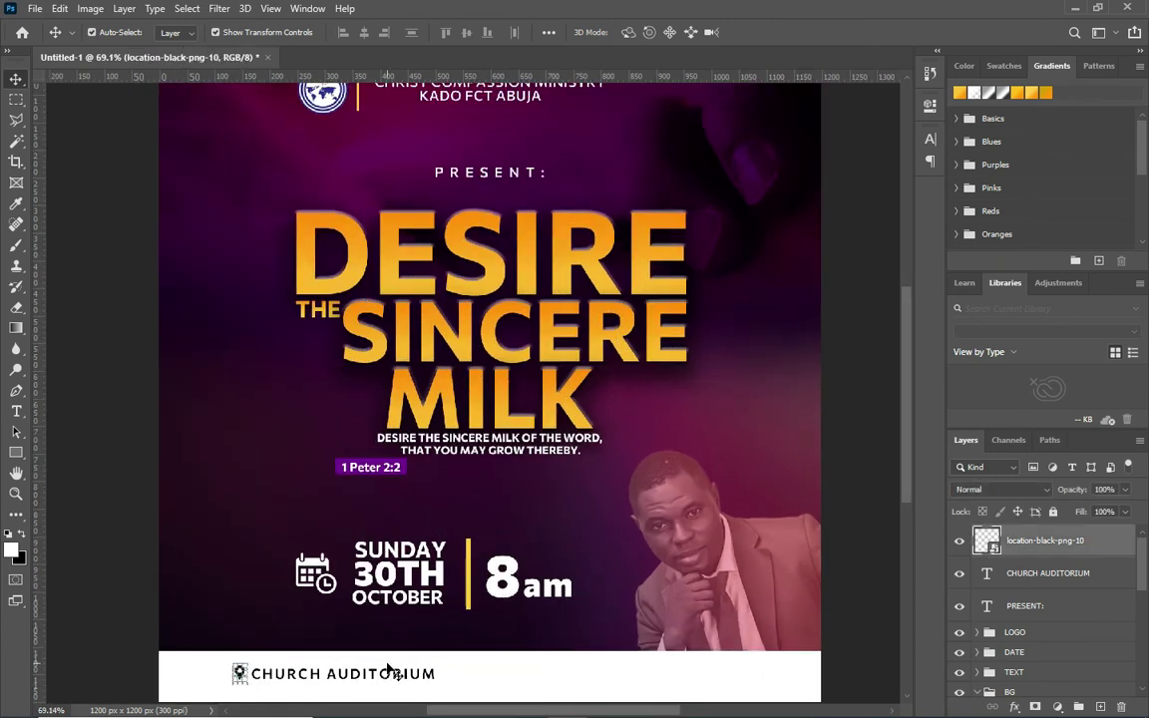
left_click(860, 565)
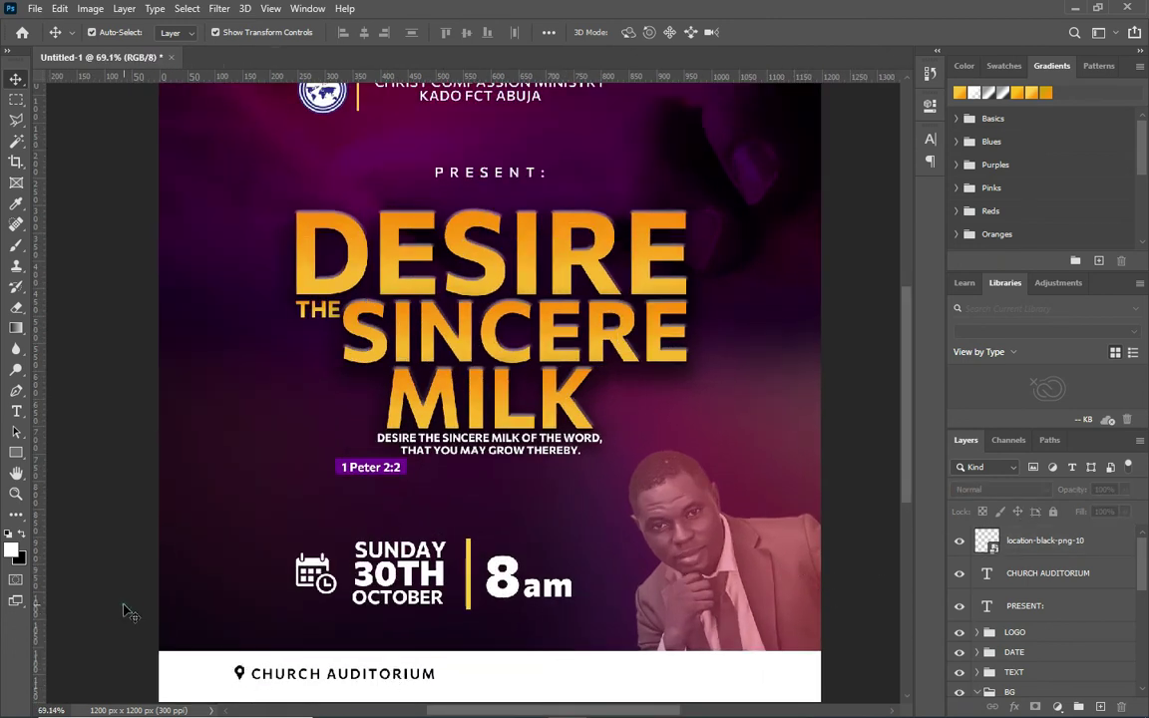
scroll(123, 599, "down", 3)
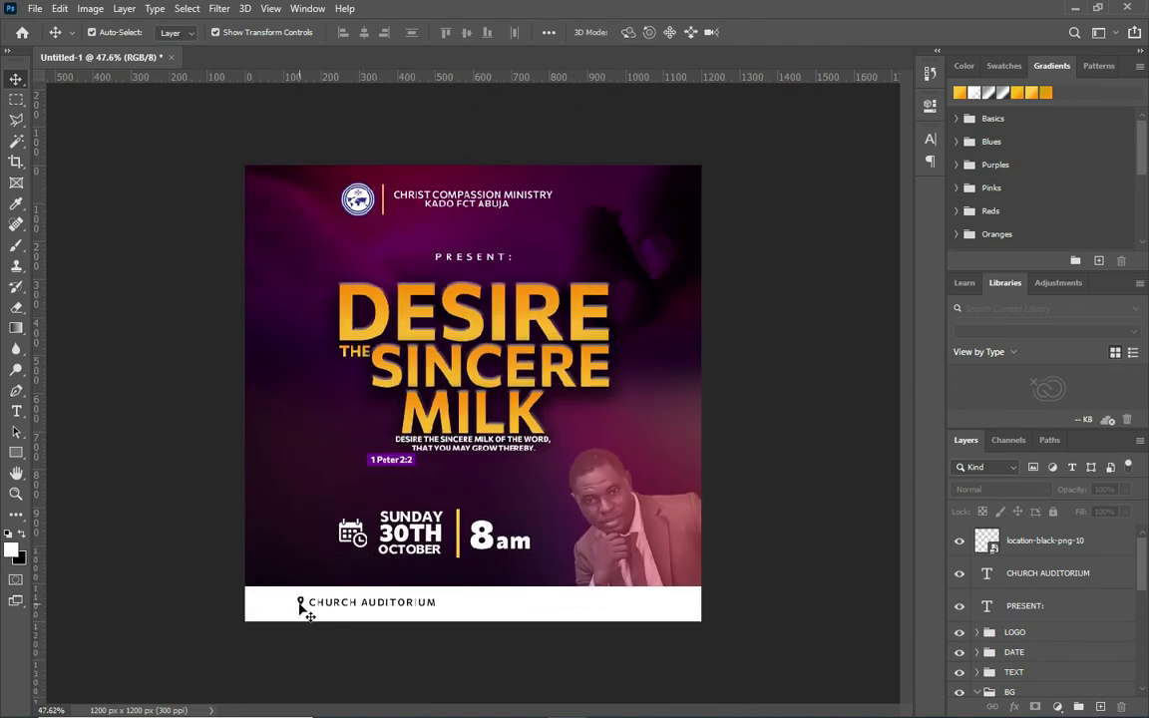
key("Return")
- Draw a thin 4×54 px vertical bar on the white strip right of CHURCH AUDITORIUM
left_click(749, 630)
left_click(16, 452)
scroll(472, 466, "up", 3)
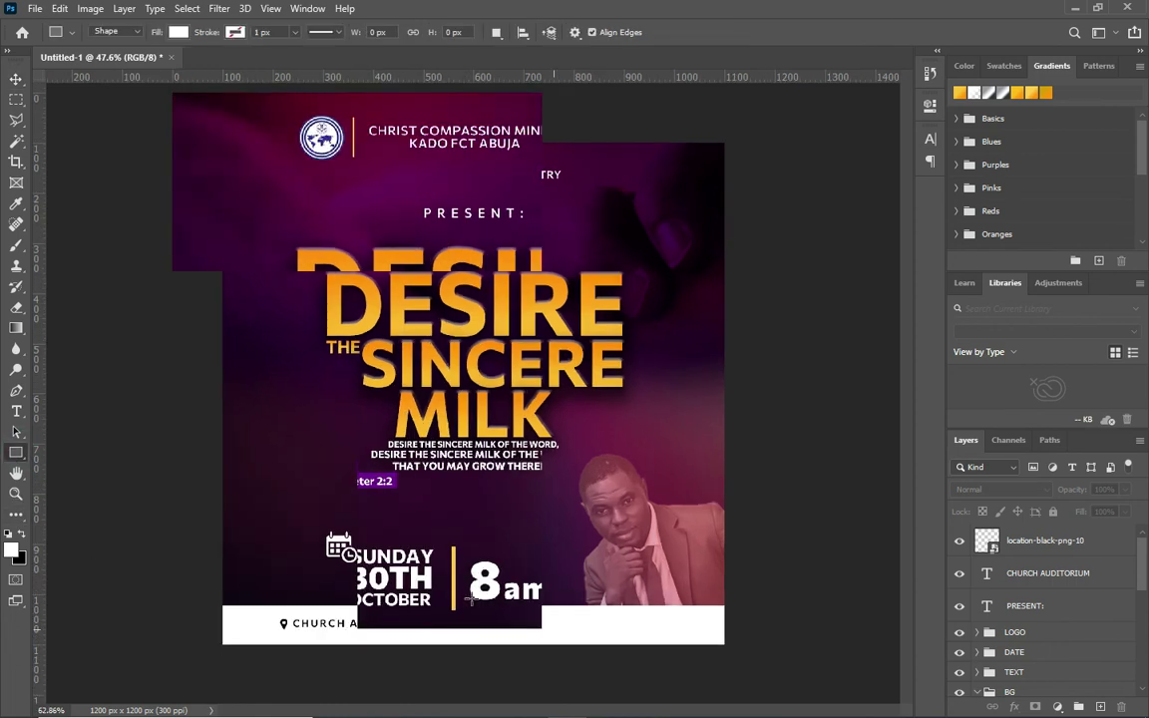
scroll(460, 669, "down", 2)
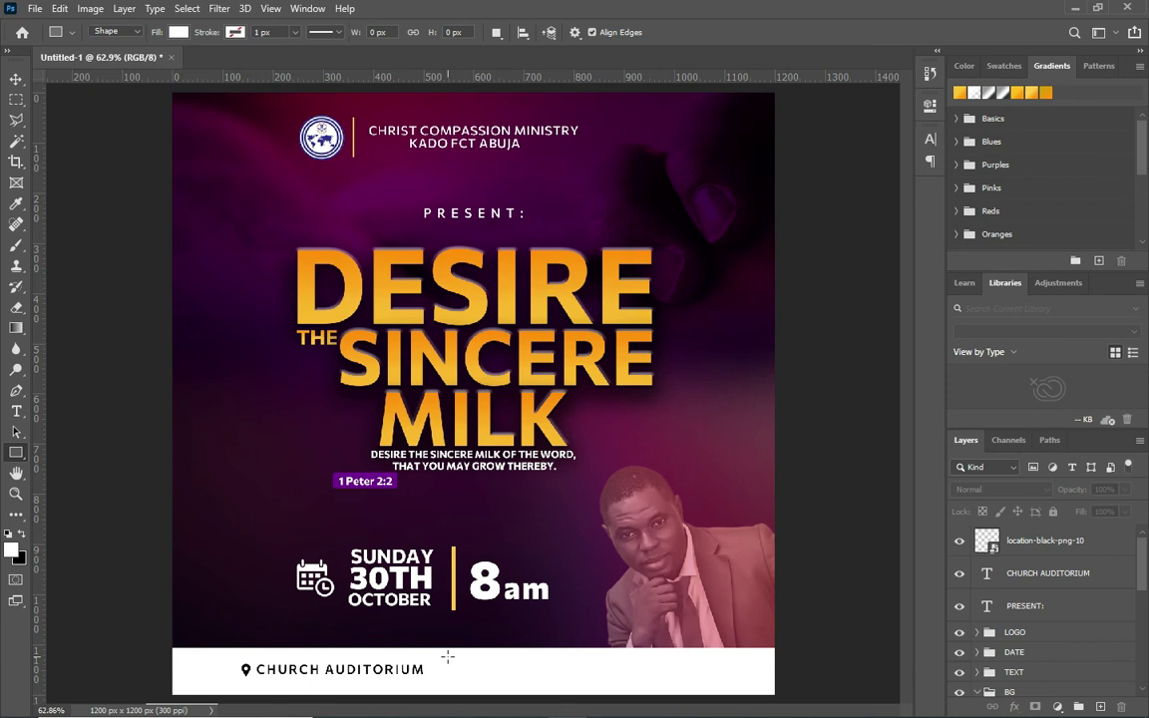
left_click_drag(448, 649, 450, 683)
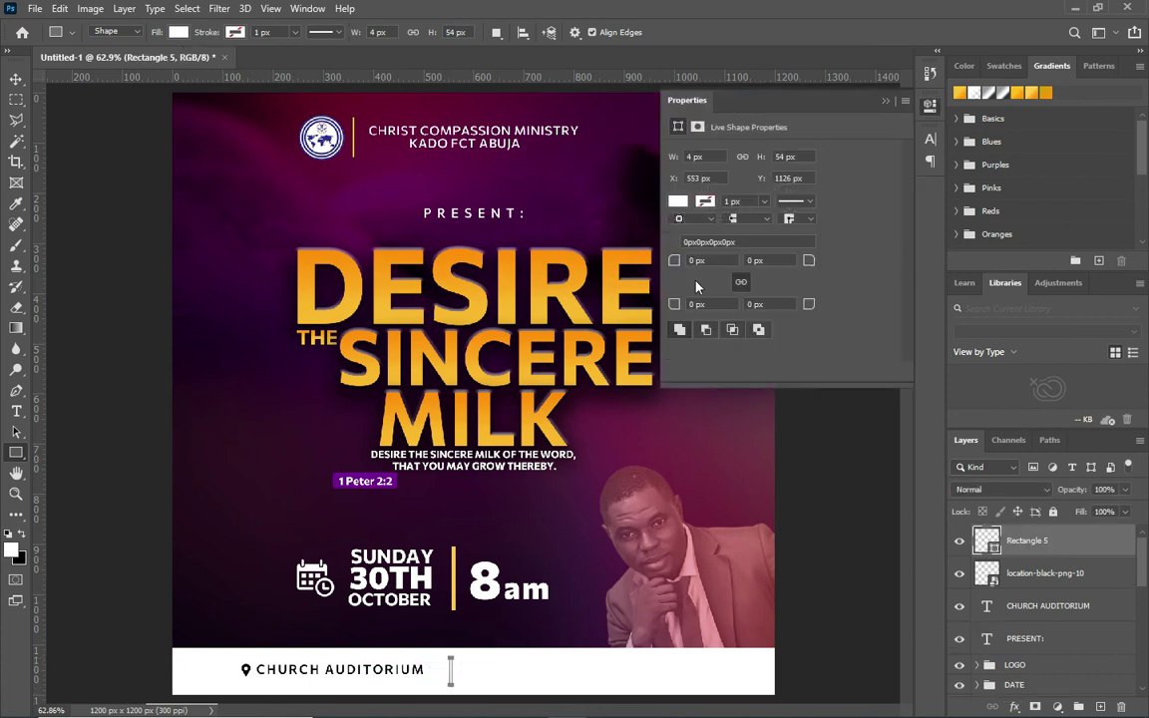
- Fill the divider bar with black through the Color Picker
left_click(678, 202)
left_click(695, 286)
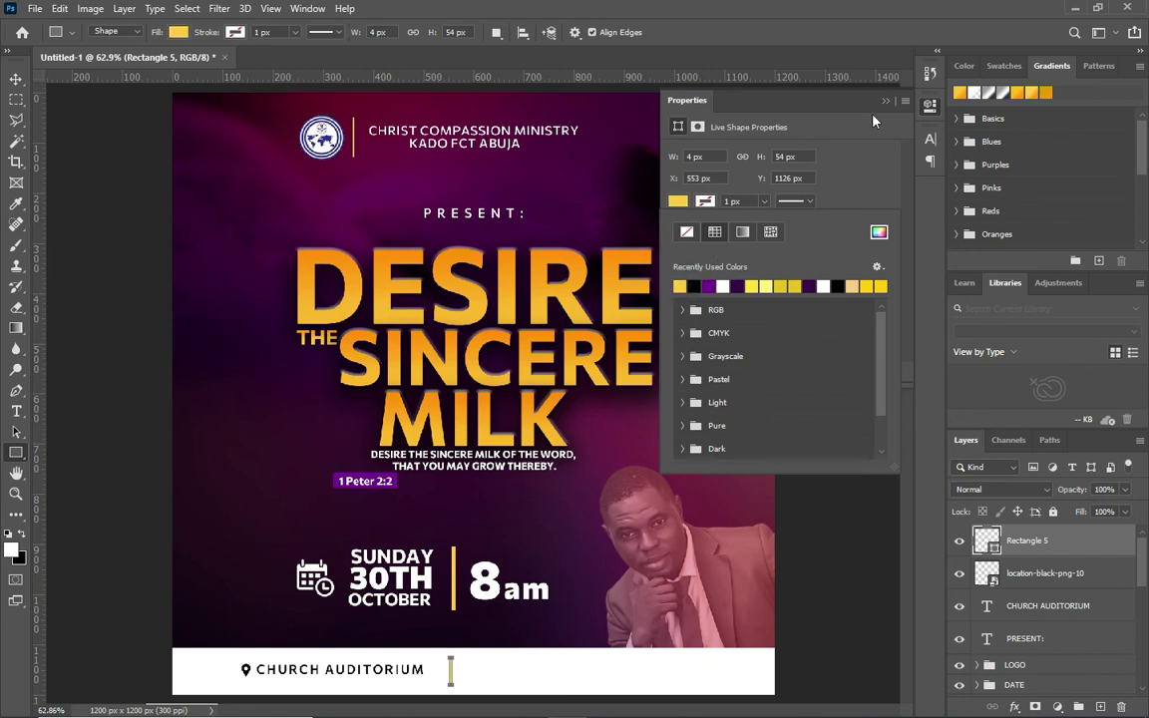
left_click(795, 90)
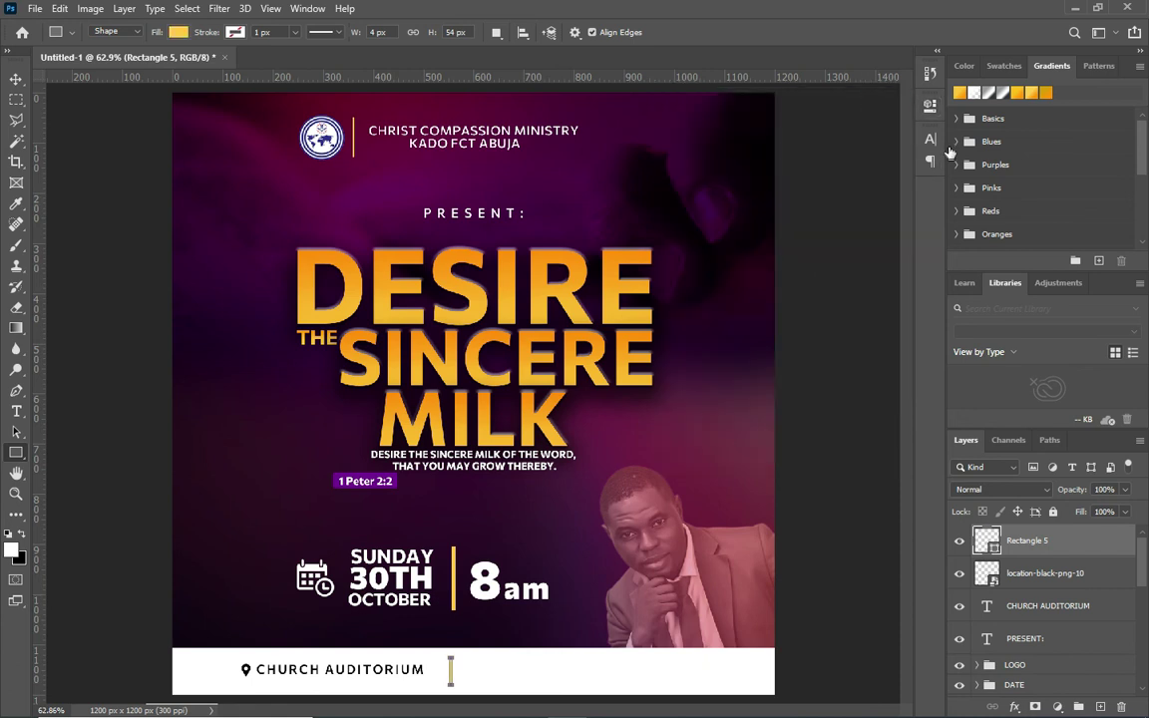
double_click(987, 542)
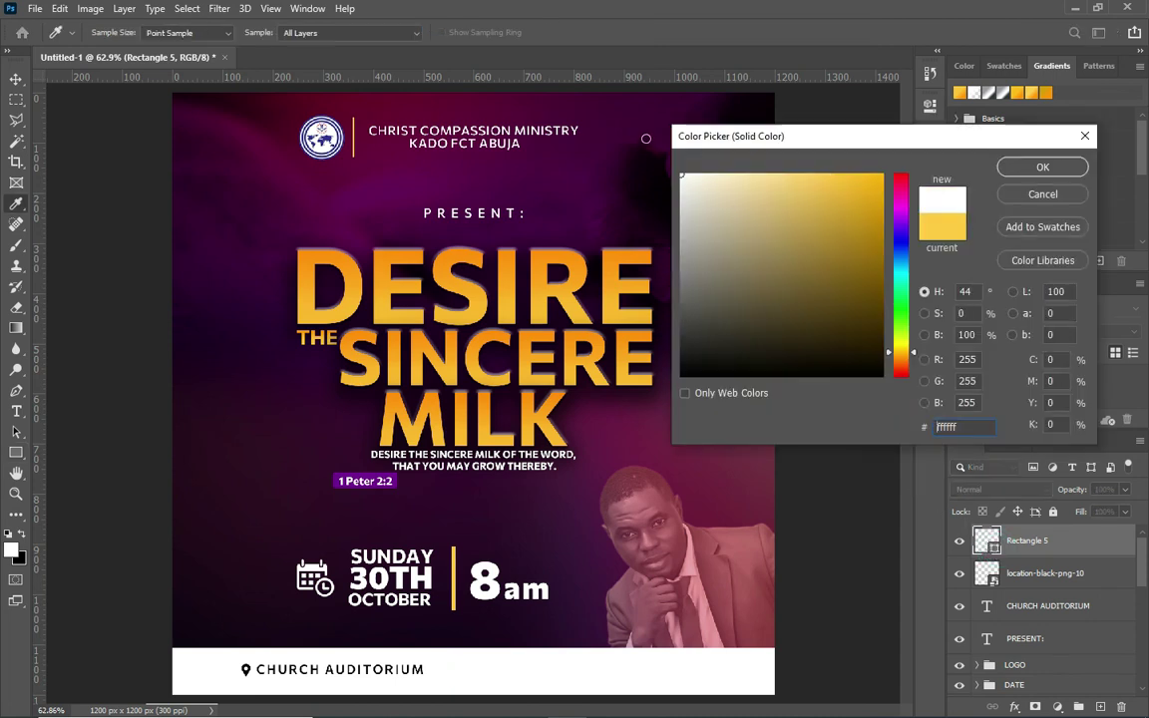
left_click_drag(698, 282, 624, 417)
left_click(1042, 168)
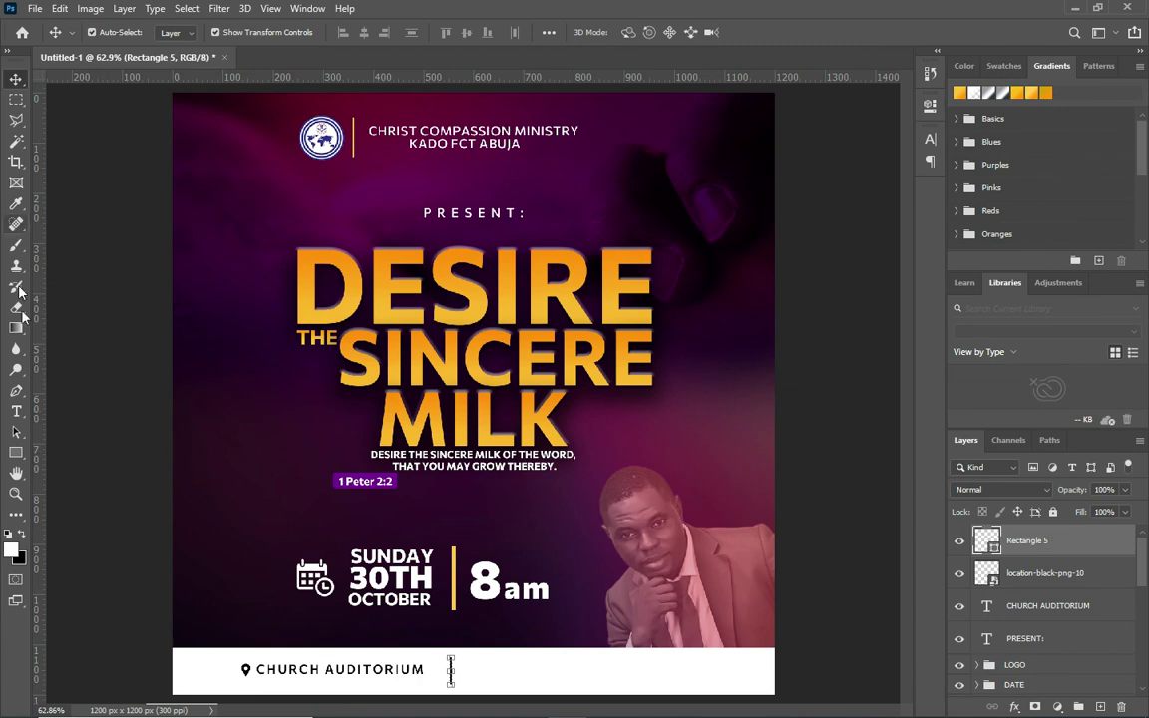
left_click(16, 410)
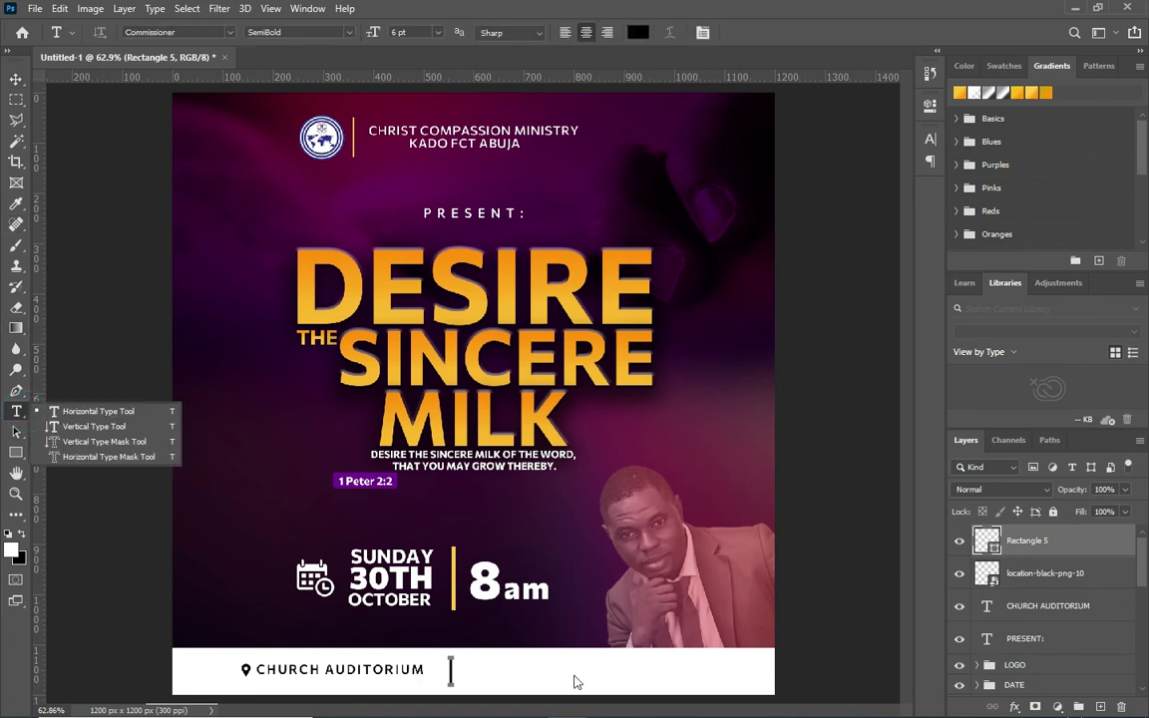
- Type 'COME ONE COME ALL' right of the divider and position it along the white bar
left_click(102, 409)
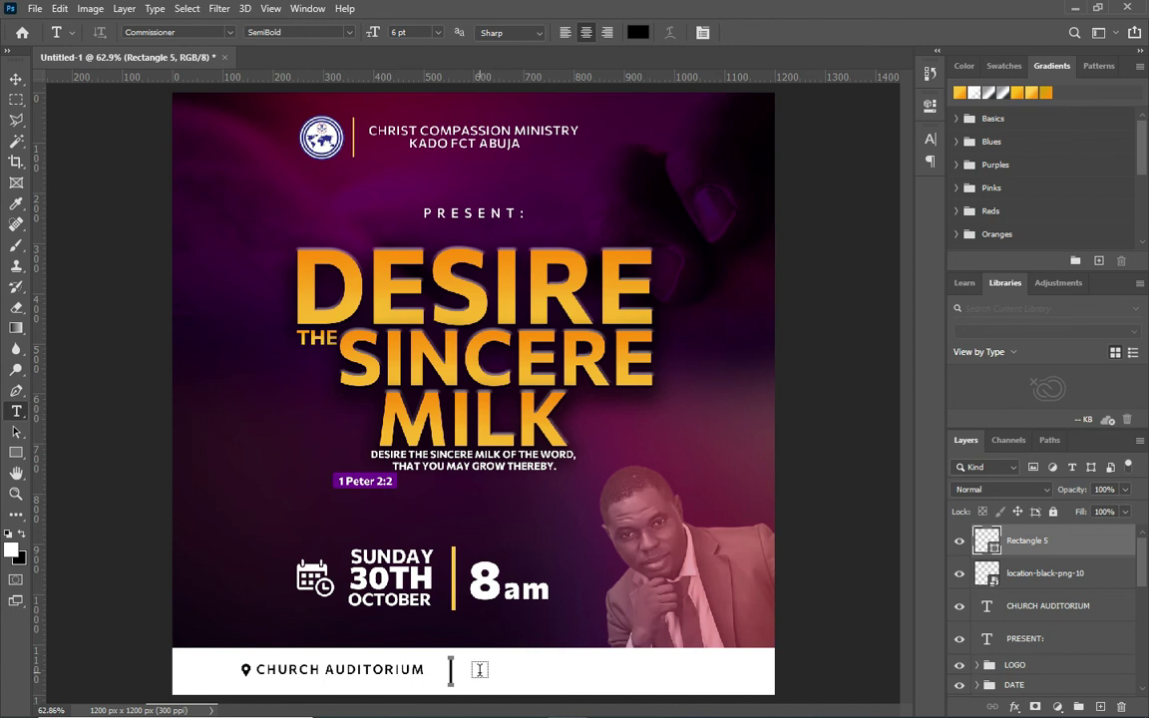
left_click(512, 671)
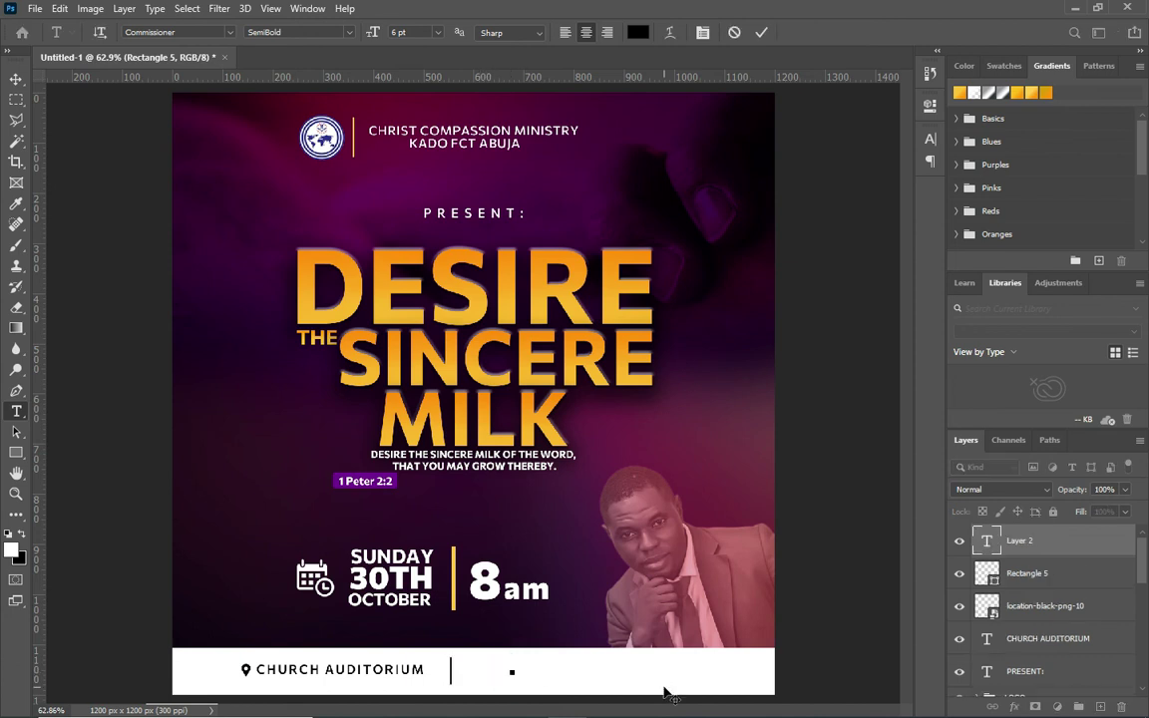
type("COME ONE COME AL")
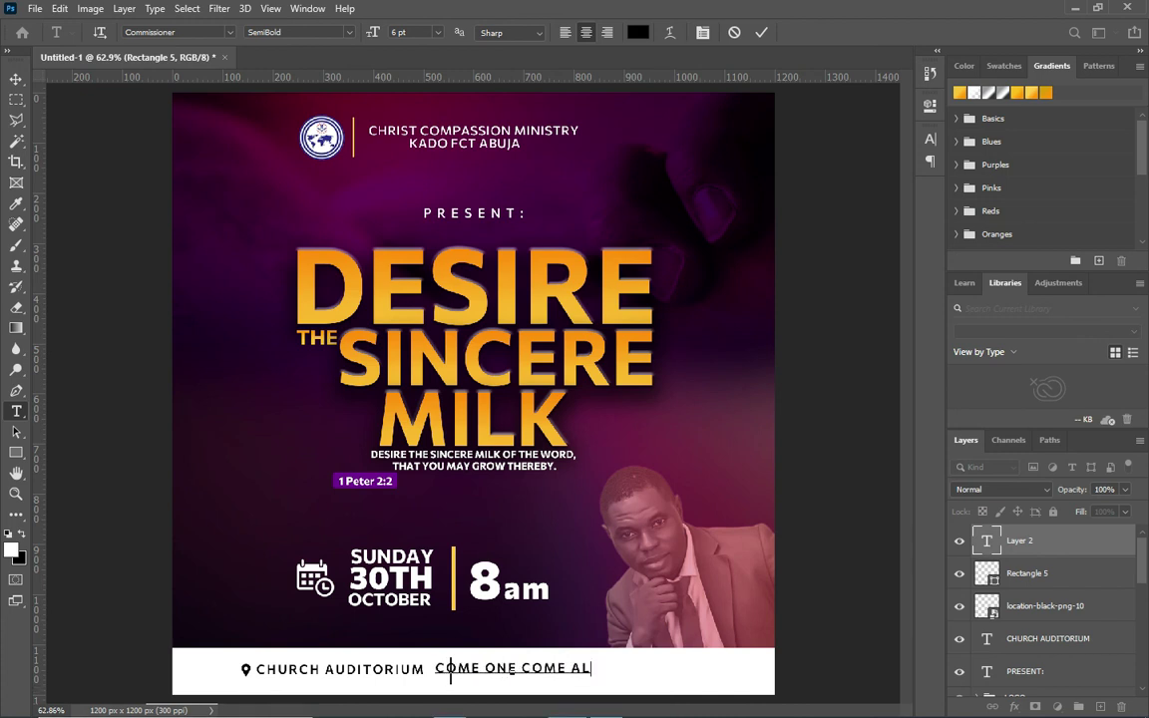
type("L")
left_click(763, 33)
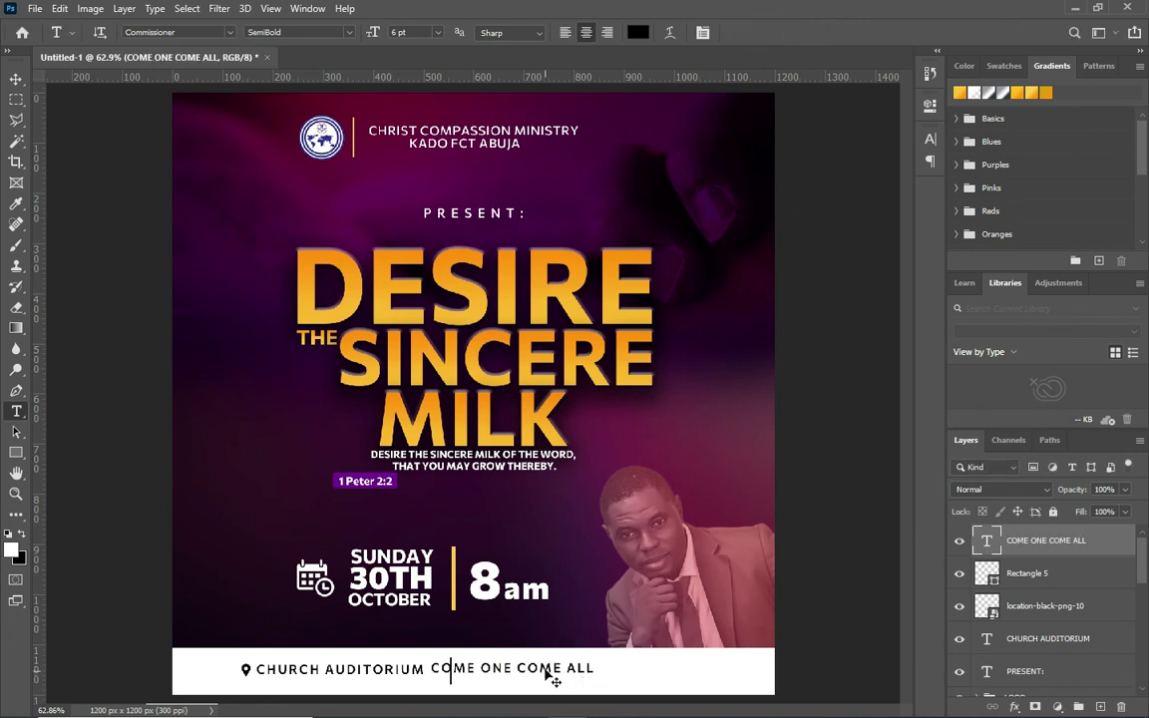
mouse_move(547, 676)
left_mouse_down()
mouse_move(612, 677)
mouse_move(596, 682)
left_mouse_up()
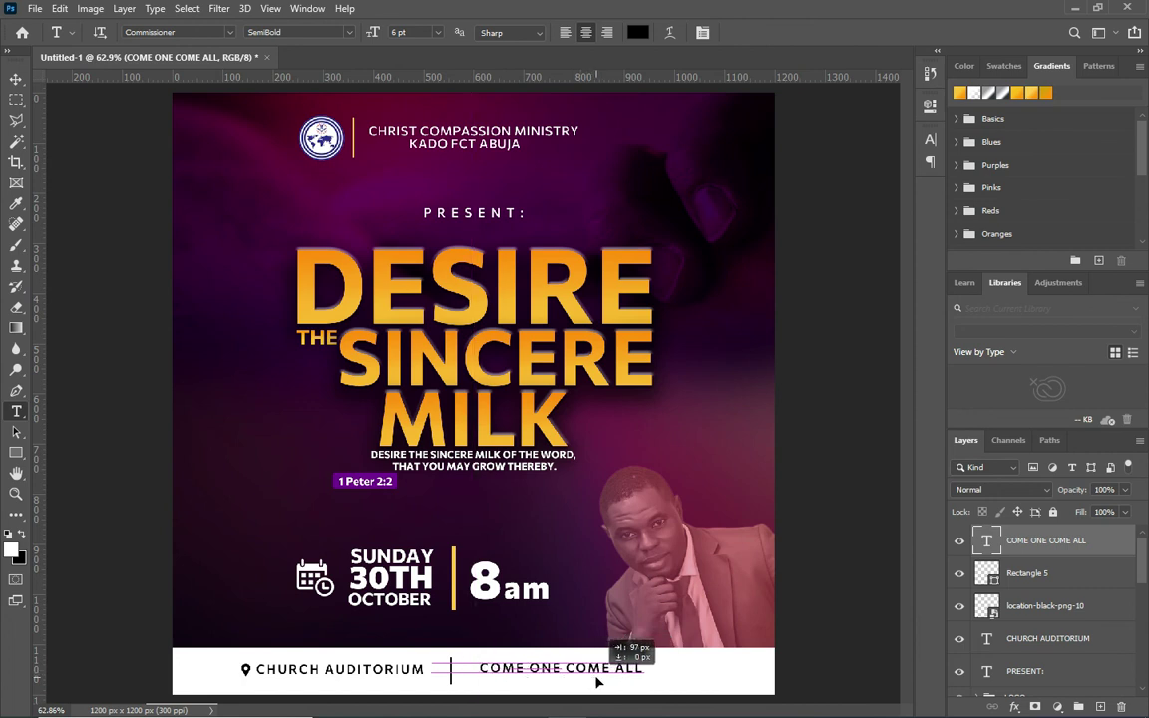
left_click_drag(597, 683, 606, 682)
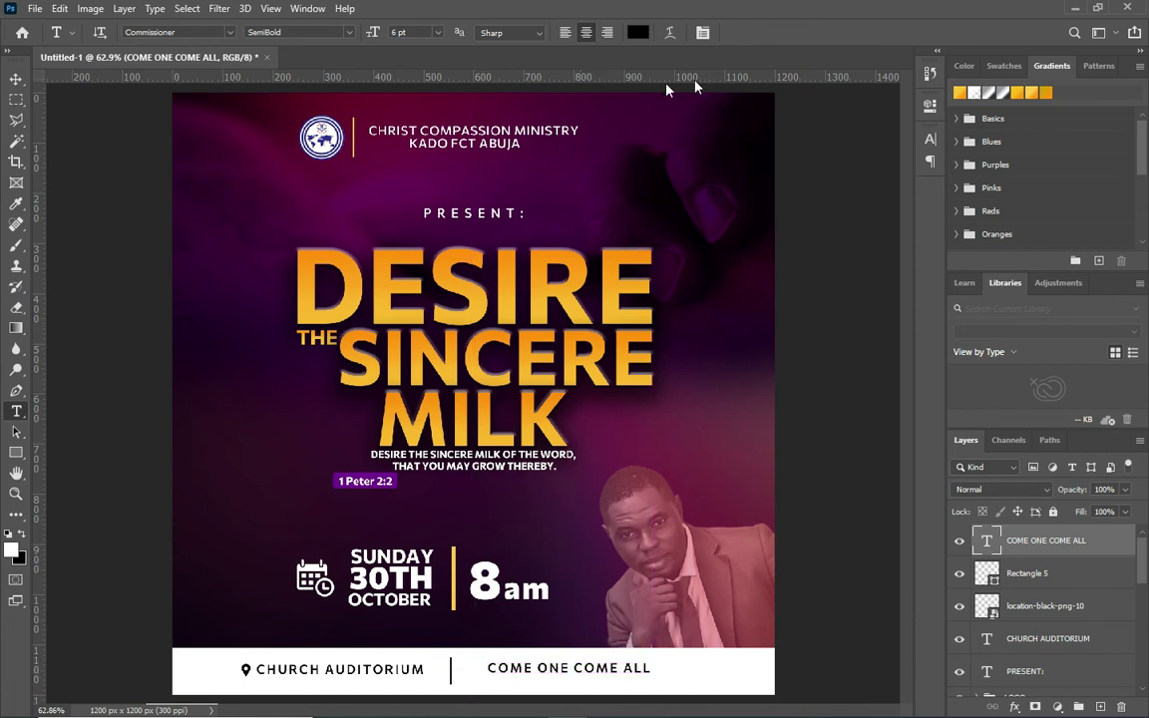
left_click(16, 79)
left_click(1028, 575)
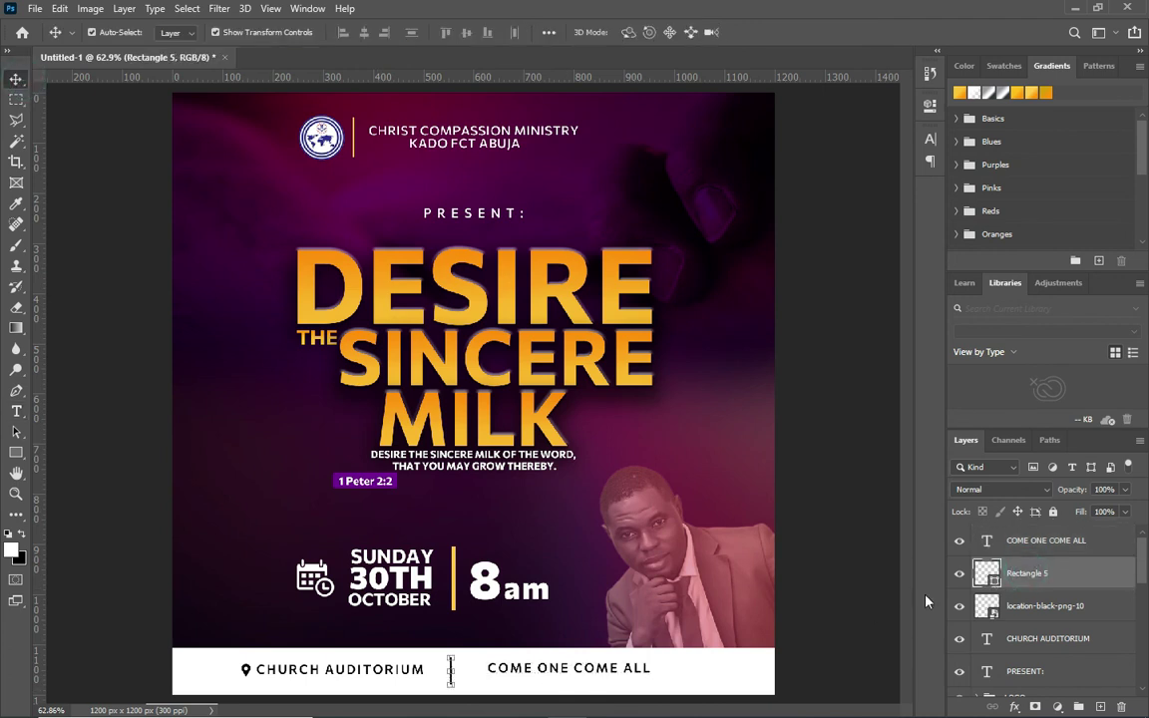
- Centre the divider bar horizontally on the canvas
key("ctrl+a")
left_click(364, 32)
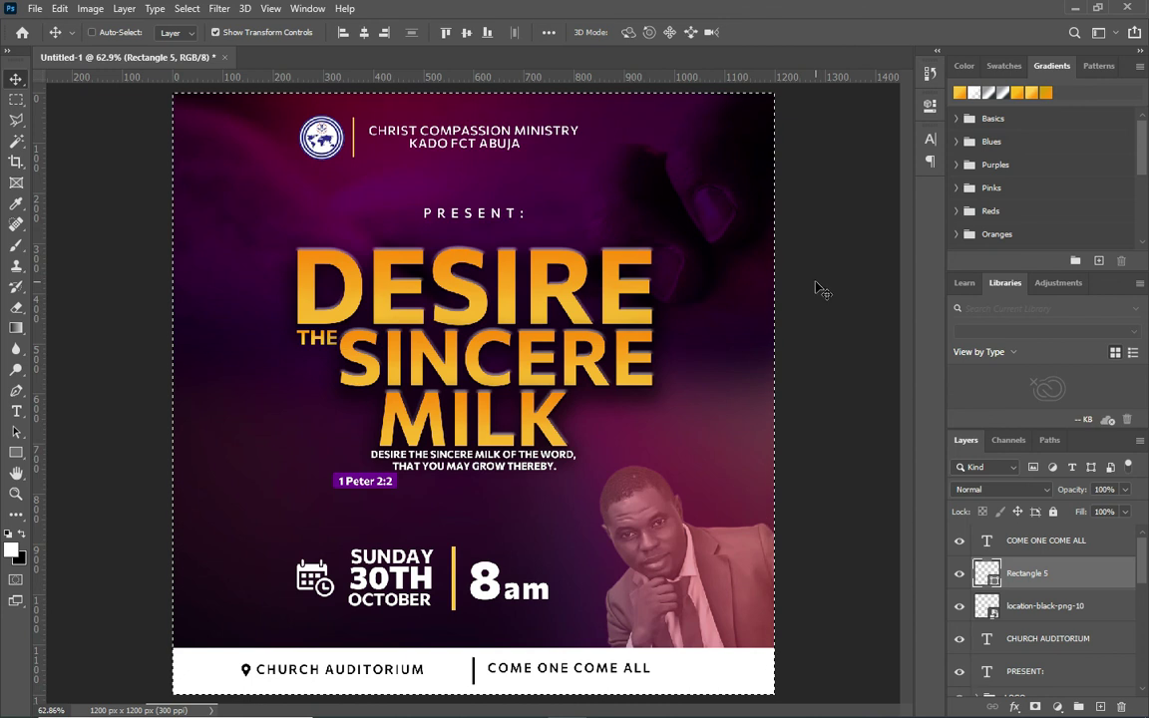
key("ctrl+d")
- Drag COME ONE COME ALL further right in the footer, then zoom out and back in
left_click(828, 543, "ctrl")
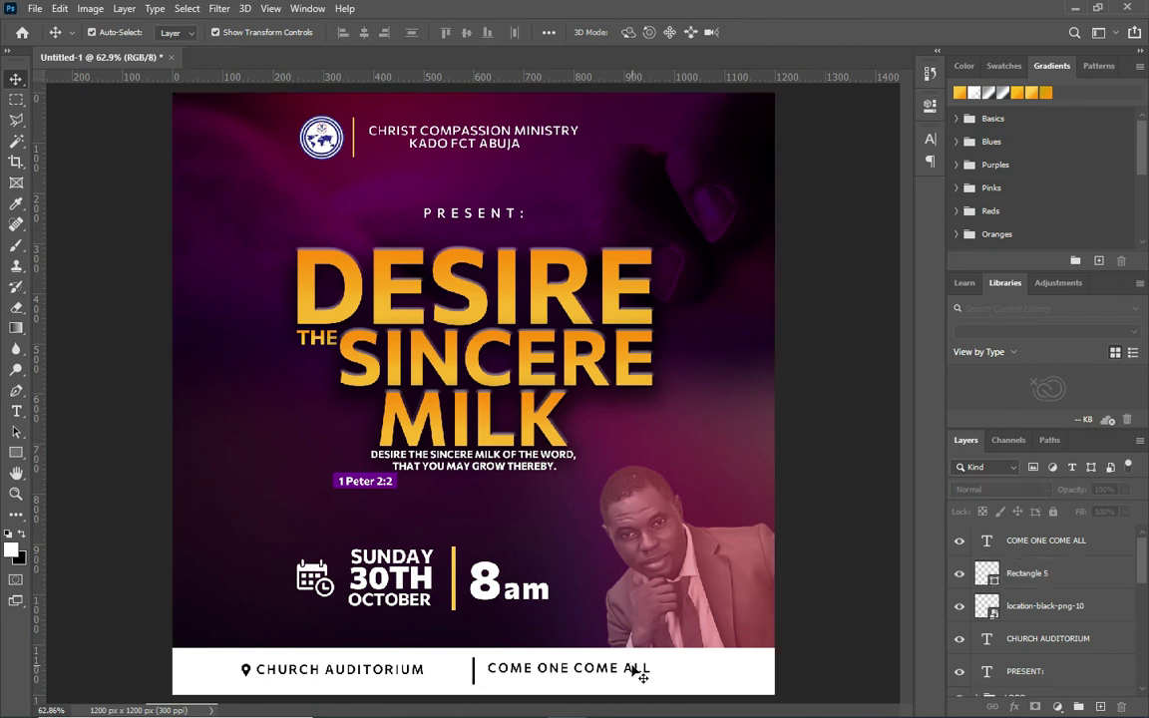
left_click(632, 670, "ctrl")
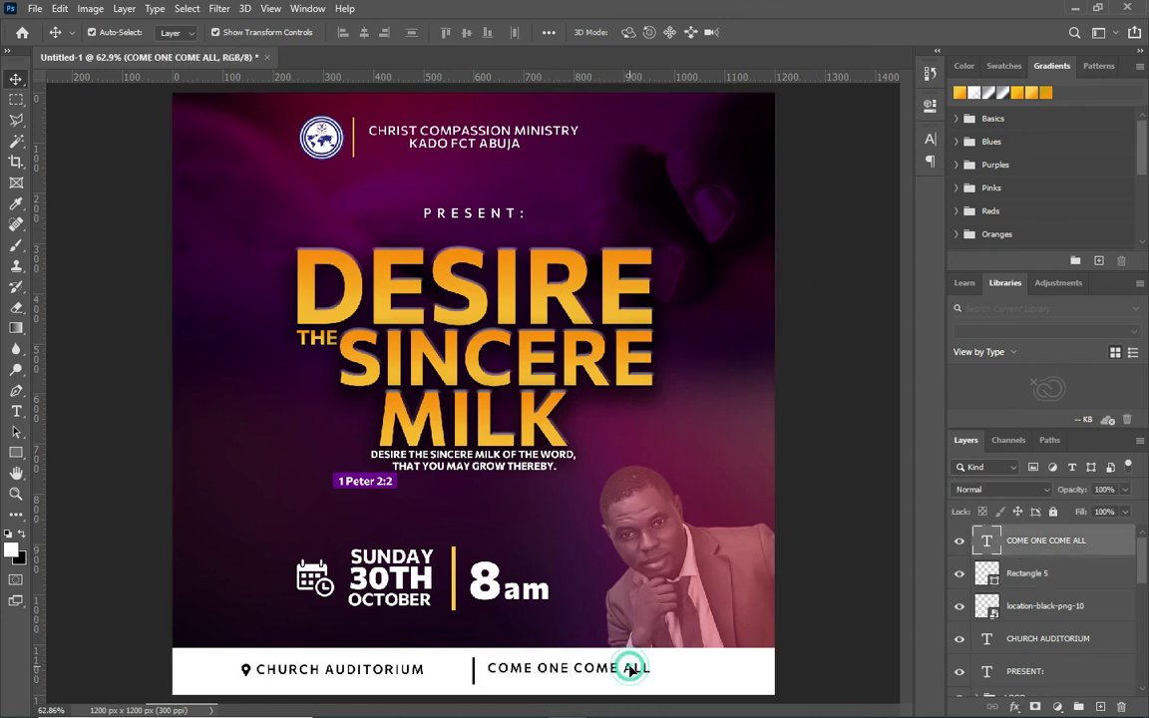
left_click_drag(632, 670, 673, 672)
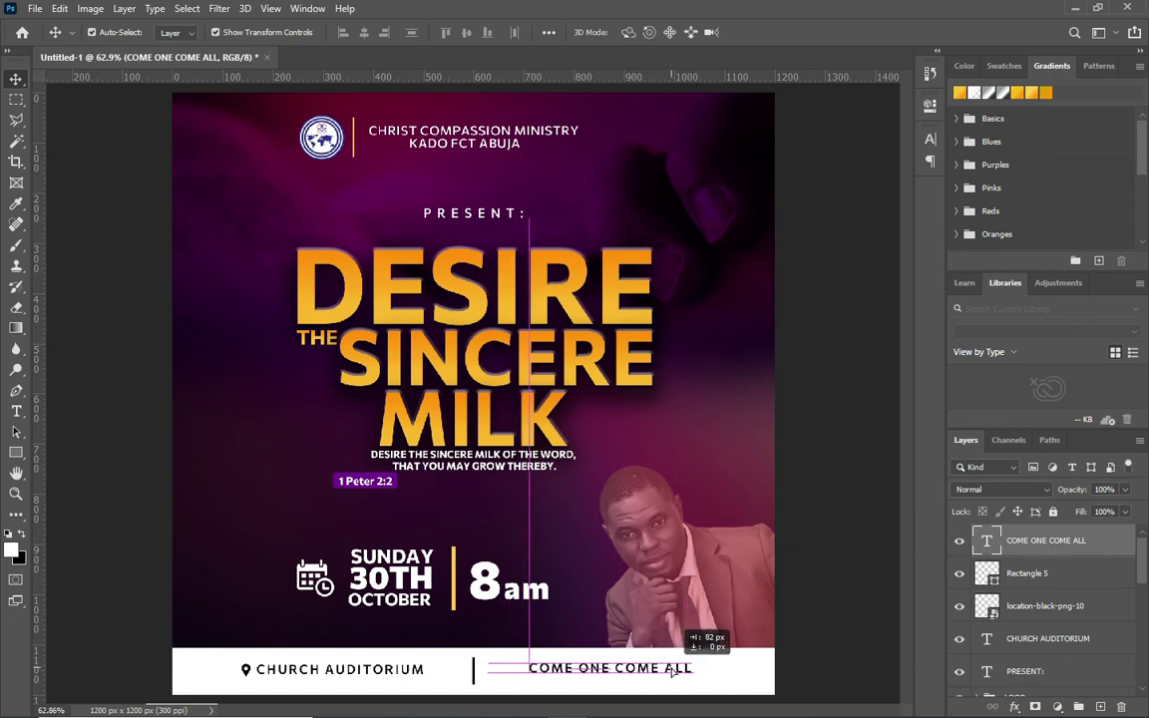
left_click(821, 584)
scroll(654, 560, "down", 1)
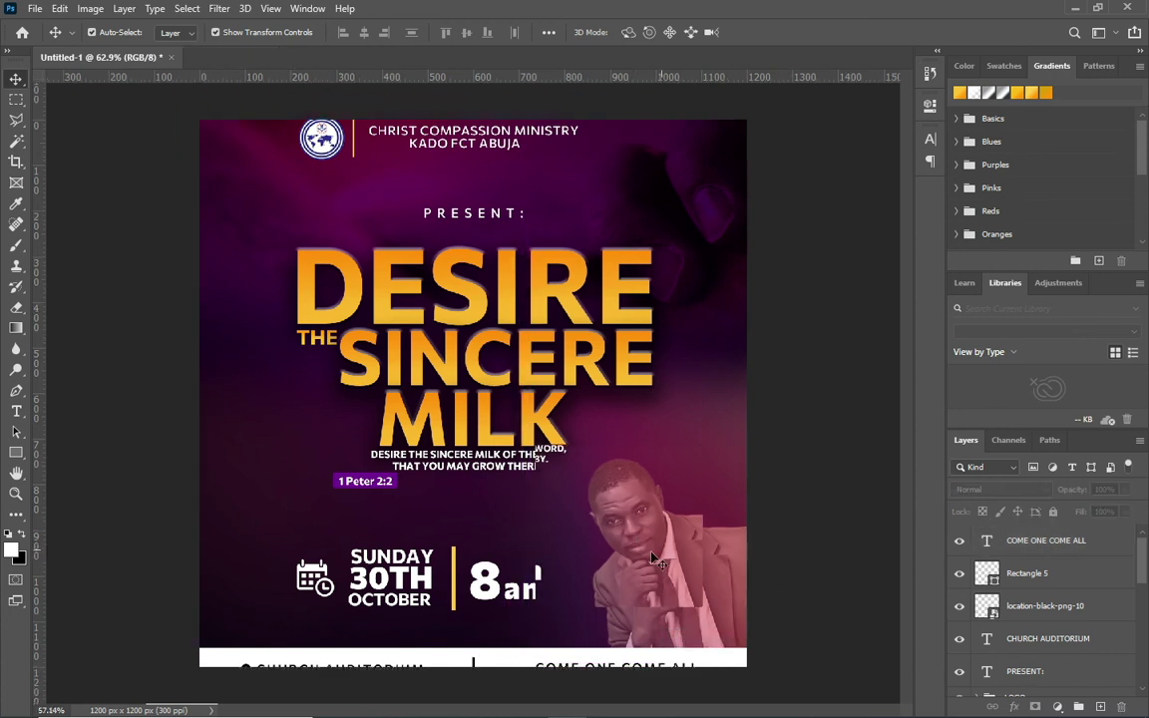
scroll(653, 561, "down", 1)
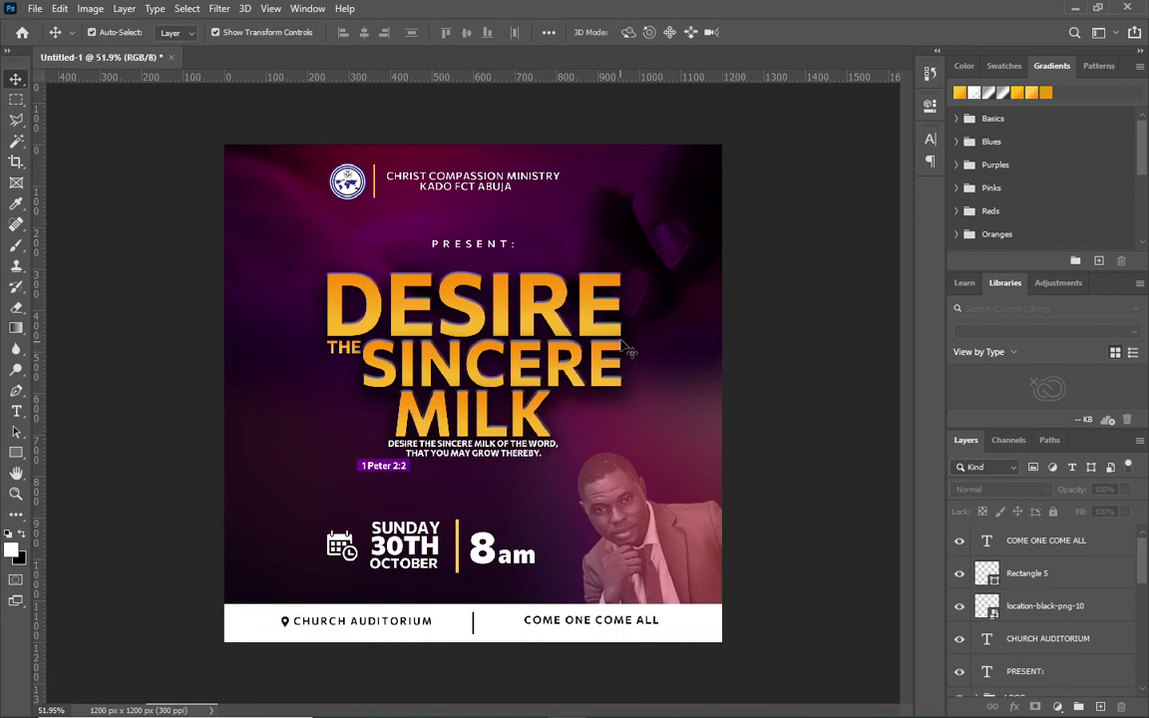
scroll(628, 351, "up", 1)
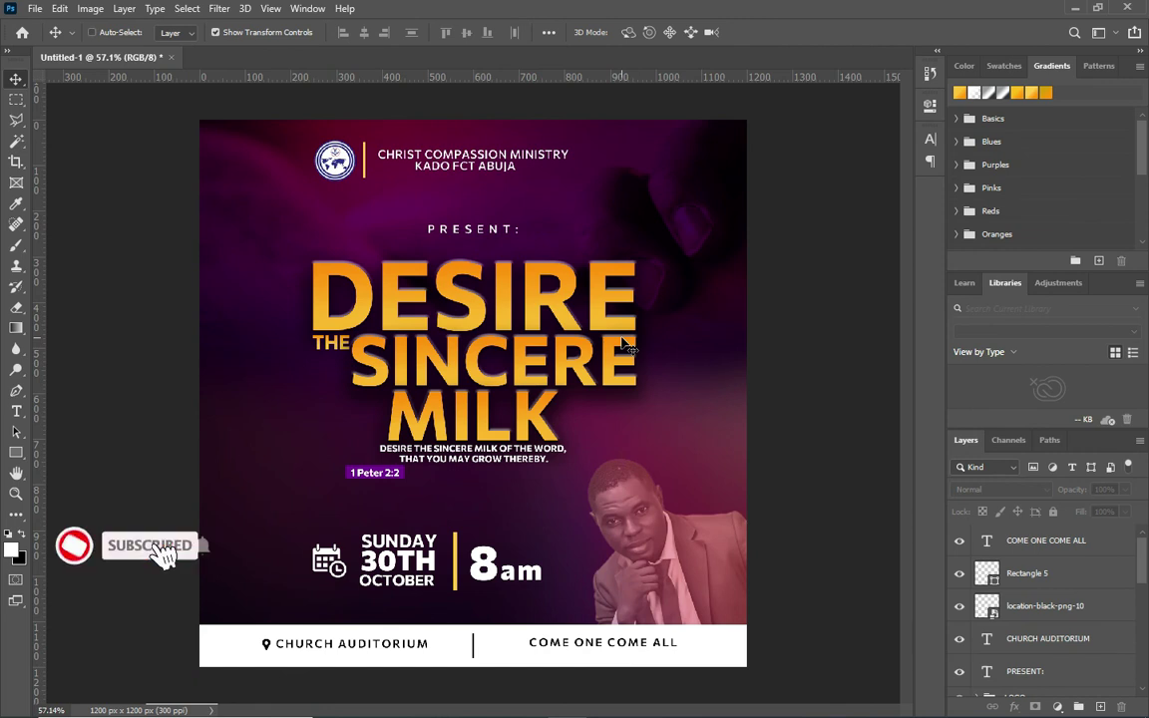
scroll(624, 340, "up", 1)
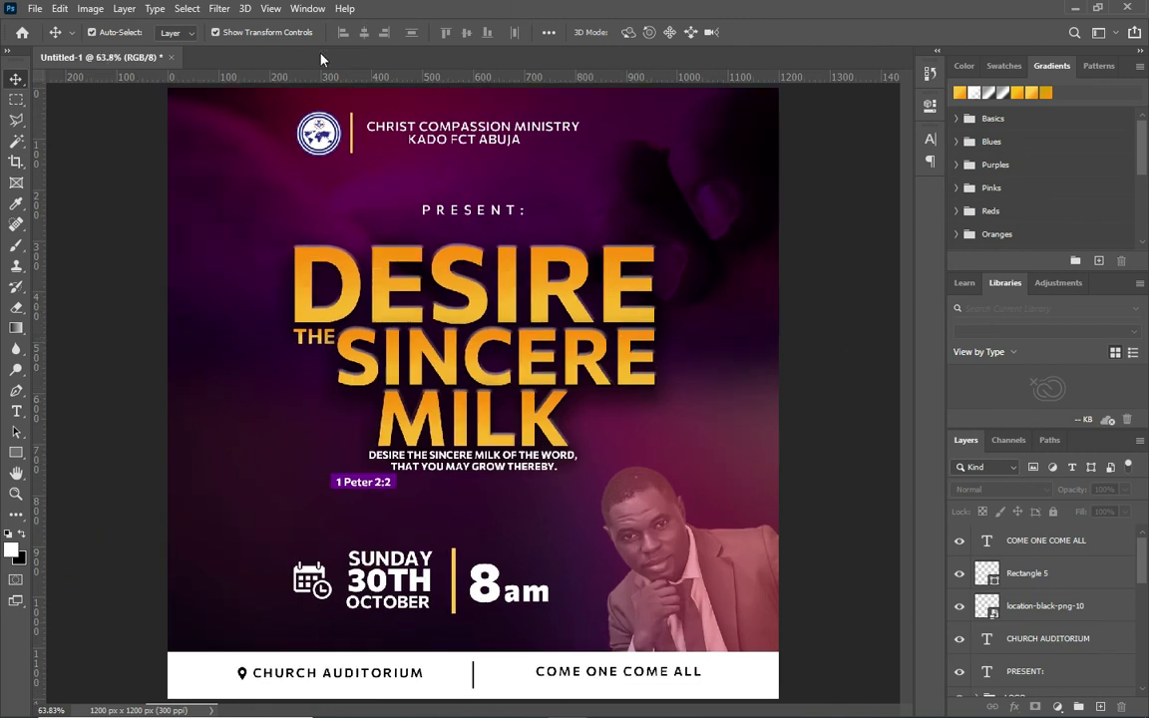
scroll(1025, 617, "down", 2)
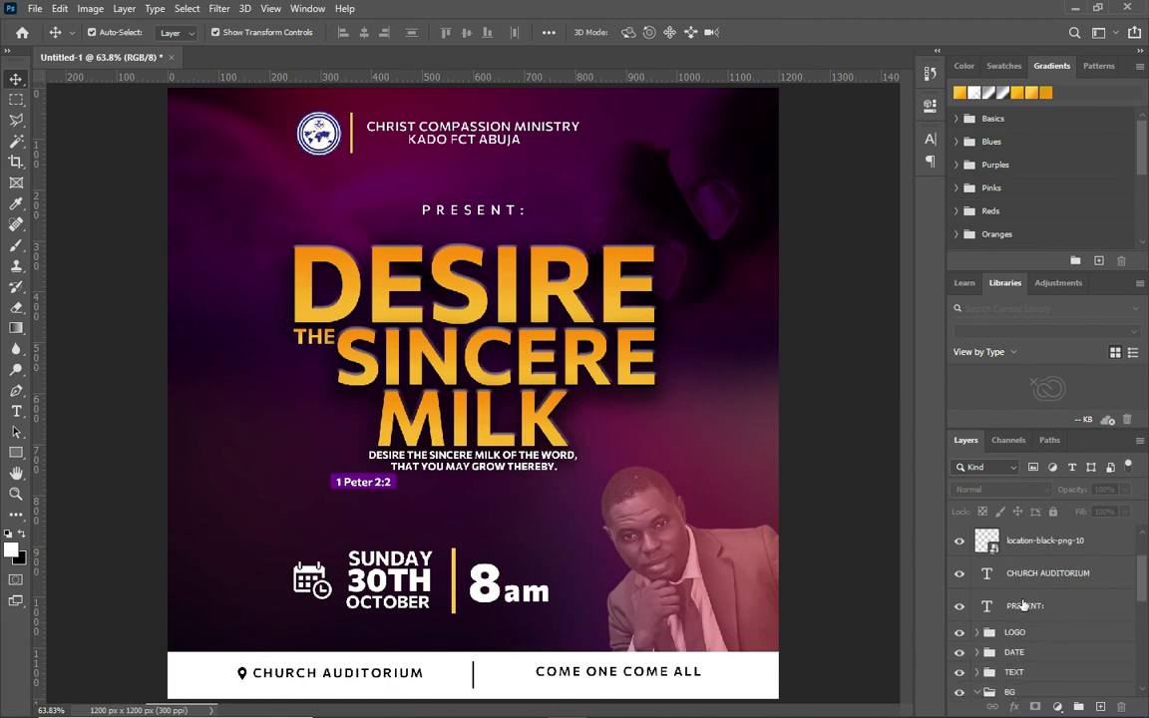
- Put the PRESENT: text layer into a group named PRESENT
left_click(1037, 599)
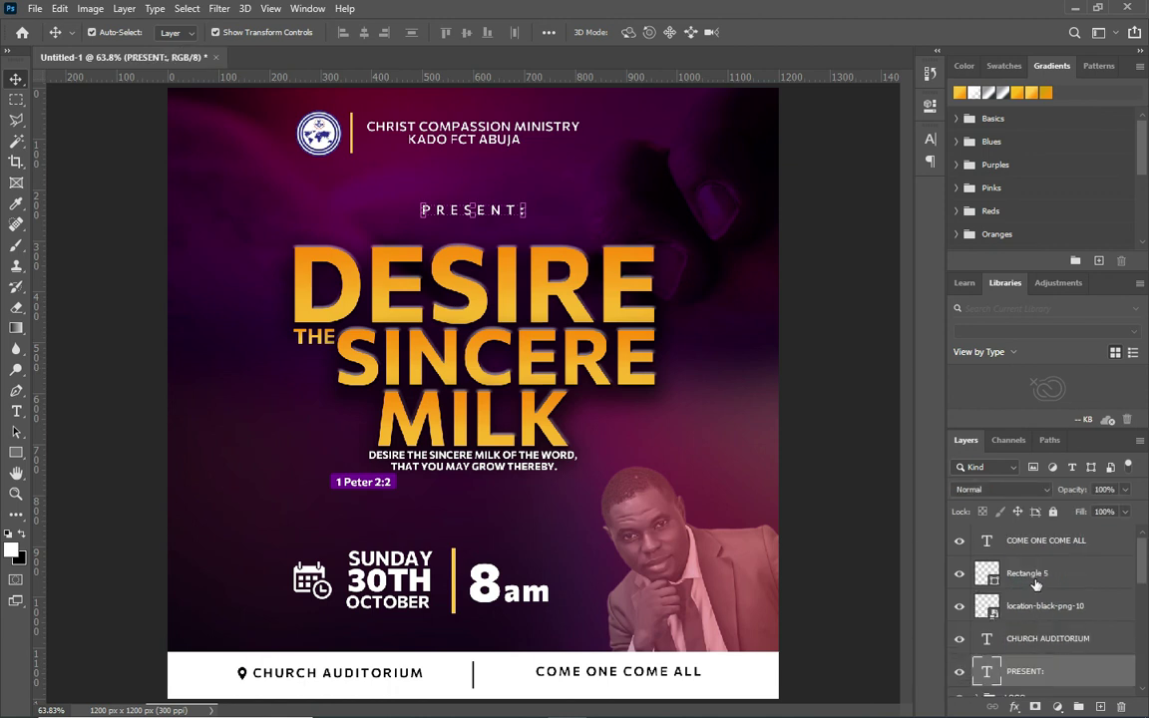
key("ctrl+g")
double_click(1017, 665)
type("PRESE")
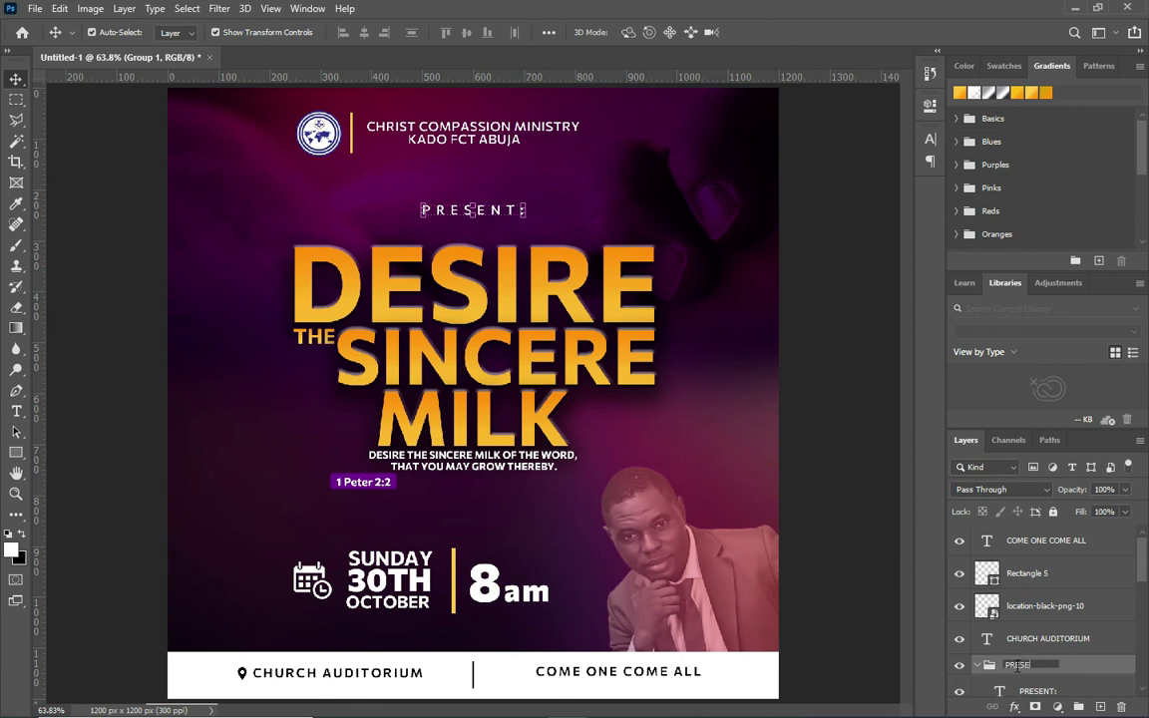
type("NT")
key("Return")
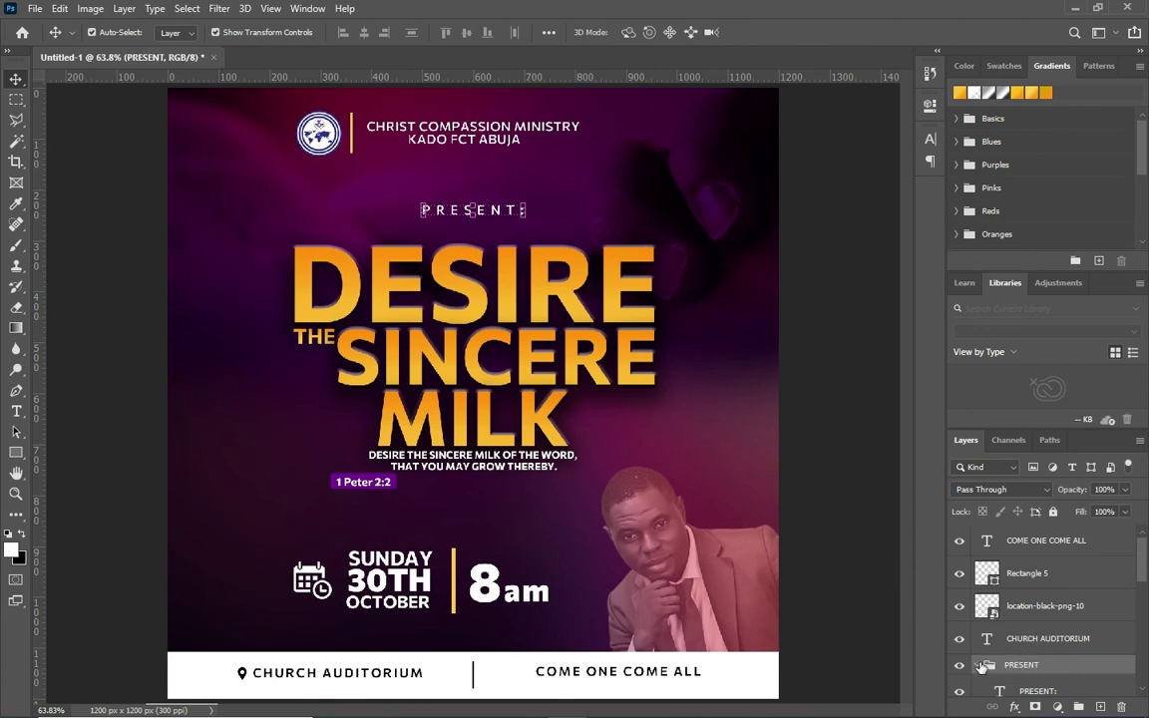
left_click(978, 665)
- Group the four bottom-bar layers as VENUE and open the resource images folder
left_click(1046, 638)
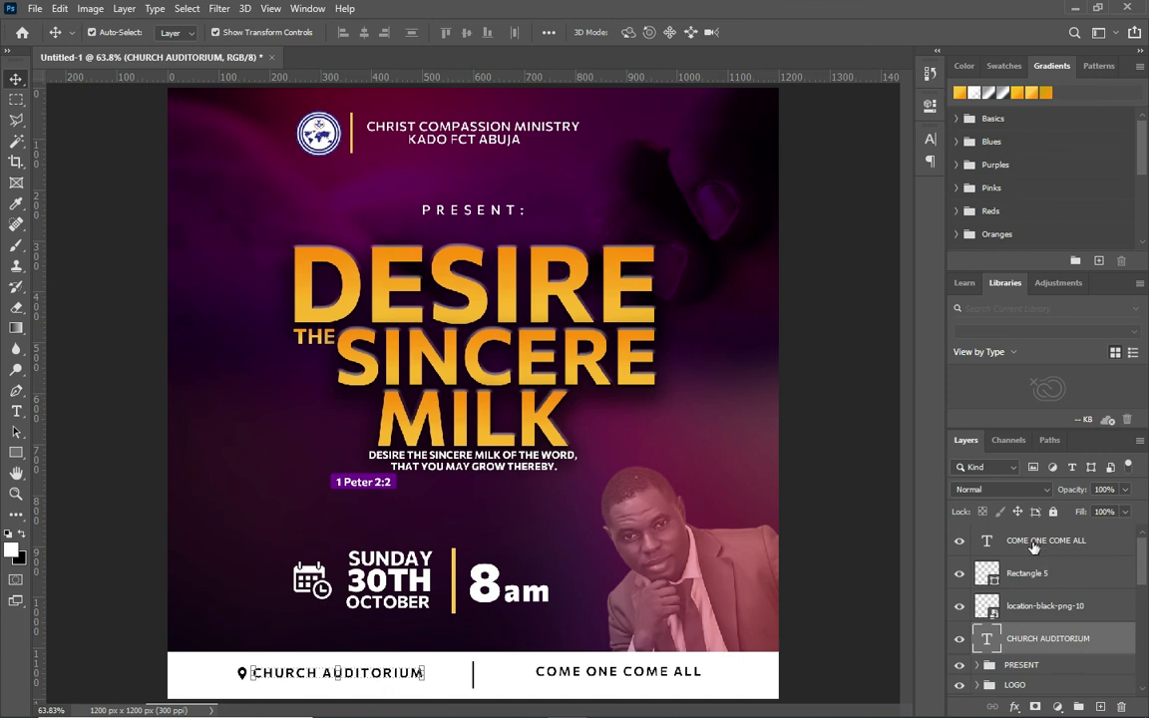
left_click(1033, 546, "shift")
key("ctrl+g")
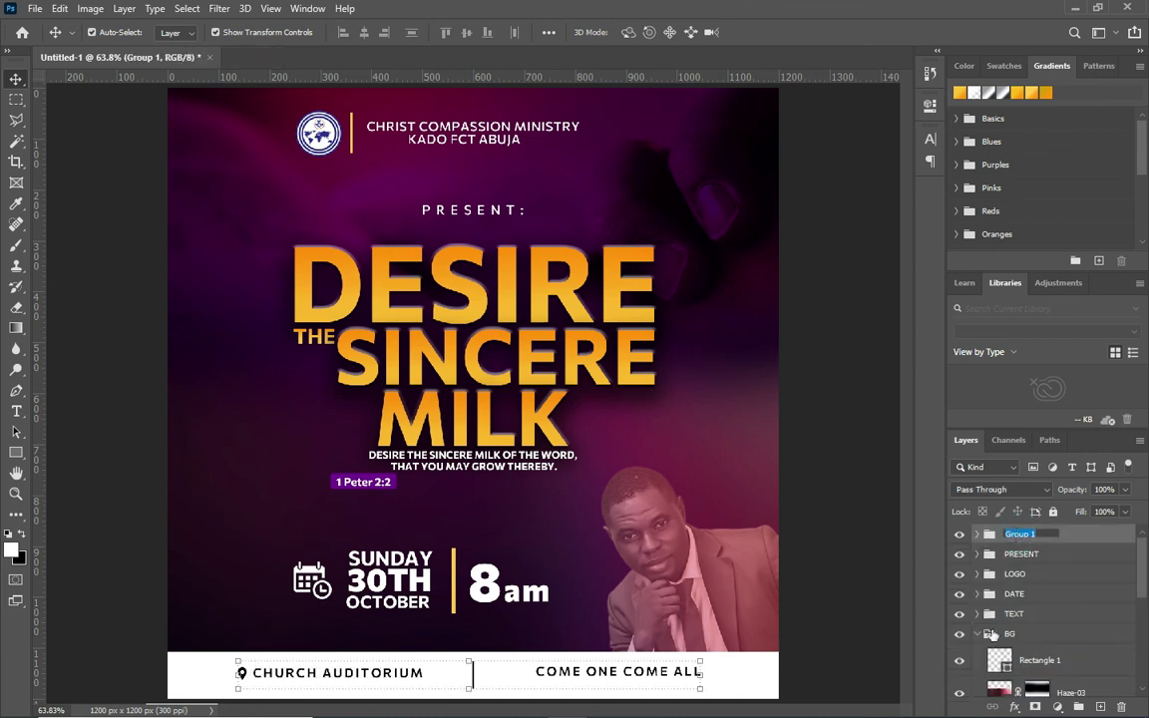
double_click(1017, 534)
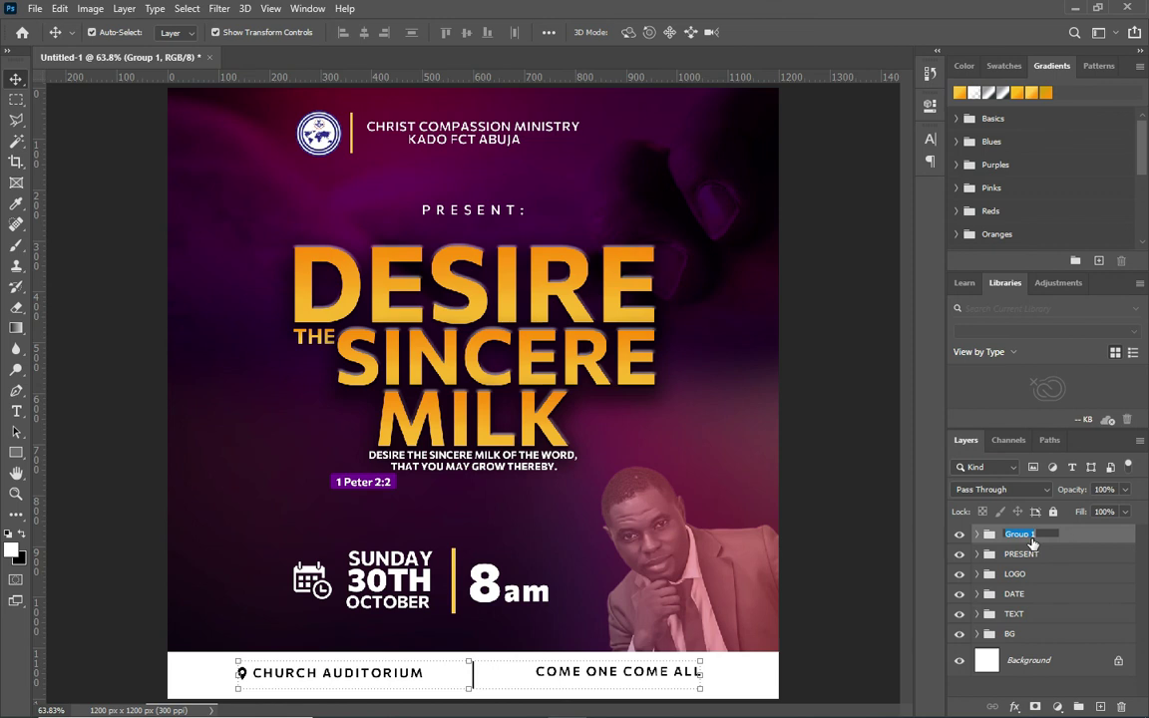
type("VENU")
key("Return")
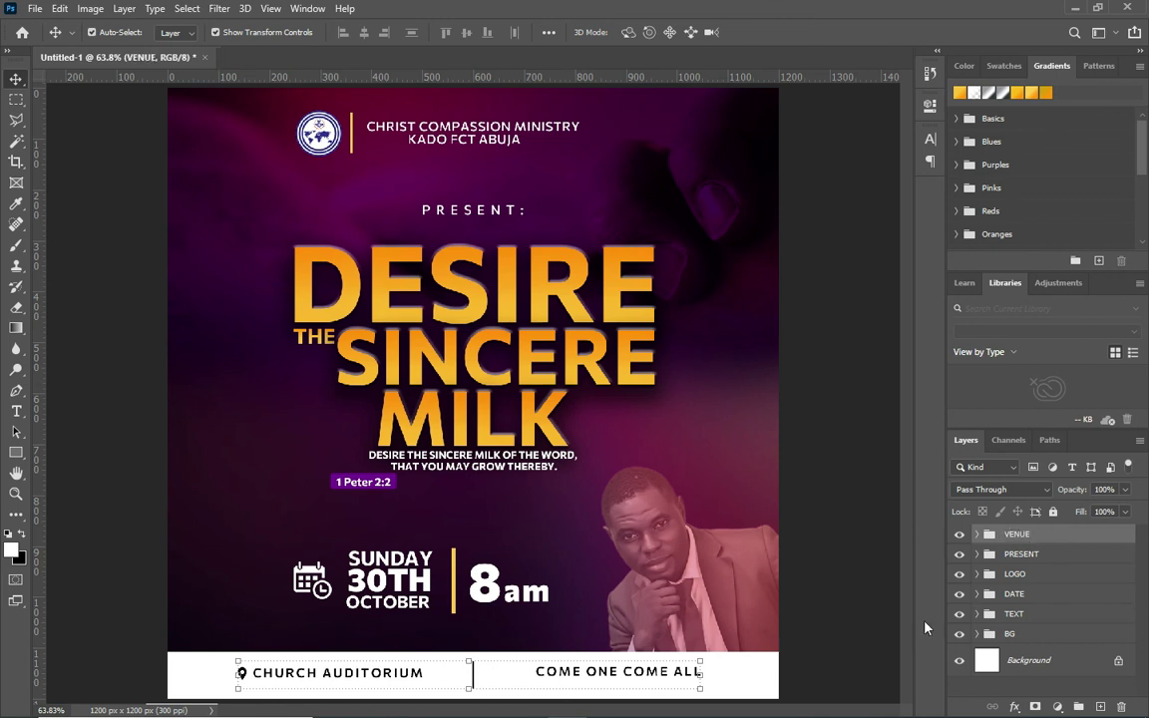
left_click(451, 703)
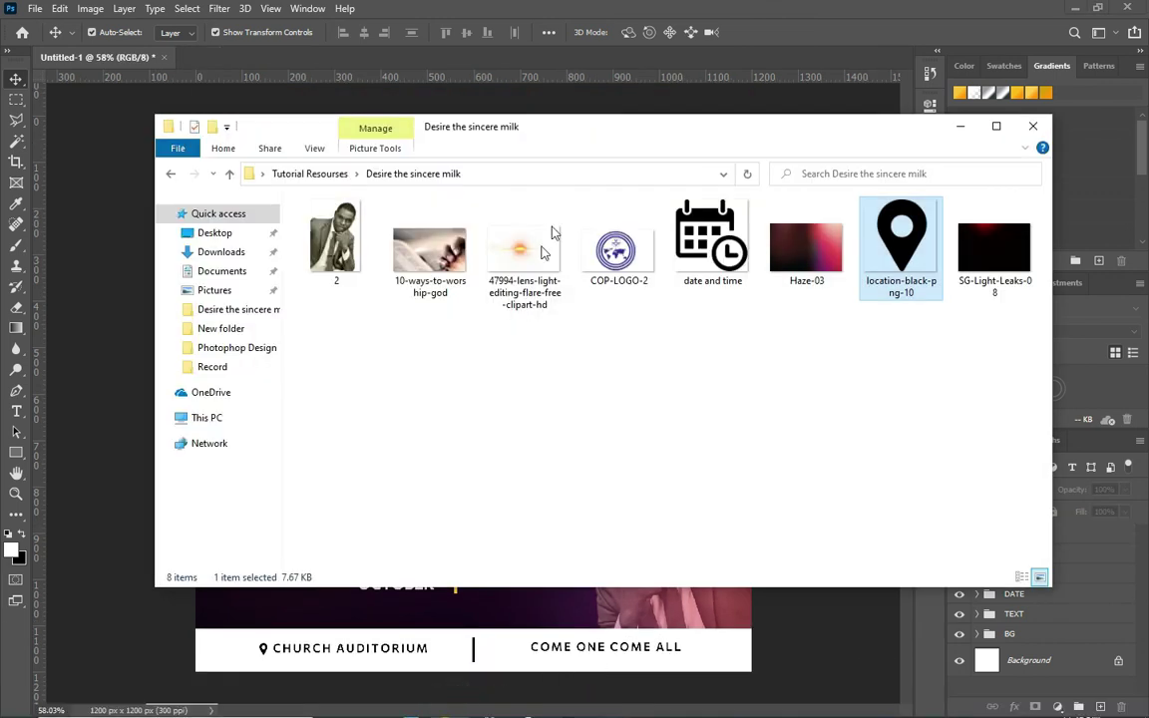
- Place the 47994 lens-flare clipart over the title at about 15%, between SINCERE and MILK
left_click_drag(544, 252, 190, 557)
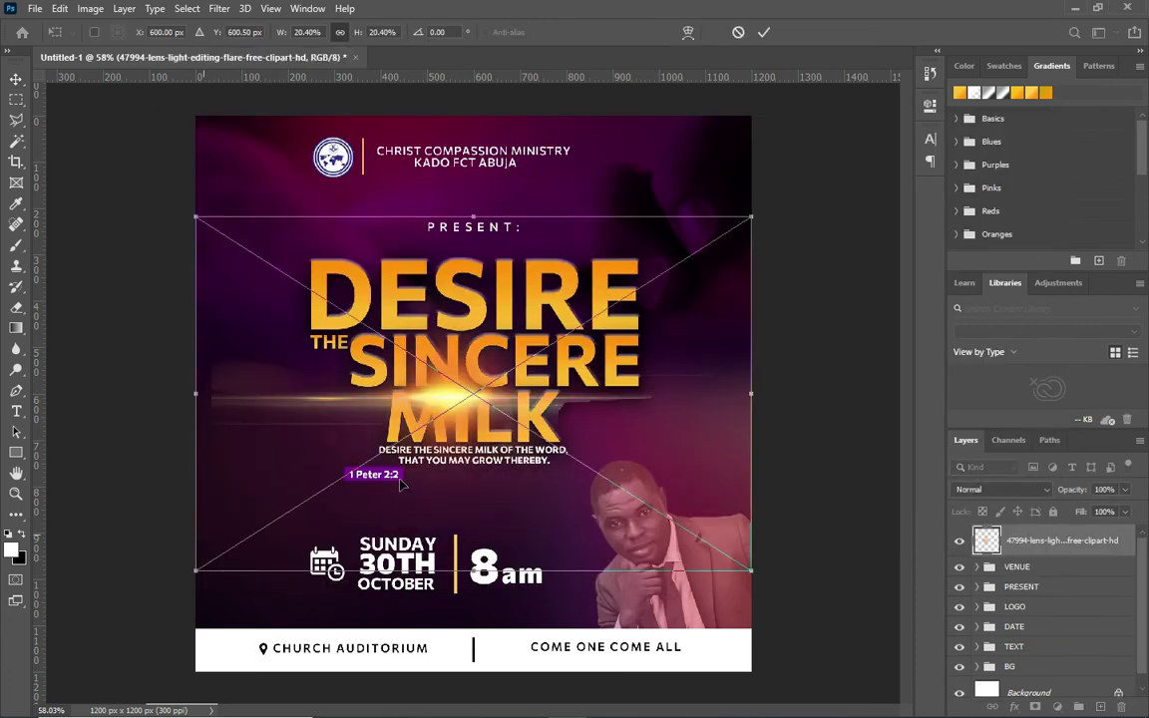
left_click_drag(294, 371, 323, 364)
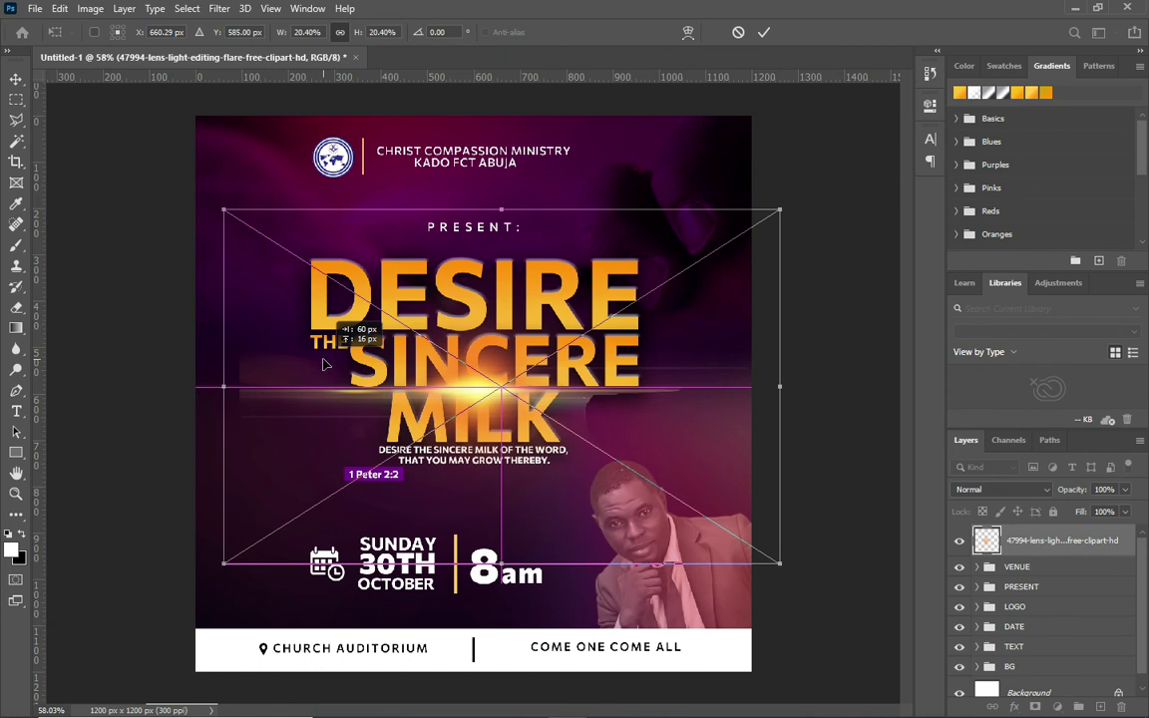
left_click_drag(323, 364, 332, 363)
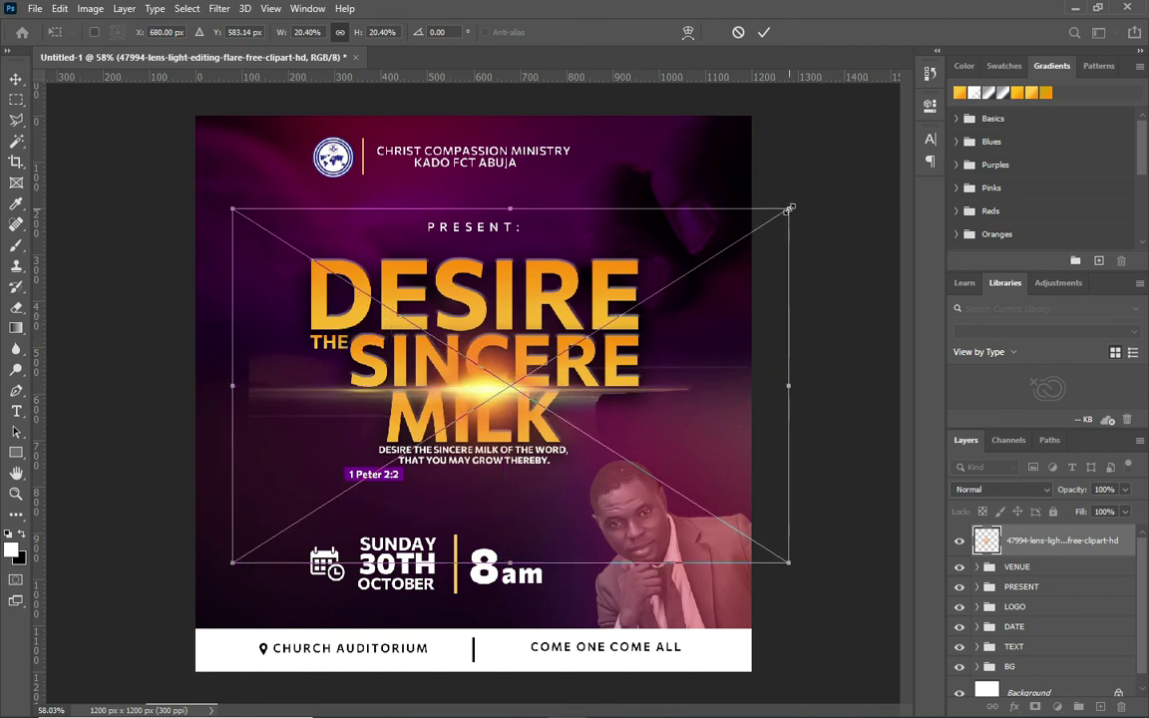
mouse_move(788, 208)
left_mouse_down()
mouse_move(638, 300)
mouse_move(632, 334)
mouse_move(658, 309)
mouse_move(641, 330)
left_mouse_up()
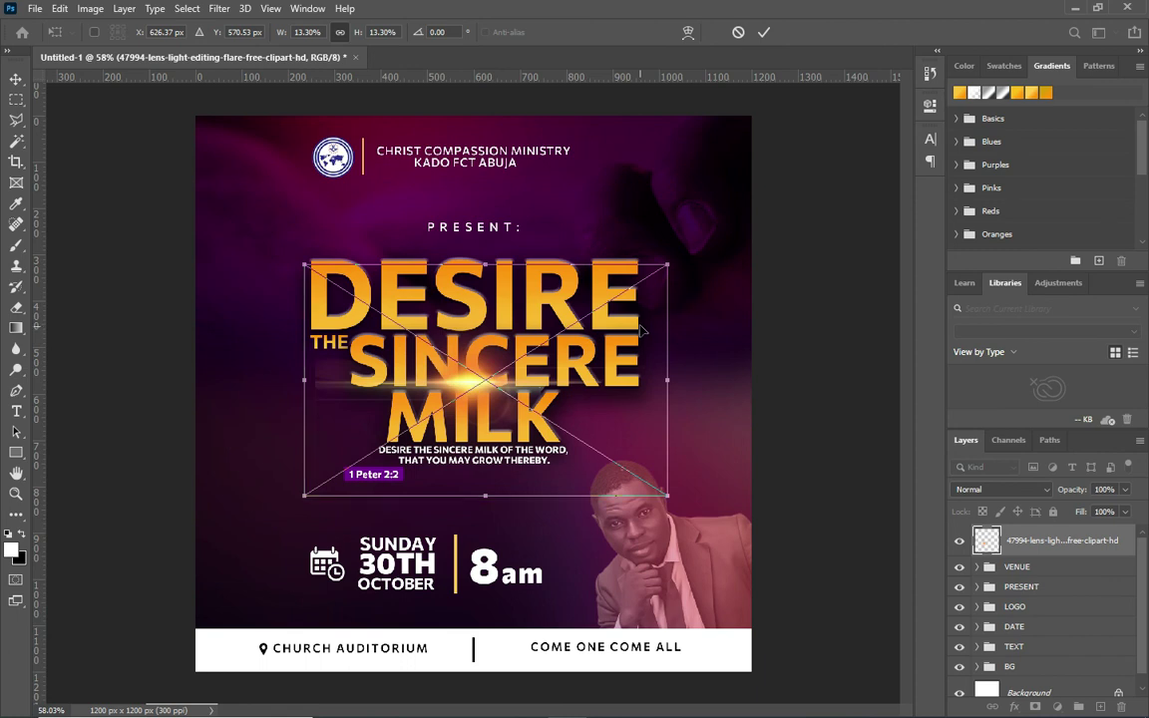
left_click_drag(670, 496, 712, 521)
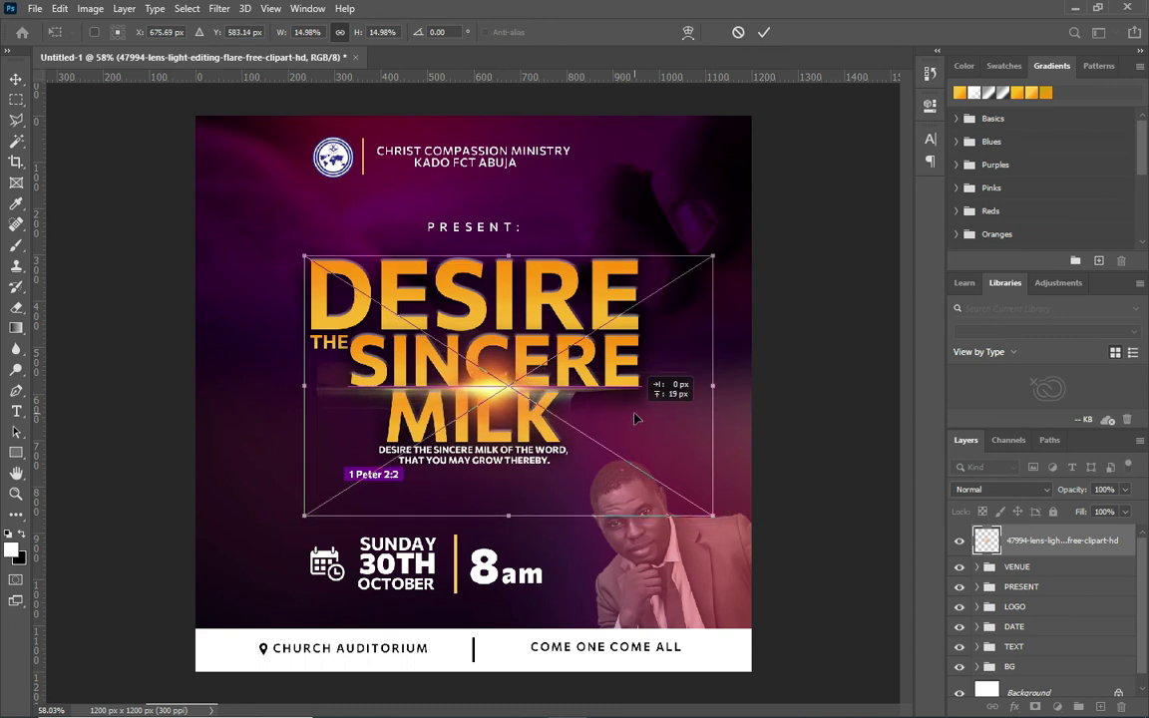
left_click(764, 32)
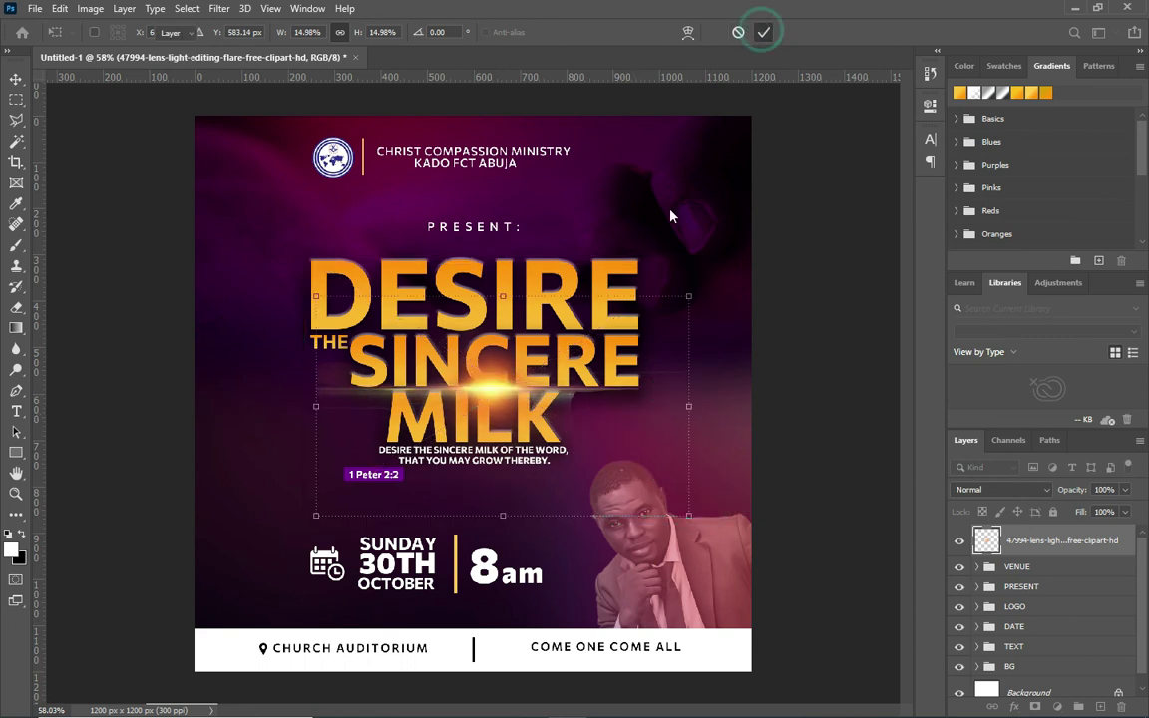
- Add a layer mask to the flare and paint black over streaks left of DESIRE and right of MILK
left_click(1034, 707)
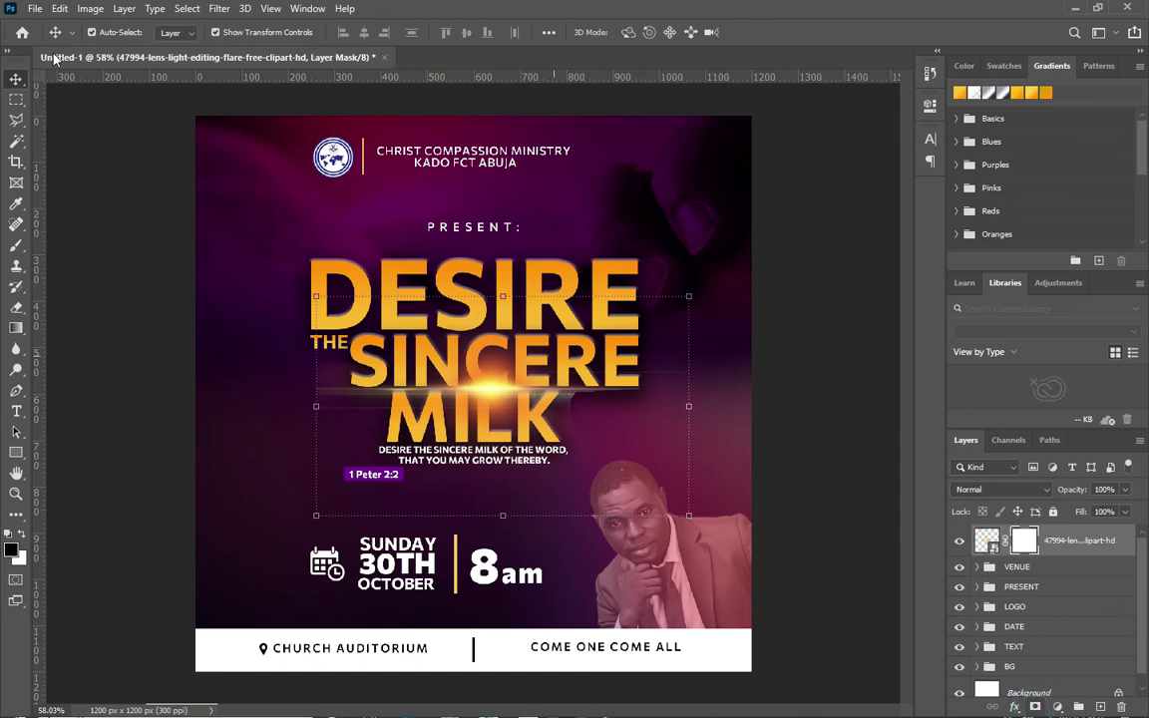
left_click(16, 244)
left_click_drag(295, 321, 250, 333)
left_click(260, 336)
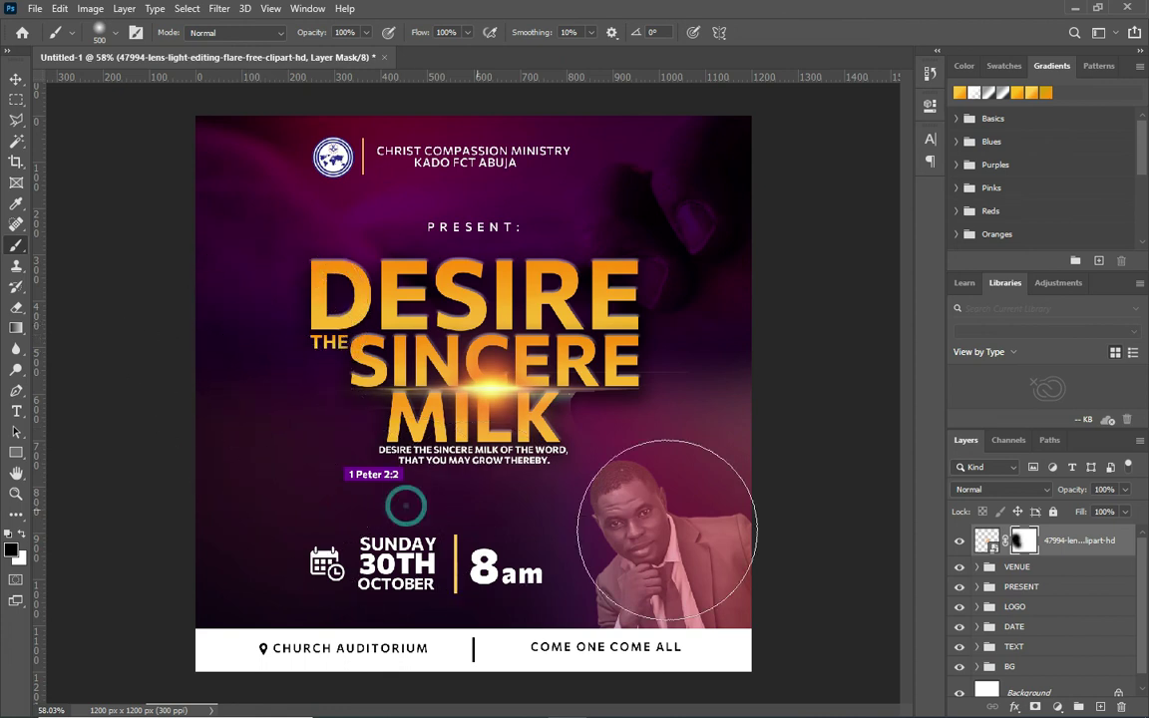
left_click_drag(731, 410, 703, 296)
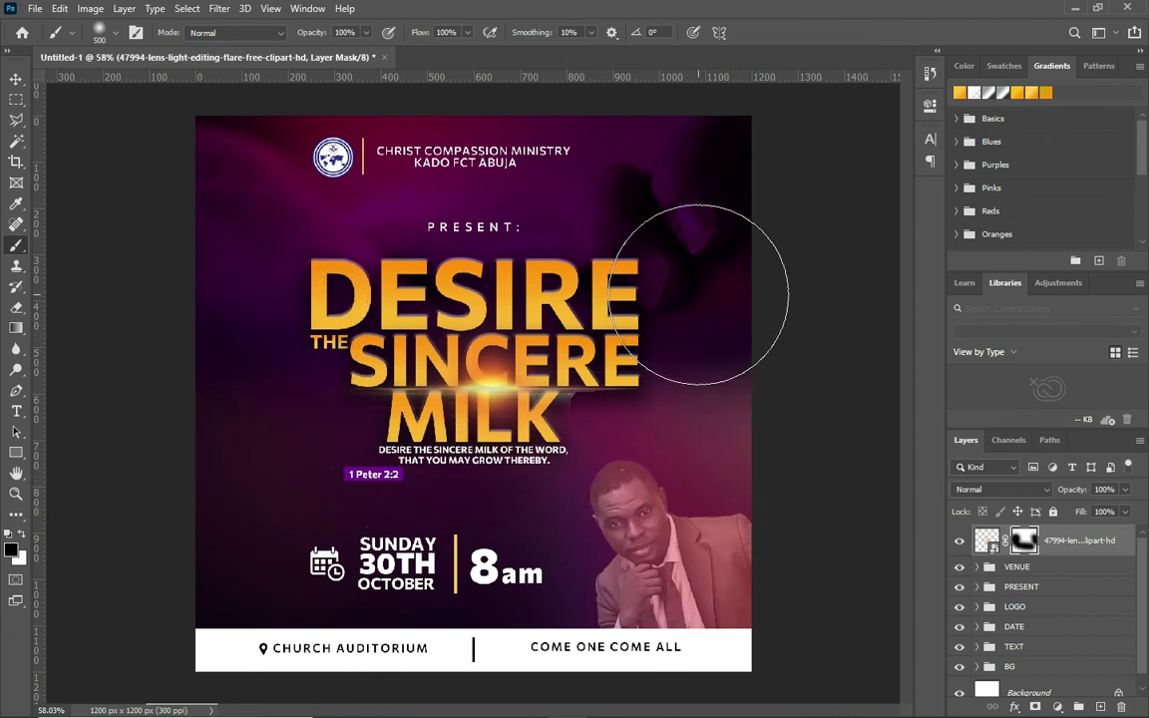
key("ctrl+z")
mouse_move(626, 473)
left_mouse_down()
mouse_move(718, 359)
mouse_move(629, 269)
left_mouse_up()
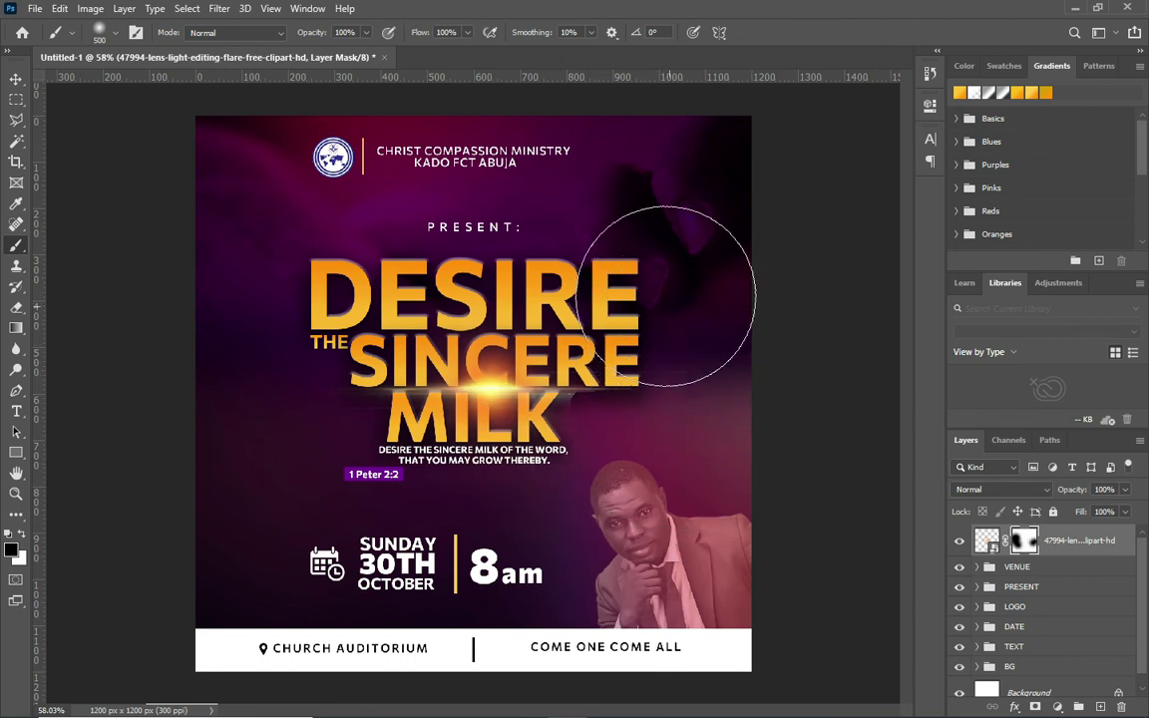
left_click(16, 79)
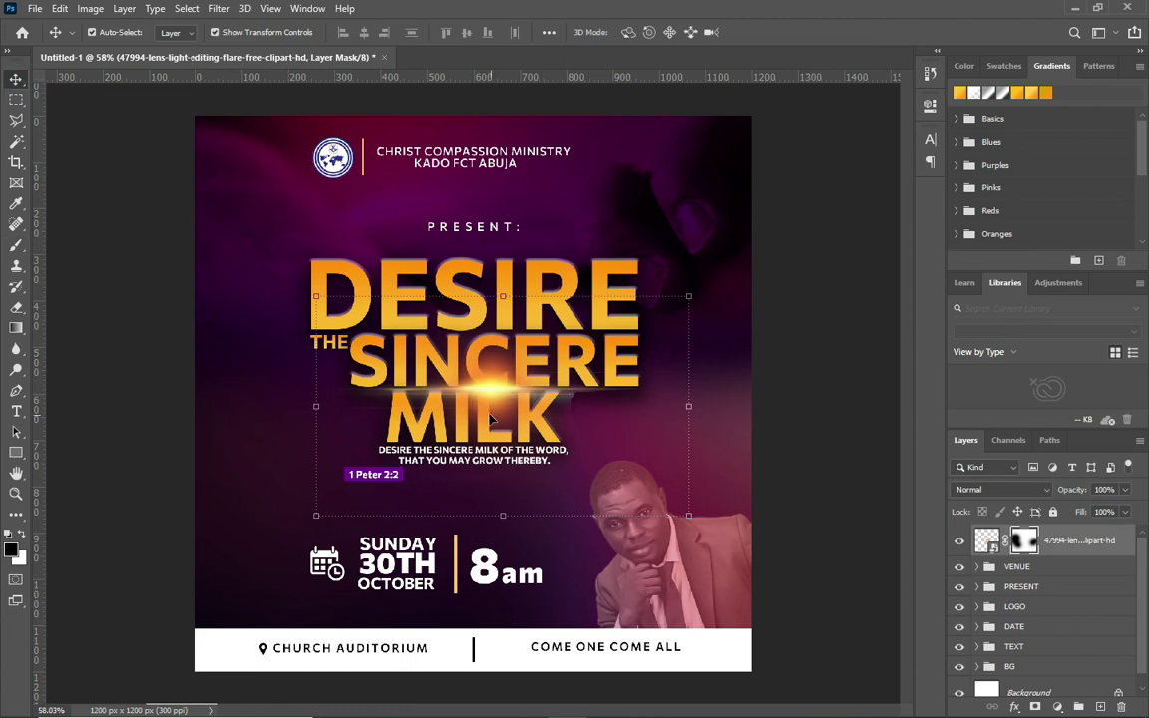
- Duplicate the masked flare and move the copy up between DESIRE and SINCERE
key("ctrl+j")
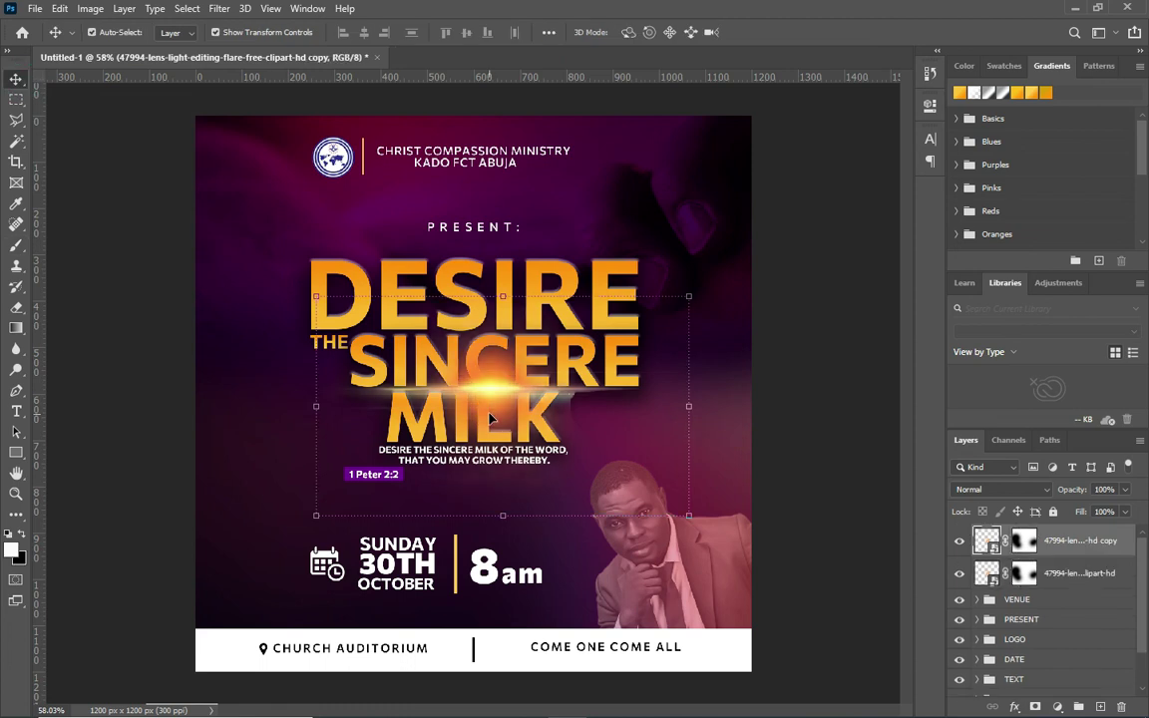
left_click_drag(489, 396, 486, 332)
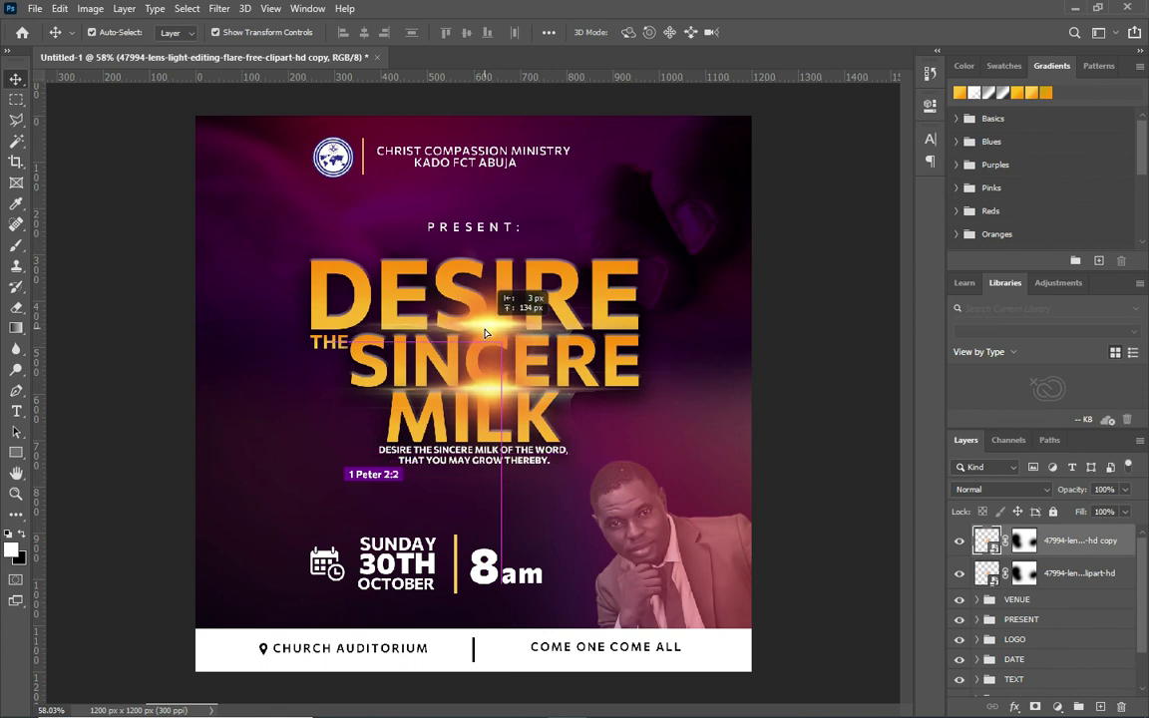
scroll(536, 365, "down", 2)
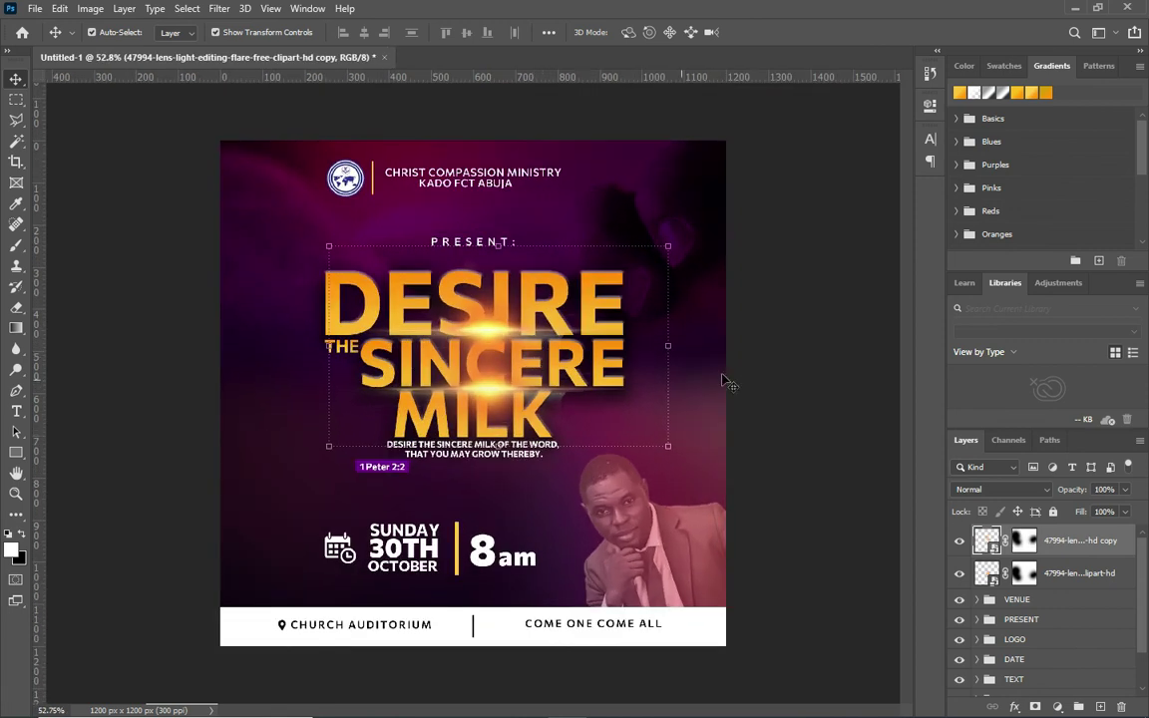
left_click(784, 373)
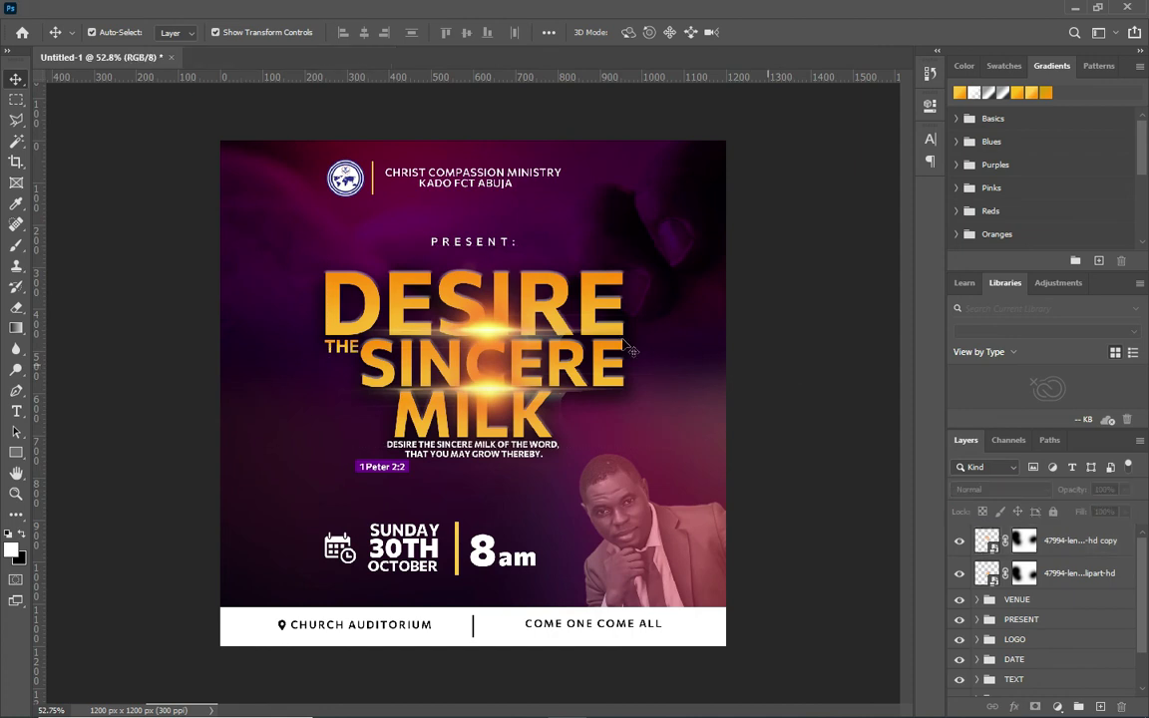
scroll(544, 347, "down", 2)
scroll(544, 347, "down", 1)
scroll(541, 345, "up", 1)
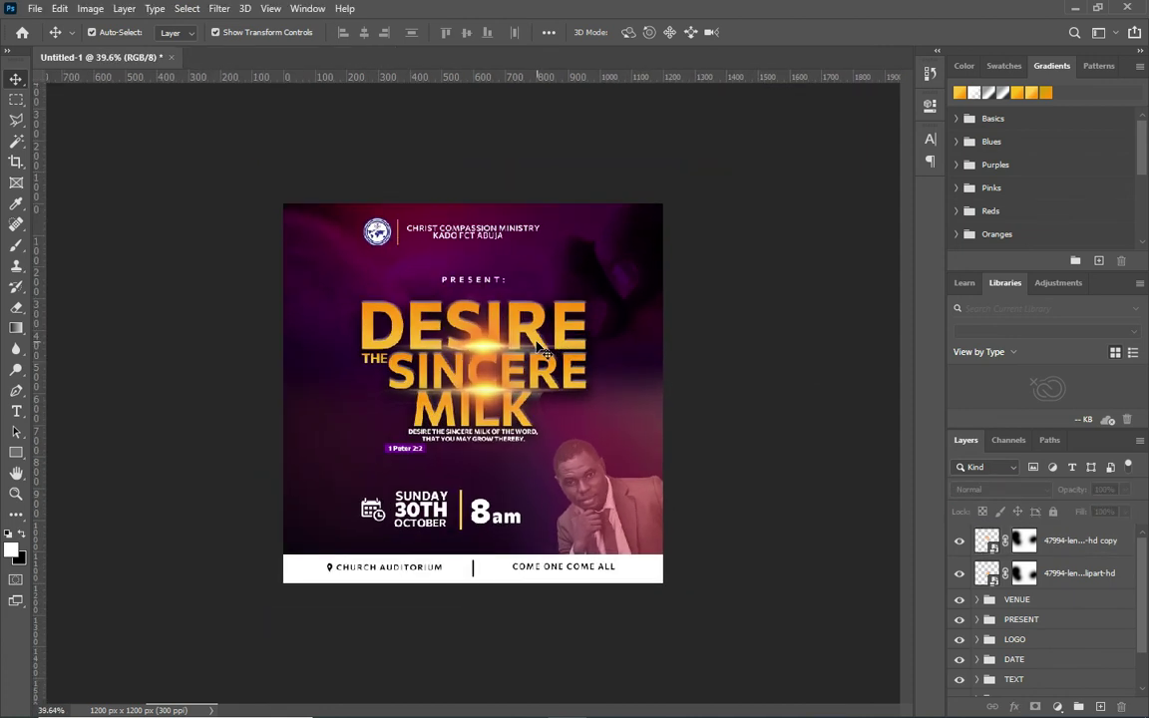
scroll(539, 344, "up", 1)
scroll(539, 344, "up", 1)
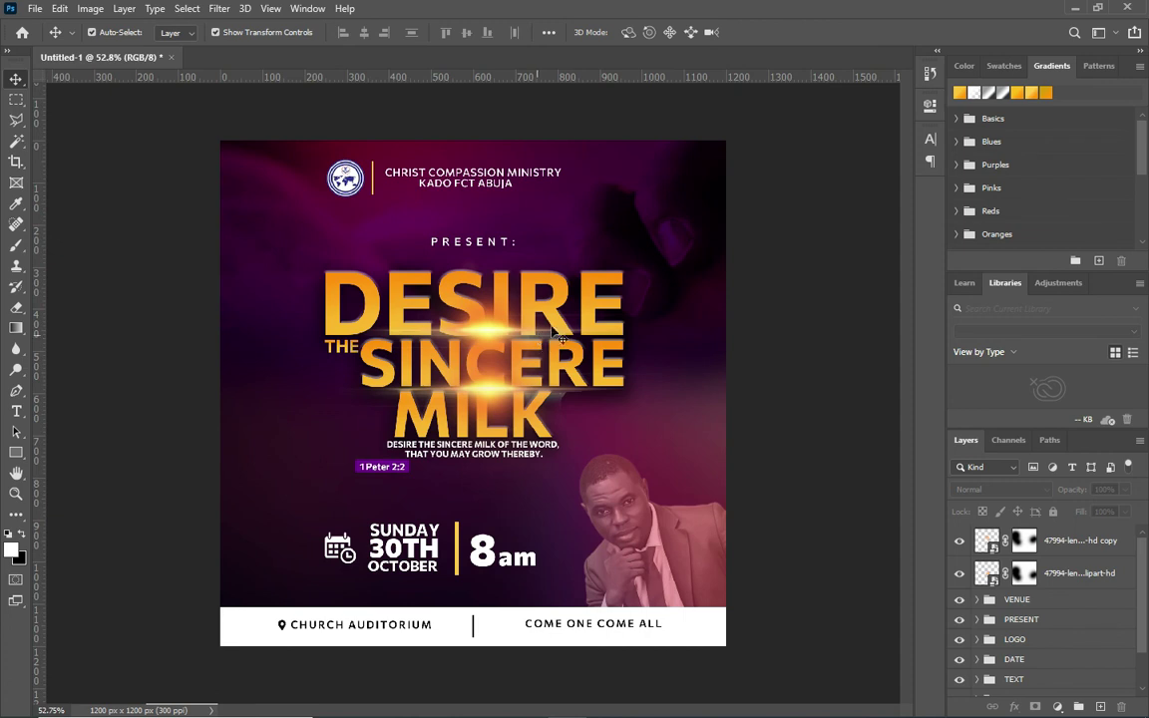
left_click(1069, 539)
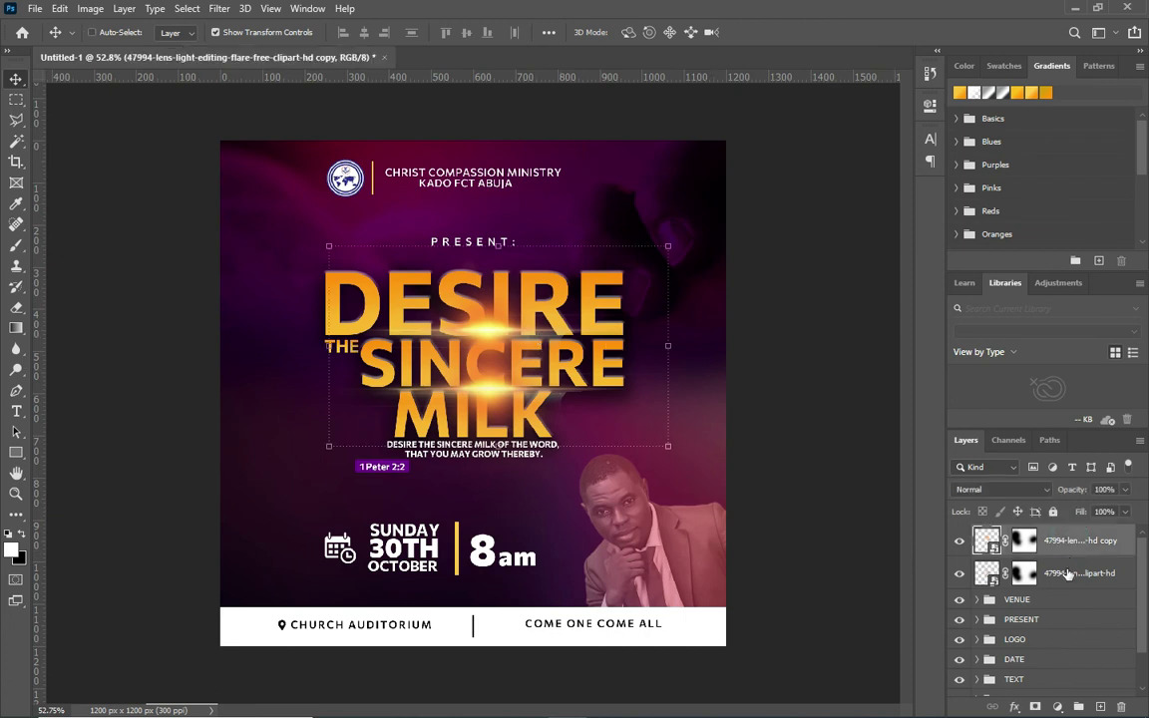
- Group both flare layers into a group named 'light' and move it into the TEXT group
left_click(1067, 573, "shift")
key("ctrl+g")
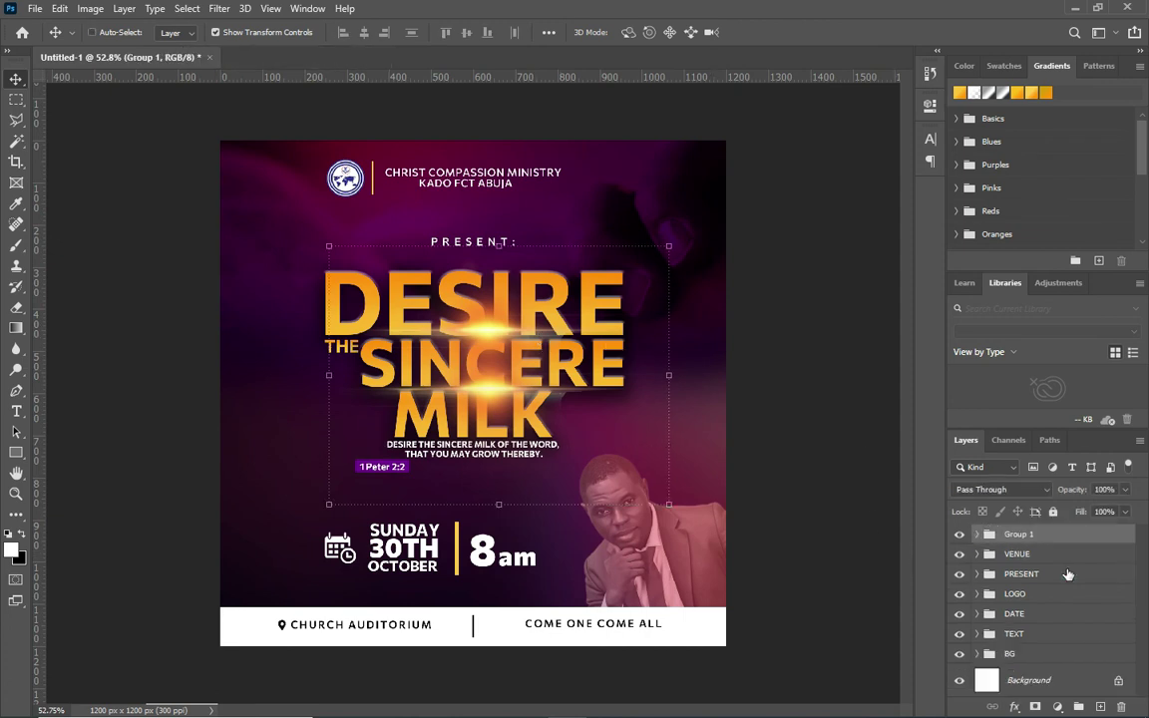
double_click(1011, 534)
type("light")
key("Return")
scroll(734, 427, "down", 1)
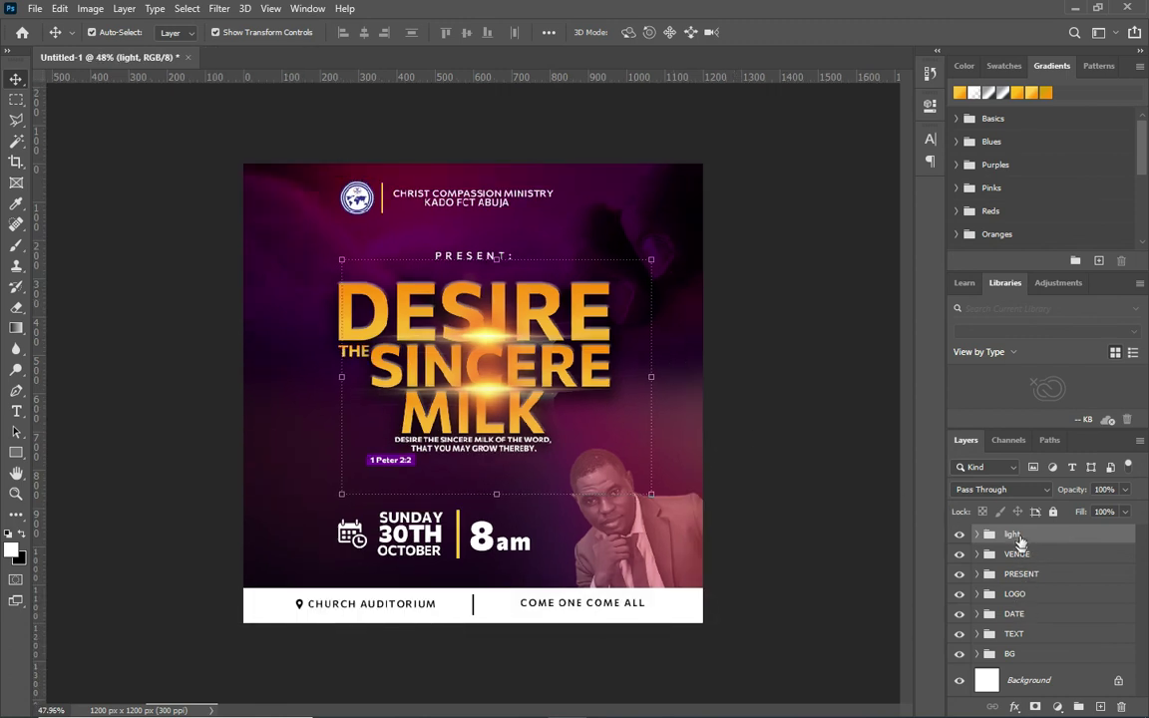
left_click_drag(1012, 534, 1022, 616)
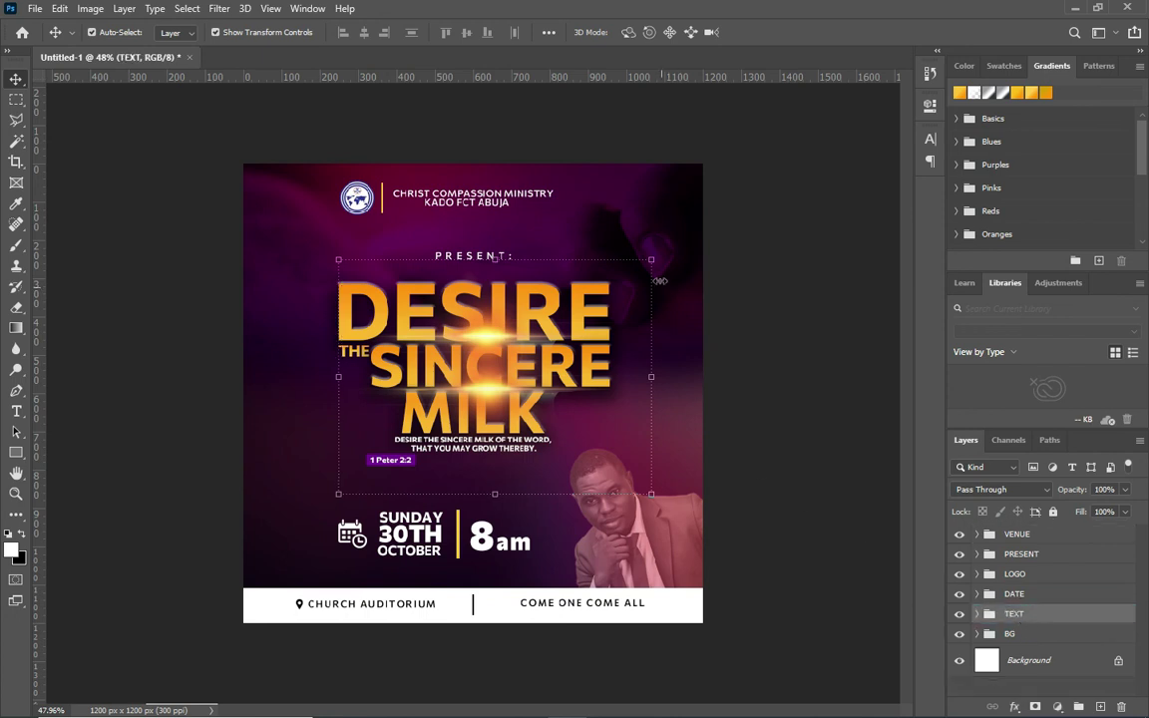
- Shift the light group's glows about 23 px left and nudge the copied flare 2 px down
left_click(1017, 533)
left_click(988, 615)
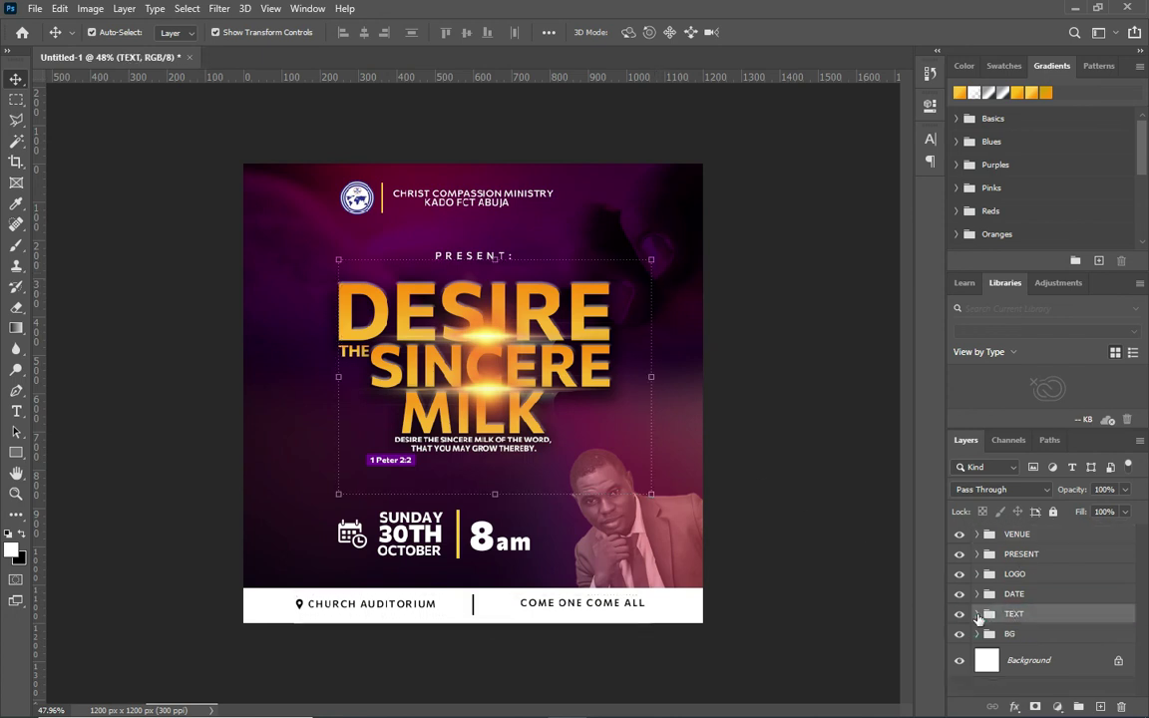
left_click(1025, 633)
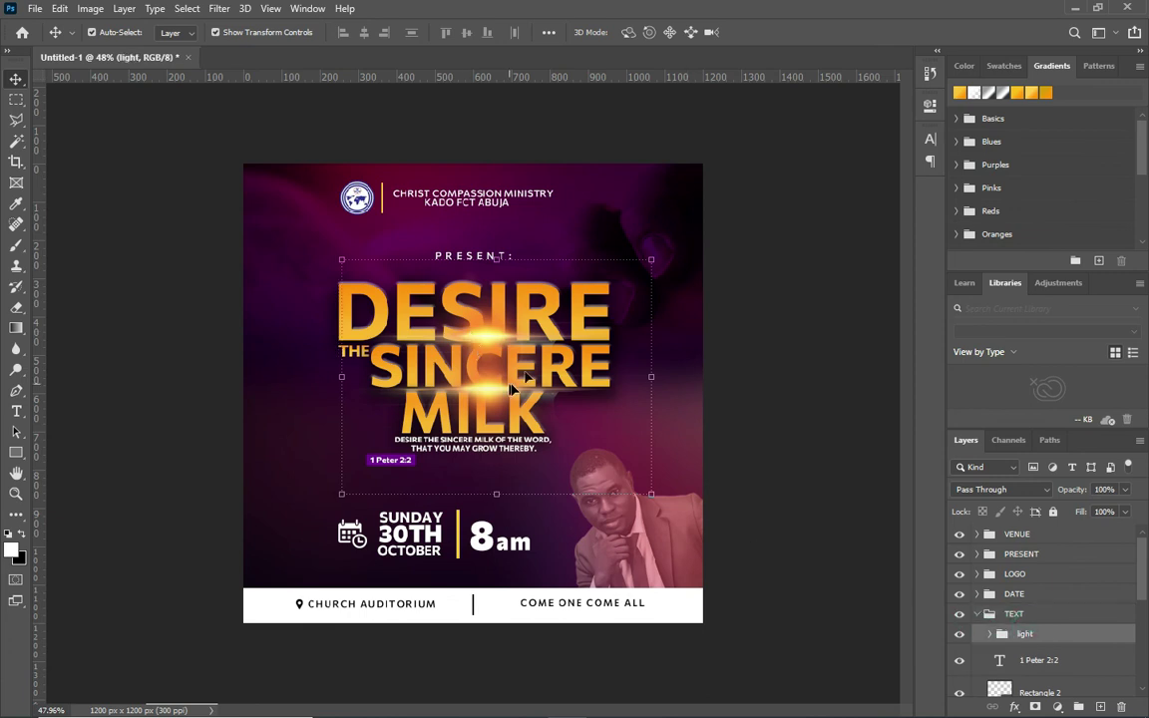
left_click(647, 258)
left_click_drag(506, 374, 486, 374)
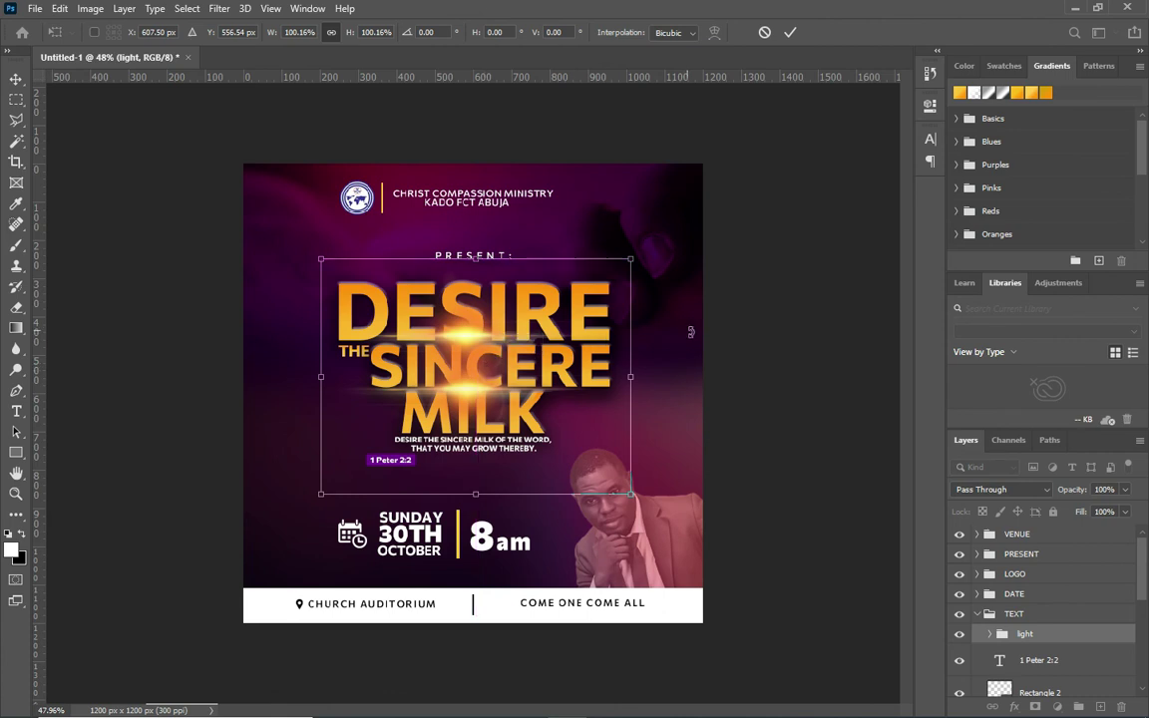
left_click(734, 342)
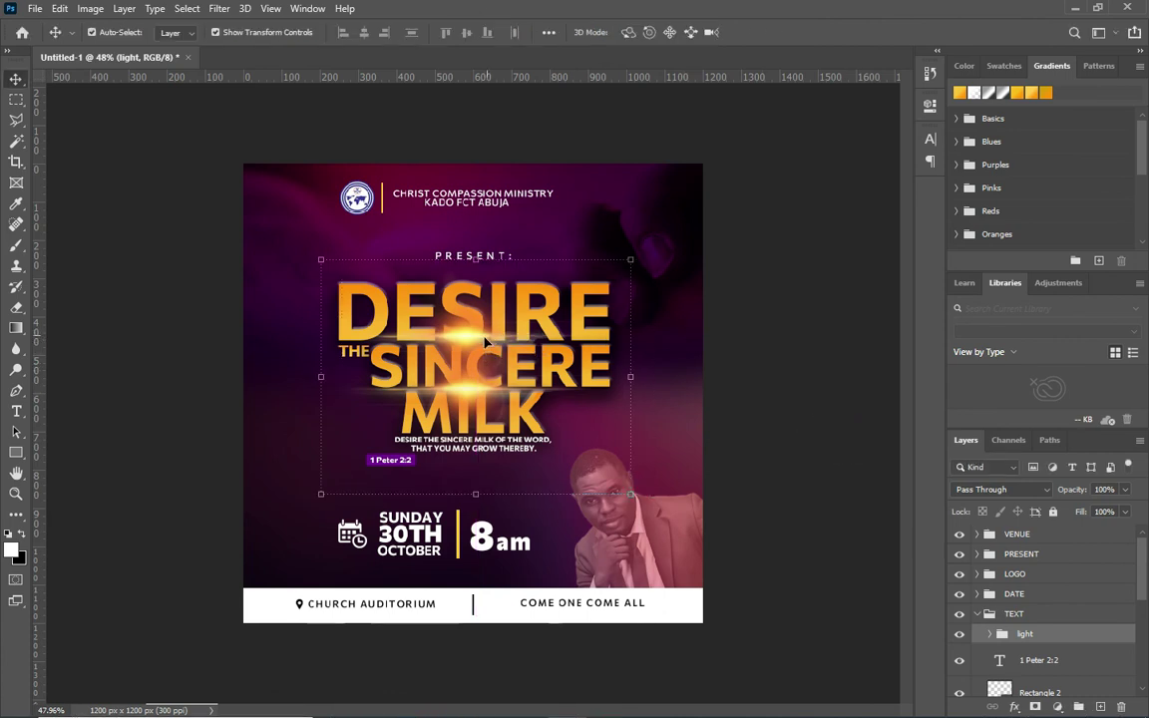
left_click(467, 340)
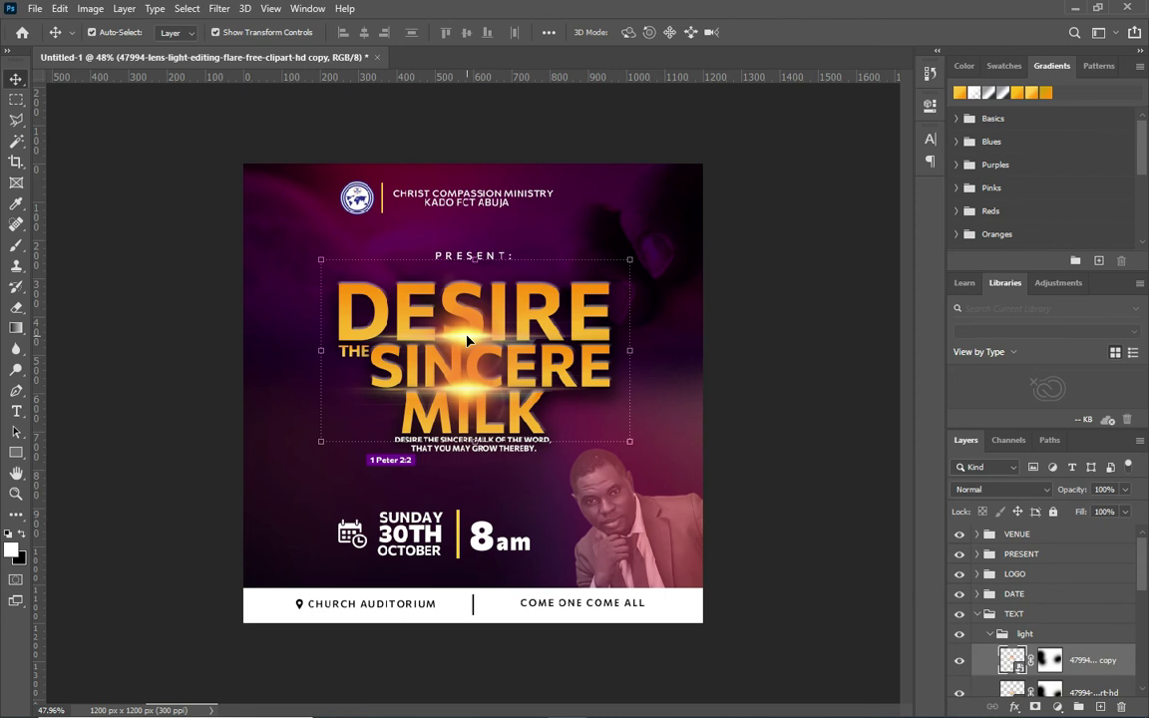
key("Down")
key("Down")
key("Down")
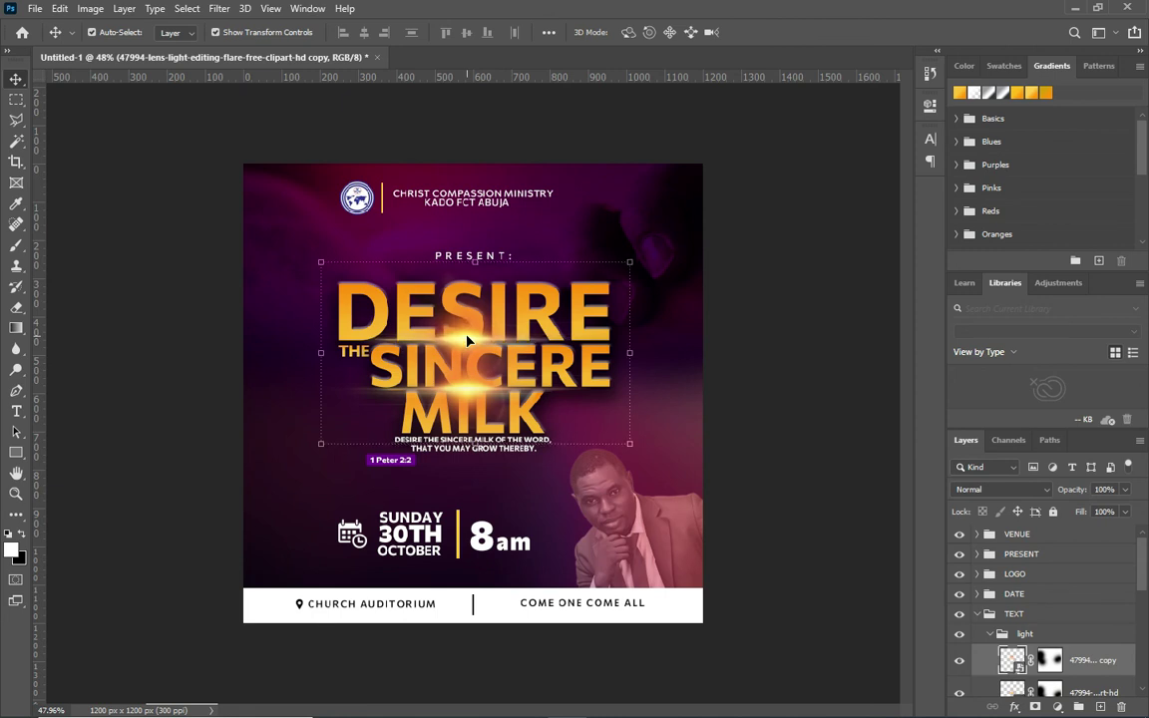
key("Down")
- Collapse the groups, turn off layer auto-select, and stamp a merged poster copy as Layer 2
left_click(1070, 706)
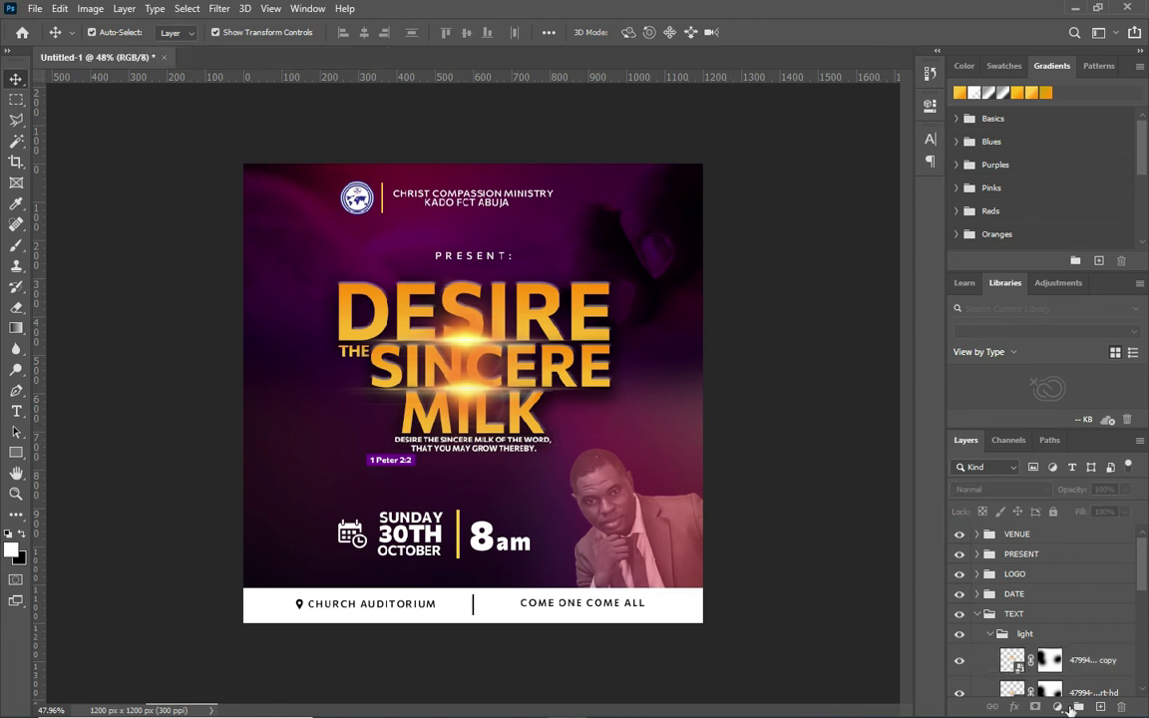
left_click(985, 633)
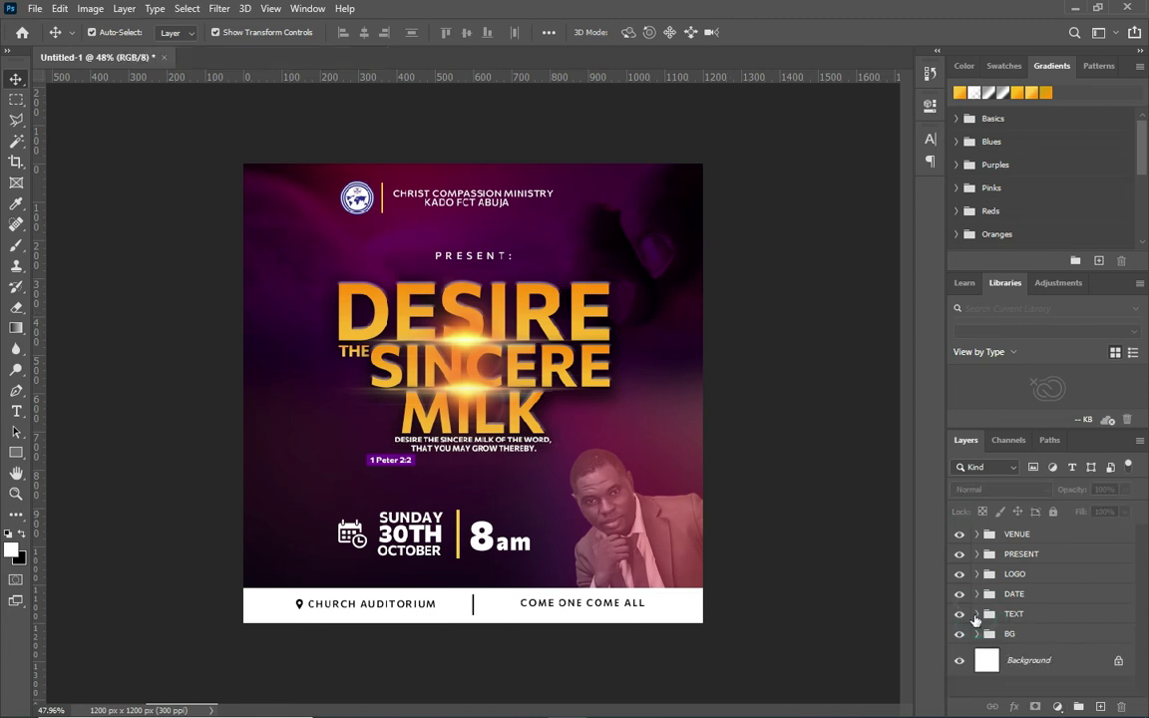
left_click(764, 454, "ctrl")
key("ctrl+shift+alt+e")
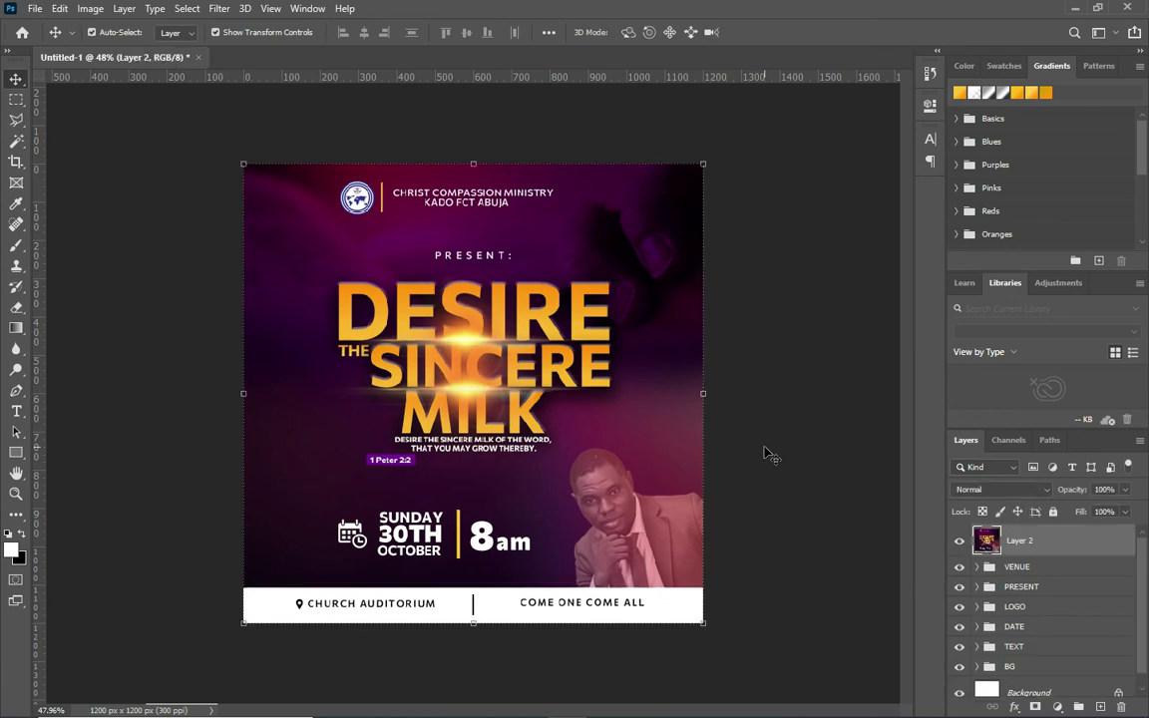
- Apply a Camera Raw Filter grade to Layer 2: Contrast +26, Clarity +29, Vibrance +27, Saturation -59
left_click(220, 8)
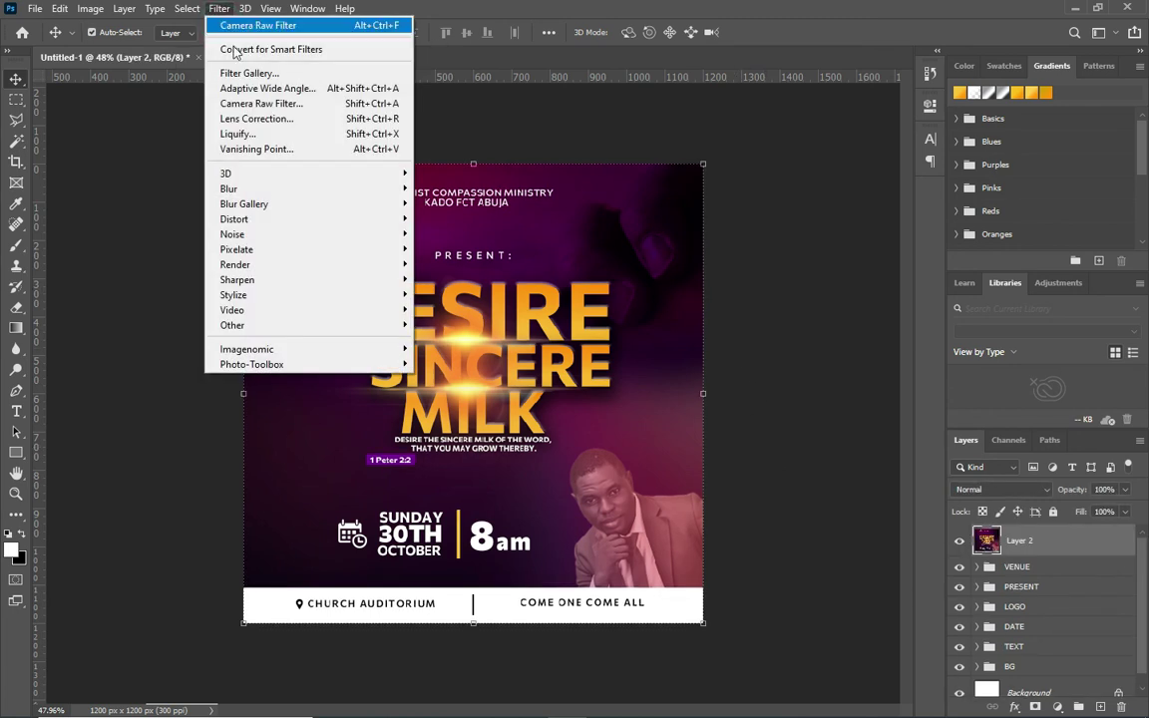
left_click(261, 103)
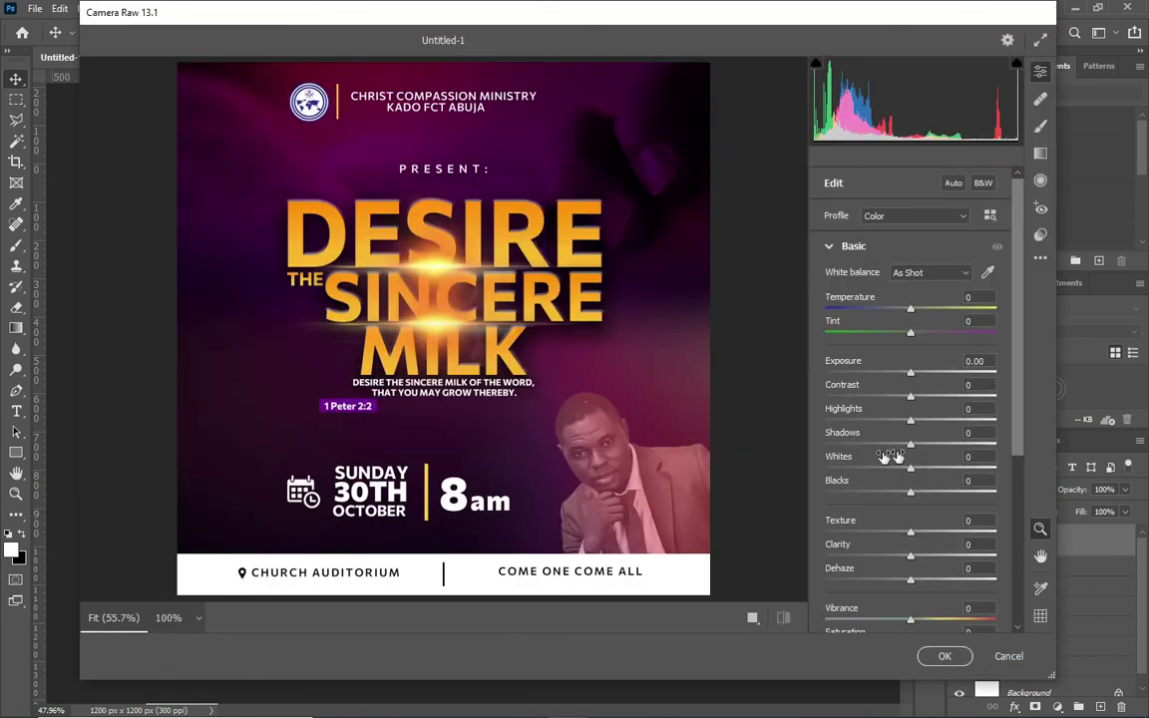
left_click(975, 385)
type("26")
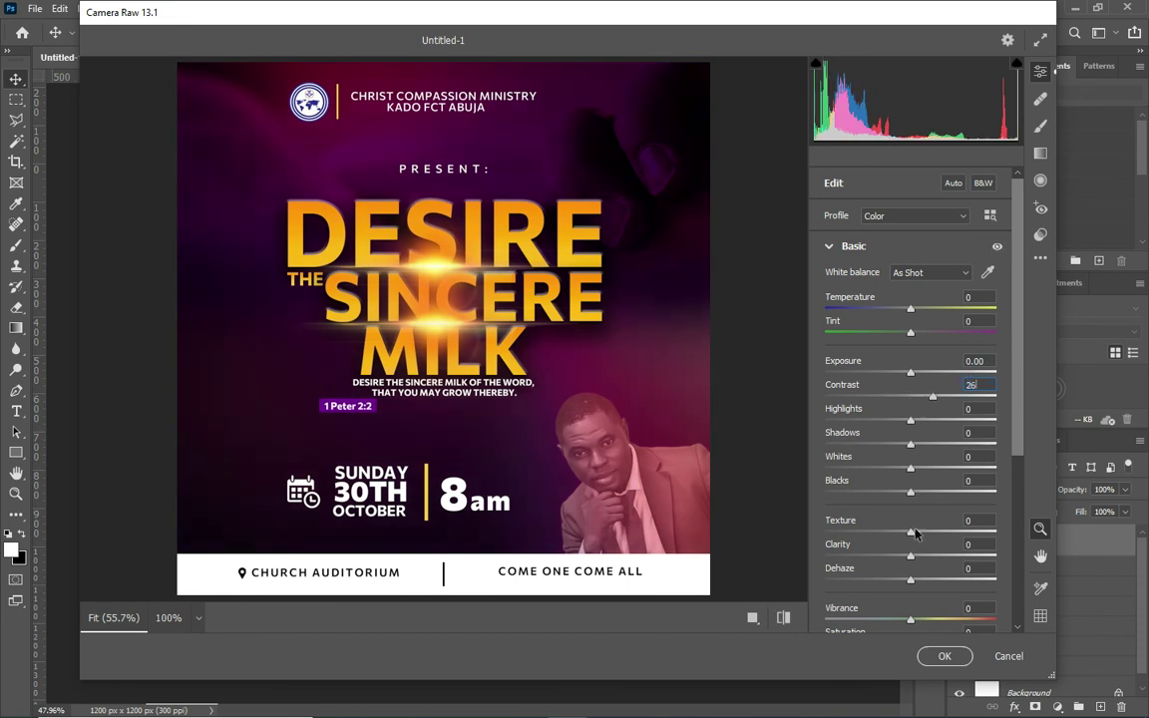
left_click(973, 545)
left_click(984, 609)
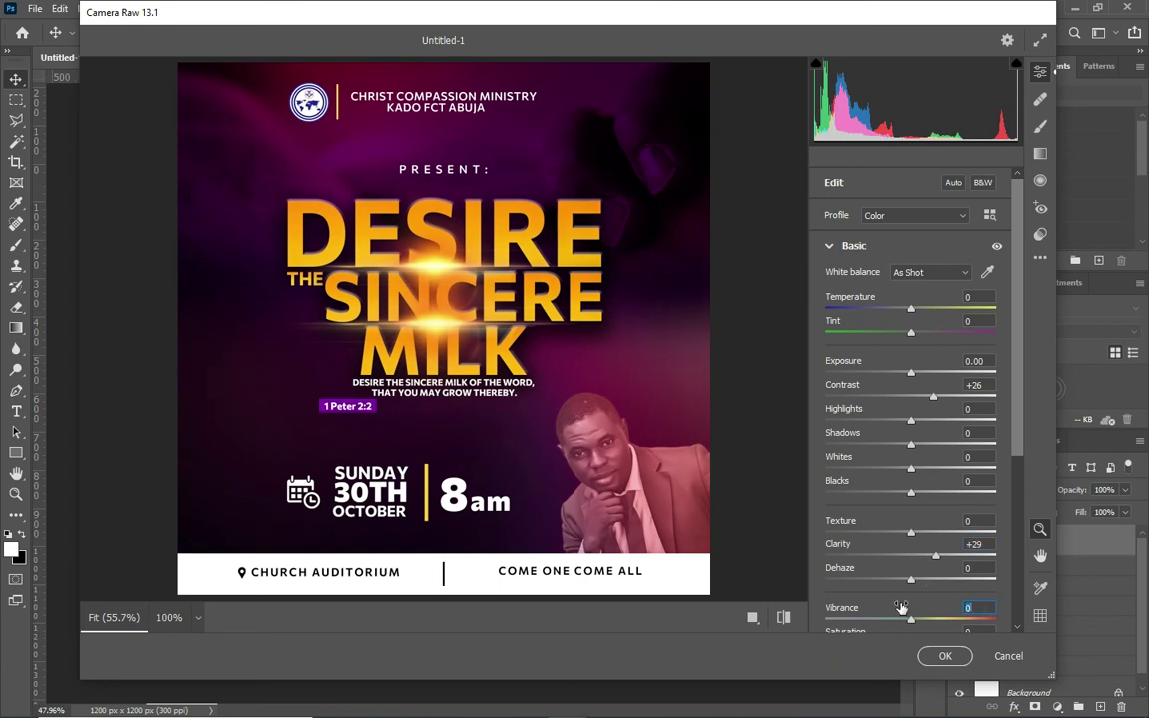
type("27")
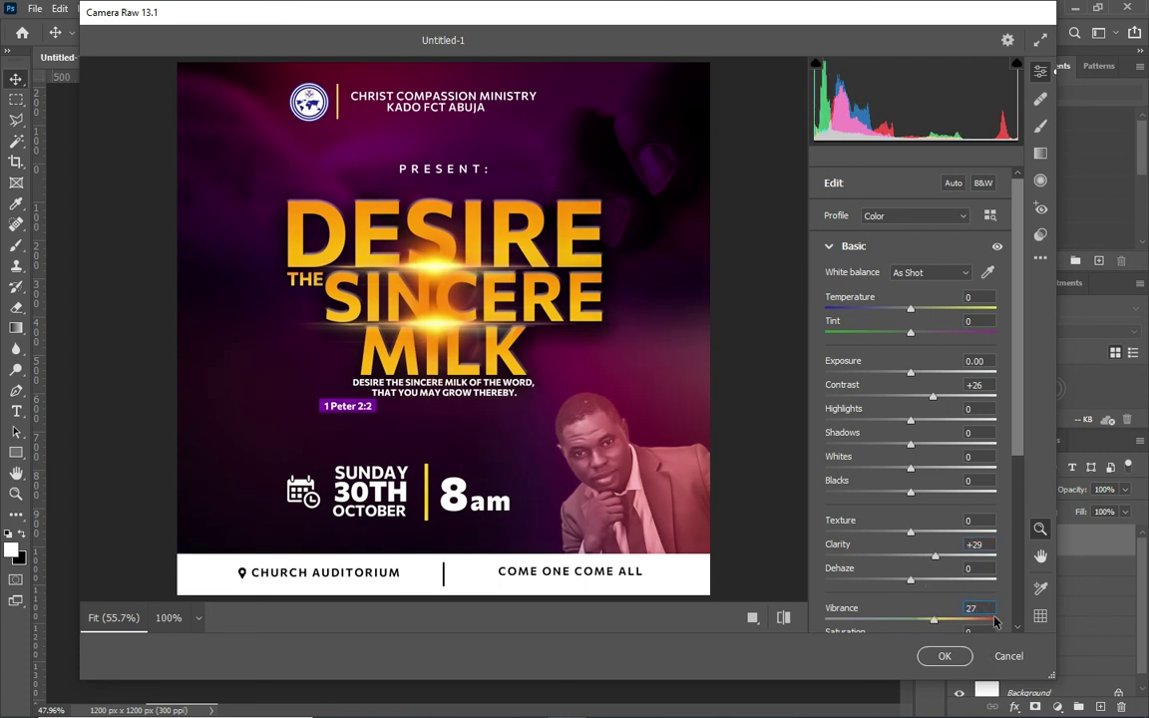
scroll(957, 559, "down", 1)
left_click(979, 555)
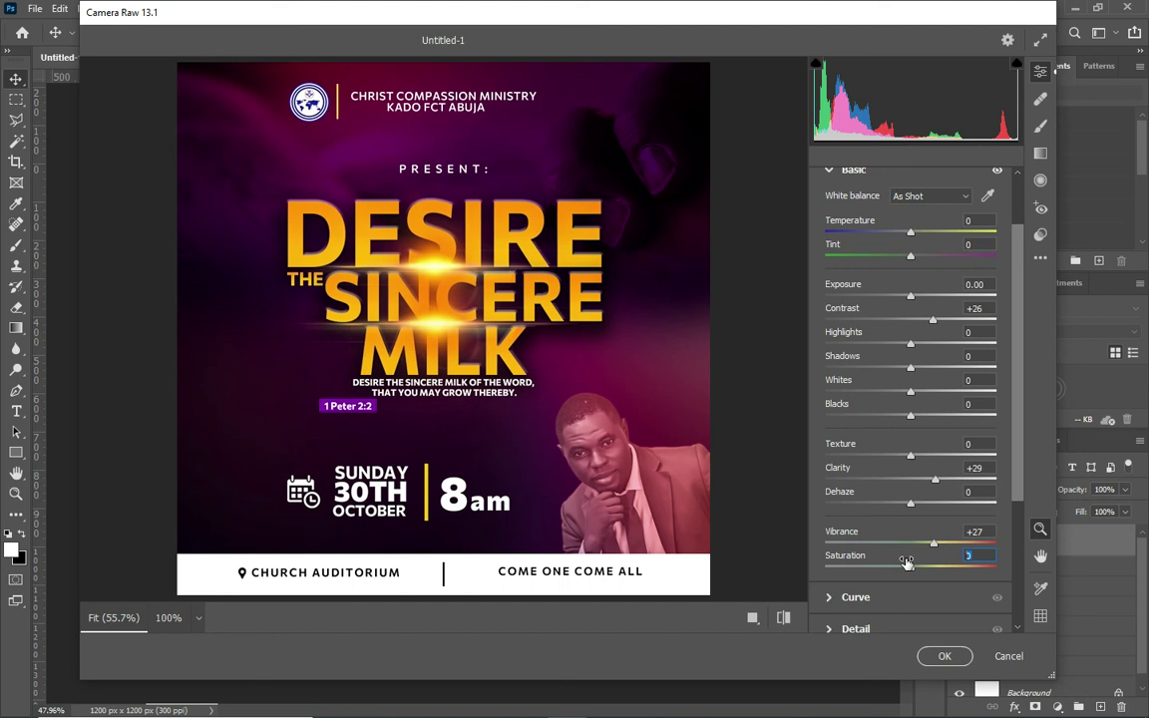
type("-59")
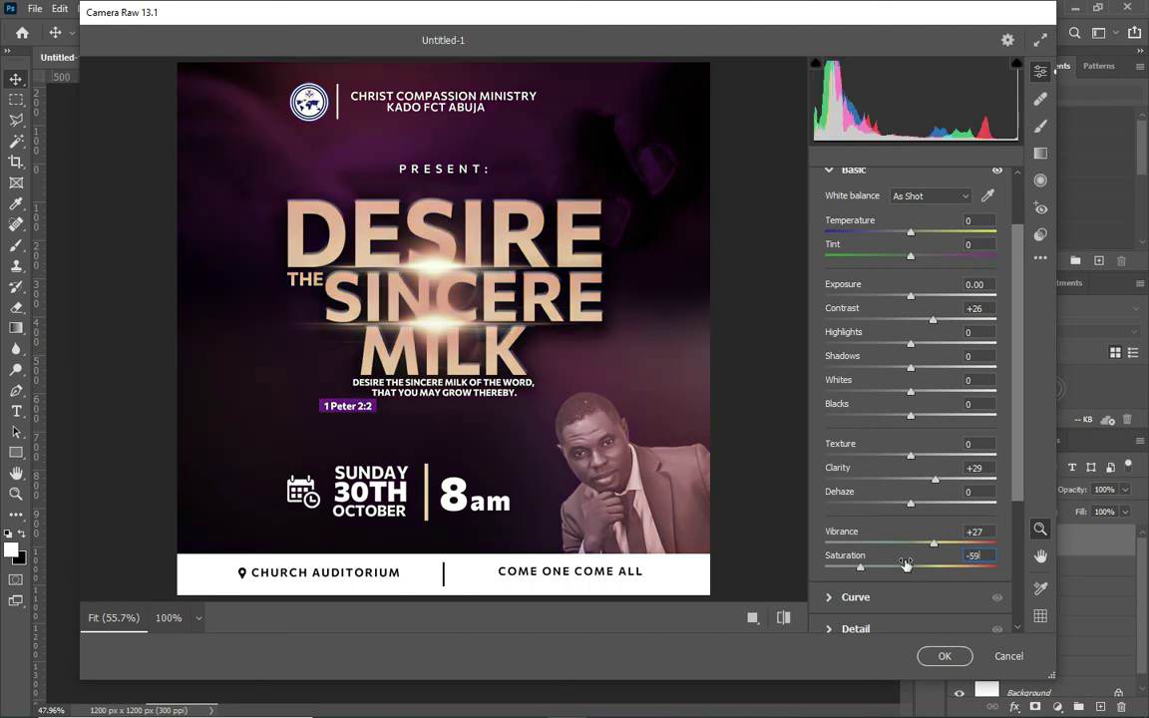
left_click(944, 656)
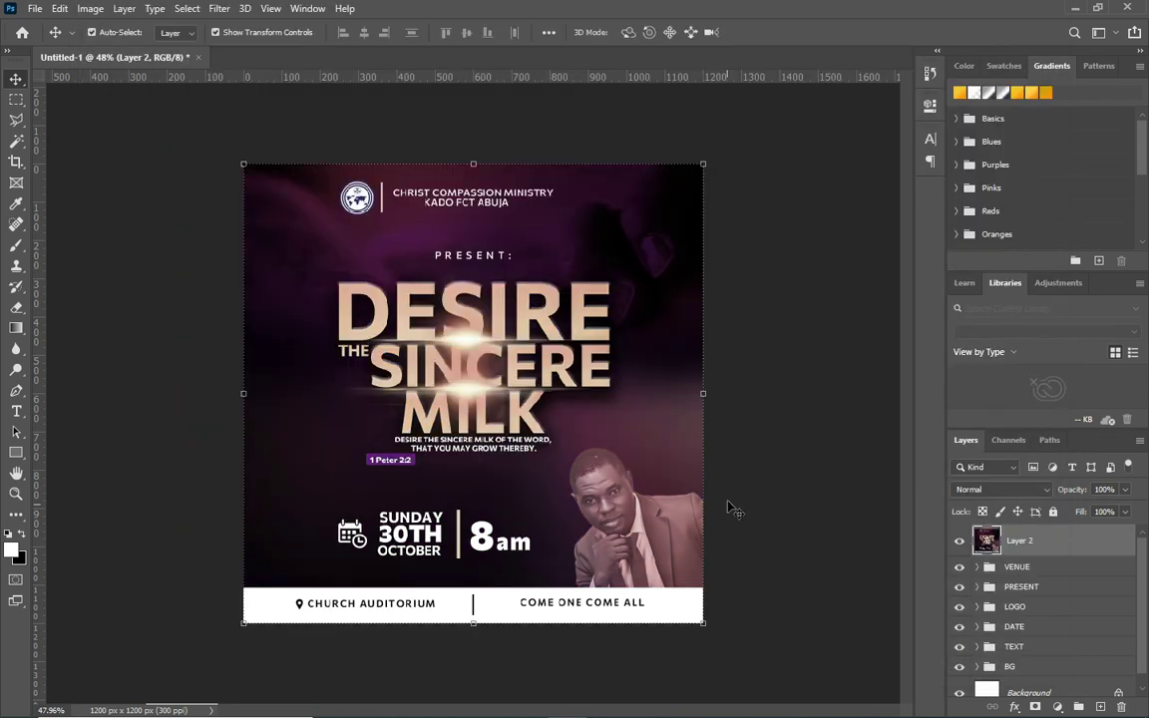